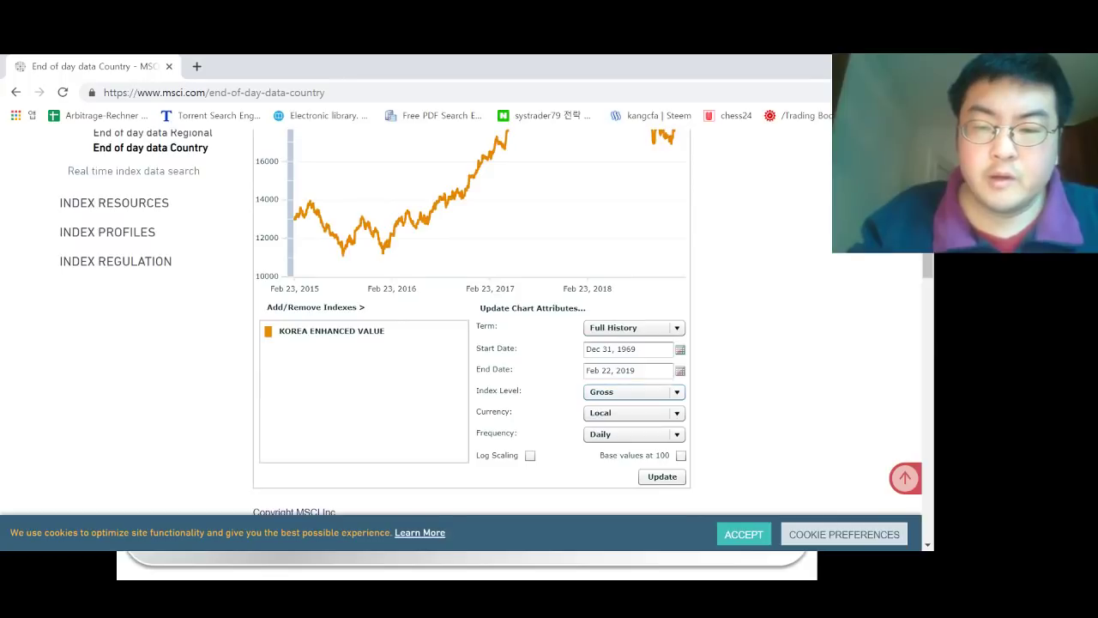
# Step: Set the Korea Enhanced Value chart's frequency to Monthly and update it for the full history with Gross index level and Local currency
pyautogui.click(635, 392)
pyautogui.click(635, 392)
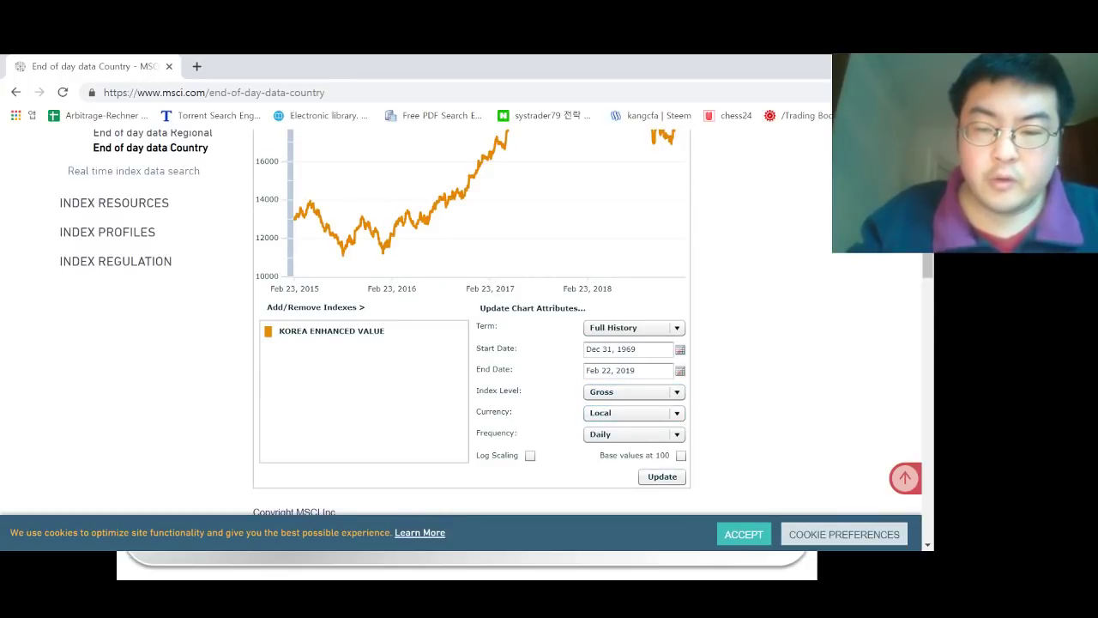
pyautogui.press('Tab')
pyautogui.press('Tab')
pyautogui.press('Tab')
pyautogui.press('Tab')
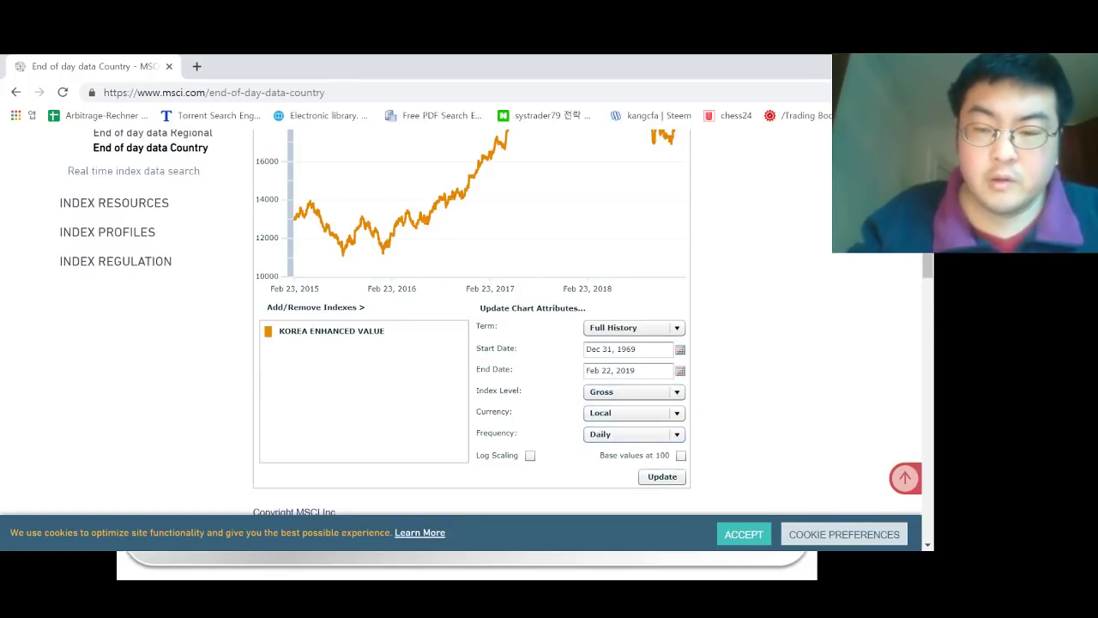
pyautogui.press('Return')
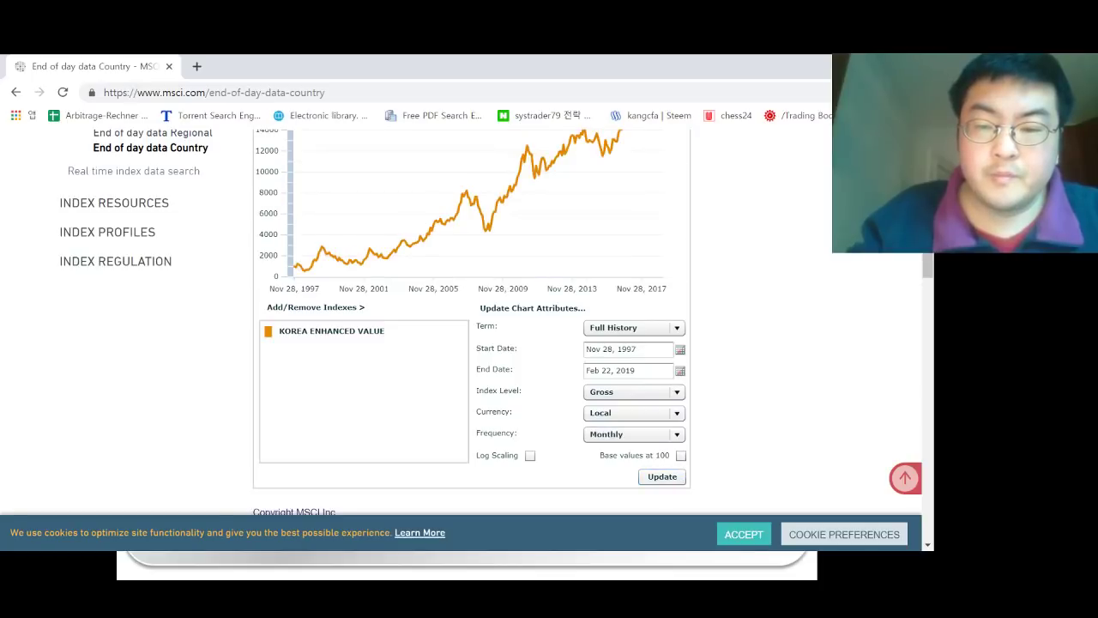
# Step: Download the chart's index data, open historyIndex (11).xls in Excel and enable editing
pyautogui.scroll(1, 472, 321)
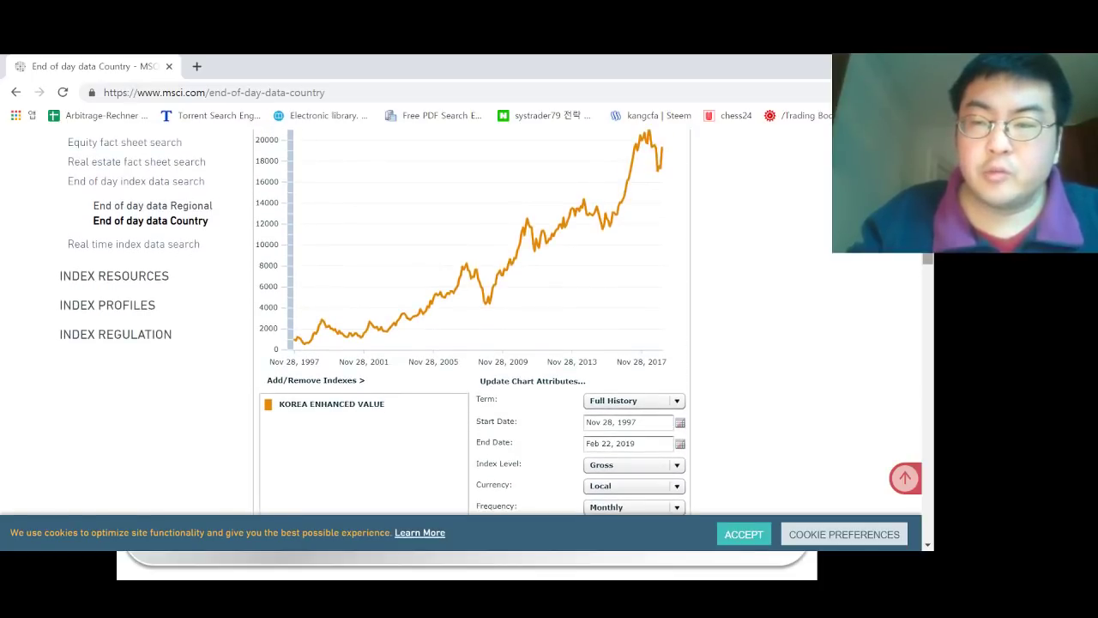
pyautogui.scroll(1, 471, 326)
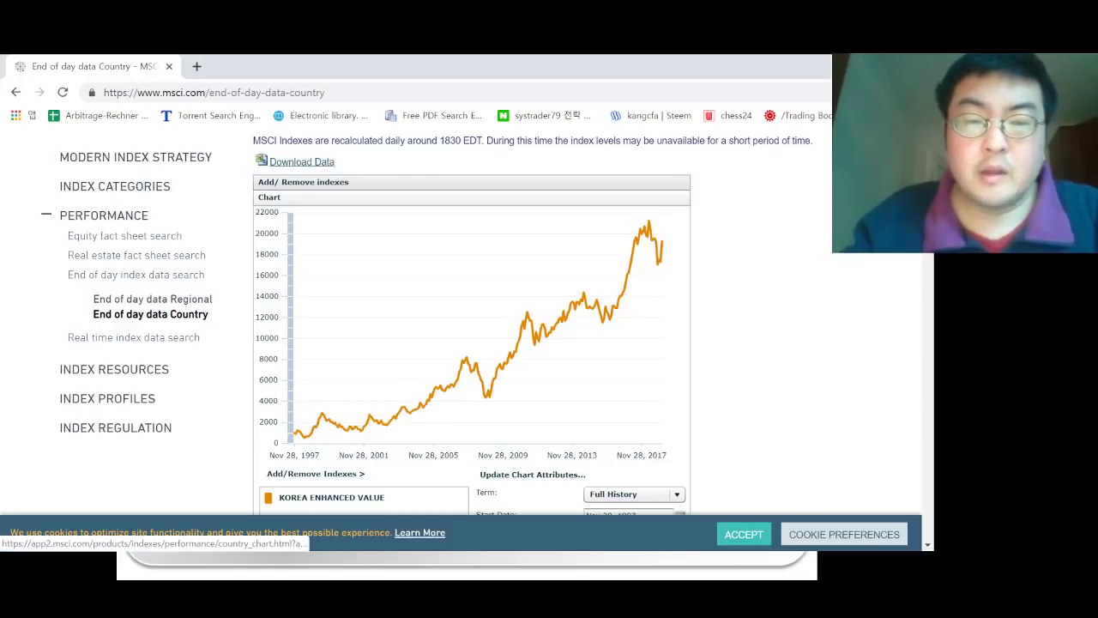
pyautogui.click(301, 161)
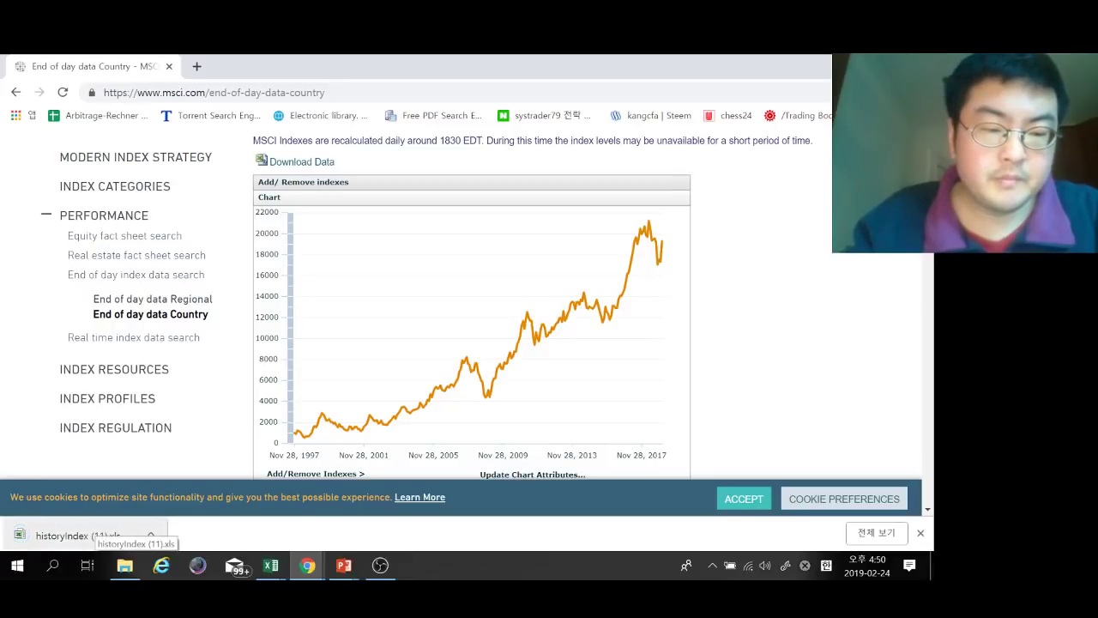
pyautogui.click(86, 536)
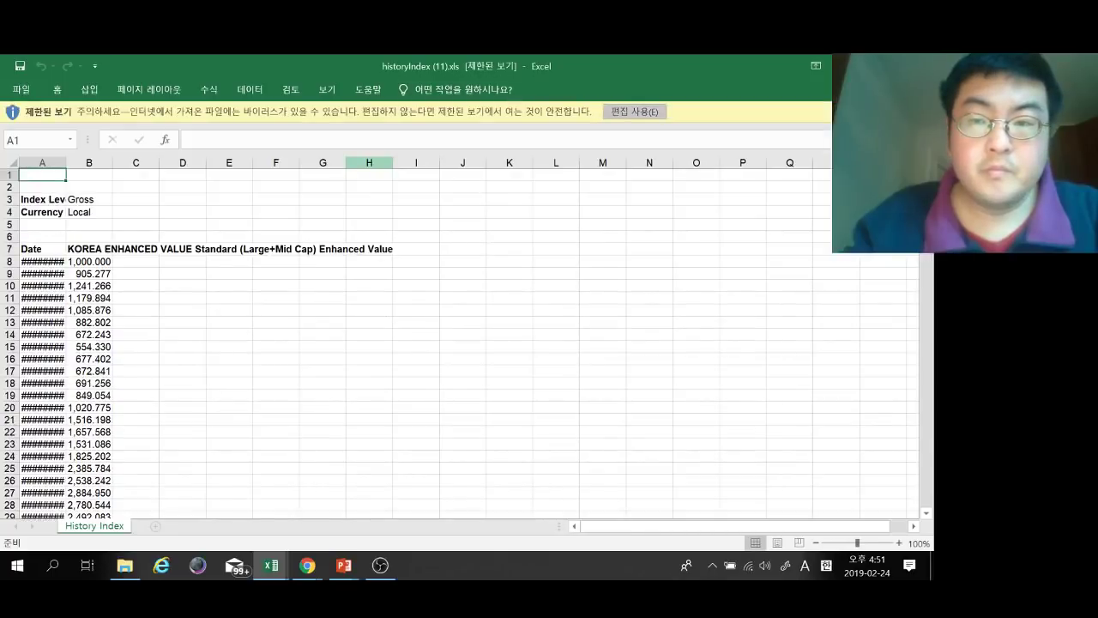
pyautogui.click(634, 111)
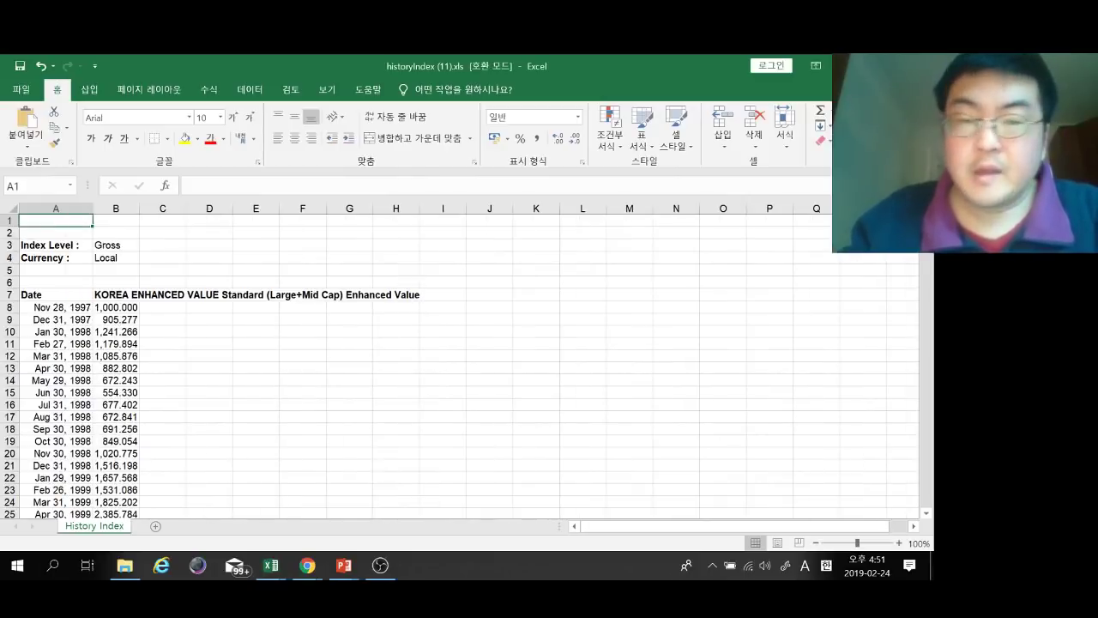
# Step: Check the first date and index value in row 8 and widen column B to fit the five-digit index values
pyautogui.click(56, 307)
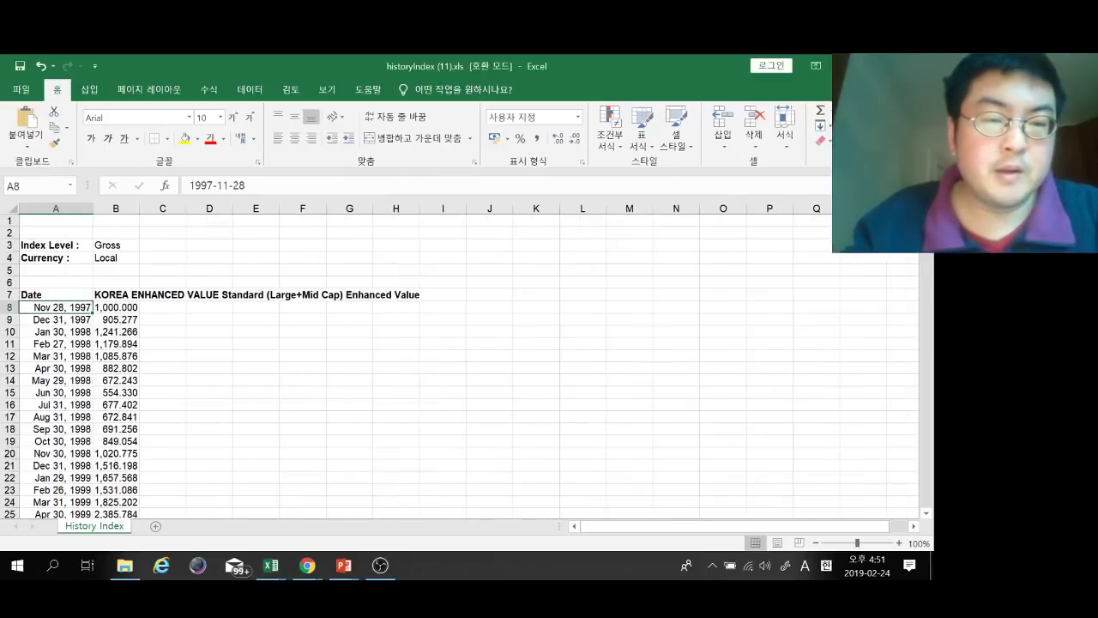
pyautogui.press('Right')
pyautogui.scroll(-1, 460, 366)
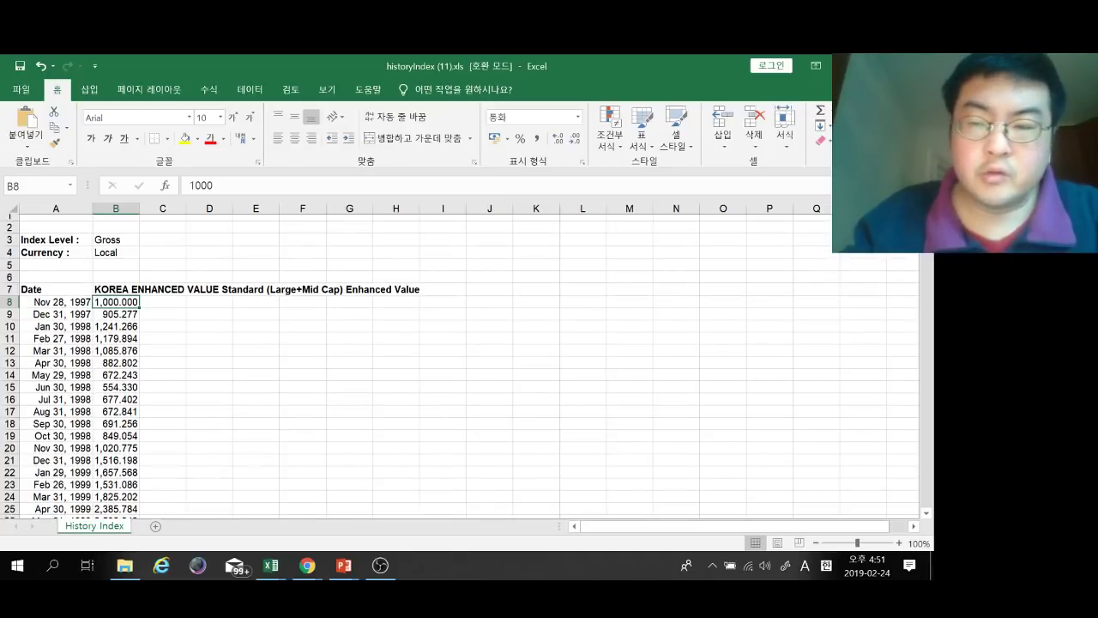
pyautogui.moveTo(926, 225); pyautogui.dragTo(926, 444)
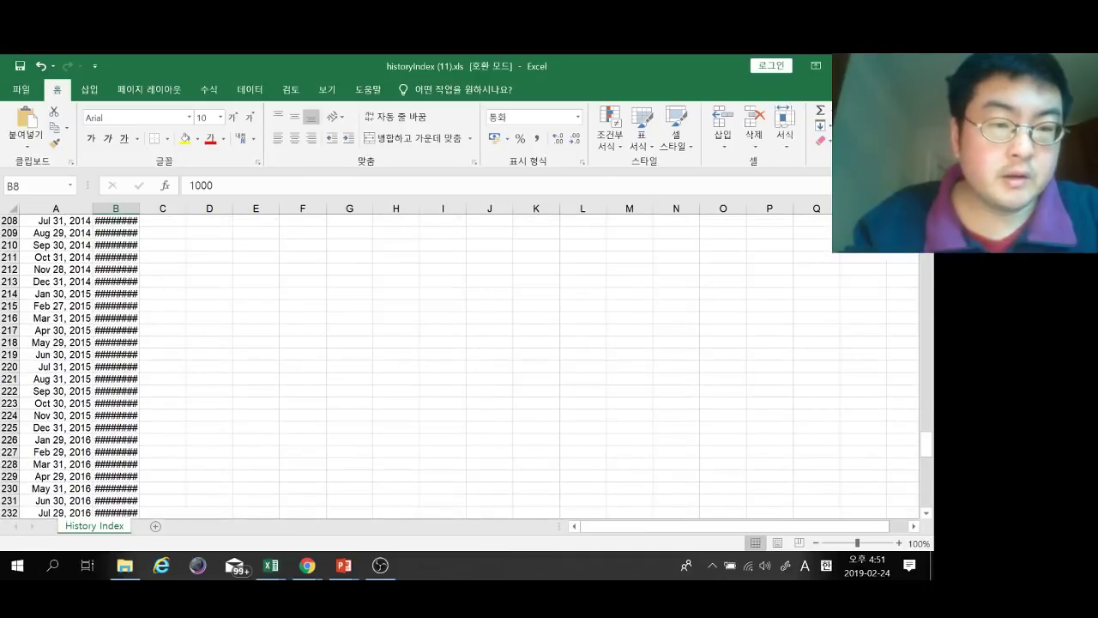
pyautogui.moveTo(139, 208); pyautogui.dragTo(166, 208)
# Step: Examine the latest monthly index values, comparing April 2018 with October 2018 through January 2019, and return to the start of the data
pyautogui.scroll(-11, 460, 366)
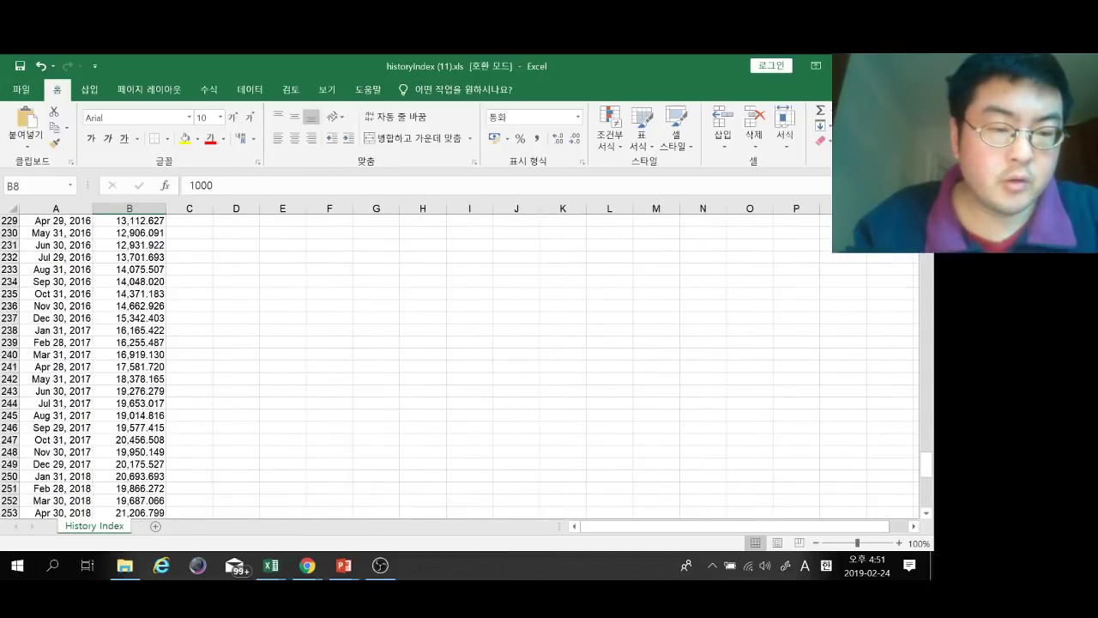
pyautogui.scroll(-2, 460, 367)
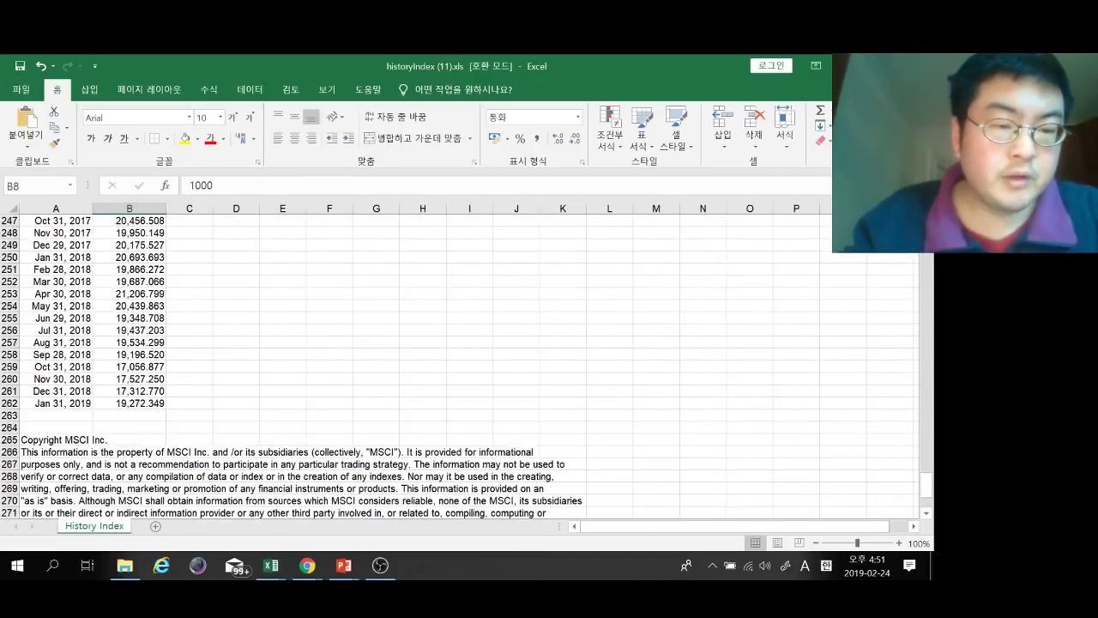
pyautogui.click(56, 416)
pyautogui.click(129, 403)
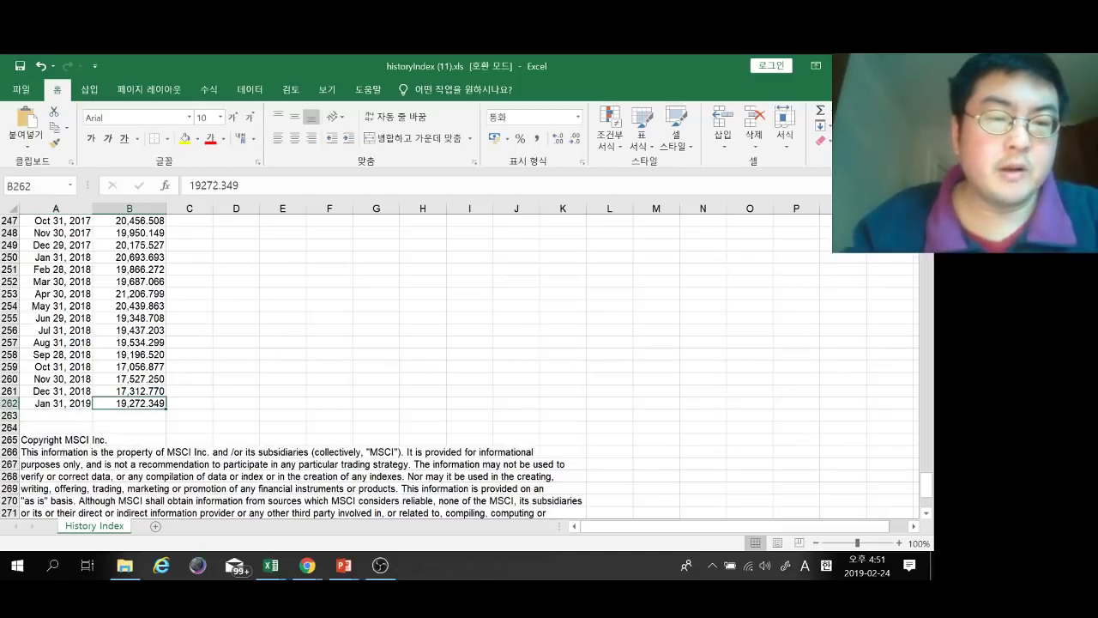
pyautogui.scroll(2, 466, 367)
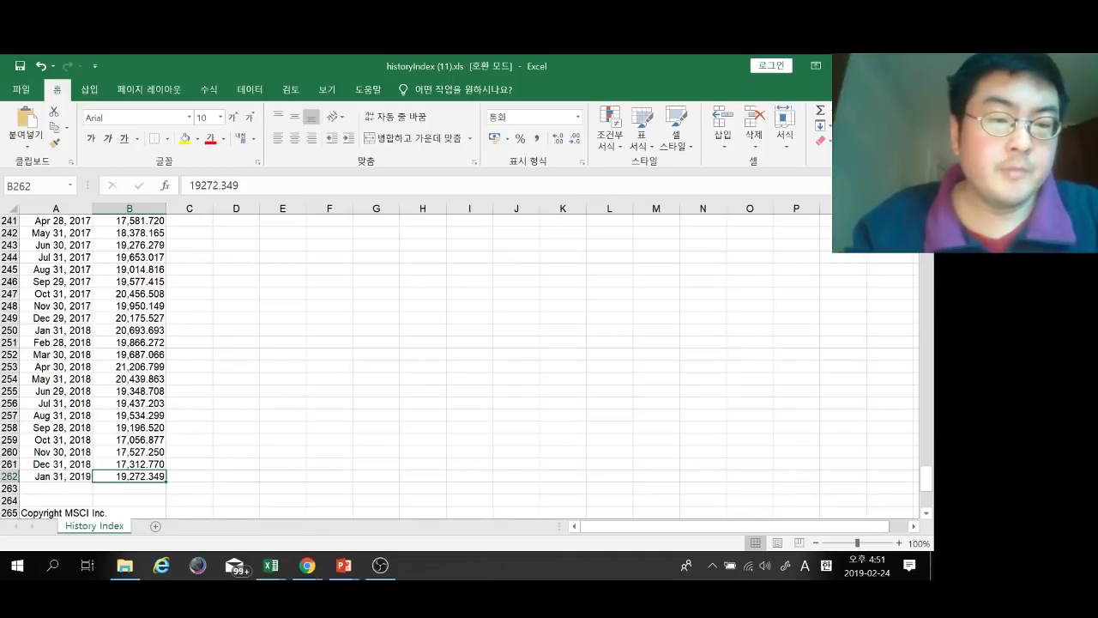
pyautogui.moveTo(56, 367); pyautogui.dragTo(129, 366)
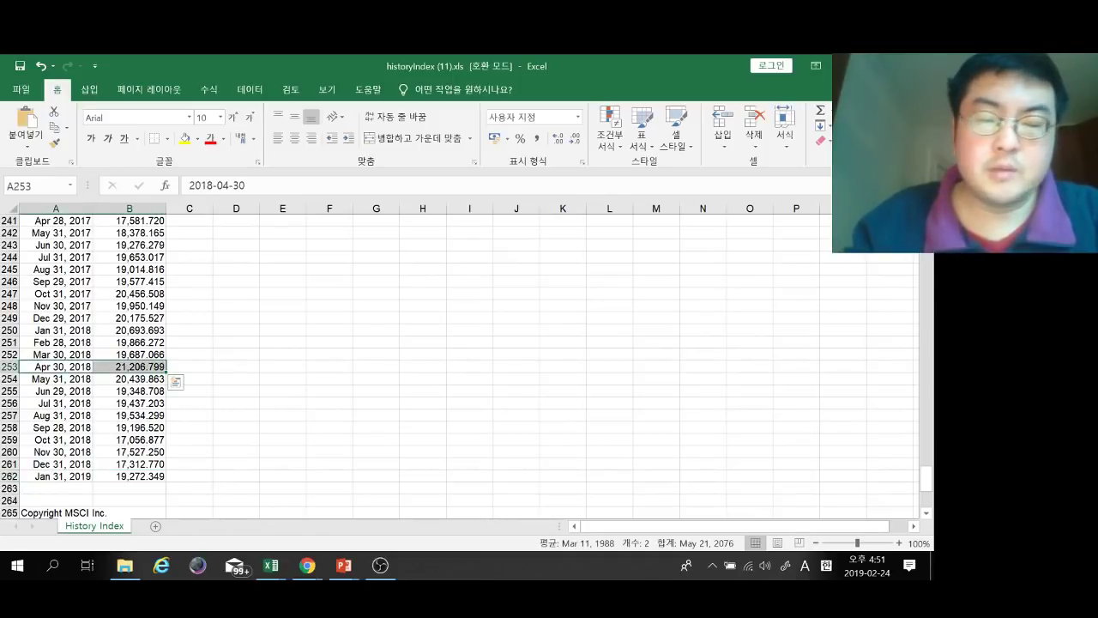
pyautogui.click(129, 367)
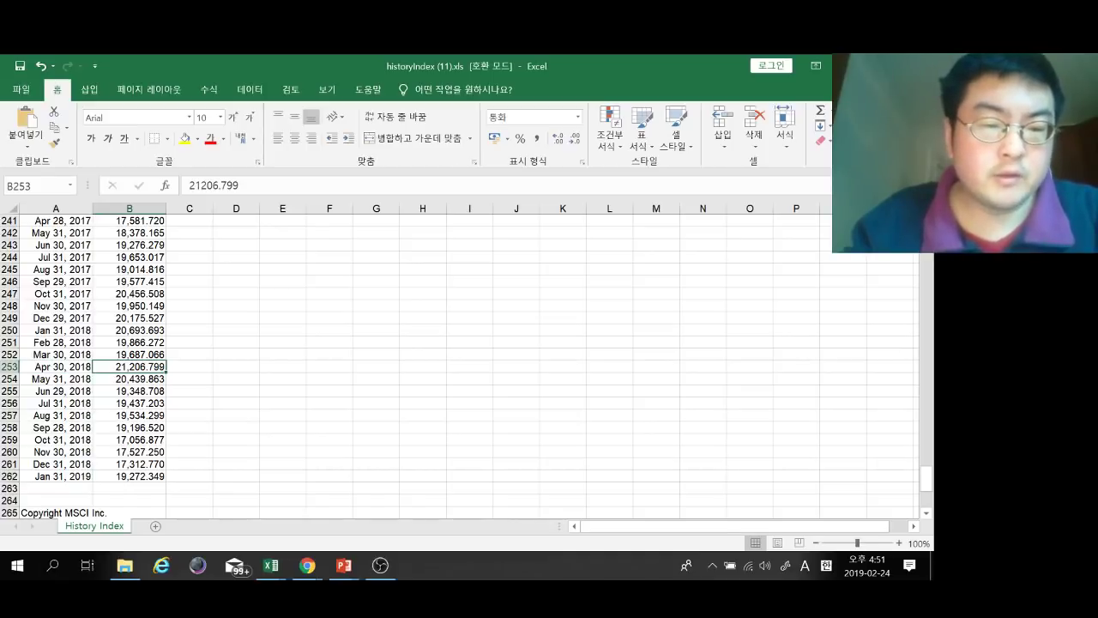
pyautogui.moveTo(129, 366); pyautogui.dragTo(129, 476)
pyautogui.click(129, 439)
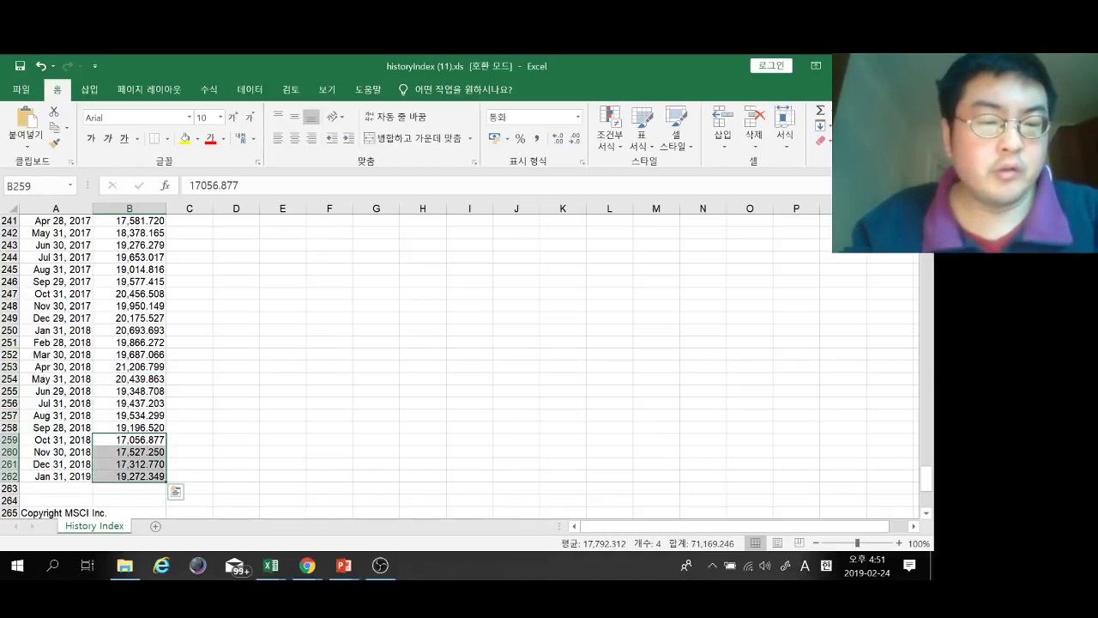
pyautogui.click(236, 476)
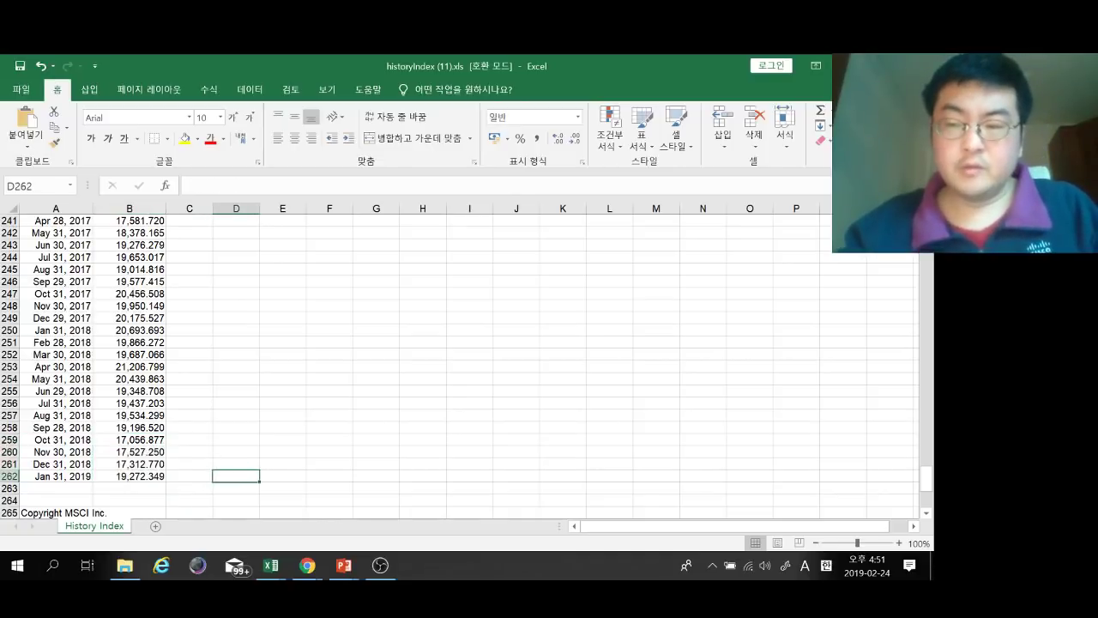
pyautogui.scroll(2, 463, 360)
pyautogui.scroll(-1, 463, 361)
pyautogui.moveTo(926, 476); pyautogui.dragTo(926, 230)
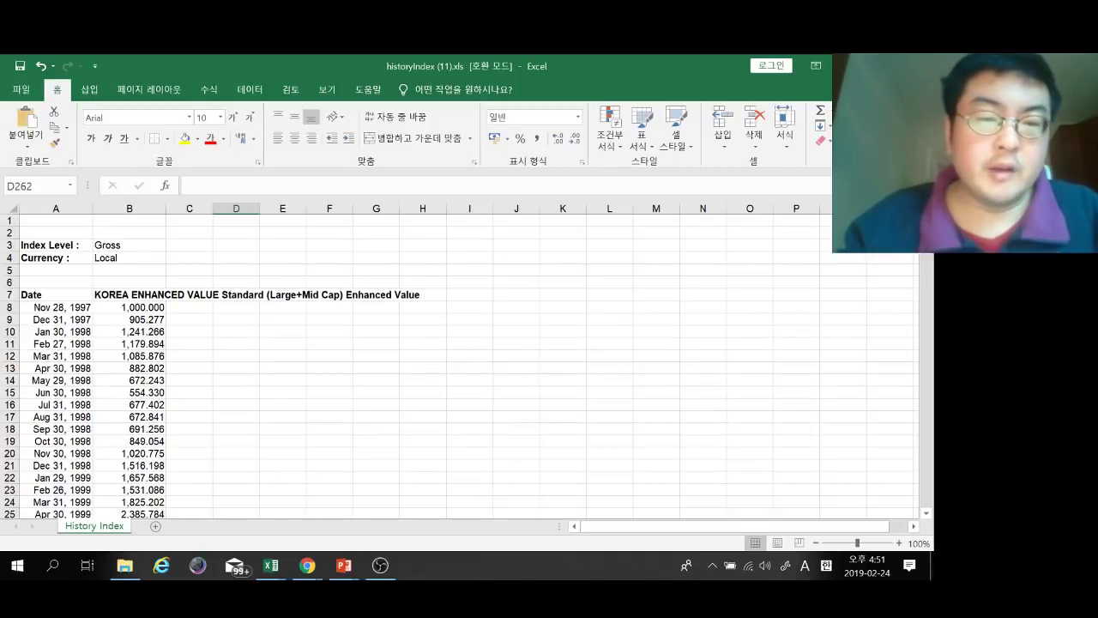
# Step: Switch to Portfolio Visualizer in Chrome and open its Import Benchmark form for data series
pyautogui.hotkey('alt', 'Tab')
pyautogui.hotkey('alt', 'Tab')
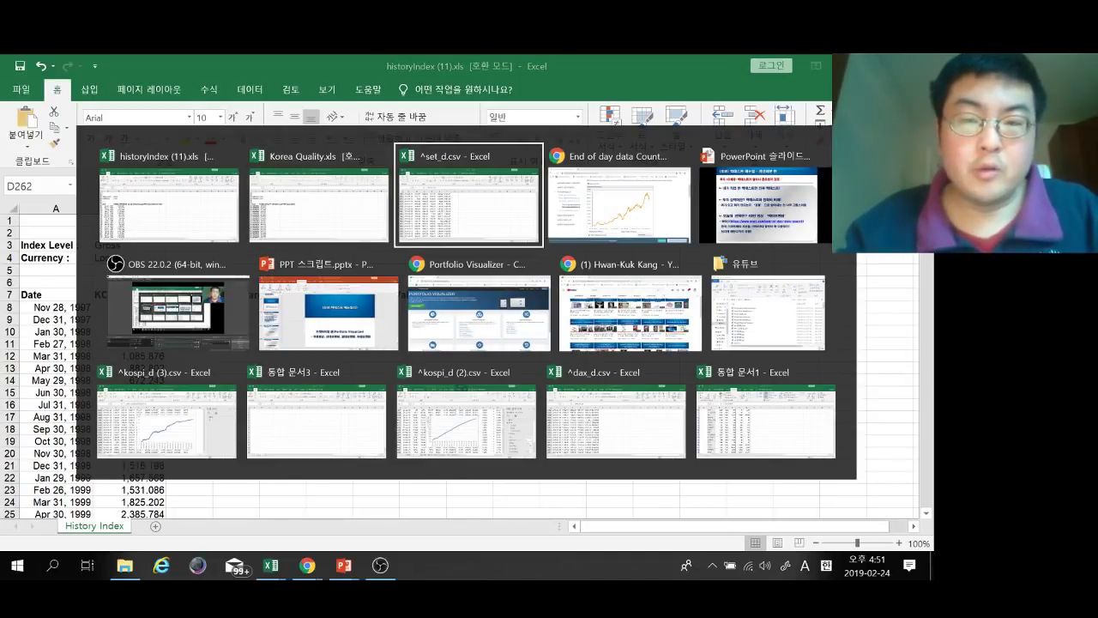
pyautogui.hotkey('alt', 'Tab')
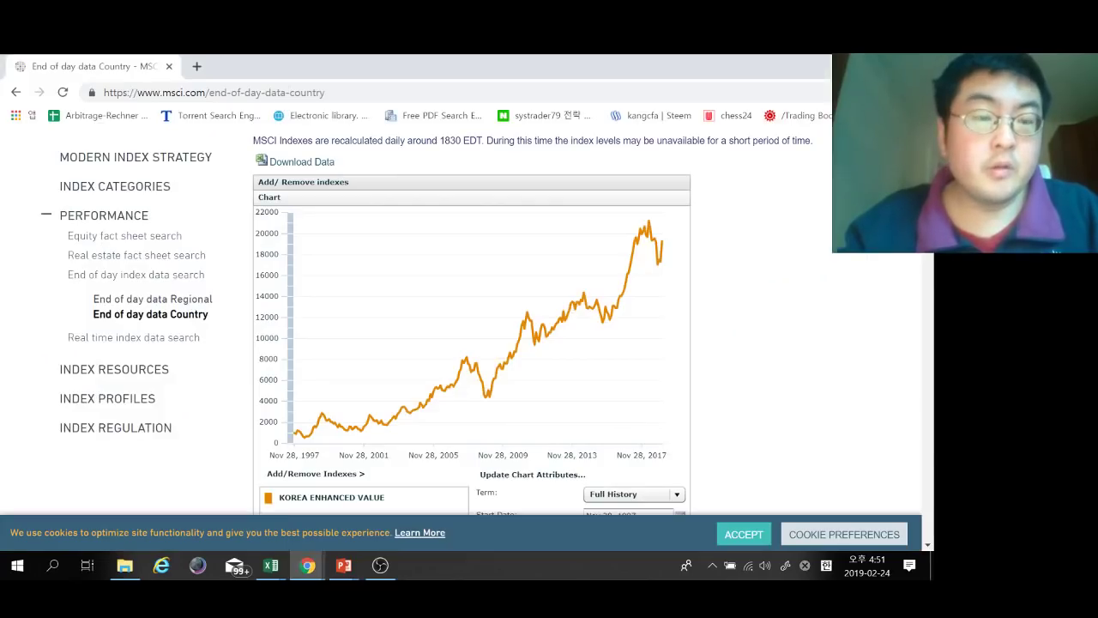
pyautogui.moveTo(307, 564)
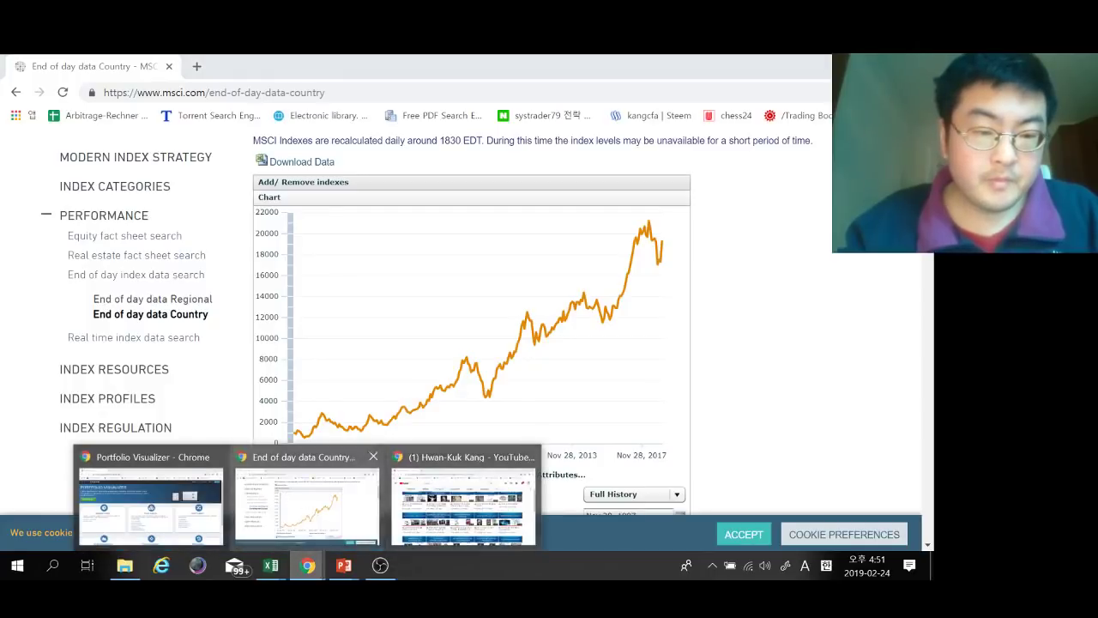
pyautogui.click(150, 502)
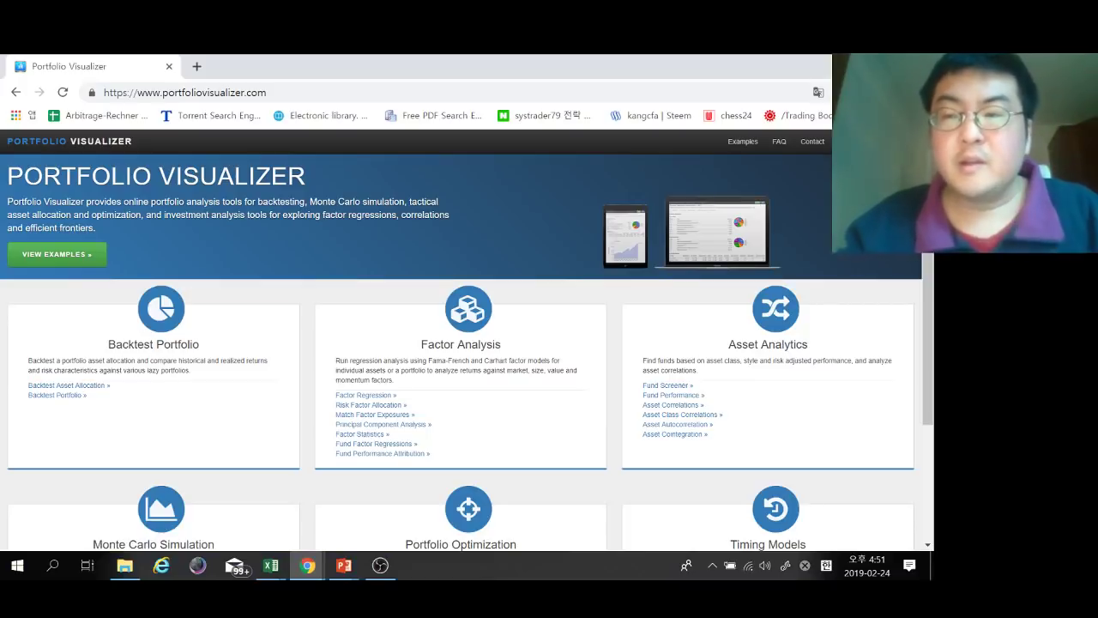
pyautogui.click(875, 204)
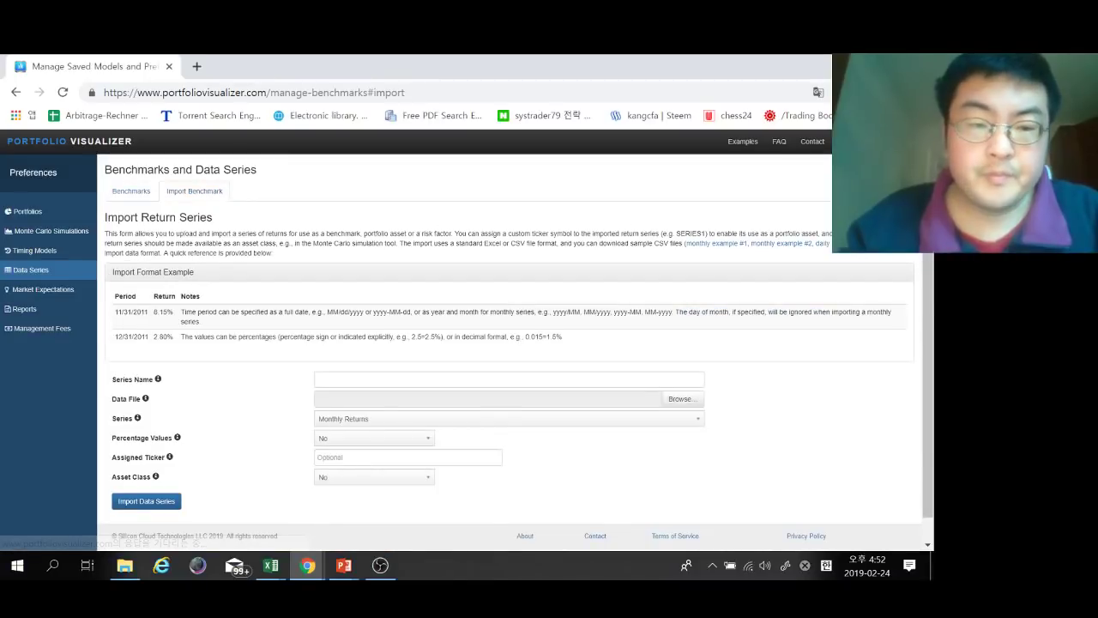
# Step: Name the series Korea Test and choose Korea Enhanced Value.xls as its data file
pyautogui.click(509, 379)
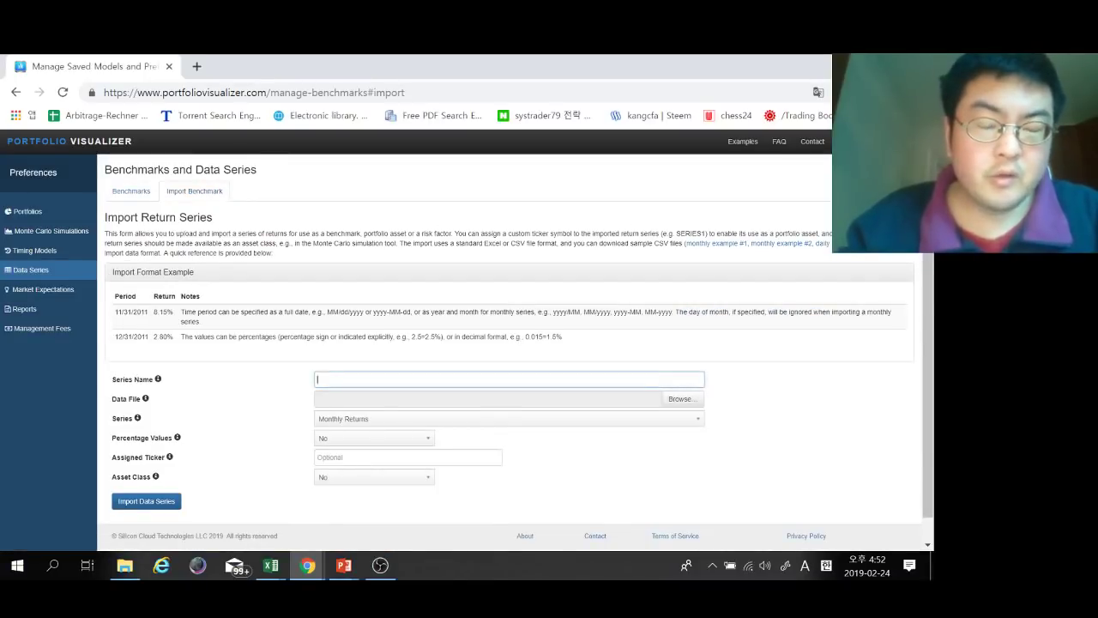
pyautogui.write('Korea')
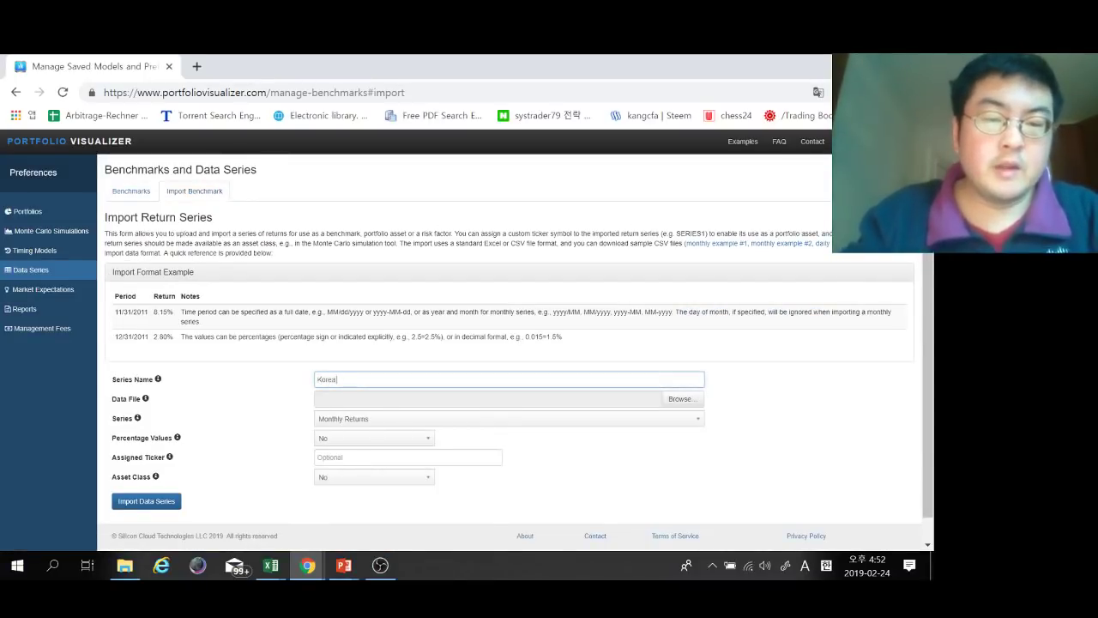
pyautogui.write(' Test')
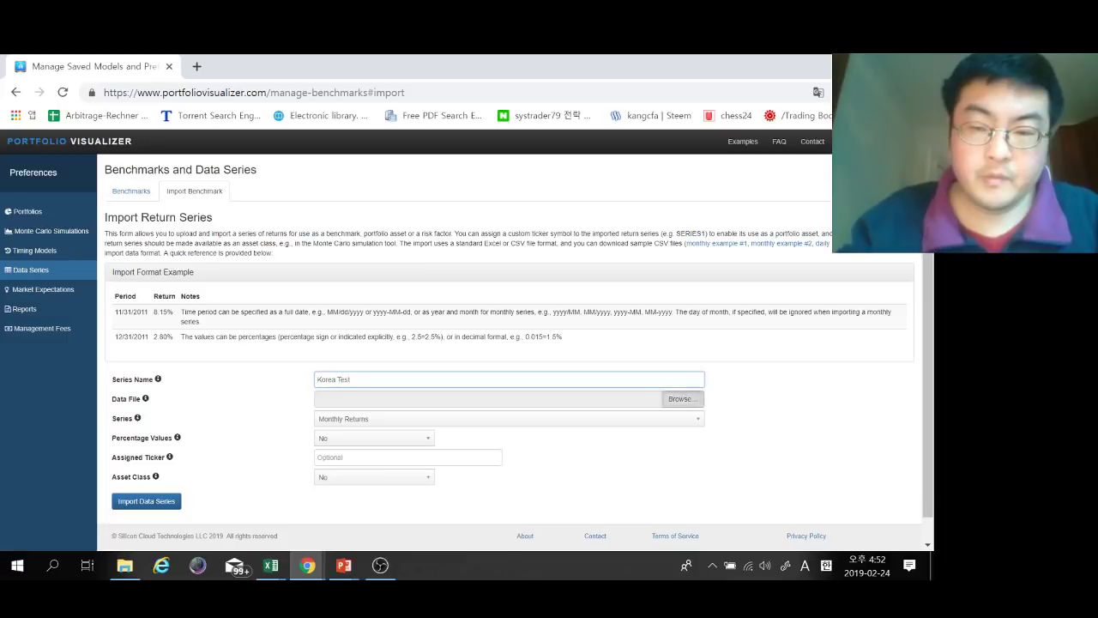
pyautogui.click(682, 399)
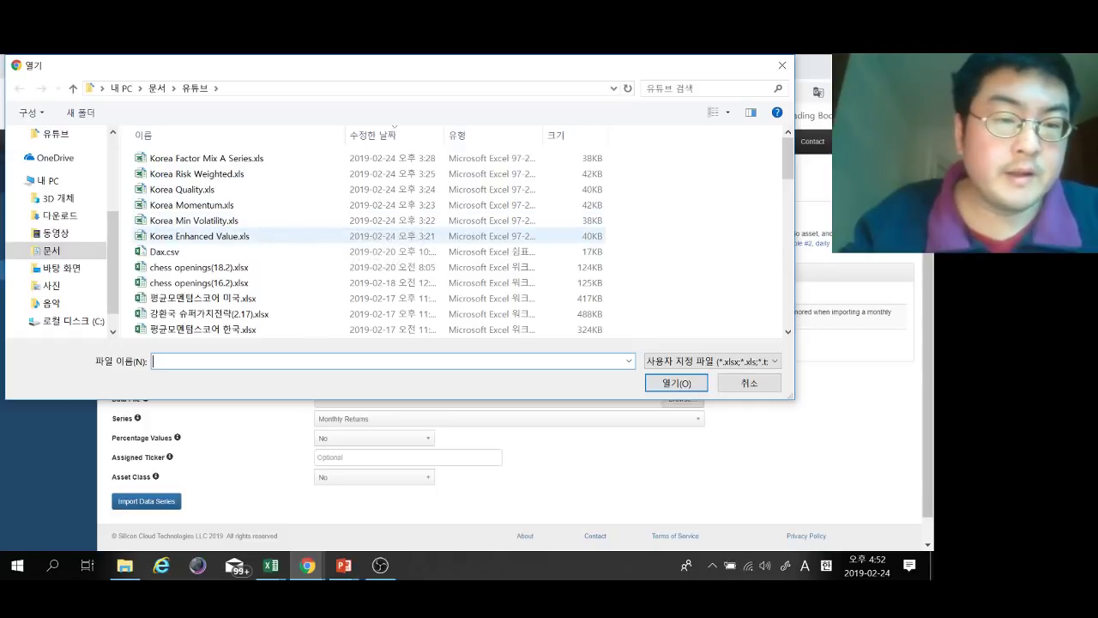
pyautogui.doubleClick(225, 236)
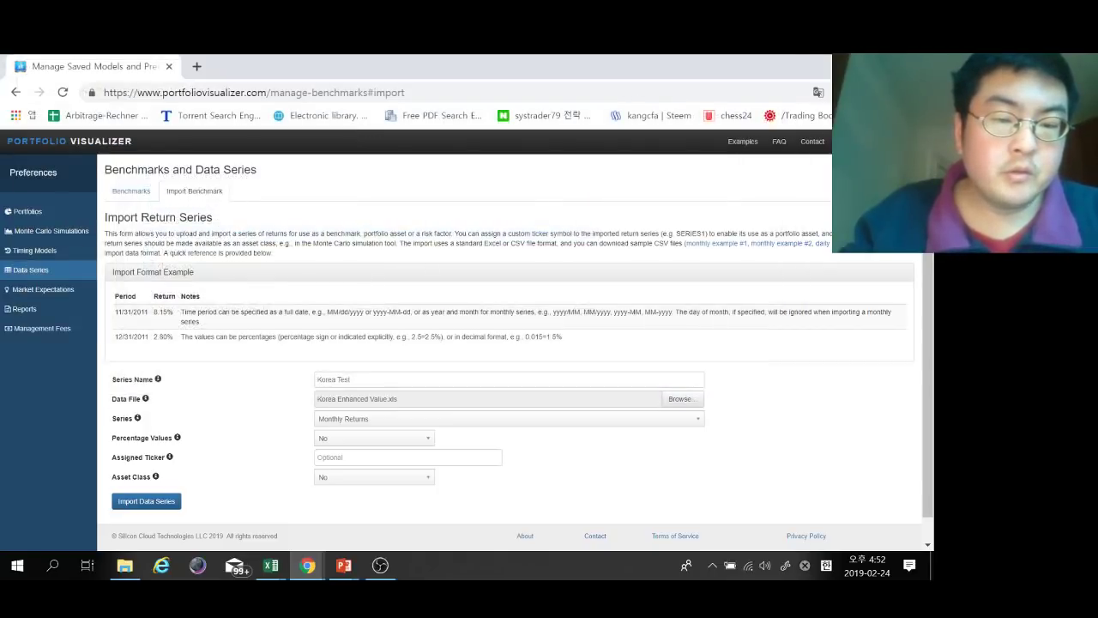
# Step: Set the series type to Monthly Index Values and assign the ticker koreatest
pyautogui.click(508, 419)
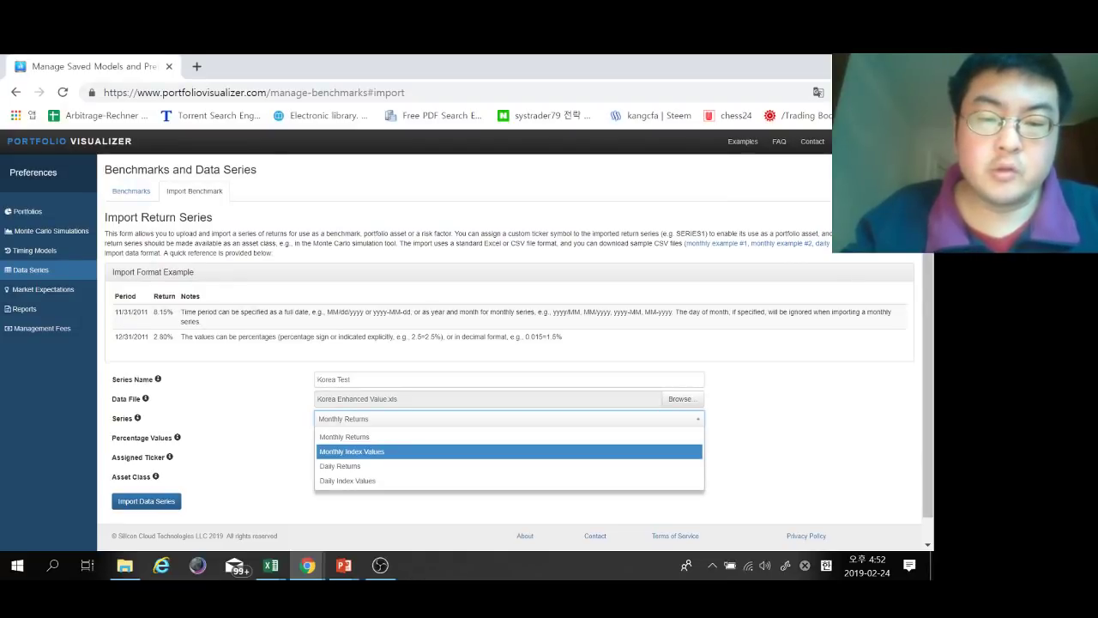
pyautogui.press('Up')
pyautogui.press('Down')
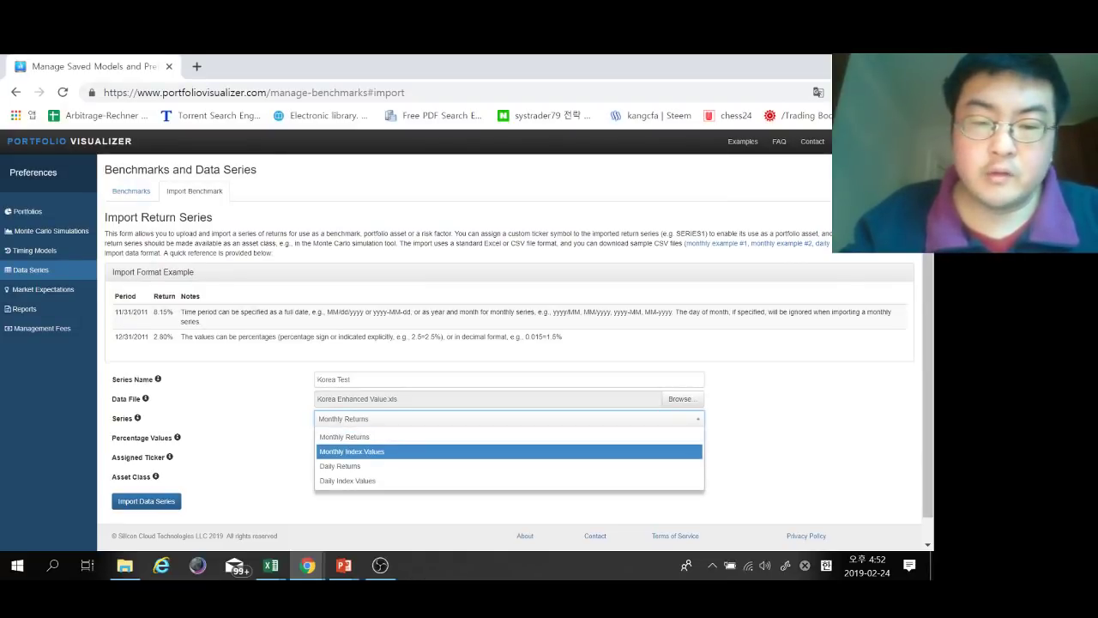
pyautogui.press('Return')
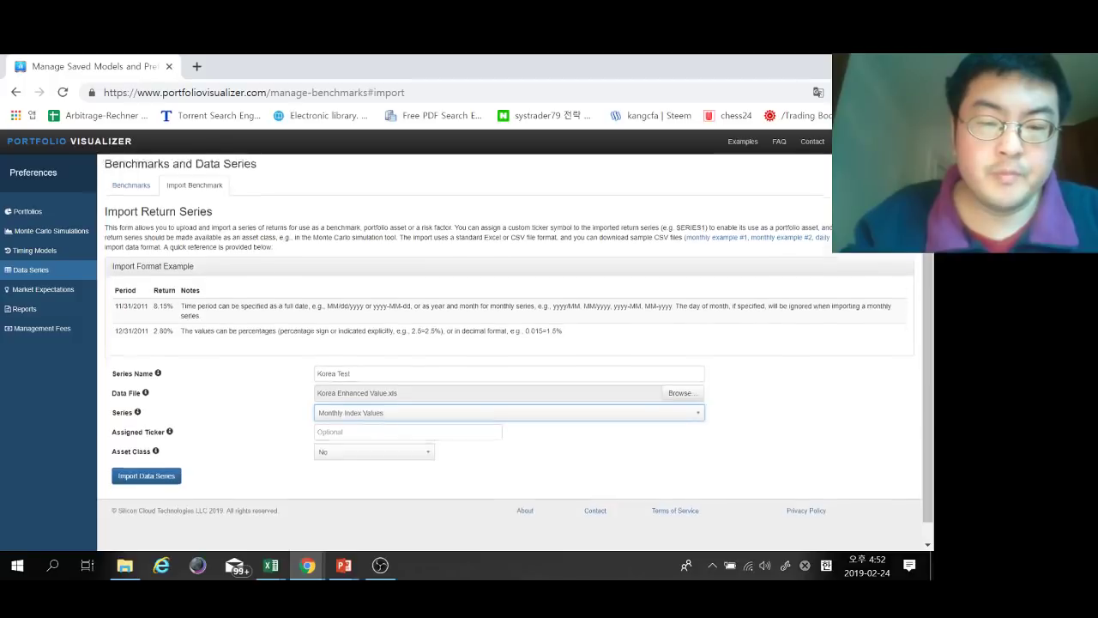
pyautogui.press('Tab')
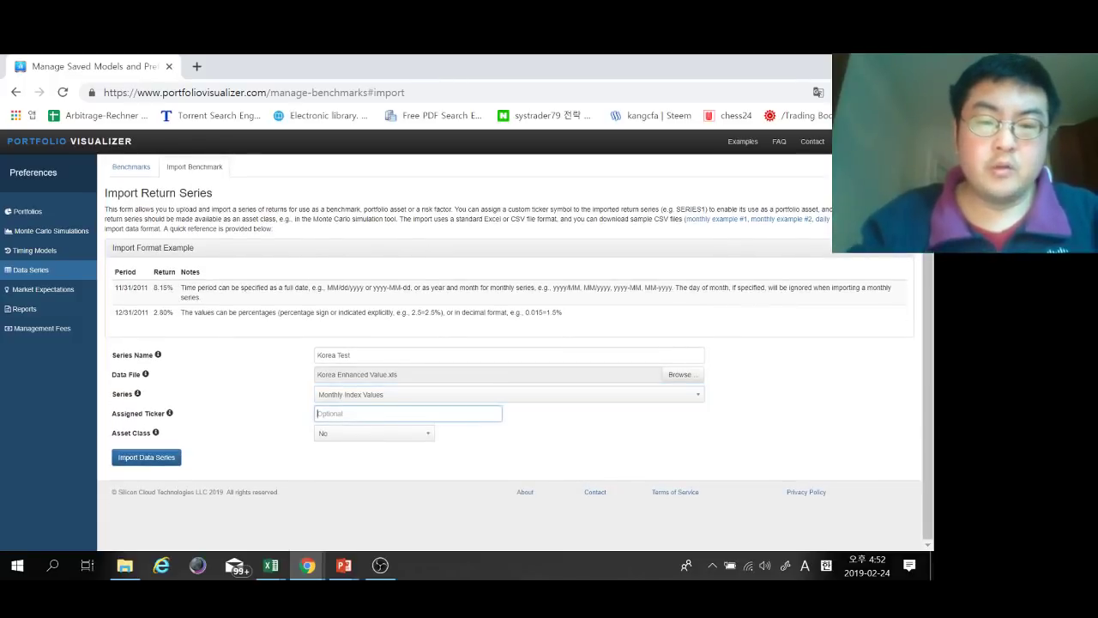
pyautogui.write('koreatest')
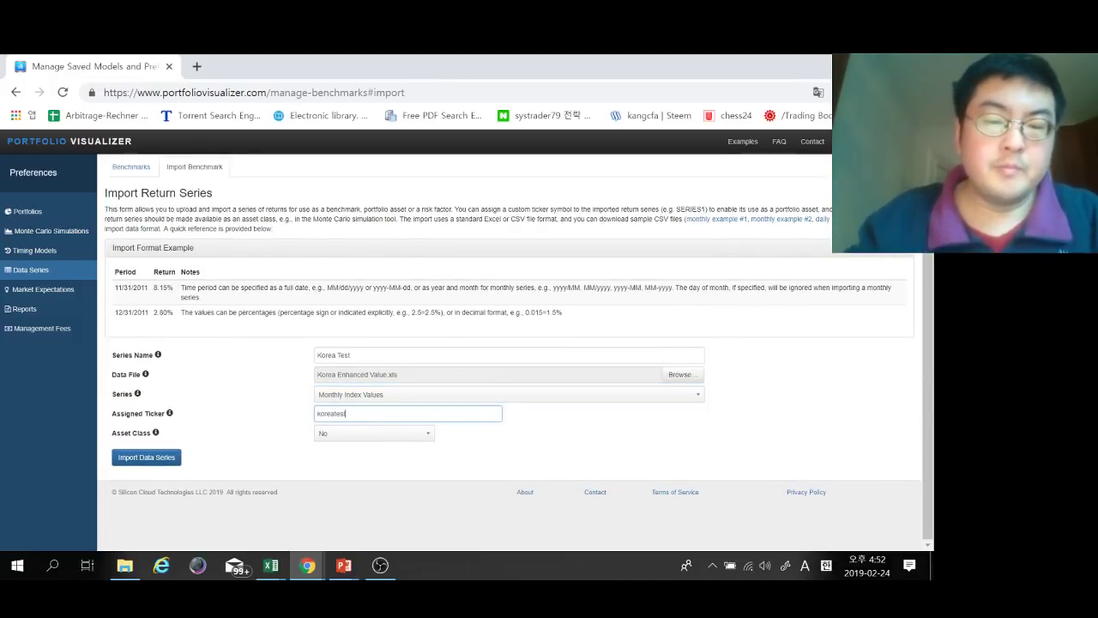
# Step: Import the Korea Test series with Asset Class set to Yes and check its period in the data series list
pyautogui.click(374, 433)
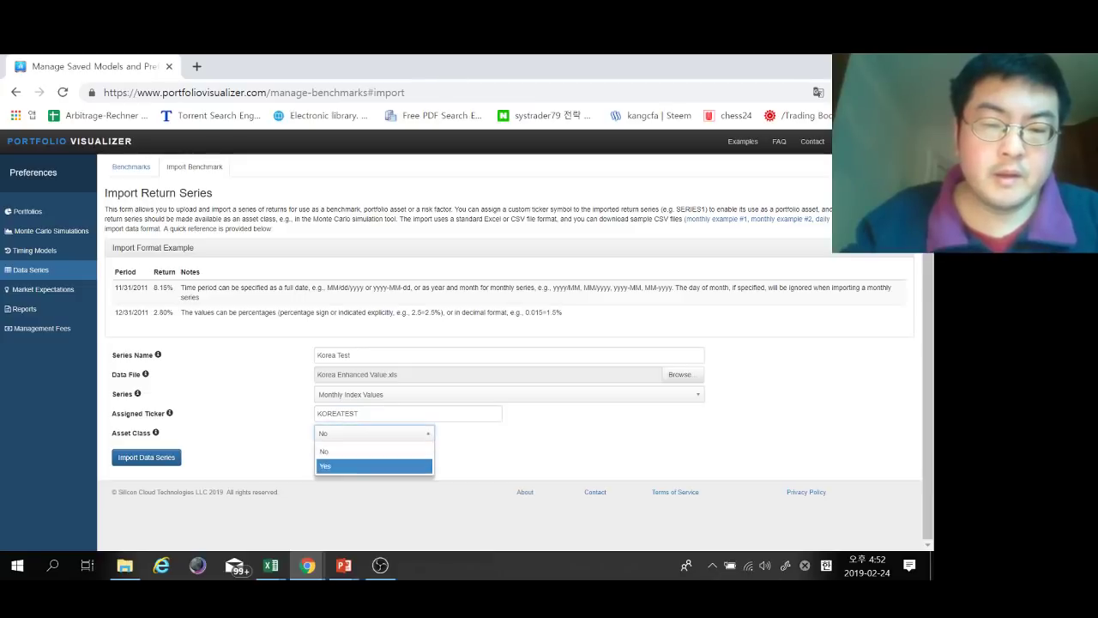
pyautogui.click(374, 466)
pyautogui.click(147, 457)
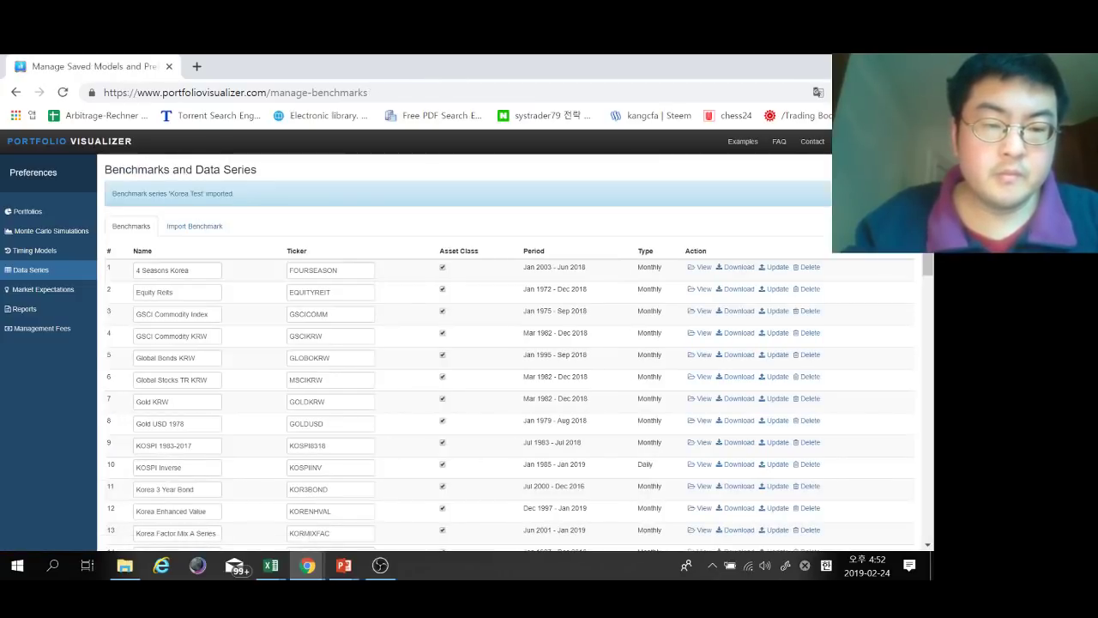
pyautogui.scroll(-3, 515, 352)
pyautogui.click(173, 445)
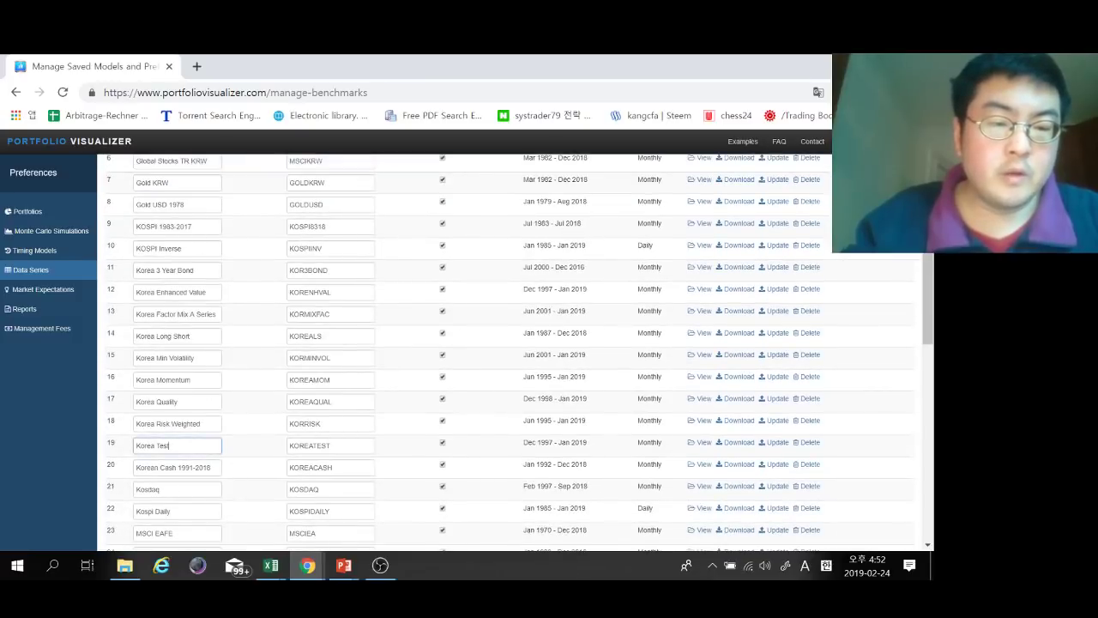
pyautogui.moveTo(523, 442); pyautogui.dragTo(587, 441)
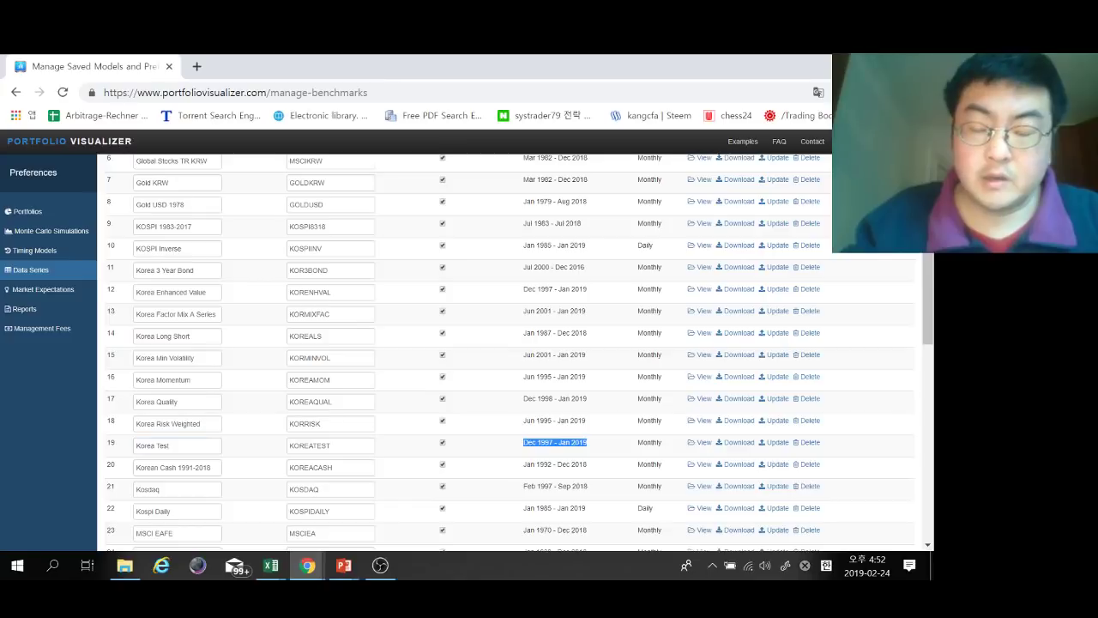
pyautogui.scroll(3, 514, 352)
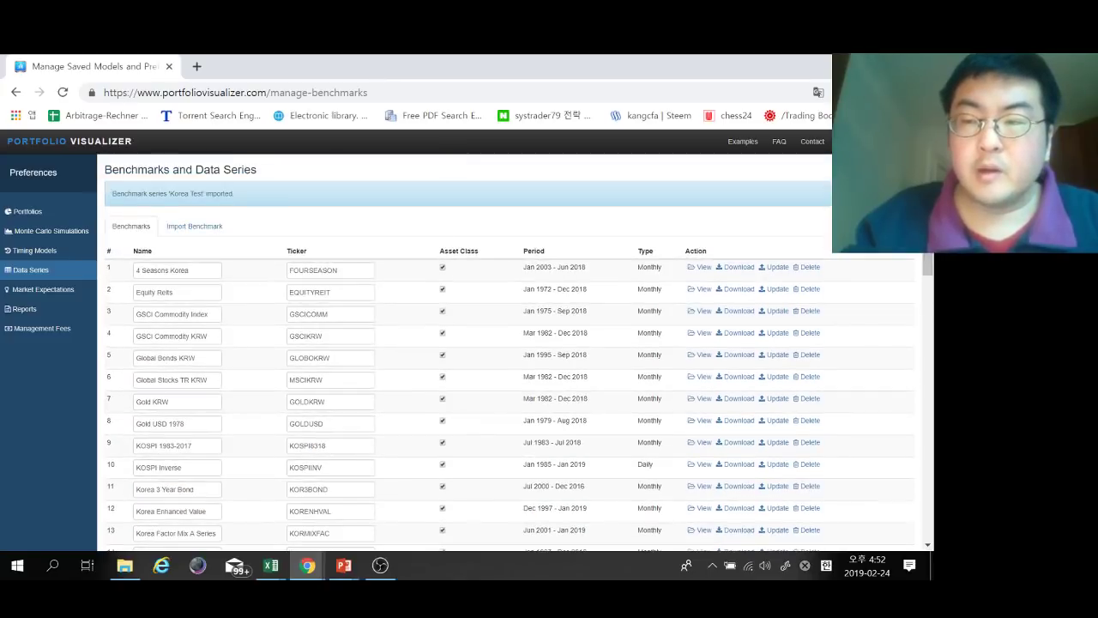
# Step: Run an asset class allocation backtest with 100% allocated to Korea Test in the first portfolio
pyautogui.click(850, 141)
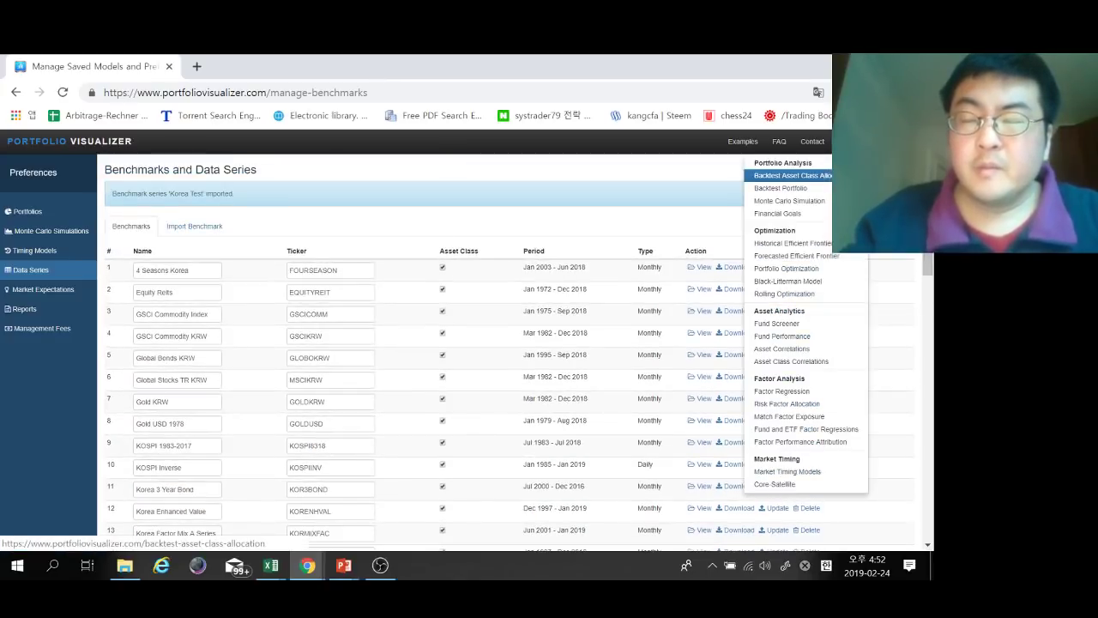
pyautogui.click(849, 175)
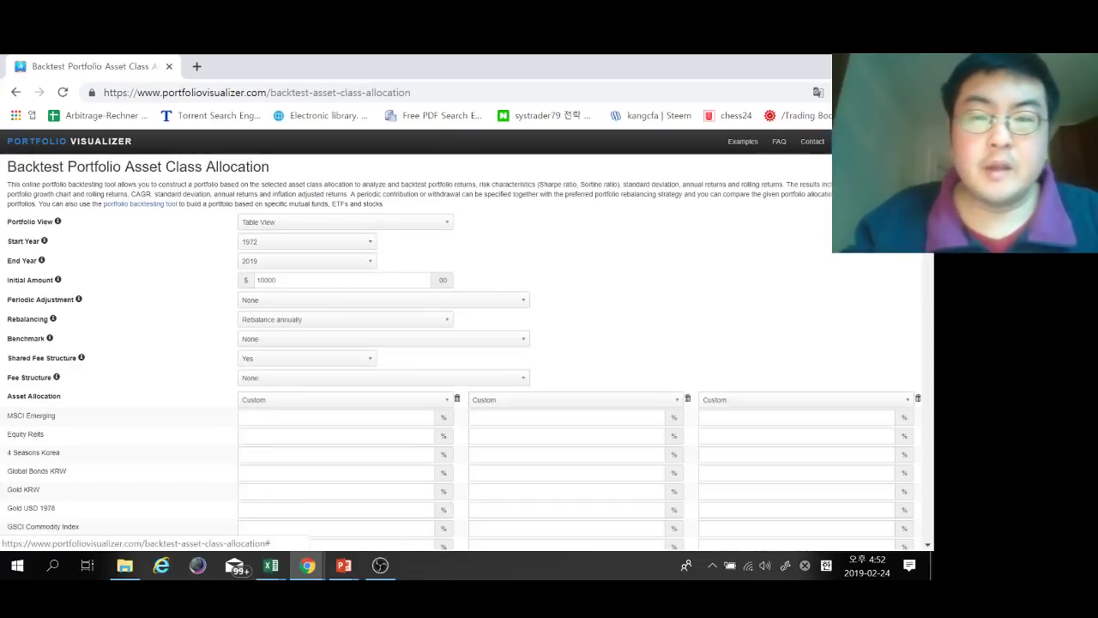
pyautogui.click(850, 141)
pyautogui.scroll(-4, 463, 343)
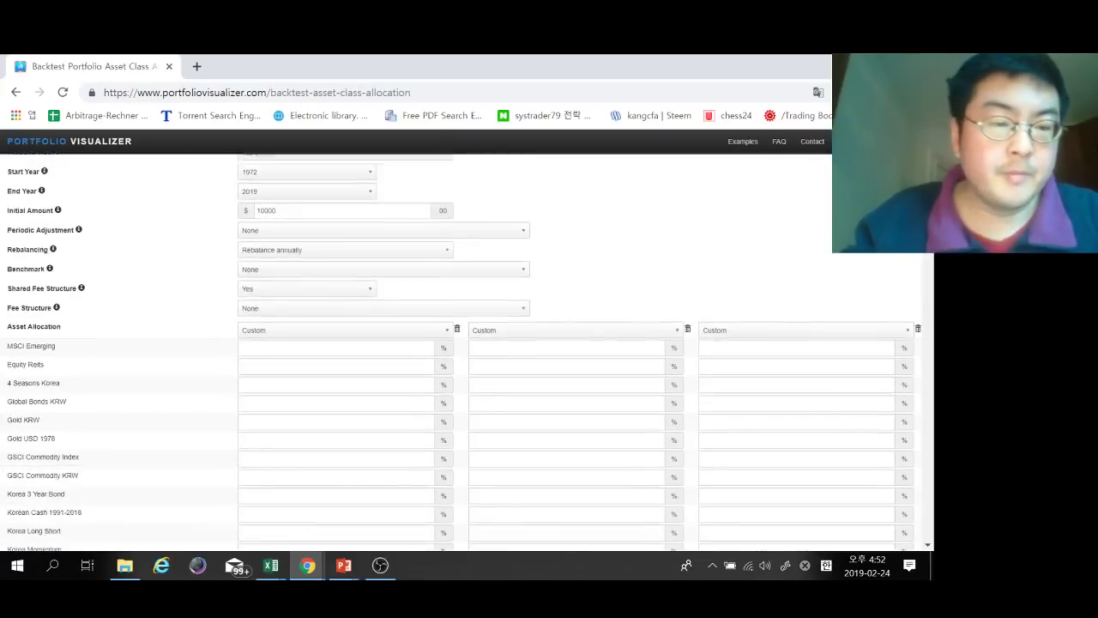
pyautogui.click(336, 293)
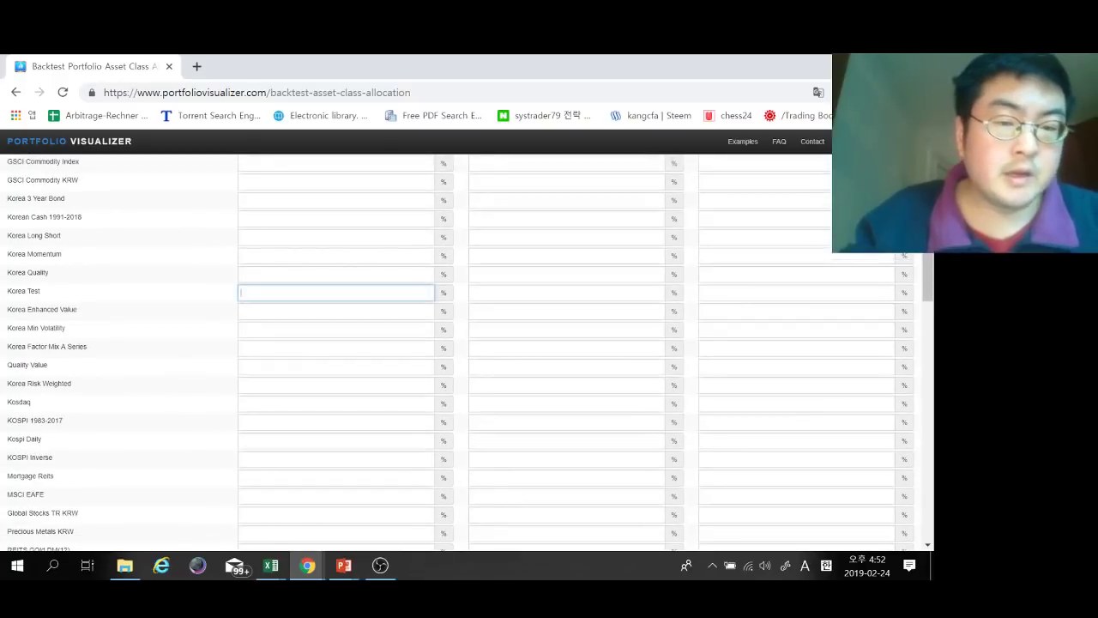
pyautogui.write('100')
pyautogui.press('Return')
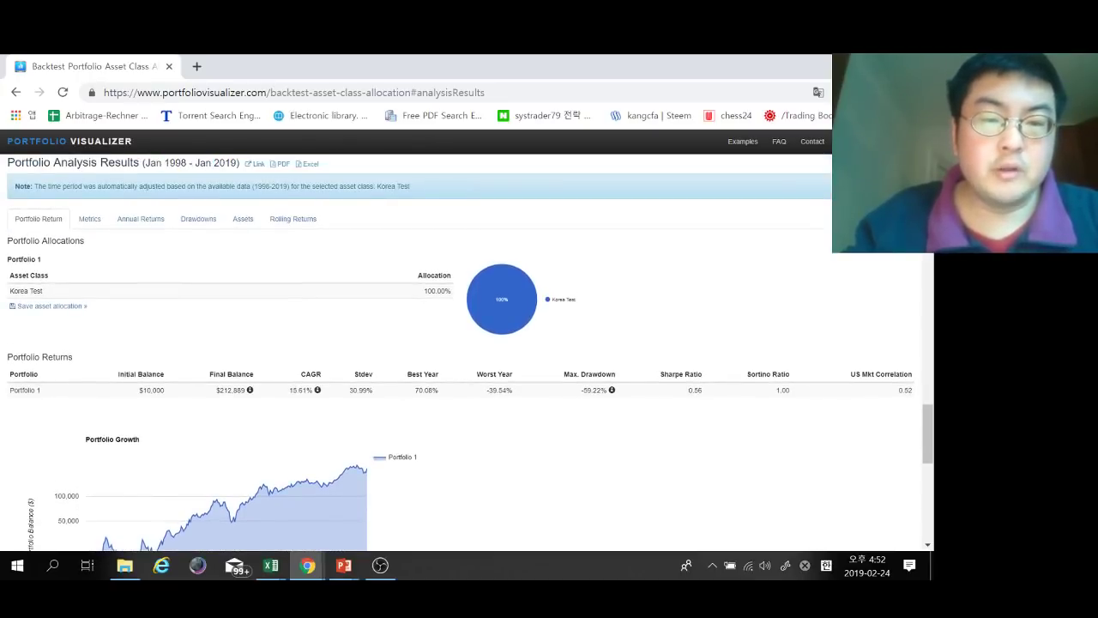
# Step: Examine the backtested portfolio's CAGR, maximum drawdown, Sharpe ratio and growth chart
pyautogui.scroll(-3, 470, 353)
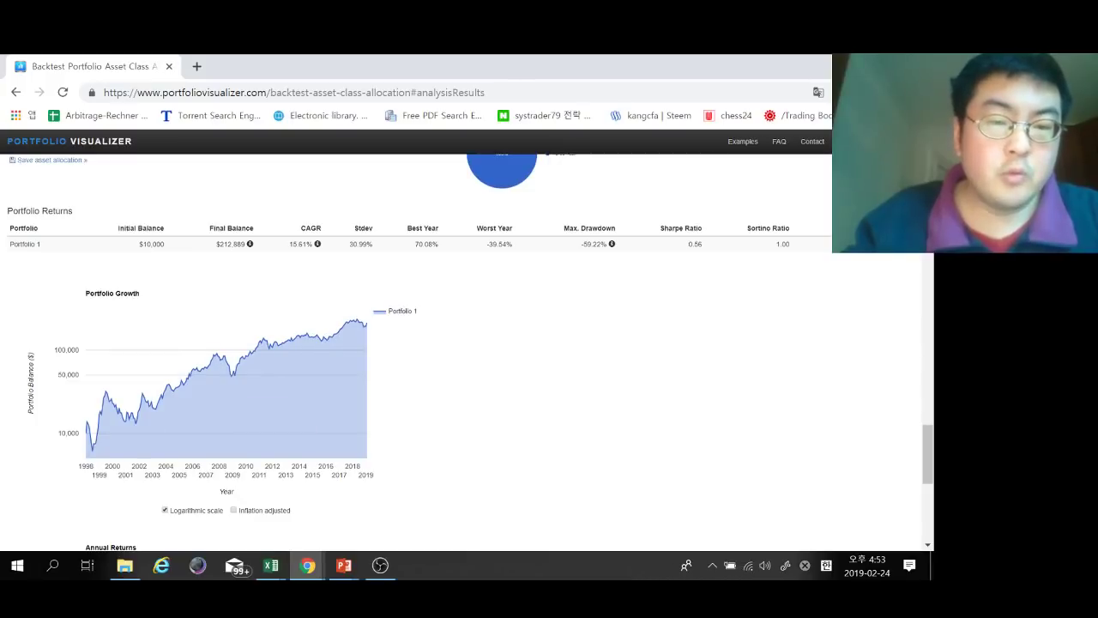
pyautogui.doubleClick(298, 244)
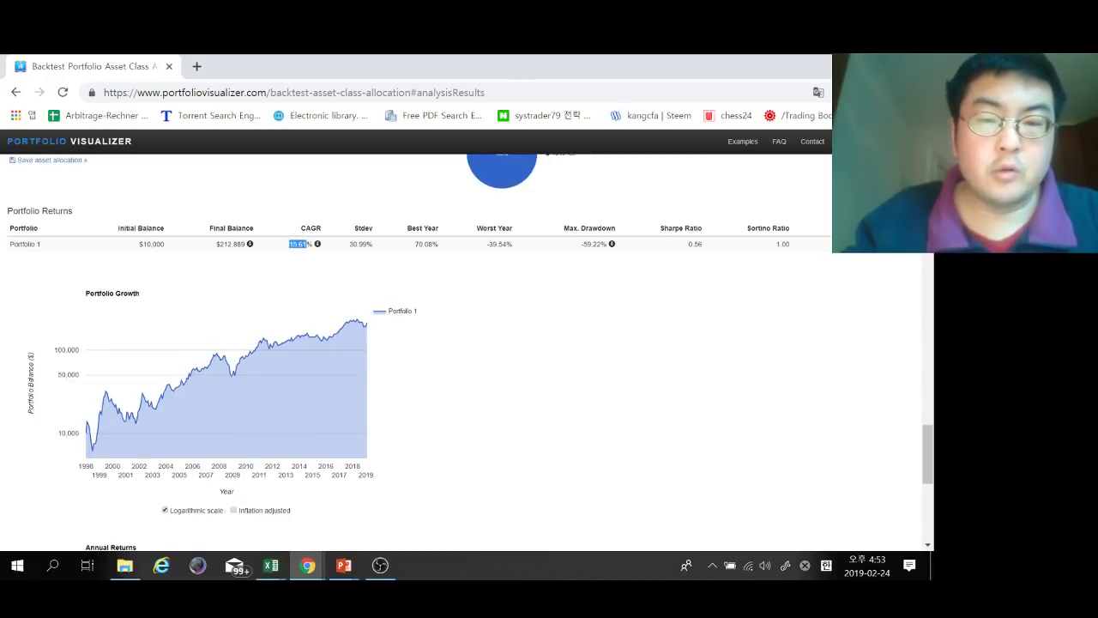
pyautogui.doubleClick(592, 244)
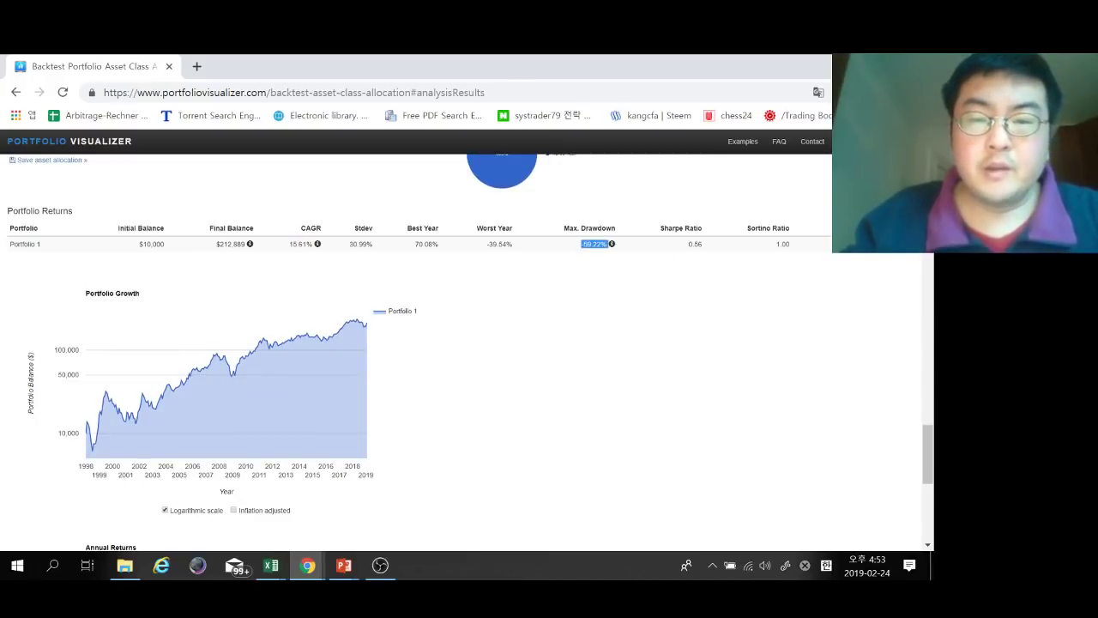
pyautogui.moveTo(688, 244); pyautogui.dragTo(698, 244)
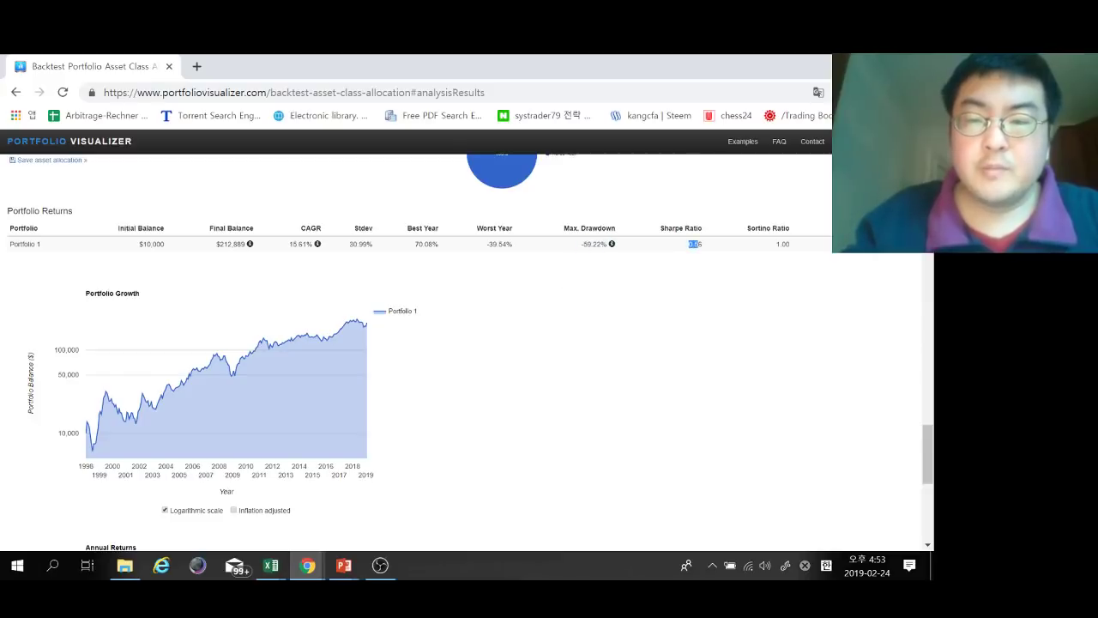
pyautogui.click(699, 244)
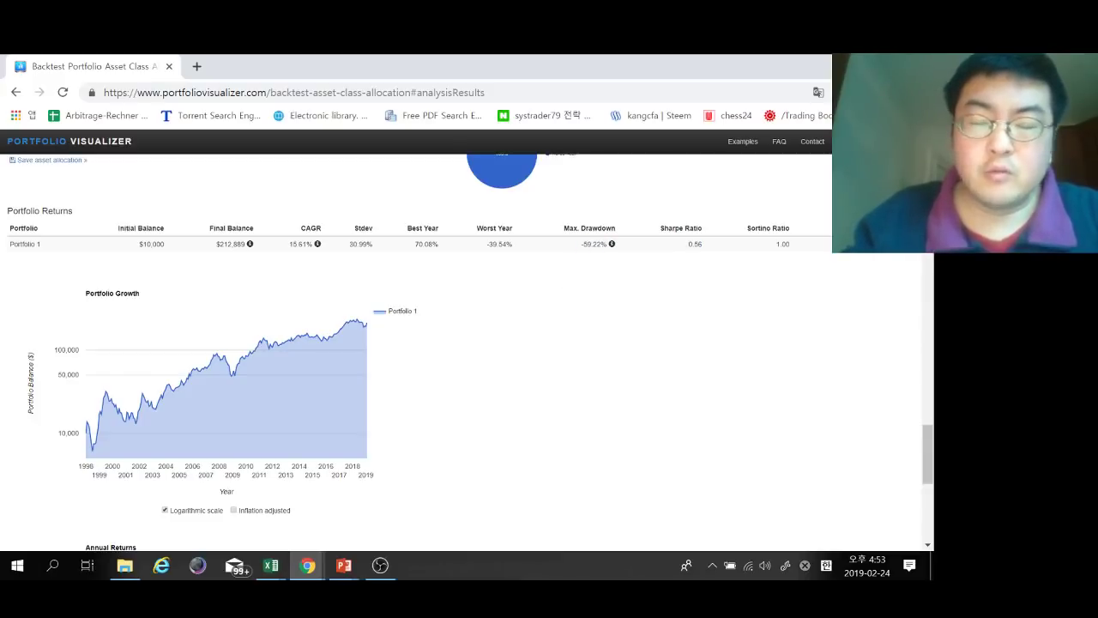
pyautogui.scroll(2, 463, 352)
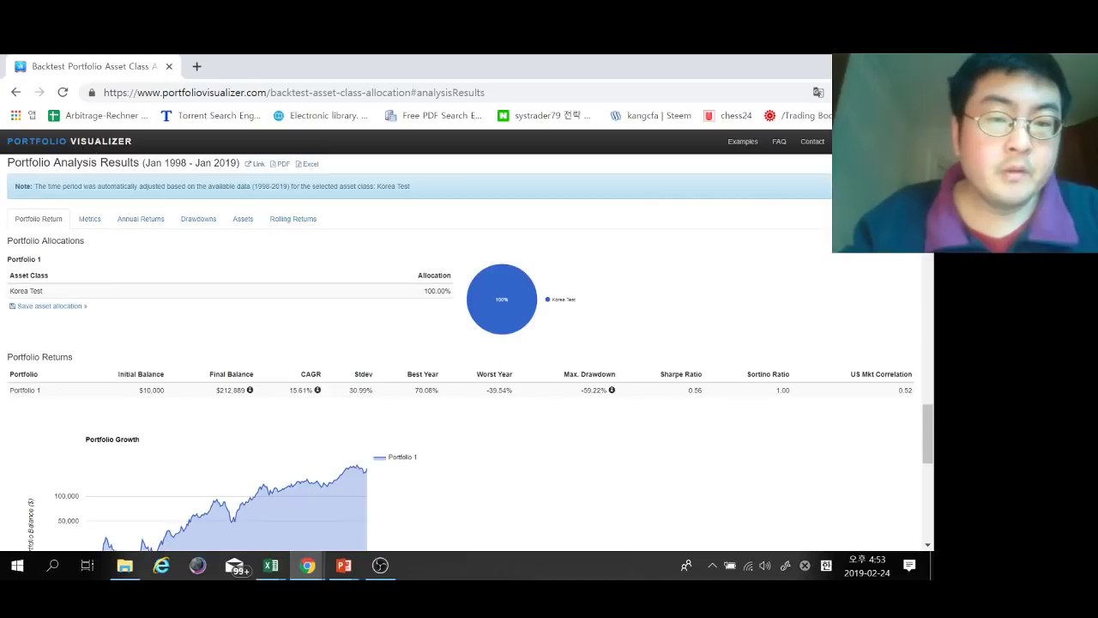
# Step: Examine the drawdown chart and the worst drawdown's dates, length, recovery time and underwater period
pyautogui.click(198, 218)
pyautogui.scroll(-1, 463, 352)
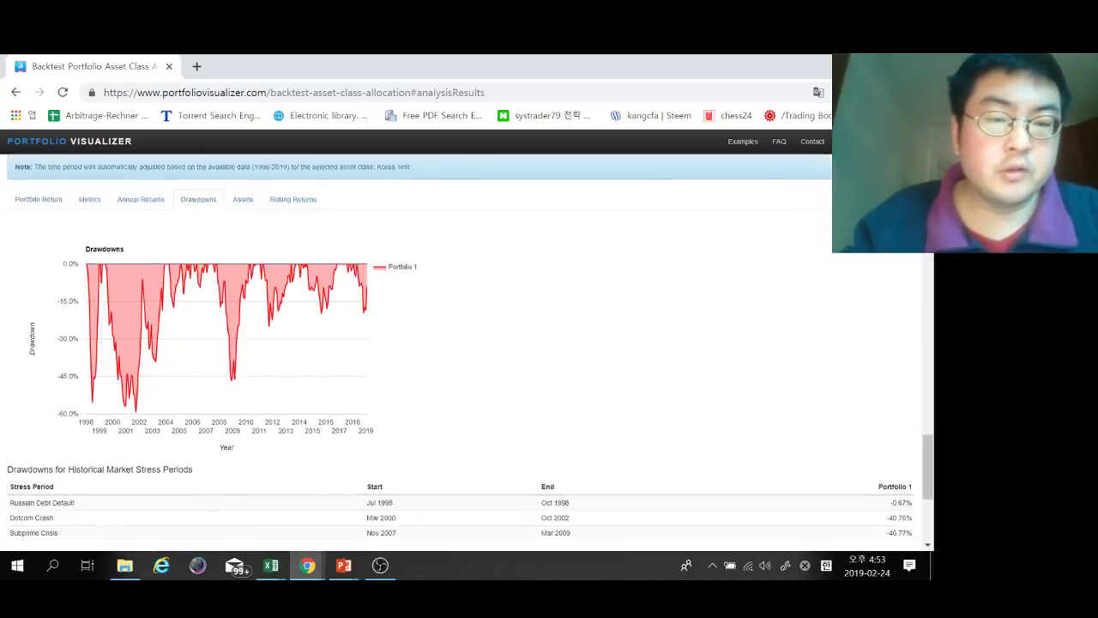
pyautogui.moveTo(91, 325)
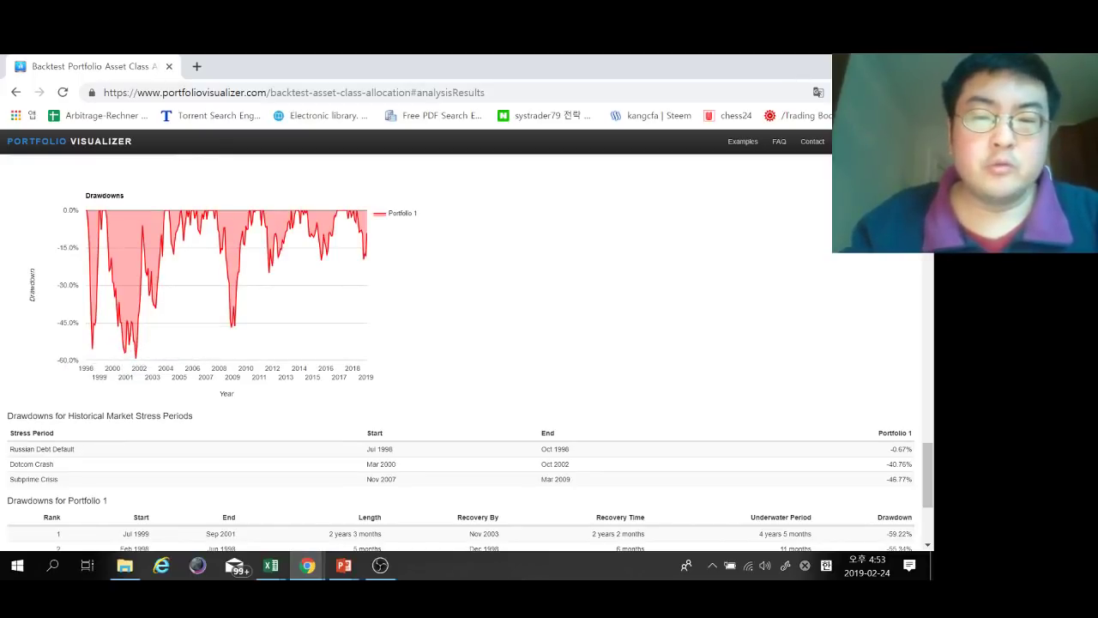
pyautogui.scroll(-1, 470, 353)
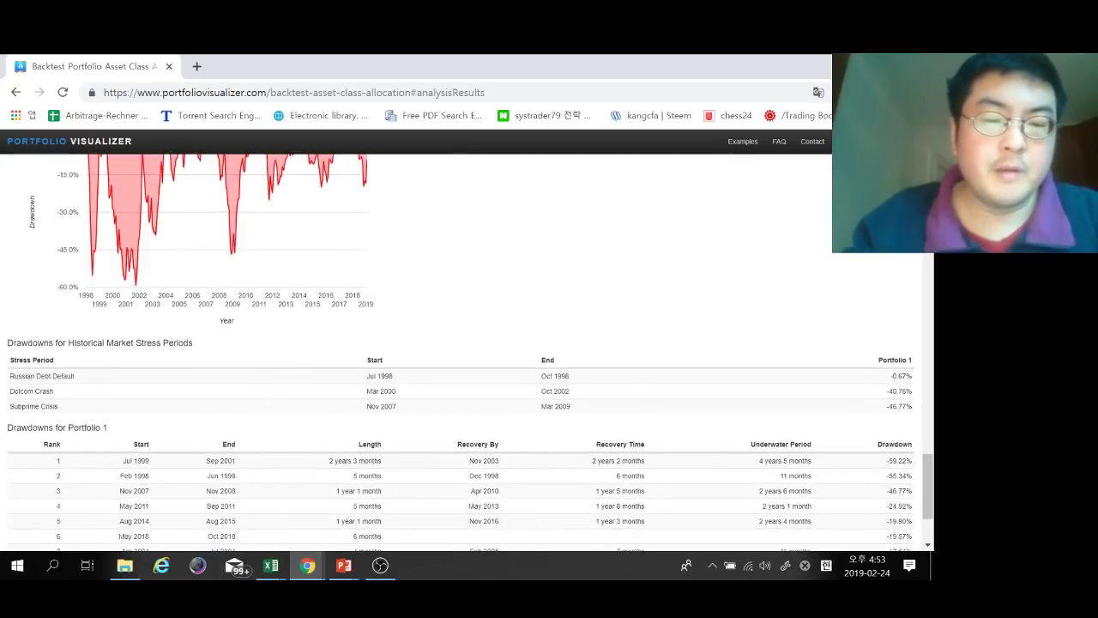
pyautogui.scroll(-2, 470, 352)
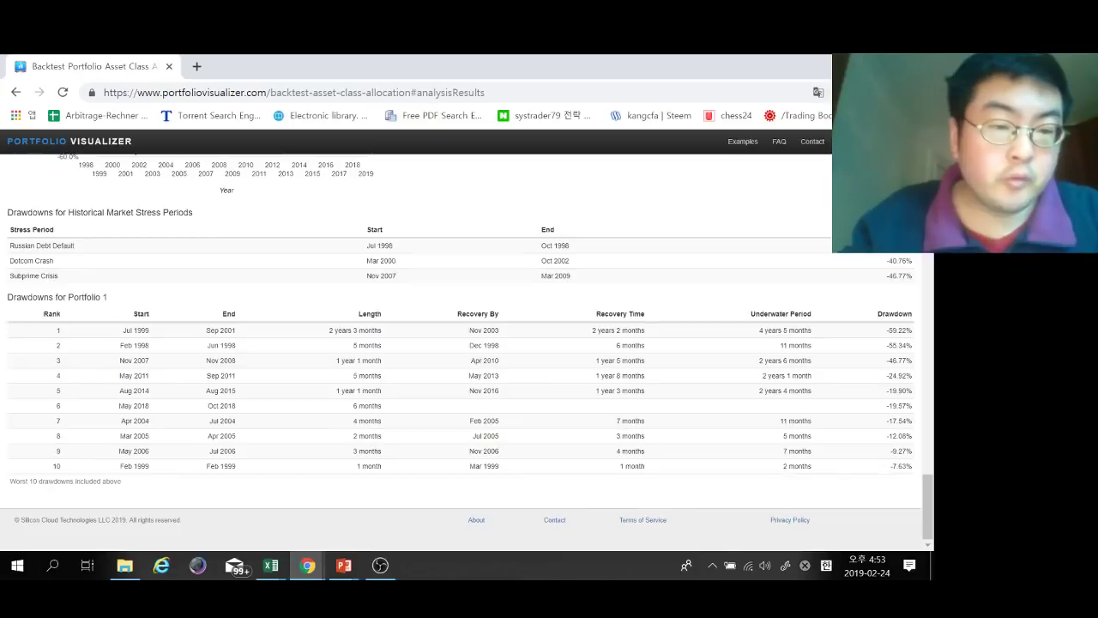
pyautogui.moveTo(122, 330); pyautogui.dragTo(237, 330)
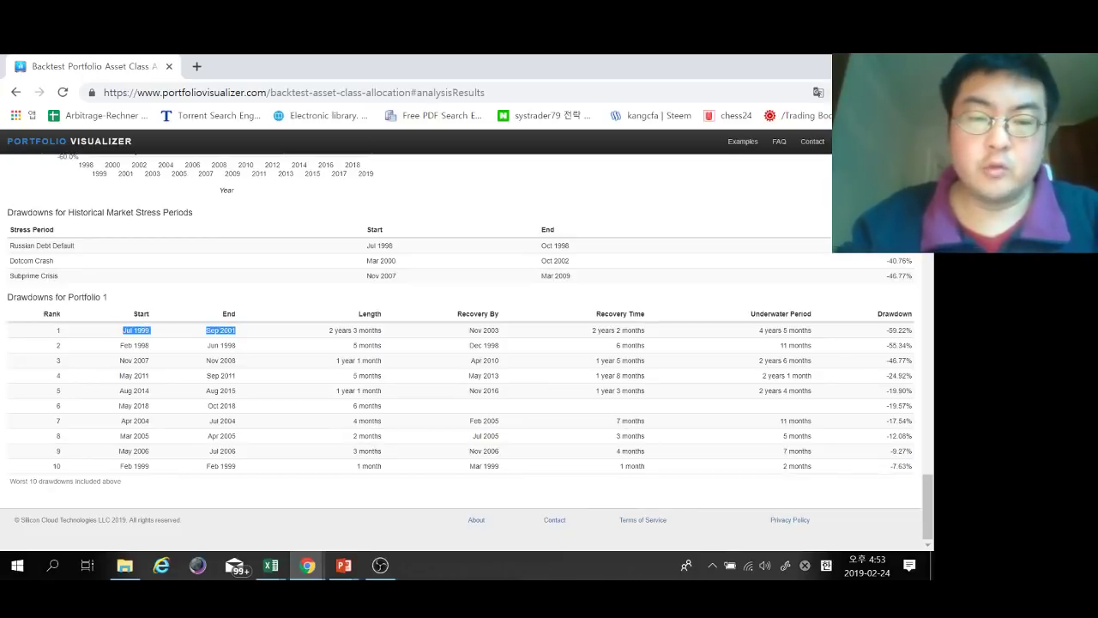
pyautogui.moveTo(329, 331); pyautogui.dragTo(377, 330)
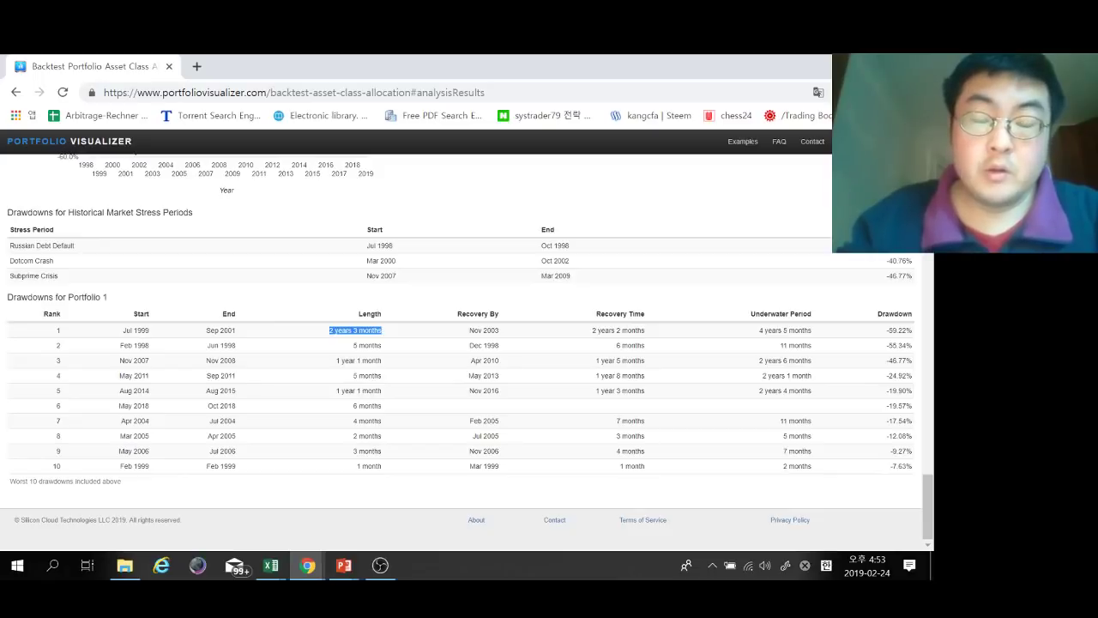
pyautogui.moveTo(592, 330); pyautogui.dragTo(645, 330)
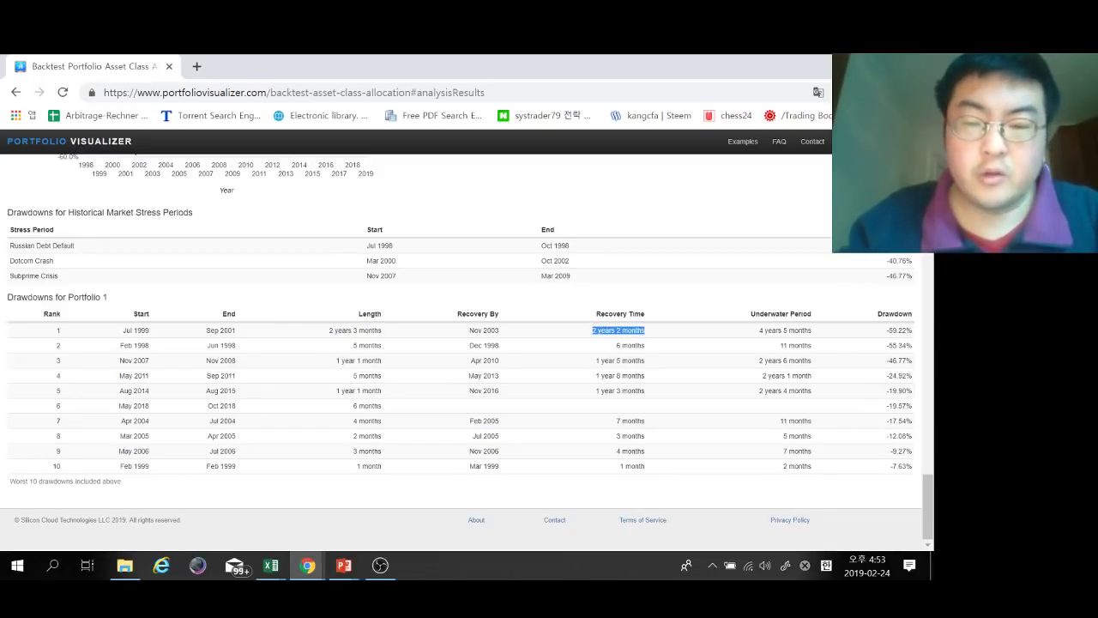
pyautogui.moveTo(758, 330); pyautogui.dragTo(811, 330)
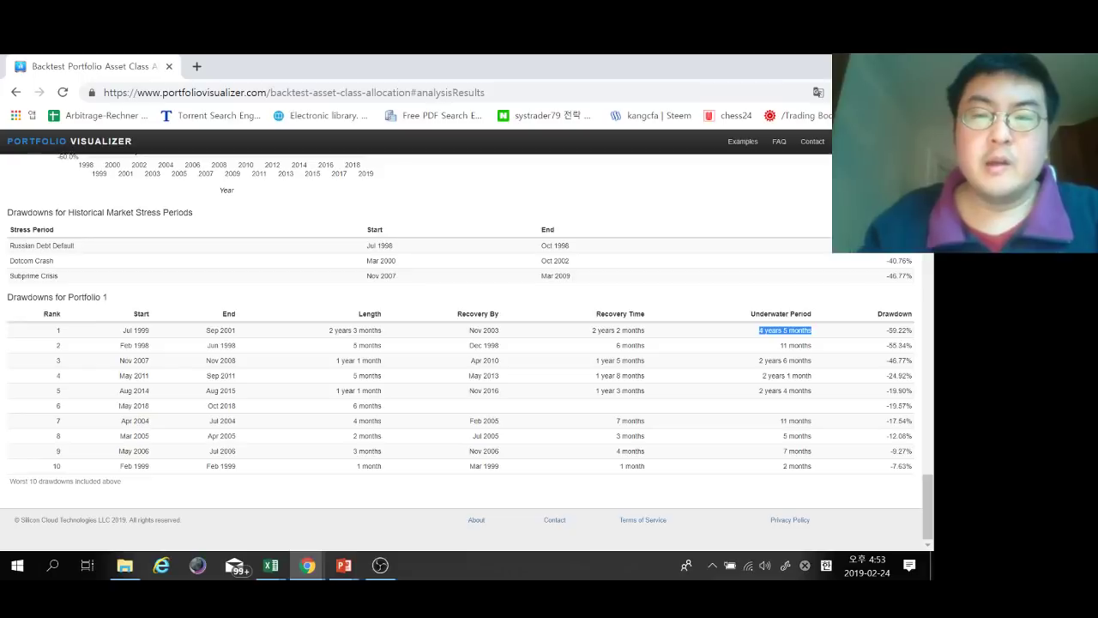
# Step: Review the portfolio return summary and growth chart again, and go back up to the asset allocation list
pyautogui.scroll(15, 463, 343)
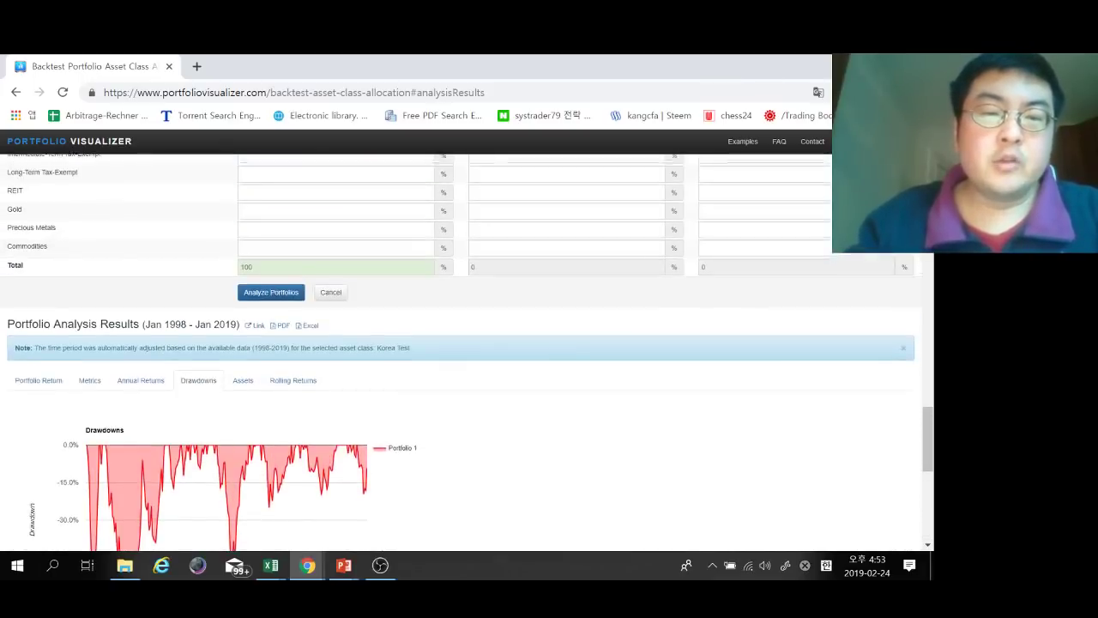
pyautogui.scroll(-2, 463, 343)
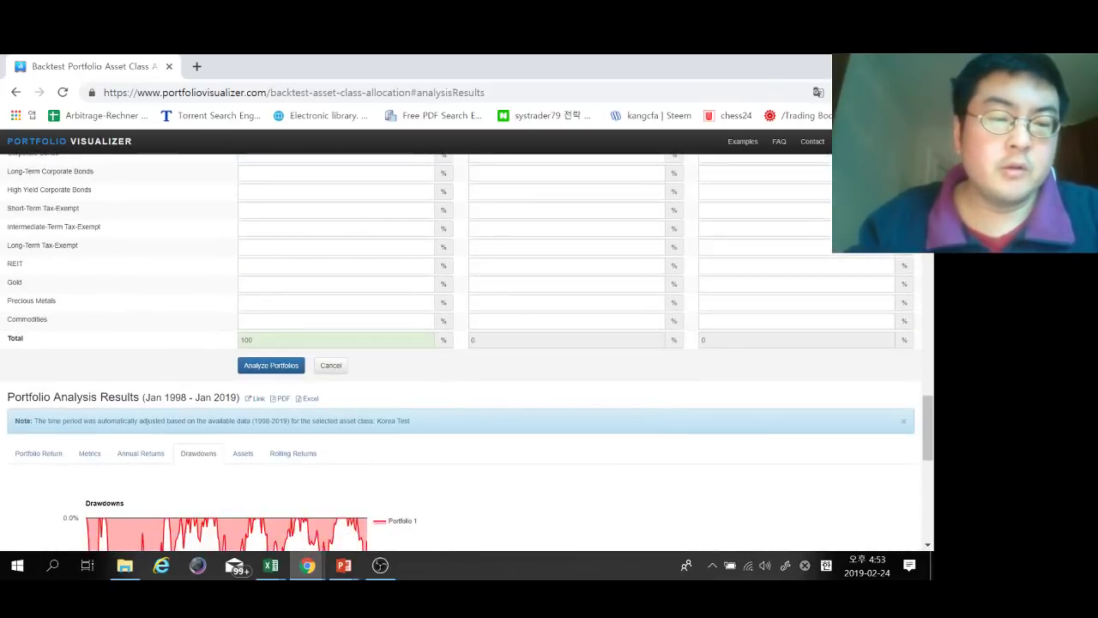
pyautogui.click(37, 453)
pyautogui.scroll(-4, 463, 343)
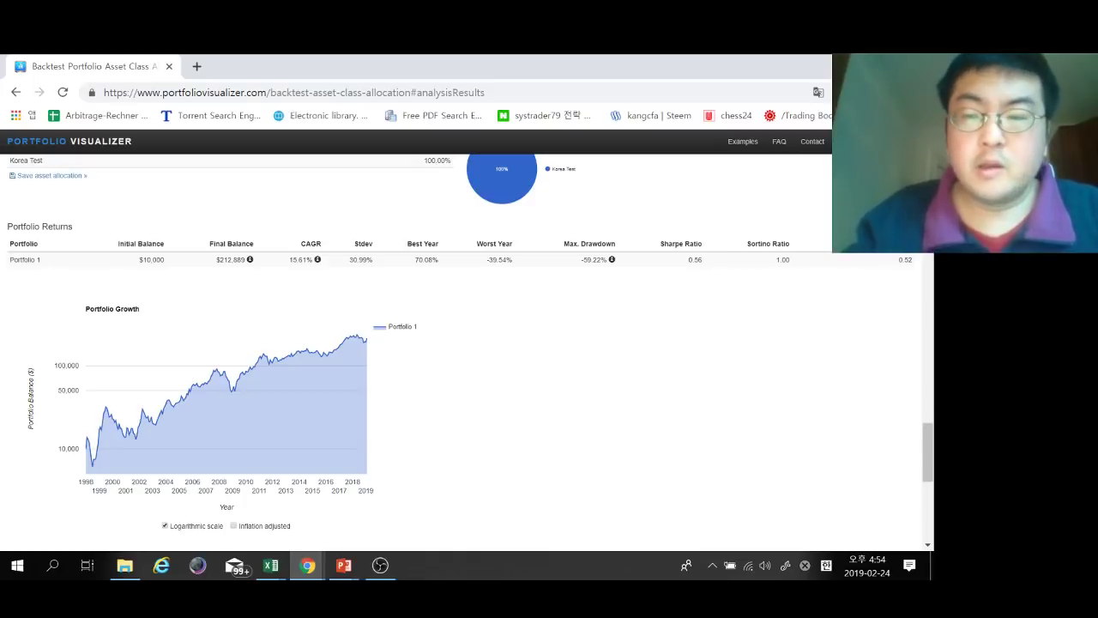
pyautogui.moveTo(927, 452); pyautogui.dragTo(927, 218)
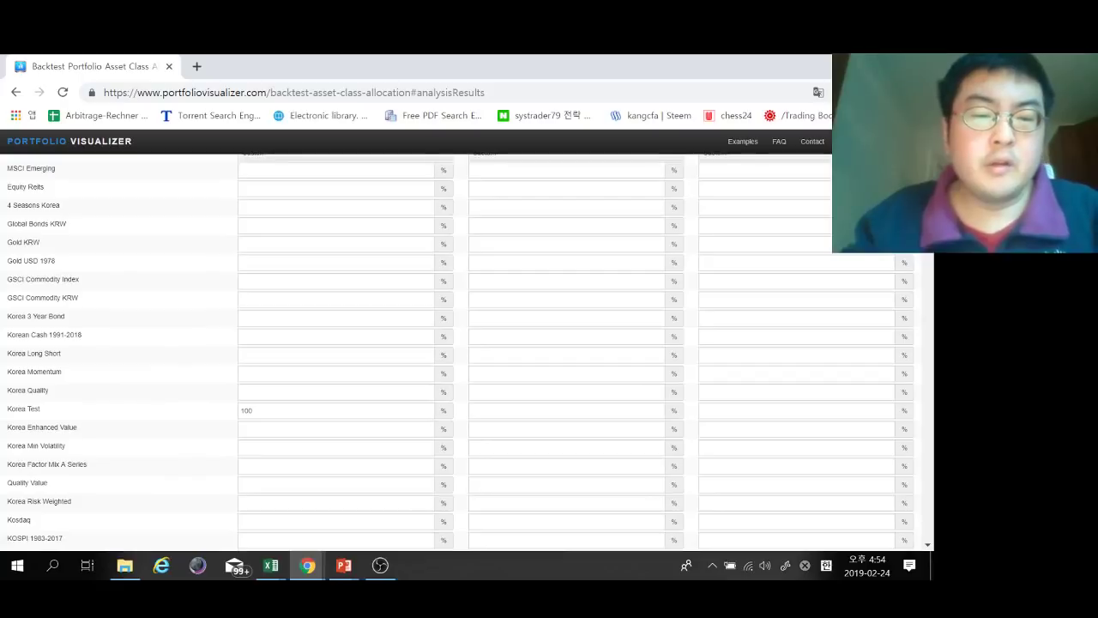
# Step: Switch to the MSCI end-of-day country data page and return from the Korea Enhanced Value chart to the index search
pyautogui.hotkey('alt', 'Tab')
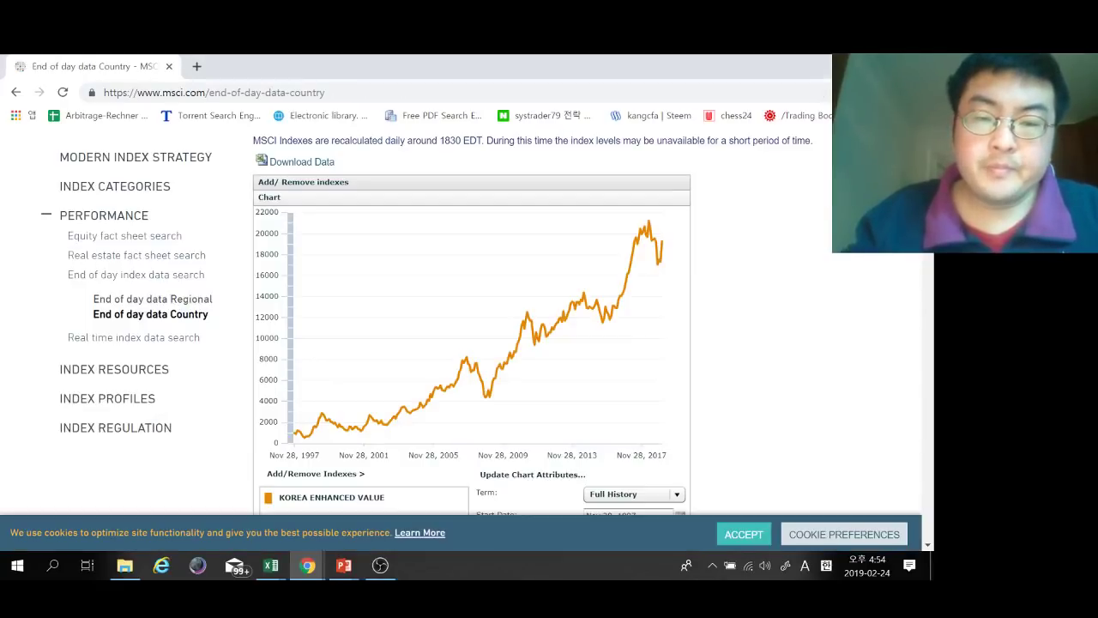
pyautogui.hotkey('alt', 'Tab')
pyautogui.hotkey('alt', 'Tab')
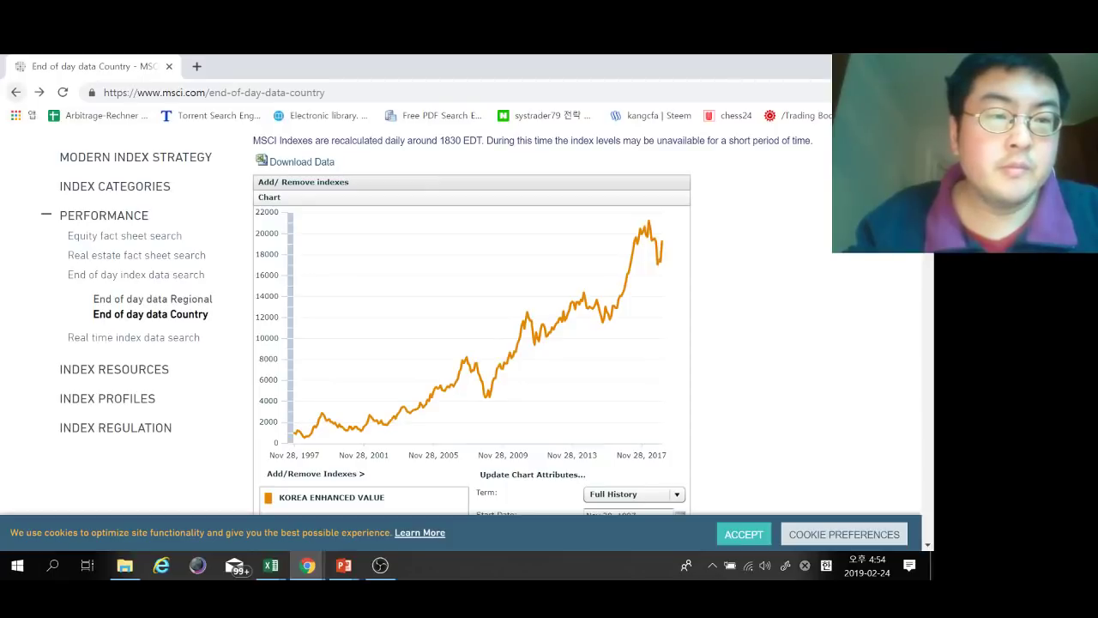
pyautogui.click(16, 92)
pyautogui.scroll(-2, 549, 343)
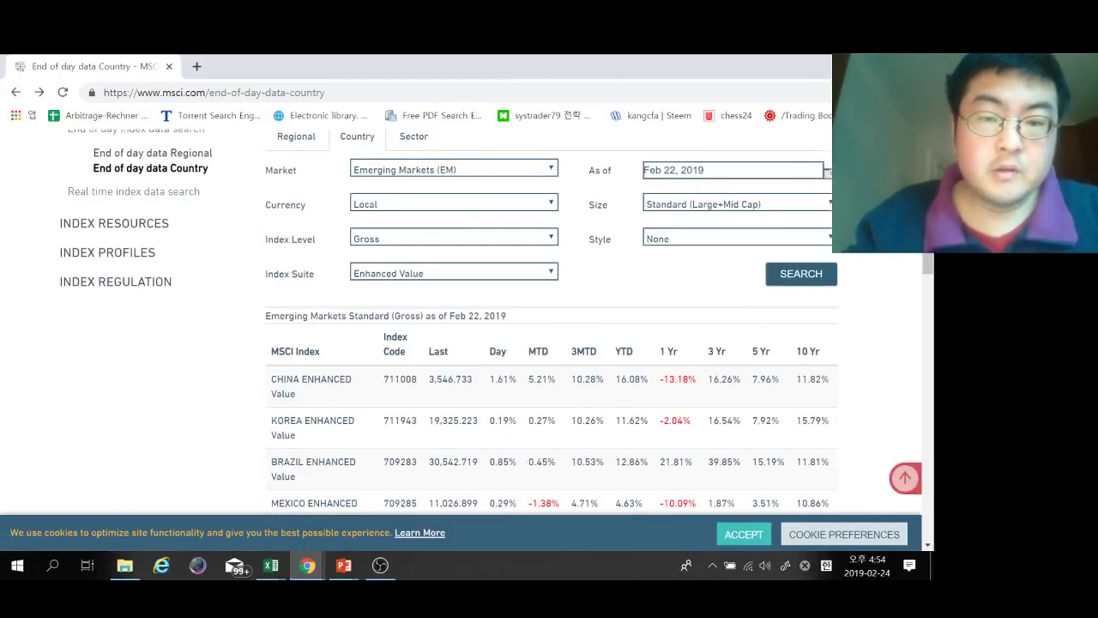
# Step: Search the Emerging Markets country indexes with the index suite set to Minimum Volatility, keeping the Gross index level
pyautogui.click(453, 238)
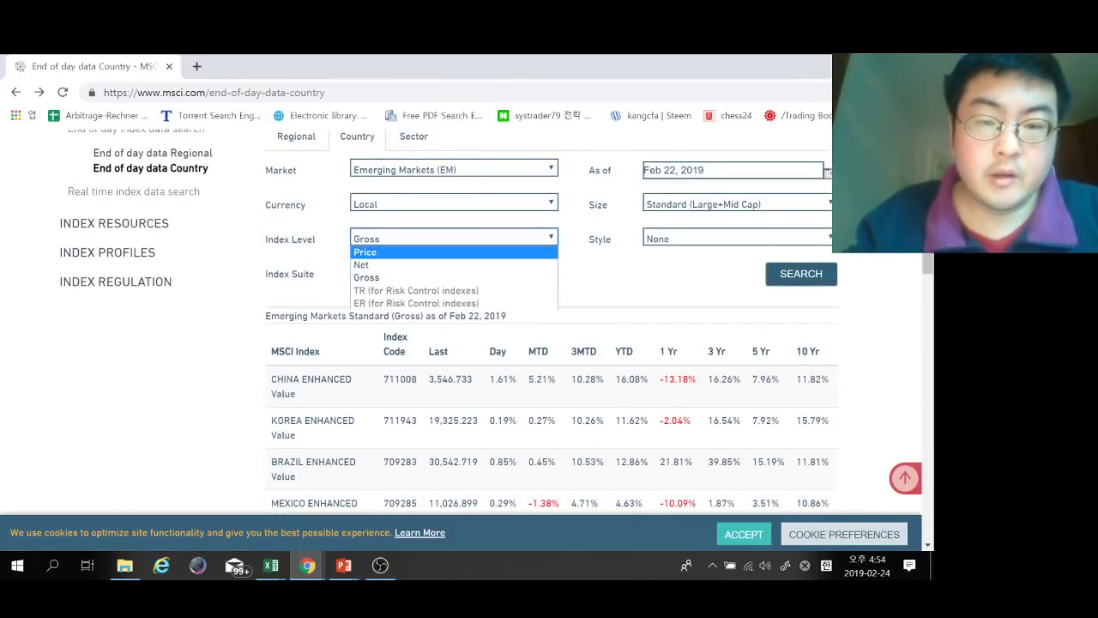
pyautogui.click(454, 238)
pyautogui.click(454, 273)
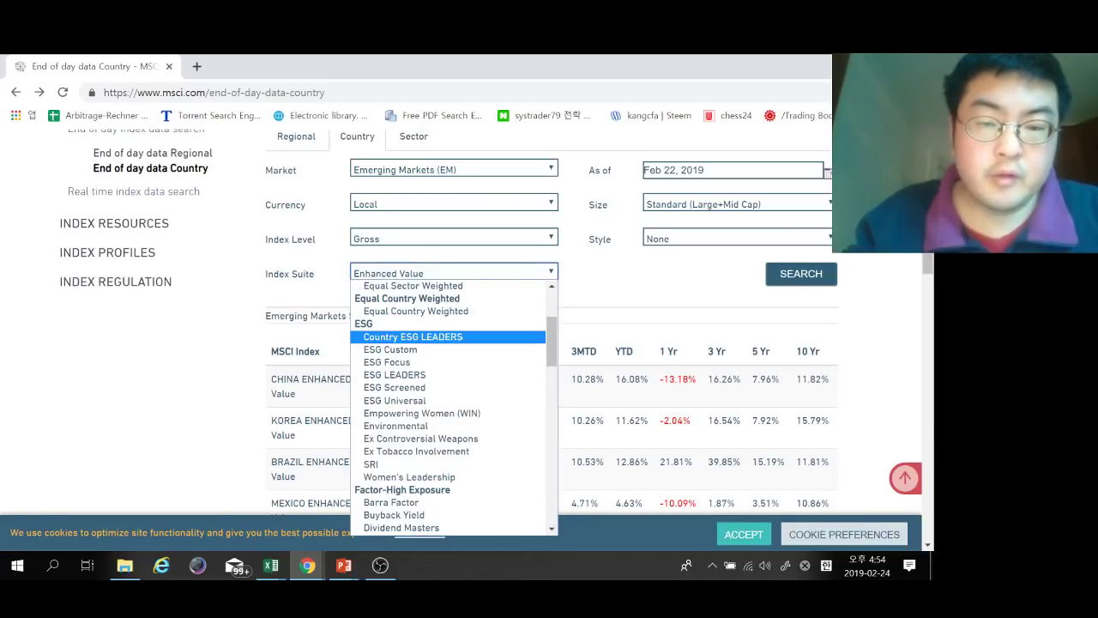
pyautogui.scroll(-3, 453, 343)
pyautogui.press('Up')
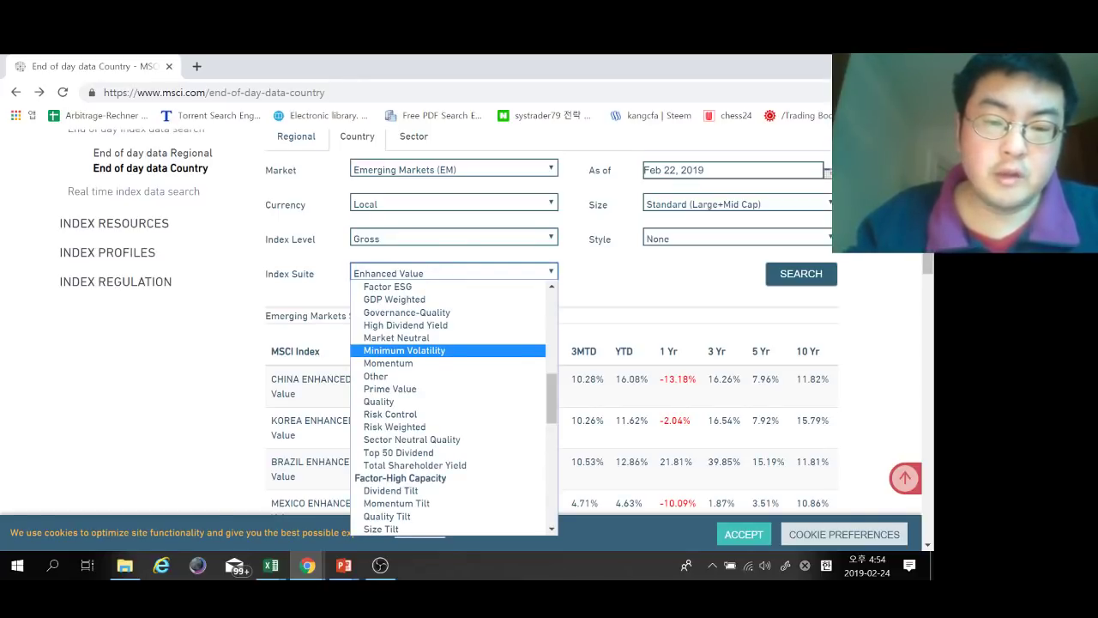
pyautogui.press('Return')
pyautogui.press('Tab')
pyautogui.press('Return')
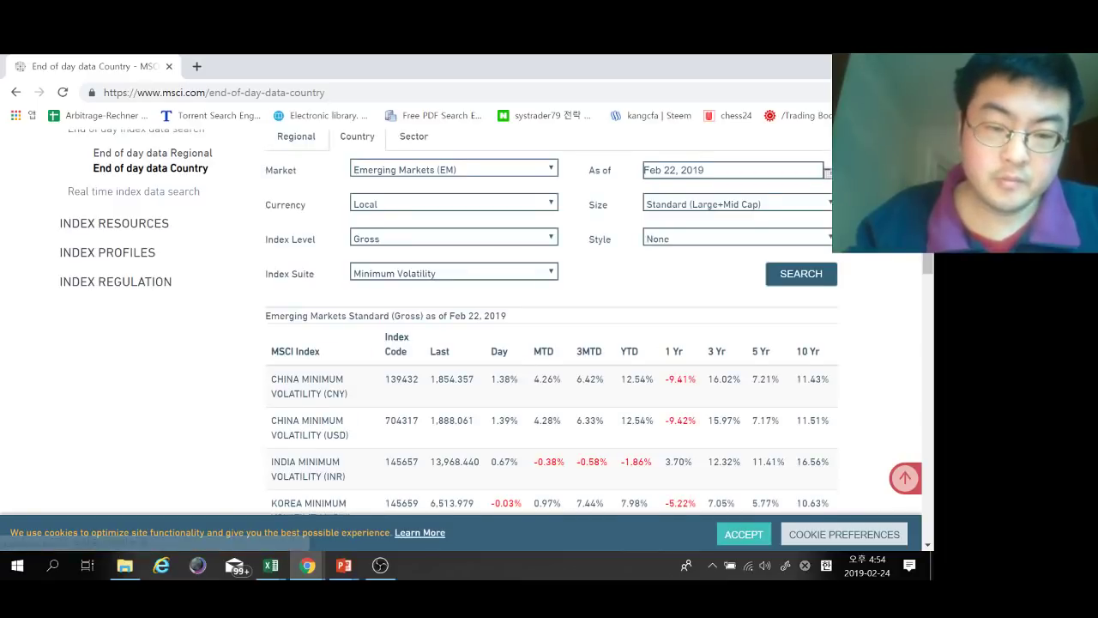
# Step: Look over the Minimum Volatility country results and change the index suite to Risk Weighted
pyautogui.scroll(-3, 309, 291)
pyautogui.scroll(2, 309, 292)
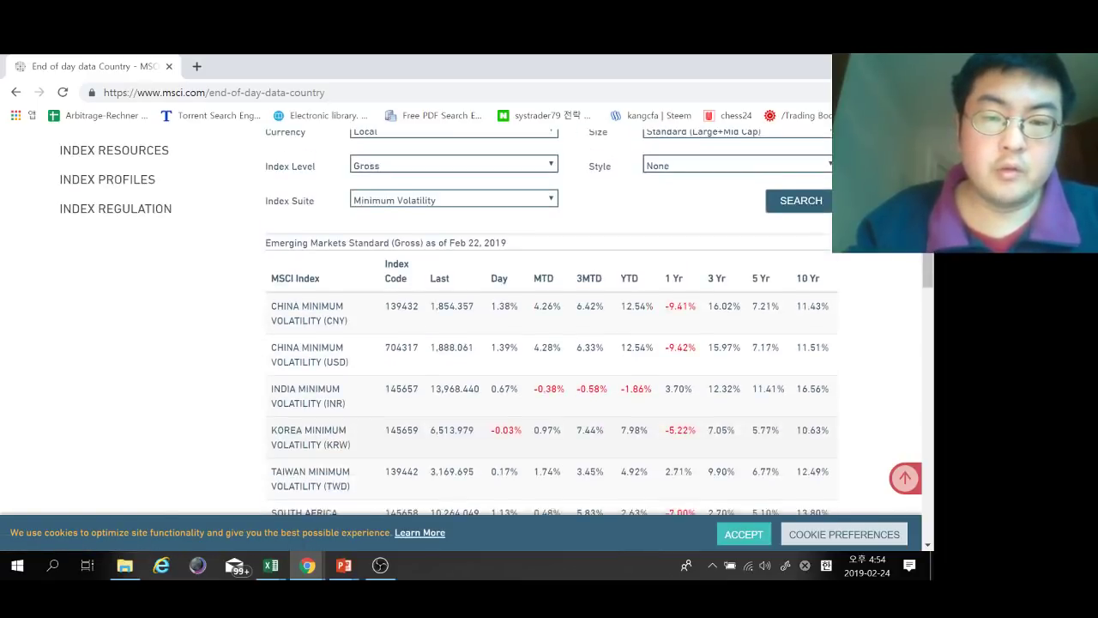
pyautogui.scroll(1, 334, 378)
pyautogui.click(506, 273)
pyautogui.moveTo(552, 358); pyautogui.dragTo(551, 384)
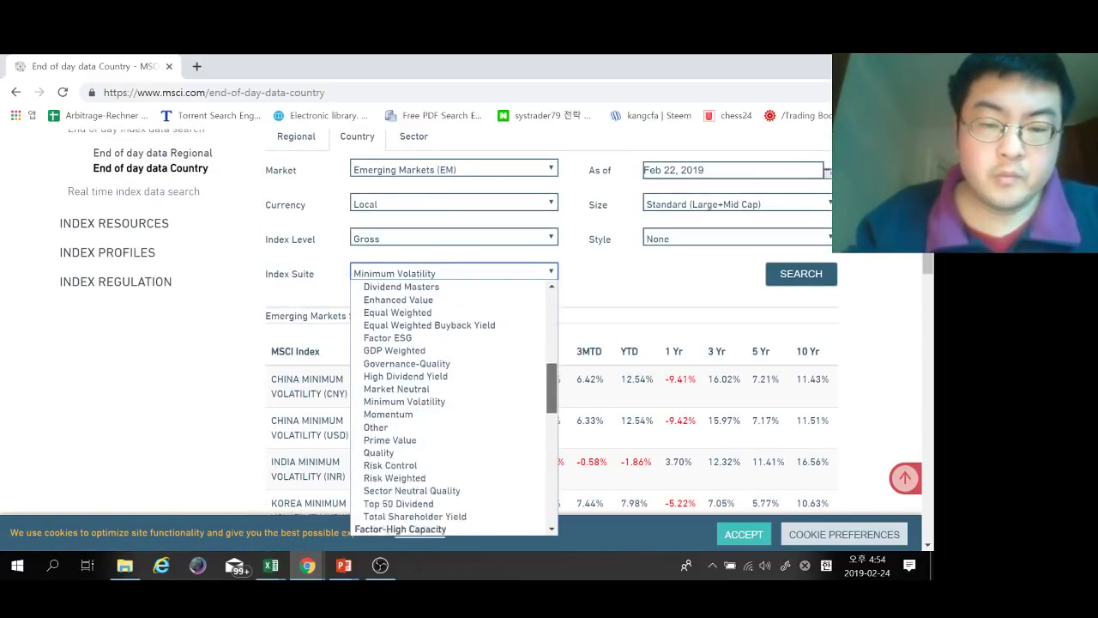
pyautogui.scroll(-1, 455, 407)
pyautogui.press('Return')
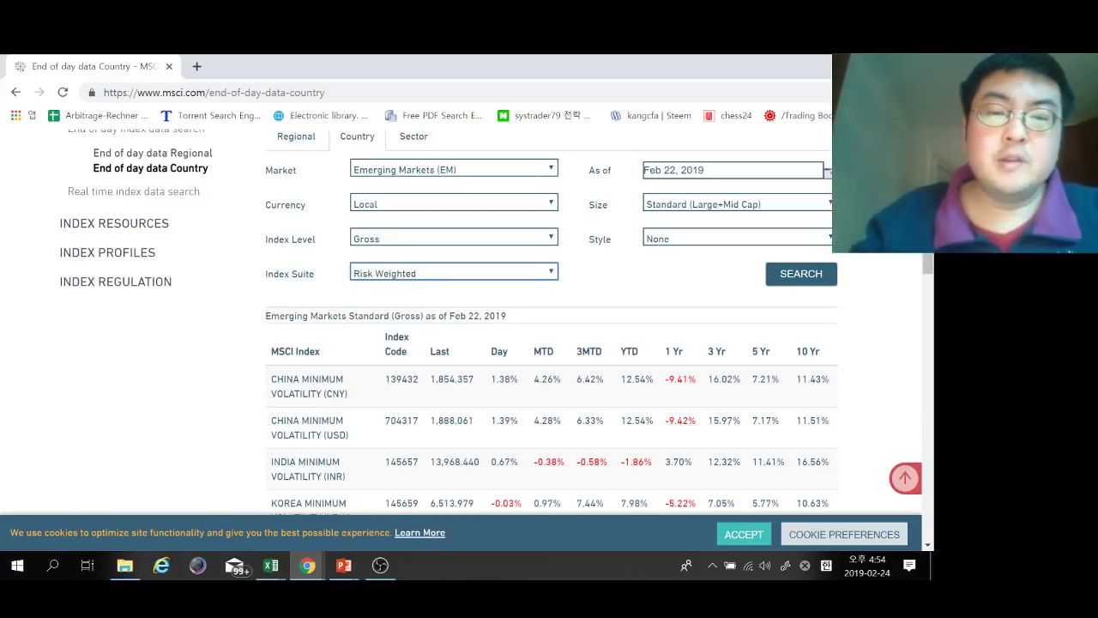
# Step: Search the Emerging Markets country indexes with the index suite set to Quality and look over the results
pyautogui.click(515, 272)
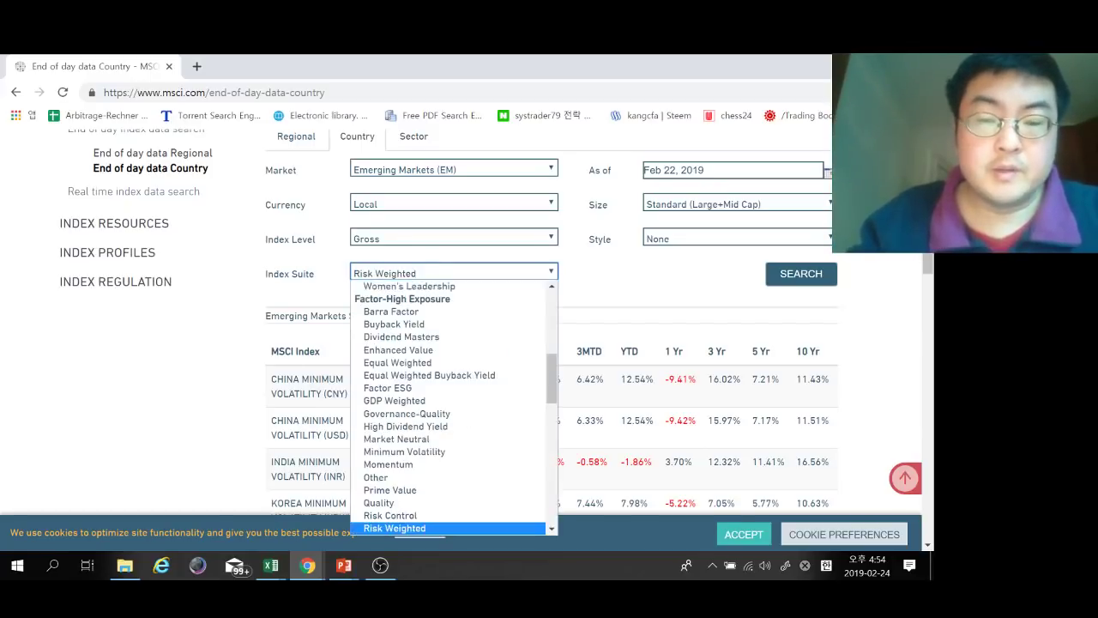
pyautogui.moveTo(551, 371); pyautogui.dragTo(552, 387)
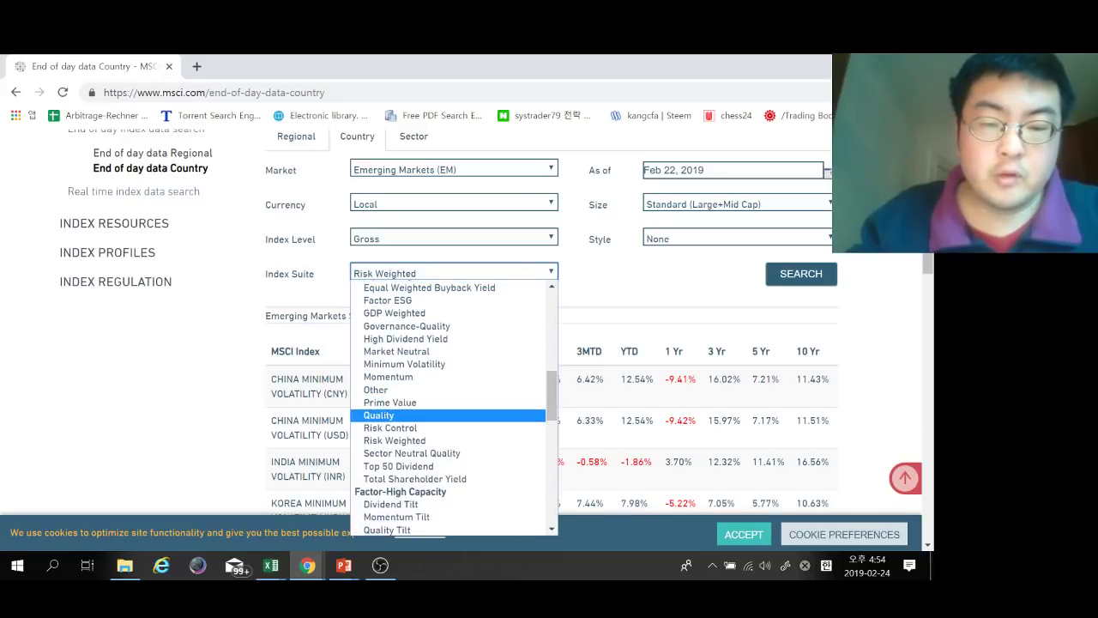
pyautogui.click(379, 415)
pyautogui.click(800, 274)
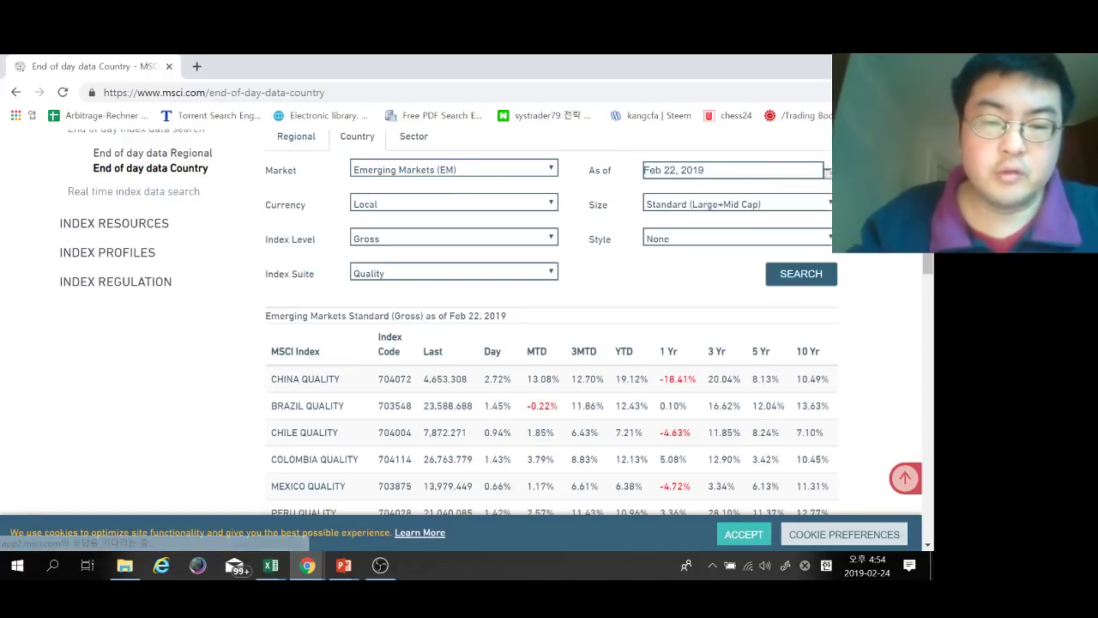
pyautogui.scroll(-2, 307, 422)
pyautogui.scroll(1, 446, 321)
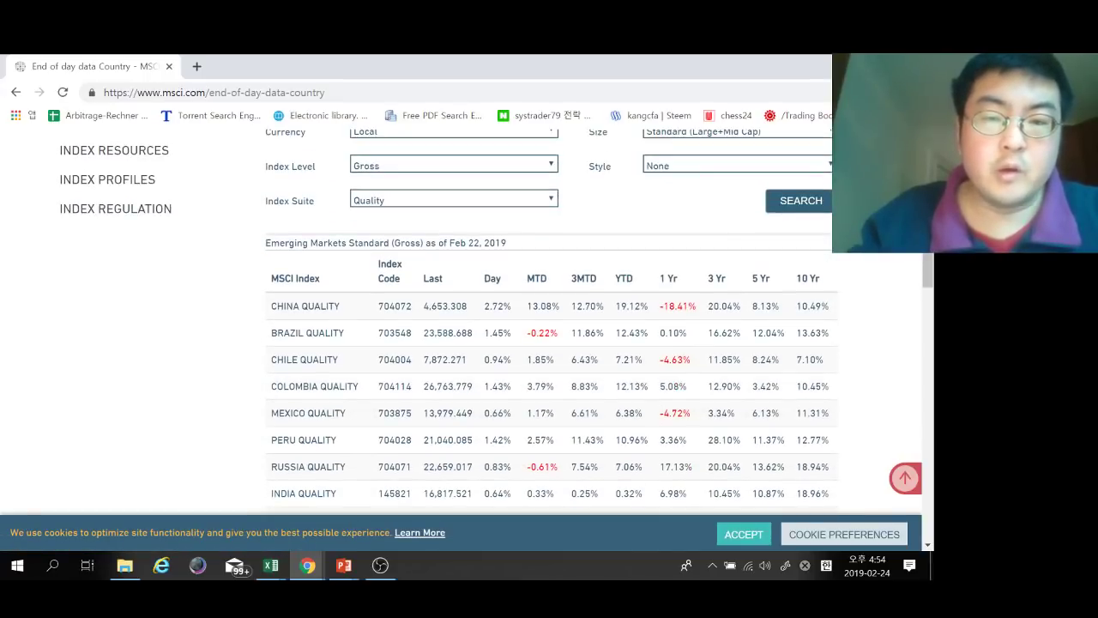
# Step: Search the Emerging Markets country indexes with the index suite set to Momentum and look through the listed countries
pyautogui.click(454, 199)
pyautogui.press('Down')
pyautogui.press('Down')
pyautogui.press('Down')
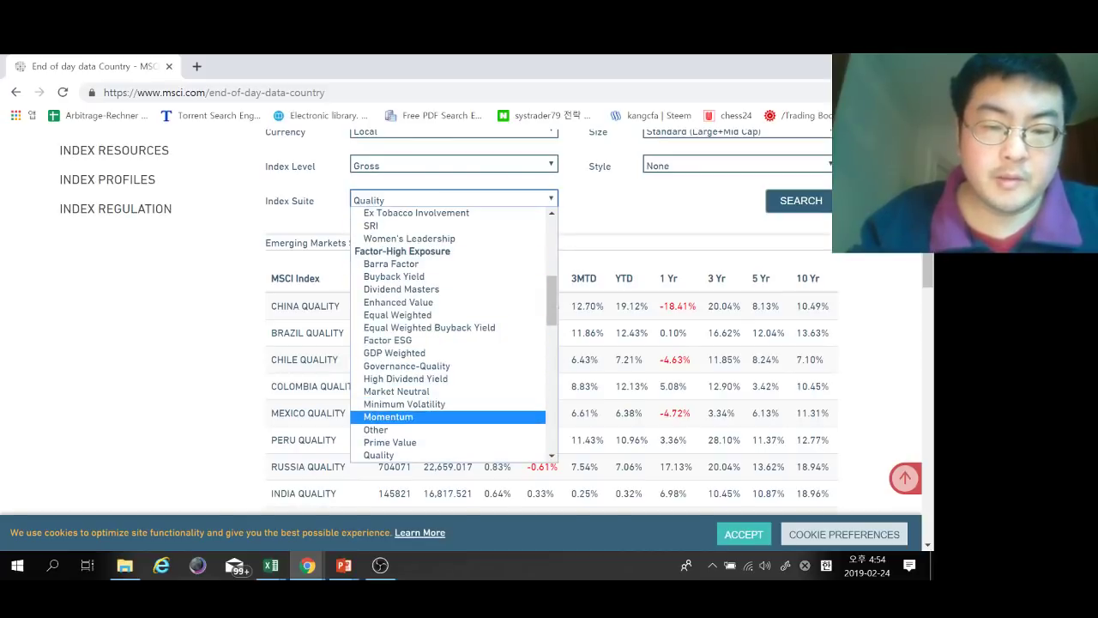
pyautogui.press('Return')
pyautogui.press('Tab')
pyautogui.press('Return')
pyautogui.scroll(-3, 548, 343)
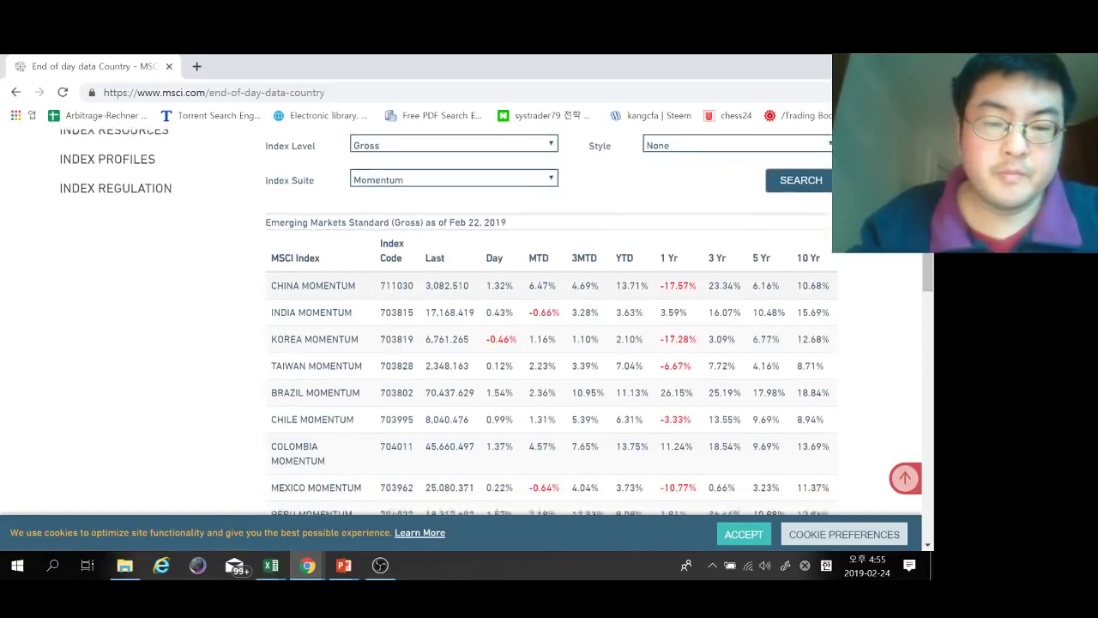
pyautogui.scroll(1, 549, 343)
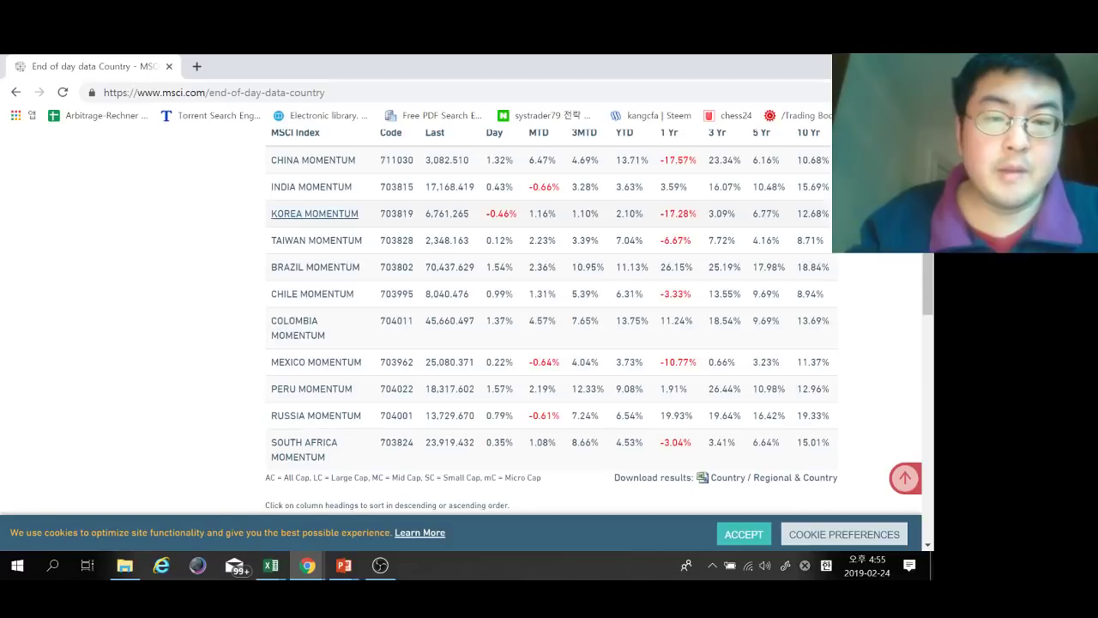
pyautogui.scroll(2, 549, 343)
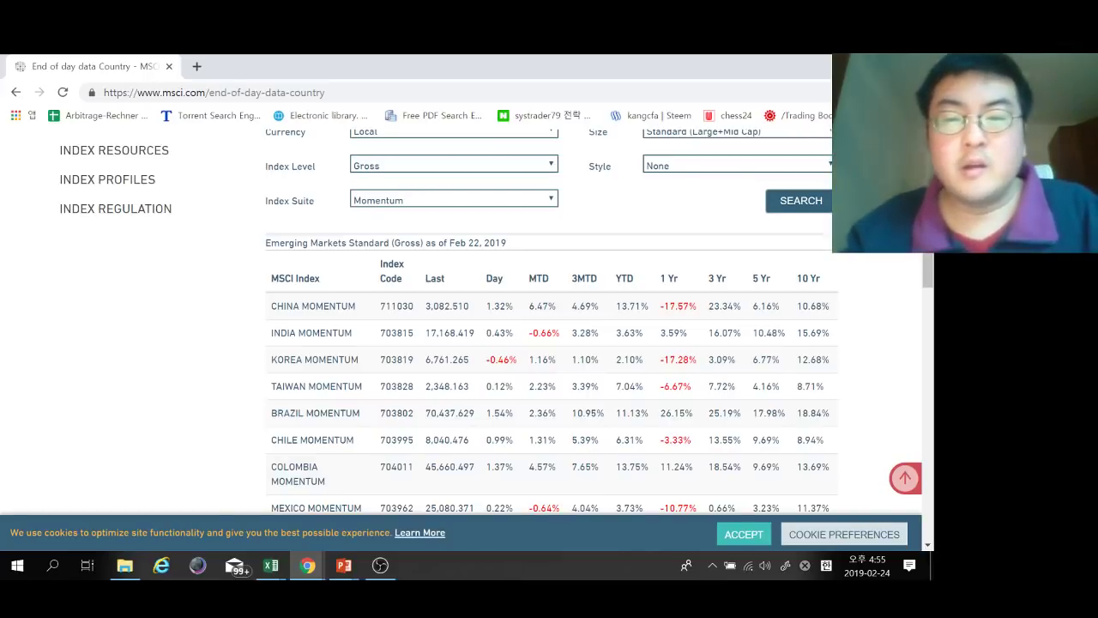
pyautogui.scroll(1, 548, 343)
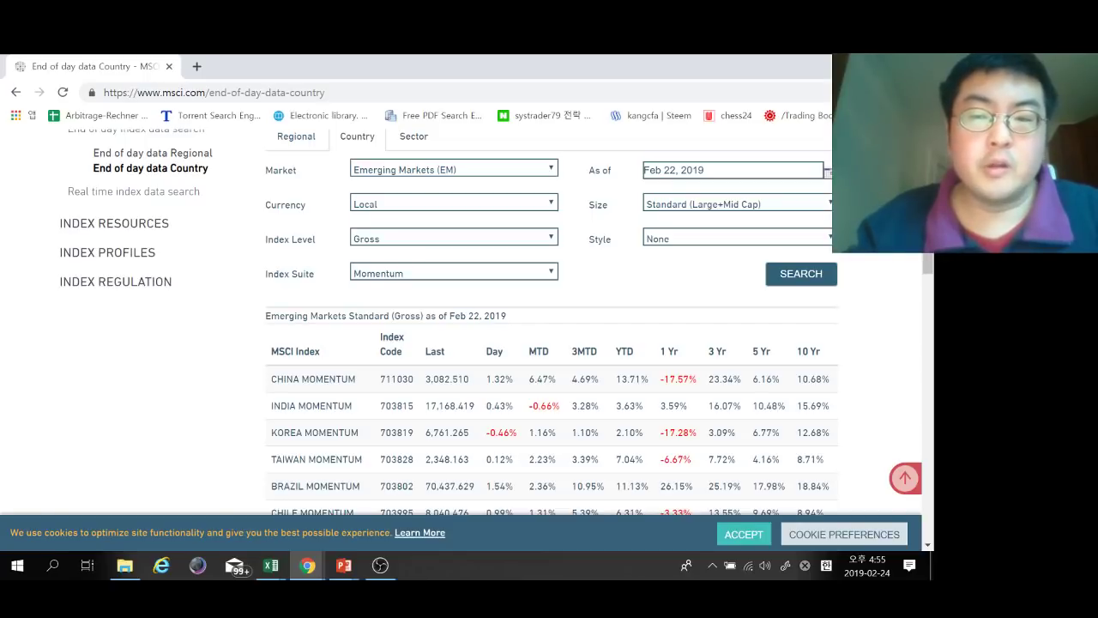
# Step: Switch to Portfolio Visualizer, open Market Timing Models and set the timing model to Moving Averages for Portfolio
pyautogui.hotkey('alt', 'Tab')
pyautogui.scroll(3, 463, 352)
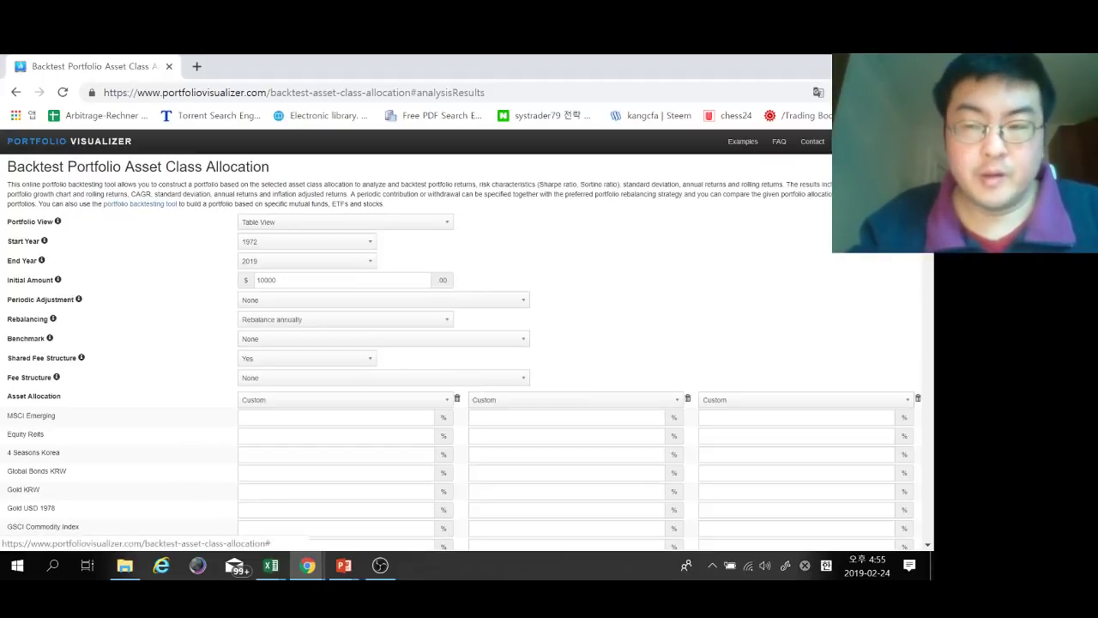
pyautogui.click(850, 141)
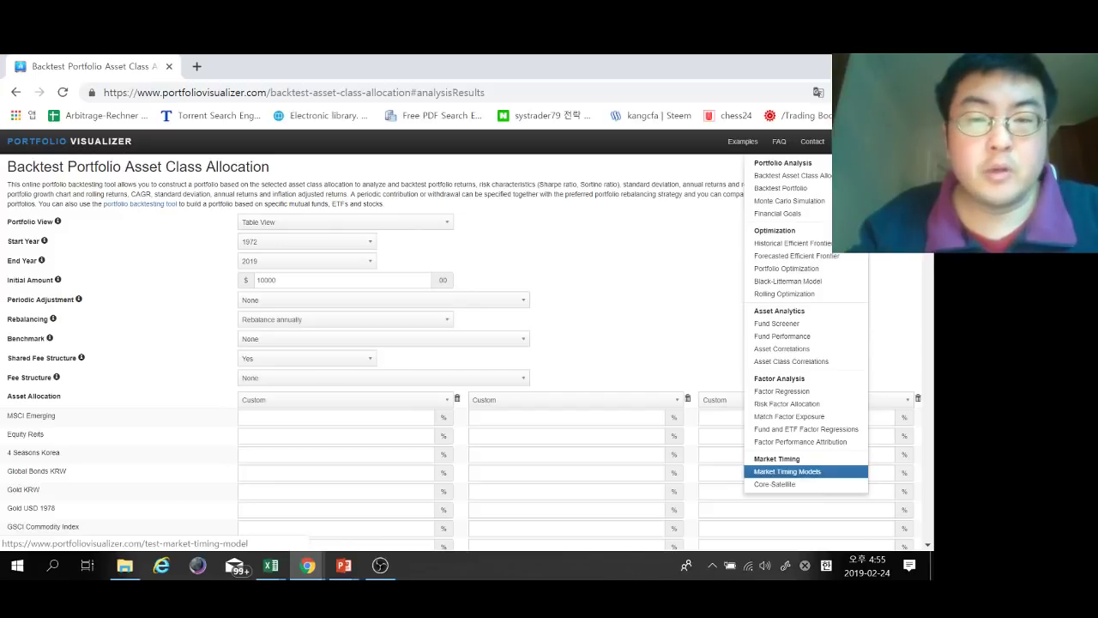
pyautogui.click(787, 471)
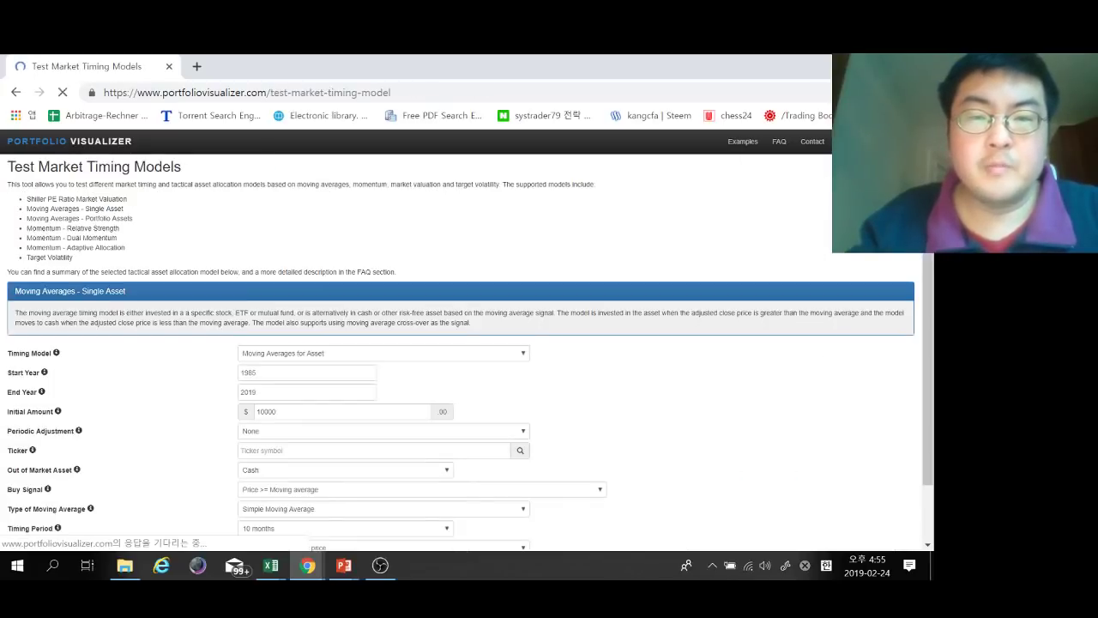
pyautogui.scroll(-2, 787, 471)
pyautogui.click(383, 279)
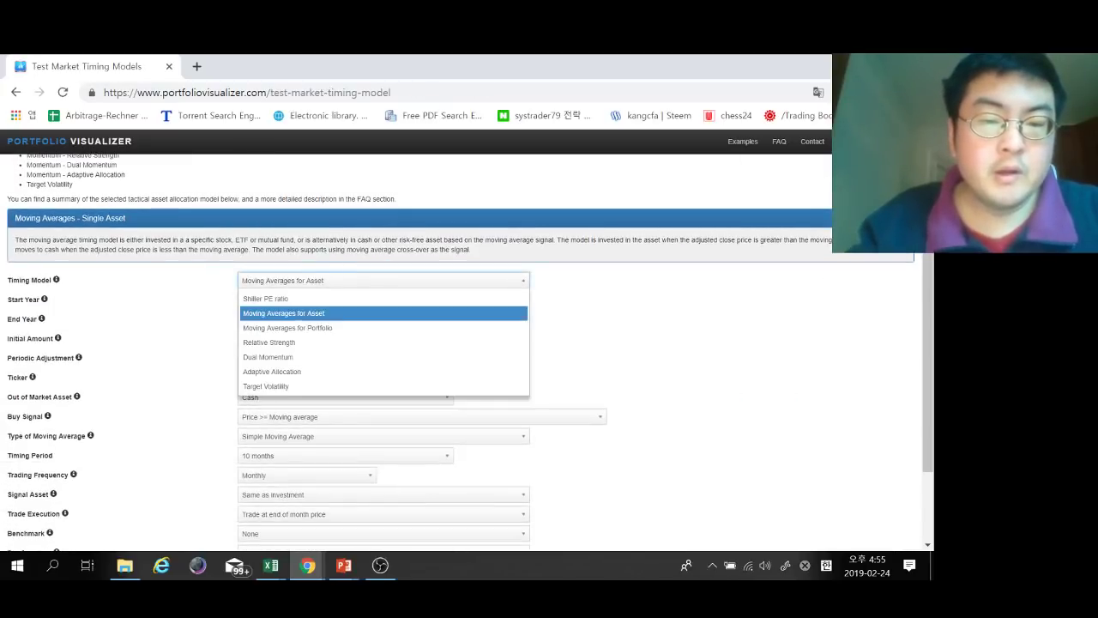
pyautogui.click(287, 328)
pyautogui.scroll(-3, 470, 352)
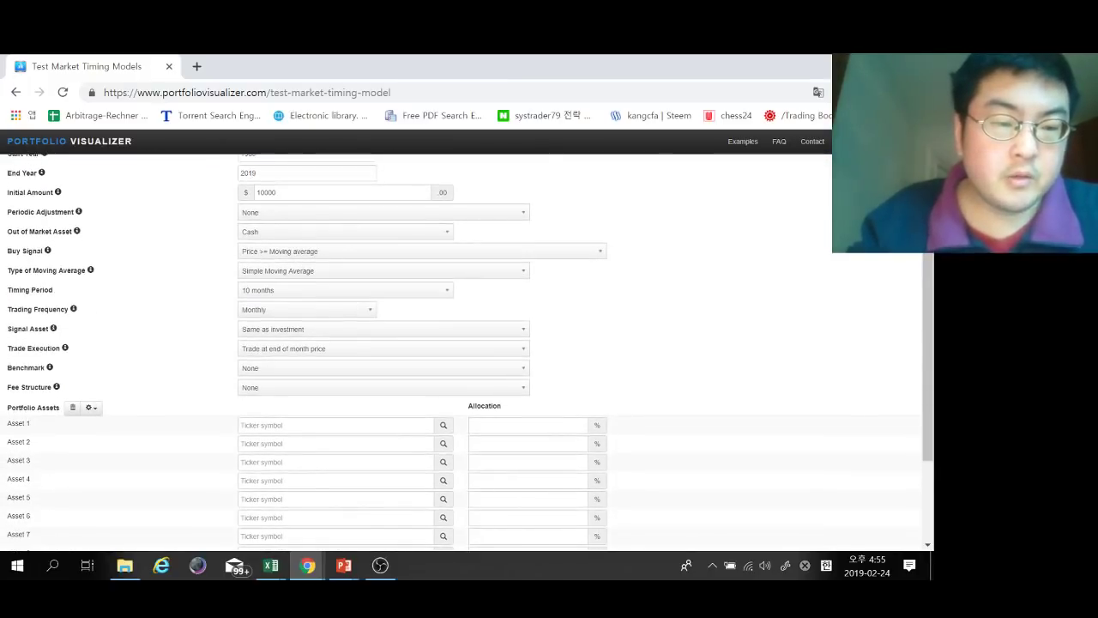
# Step: Enter Korea Enhanced Value (KORENHVAL) as asset 1 and Korea Momentum (KOREAMOM) as asset 2 of the portfolio
pyautogui.click(335, 426)
pyautogui.scroll(-1, 336, 426)
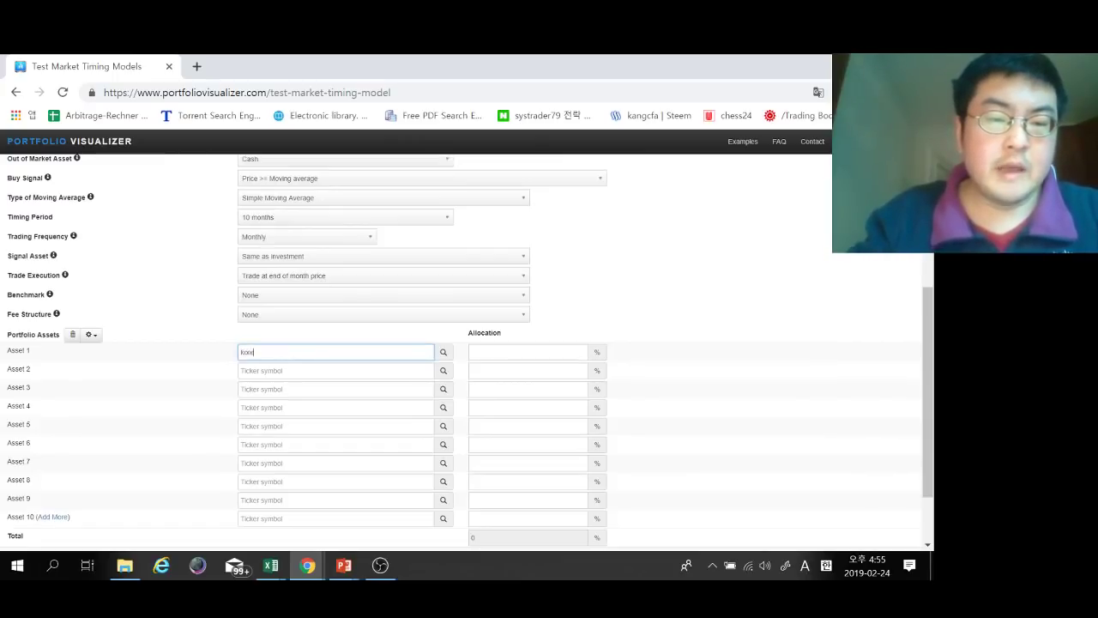
pyautogui.write('korenhval')
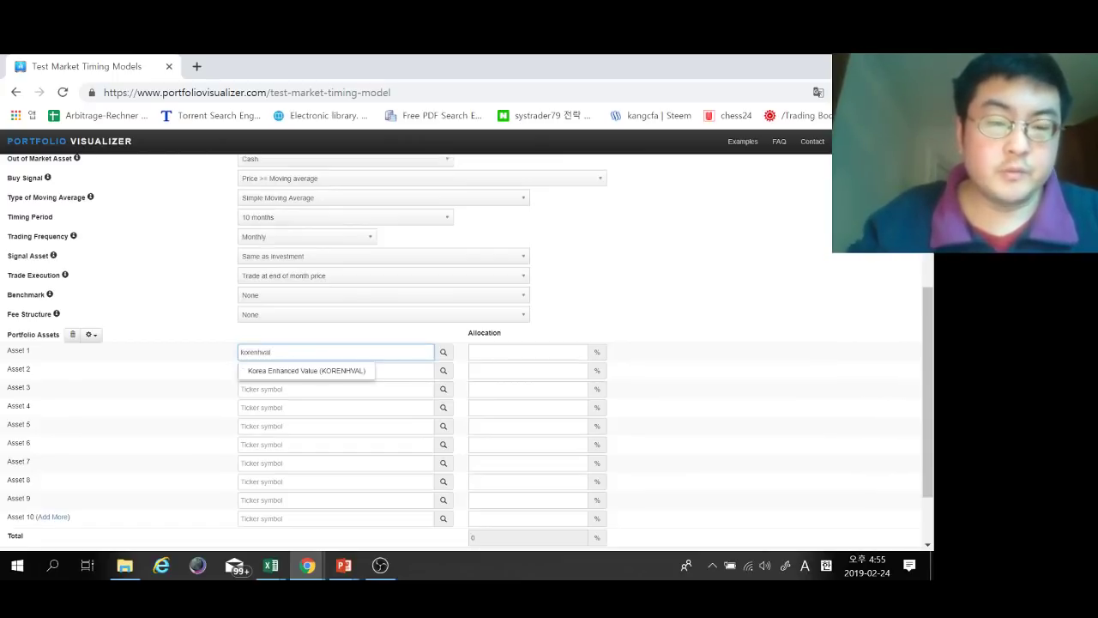
pyautogui.press('Down')
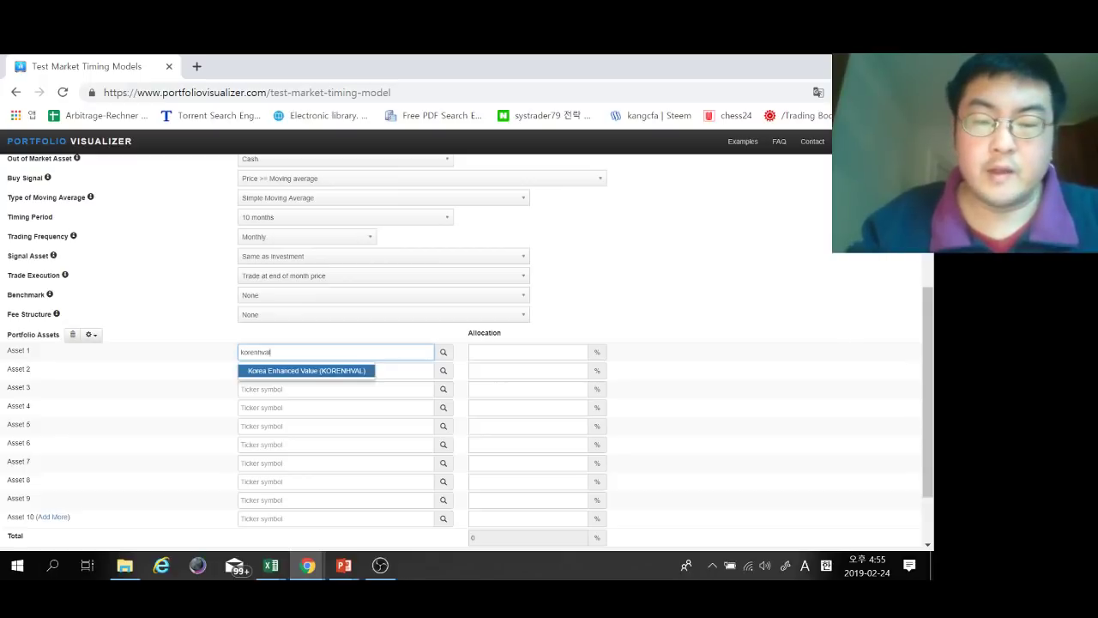
pyautogui.press('Return')
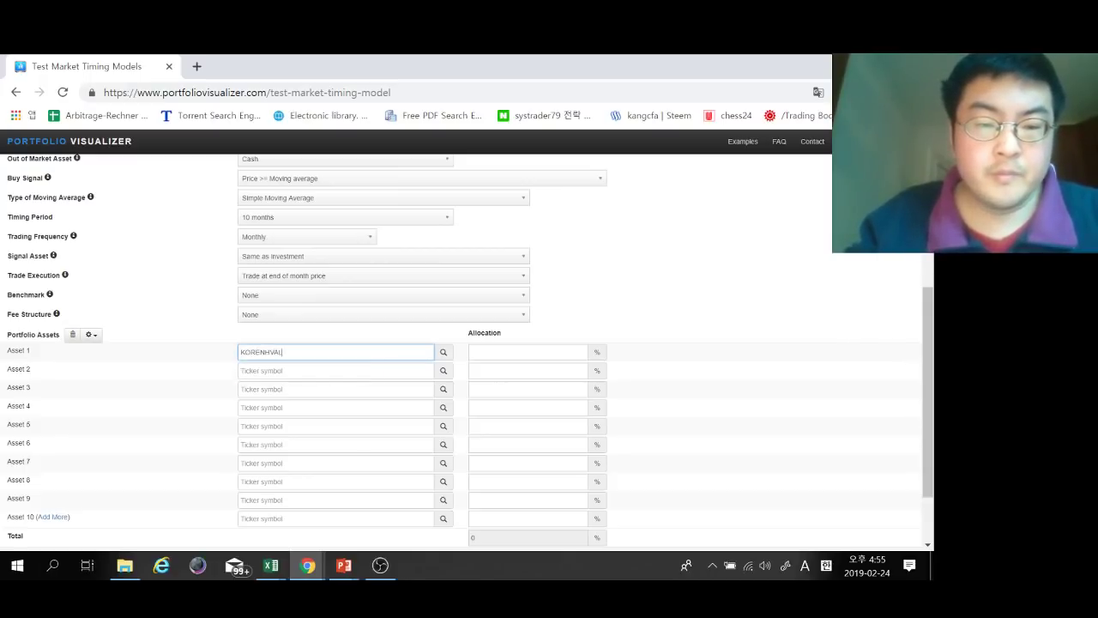
pyautogui.press('Tab')
pyautogui.write('k')
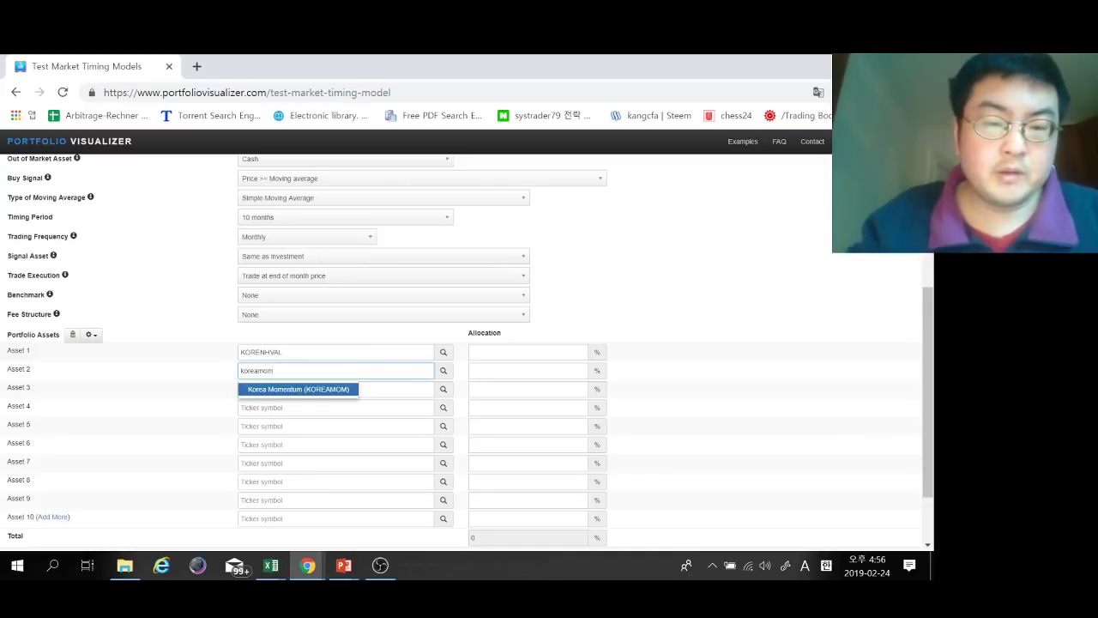
pyautogui.press('Return')
pyautogui.press('Tab')
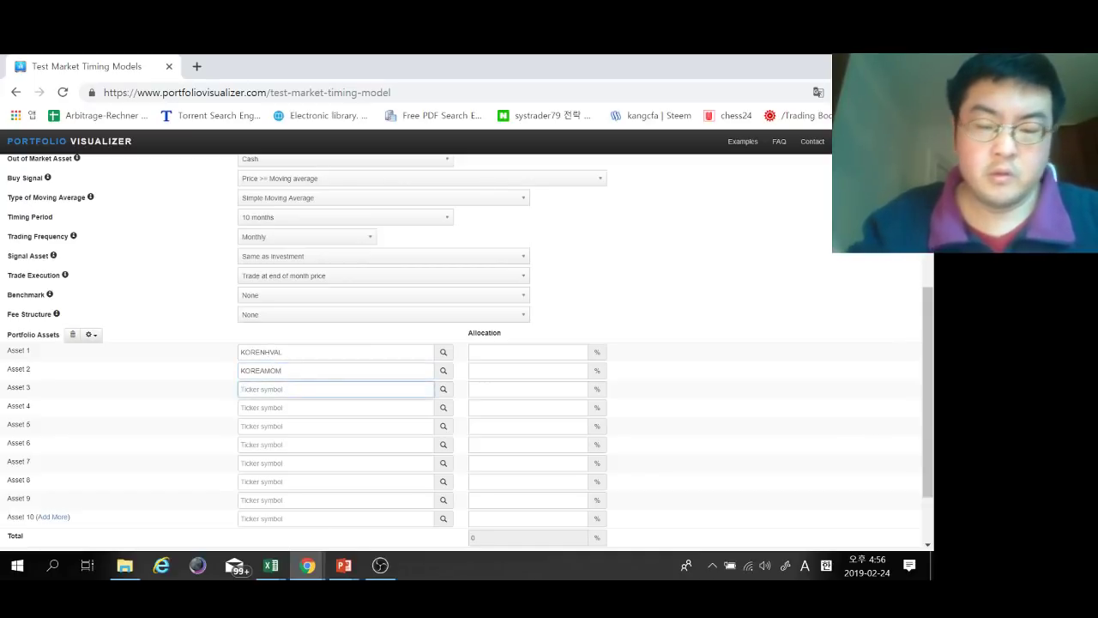
# Step: Enter Korea Quality (KOREAQUAL) as asset 3 and Korea Risk Weighted (KORRISK) as asset 4 of the portfolio
pyautogui.write('koreaqual')
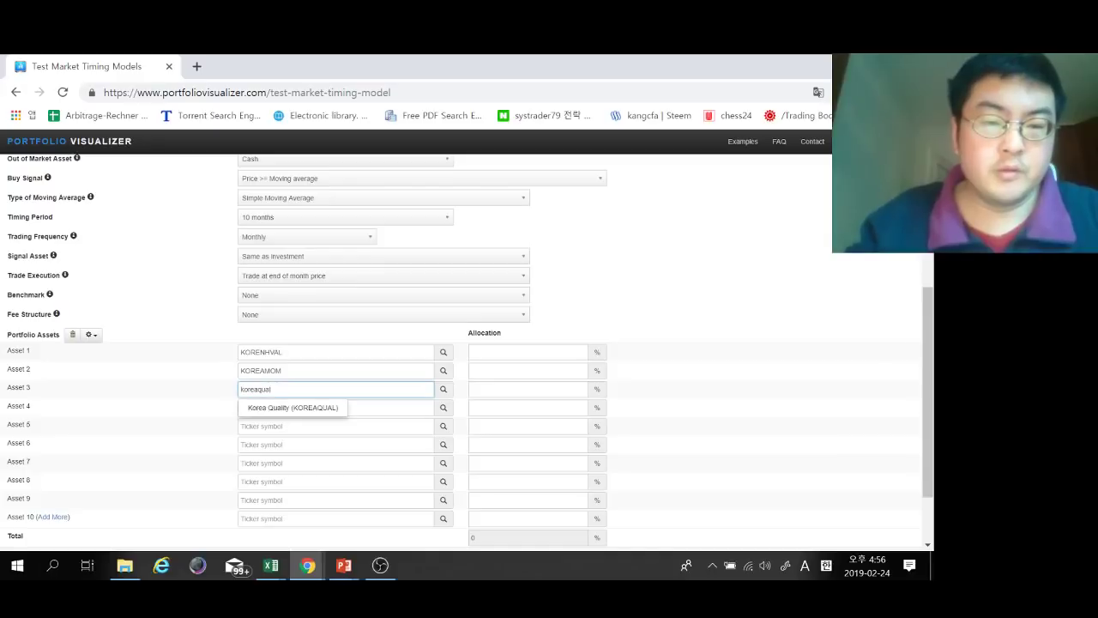
pyautogui.press('Down')
pyautogui.press('Return')
pyautogui.press('Tab')
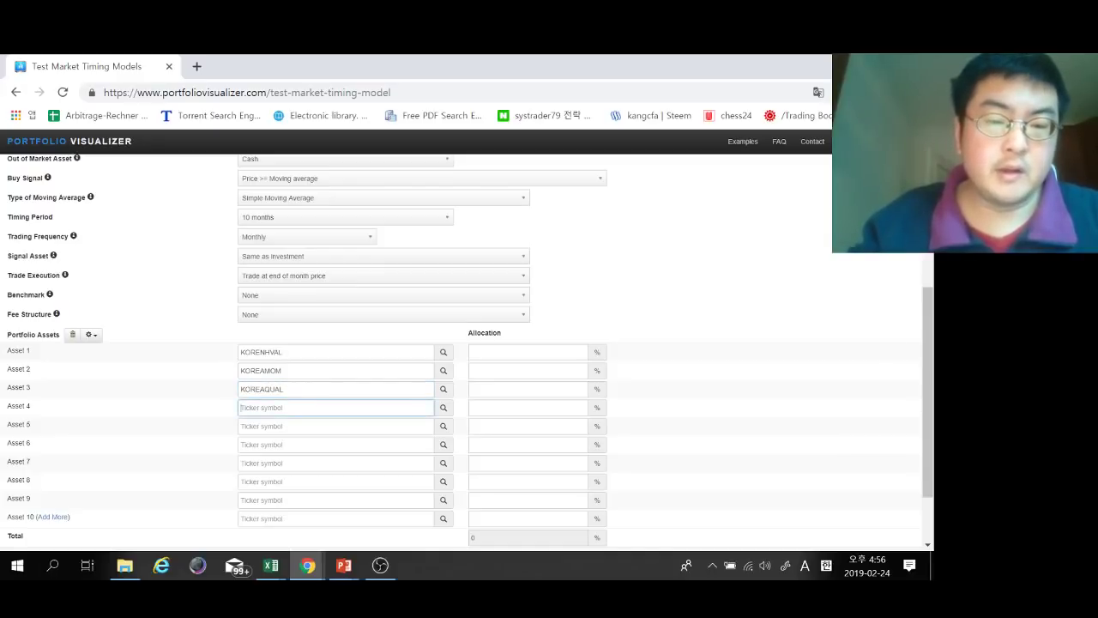
pyautogui.write('ko')
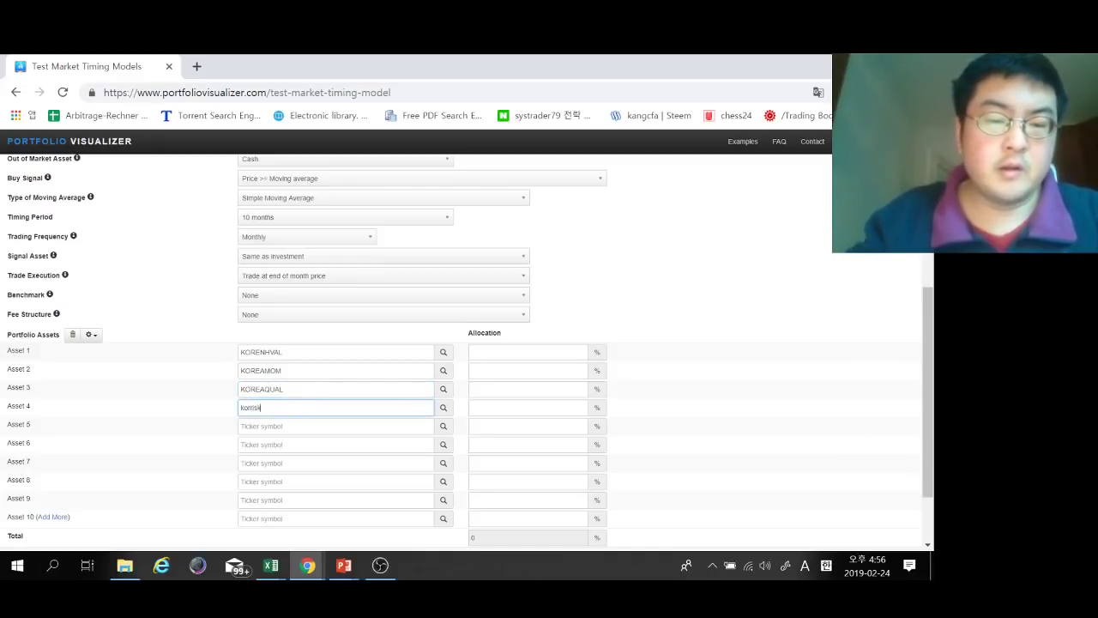
pyautogui.write('rrisk')
pyautogui.press('Down')
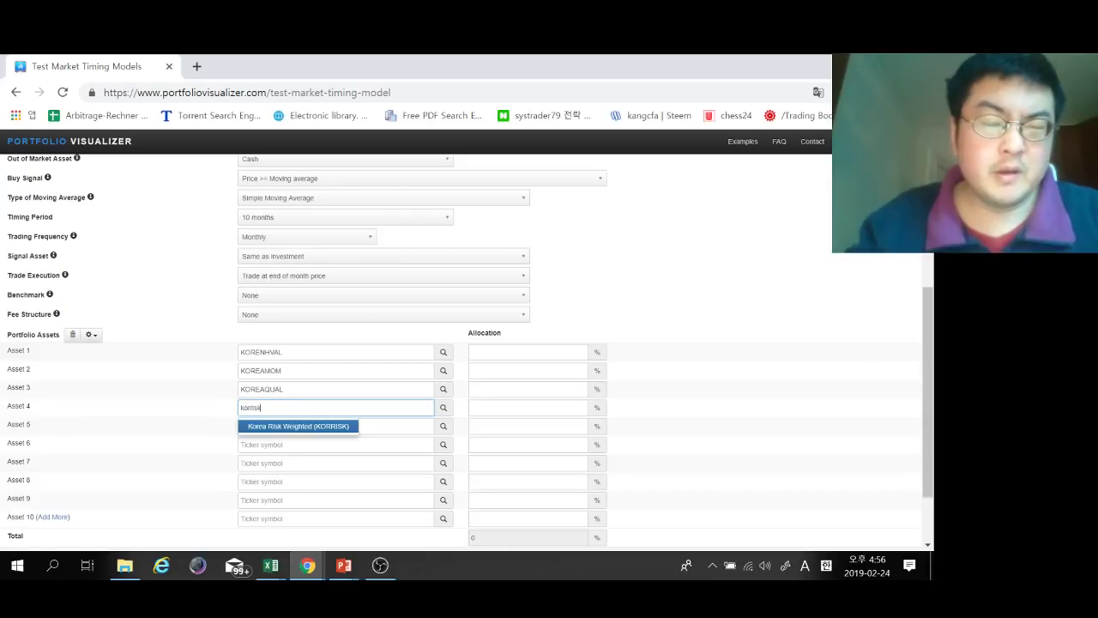
pyautogui.press('Return')
# Step: Allocate 25% to each of the four Korea factor assets
pyautogui.click(527, 352)
pyautogui.write('2')
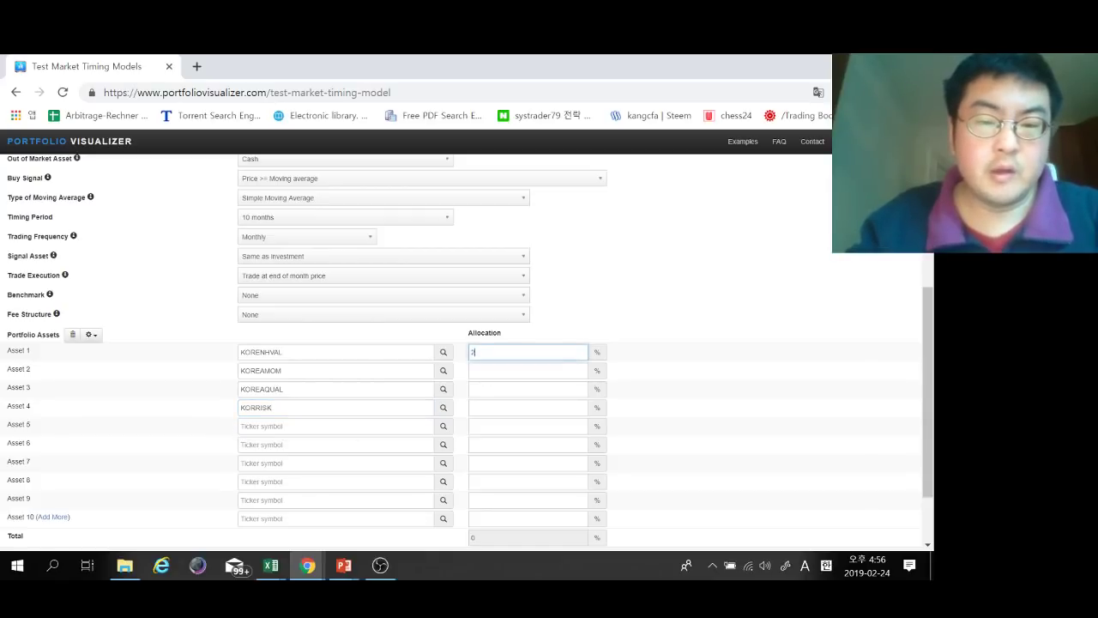
pyautogui.write('5')
pyautogui.press('Tab')
pyautogui.write('225')
pyautogui.press('Tab')
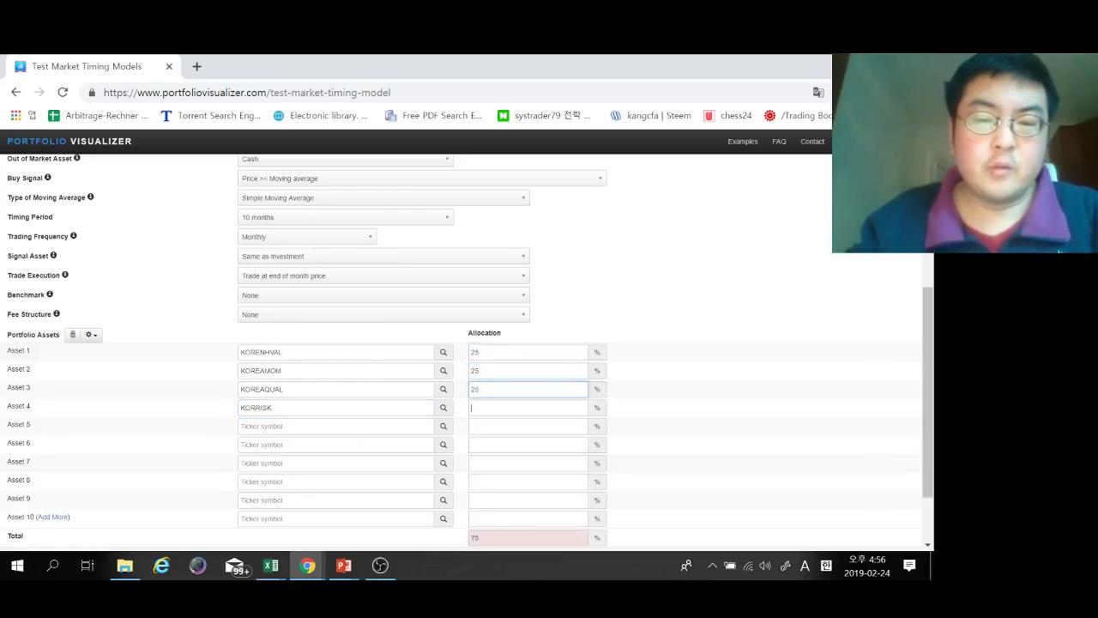
pyautogui.write('25')
# Step: Review the timing model's start and end years, initial amount, out-of-market asset and available buy signal options
pyautogui.scroll(2, 463, 352)
pyautogui.scroll(2, 470, 352)
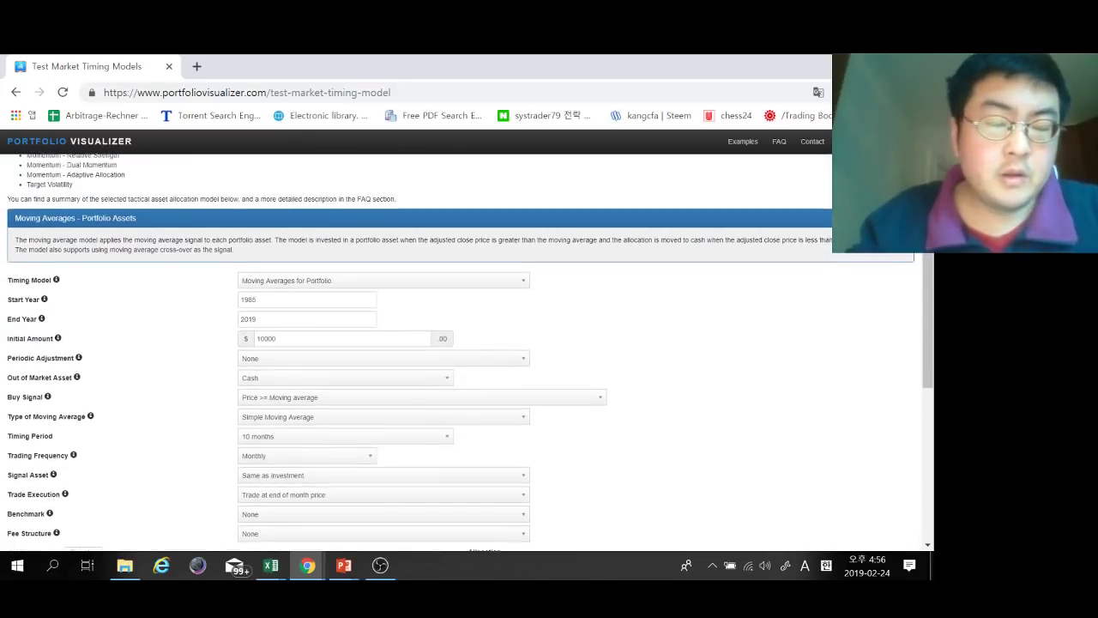
pyautogui.scroll(-2, 470, 351)
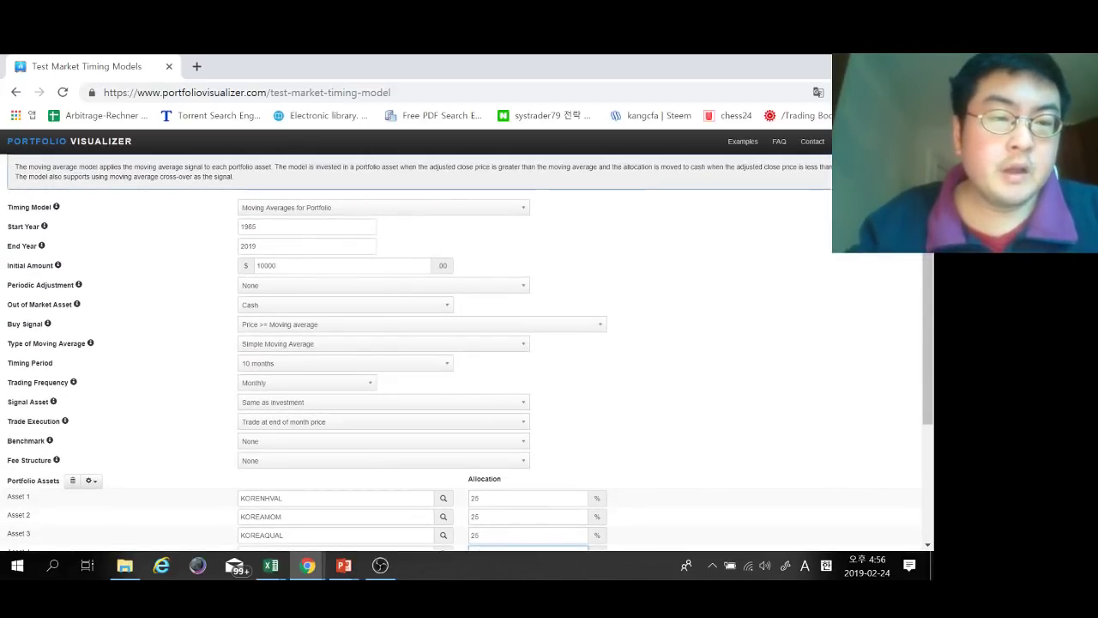
pyautogui.click(292, 227)
pyautogui.click(292, 246)
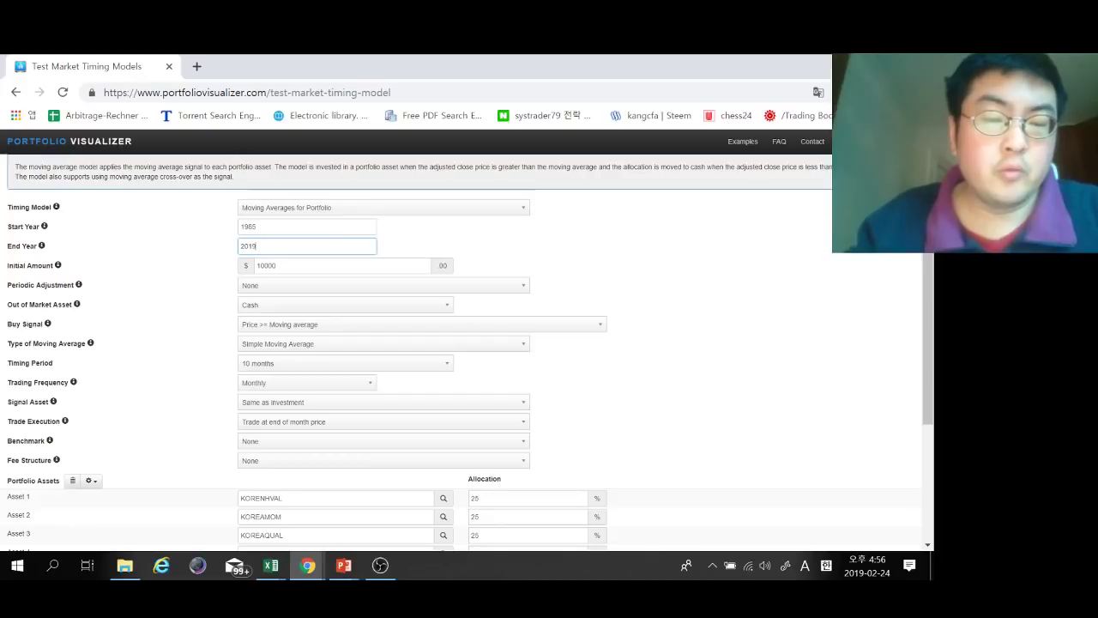
pyautogui.click(296, 266)
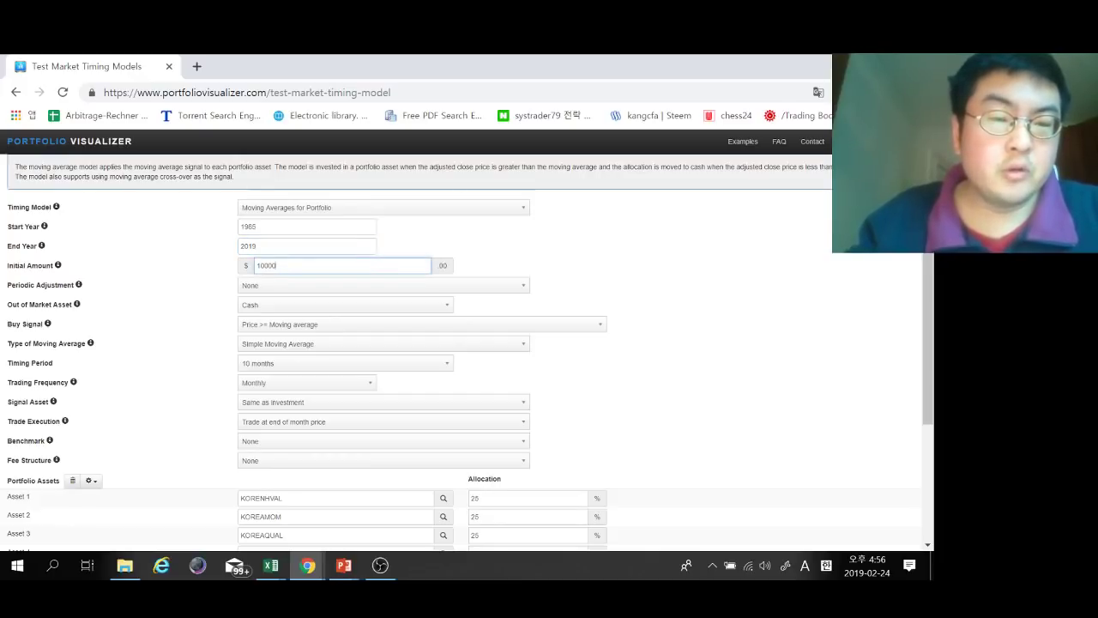
pyautogui.click(343, 304)
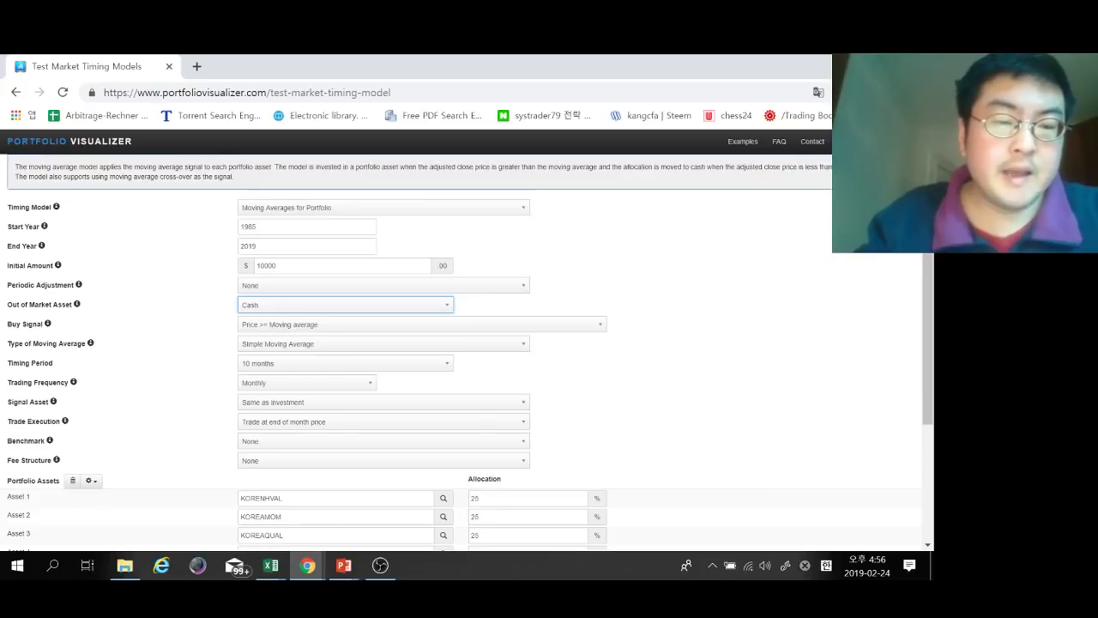
pyautogui.click(421, 324)
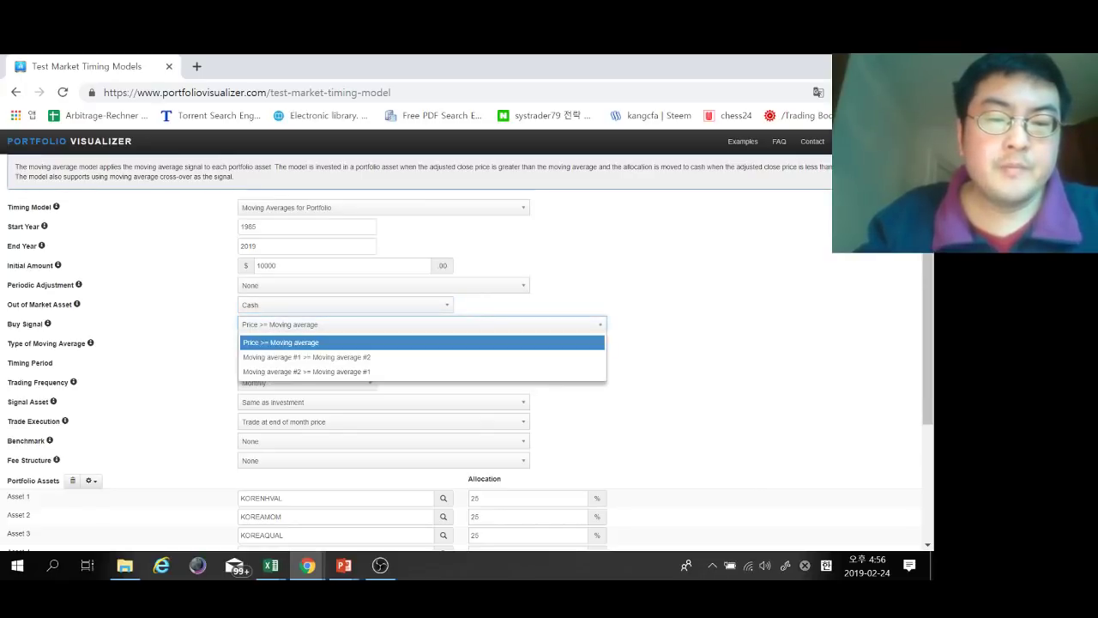
pyautogui.press('Escape')
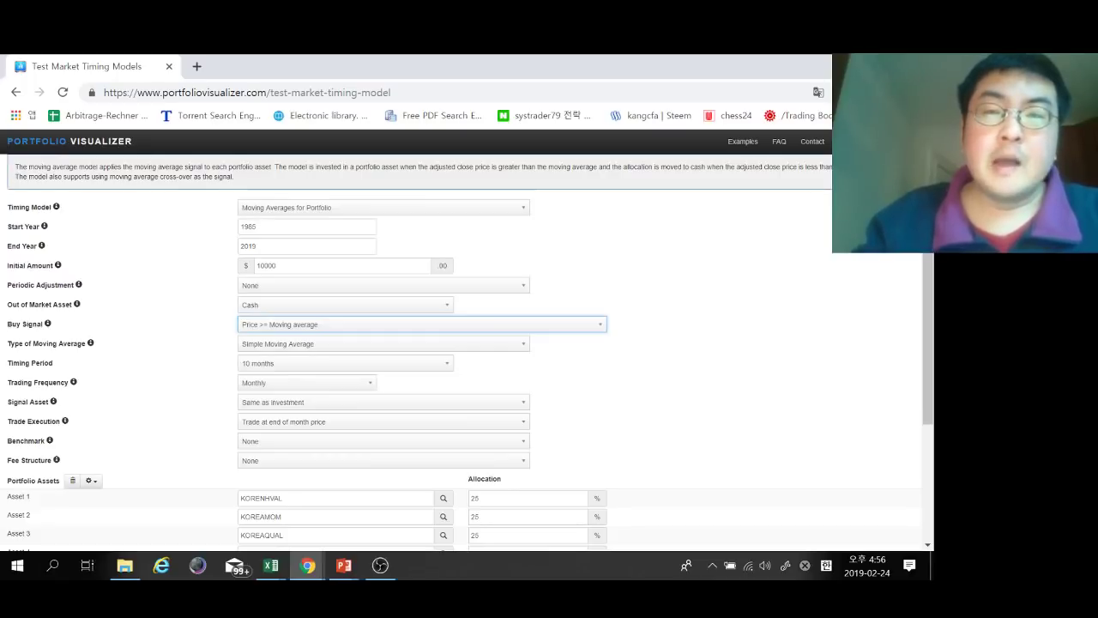
# Step: Set the out-of-market asset to a specific asset, Korean Cash 1991-2018 (KOREACASH)
pyautogui.click(345, 304)
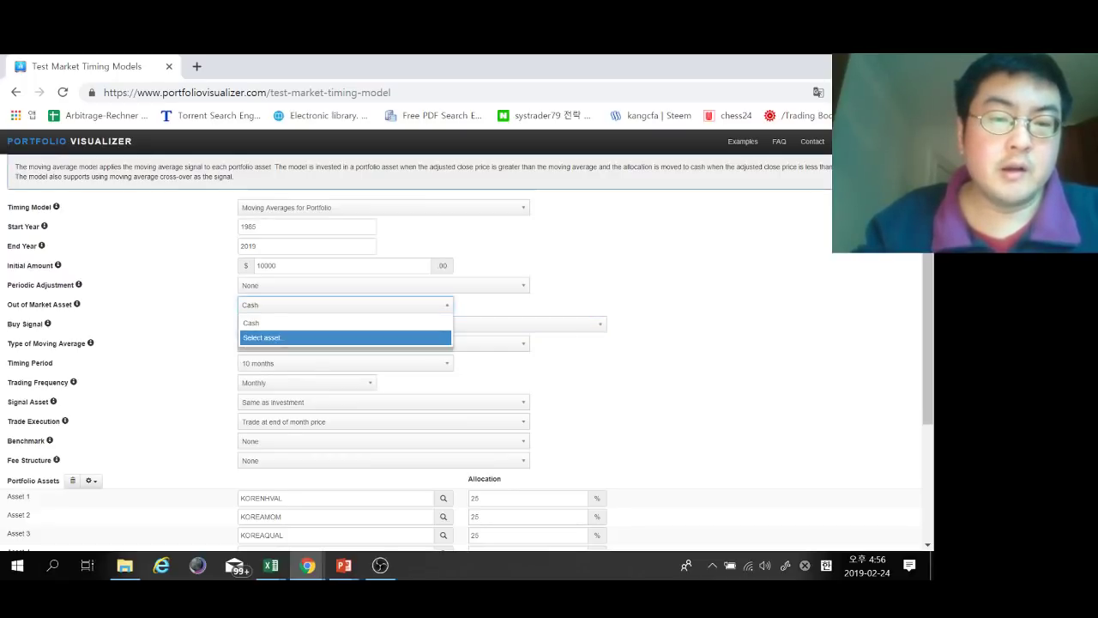
pyautogui.click(345, 338)
pyautogui.click(374, 324)
pyautogui.write('ko')
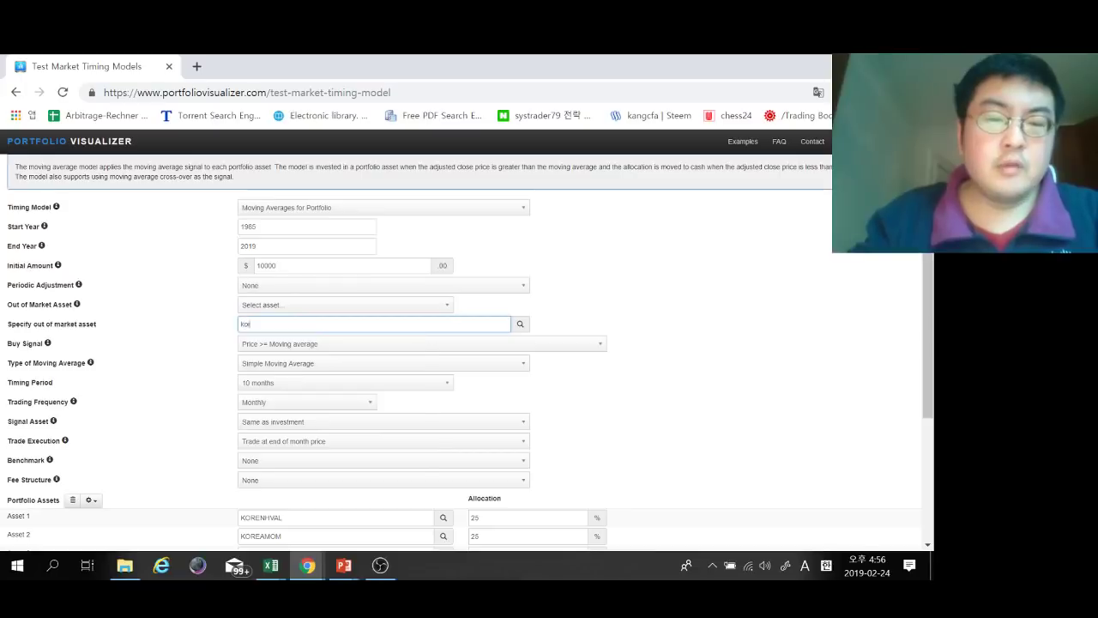
pyautogui.write('reac')
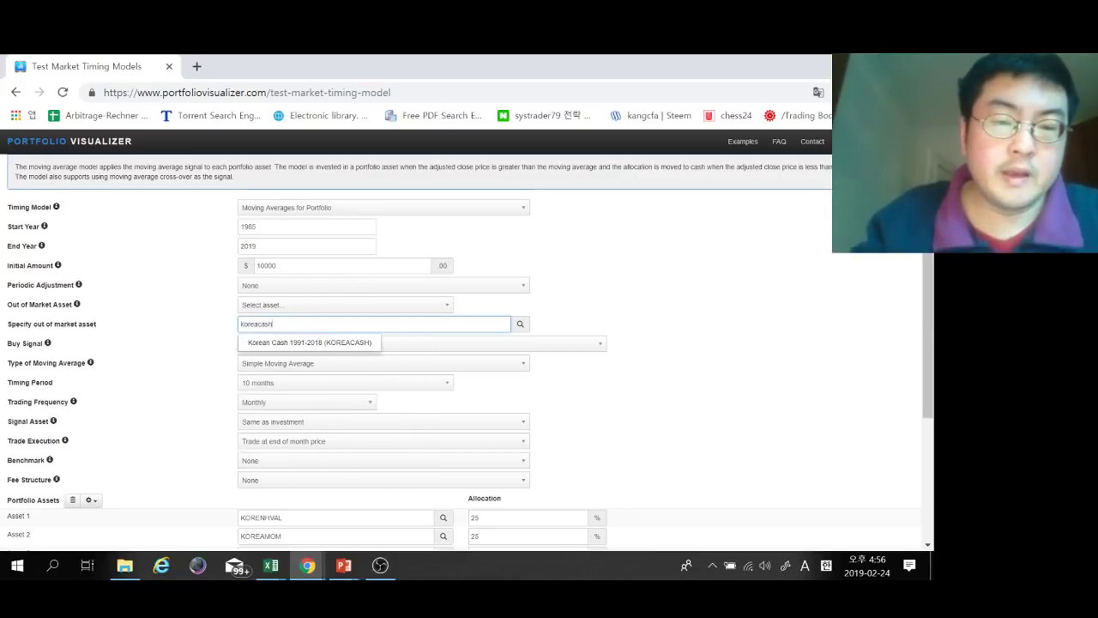
pyautogui.write('ash')
pyautogui.press('Down')
pyautogui.press('Return')
# Step: Set the moving average timing period to 3 months
pyautogui.scroll(-1, 469, 352)
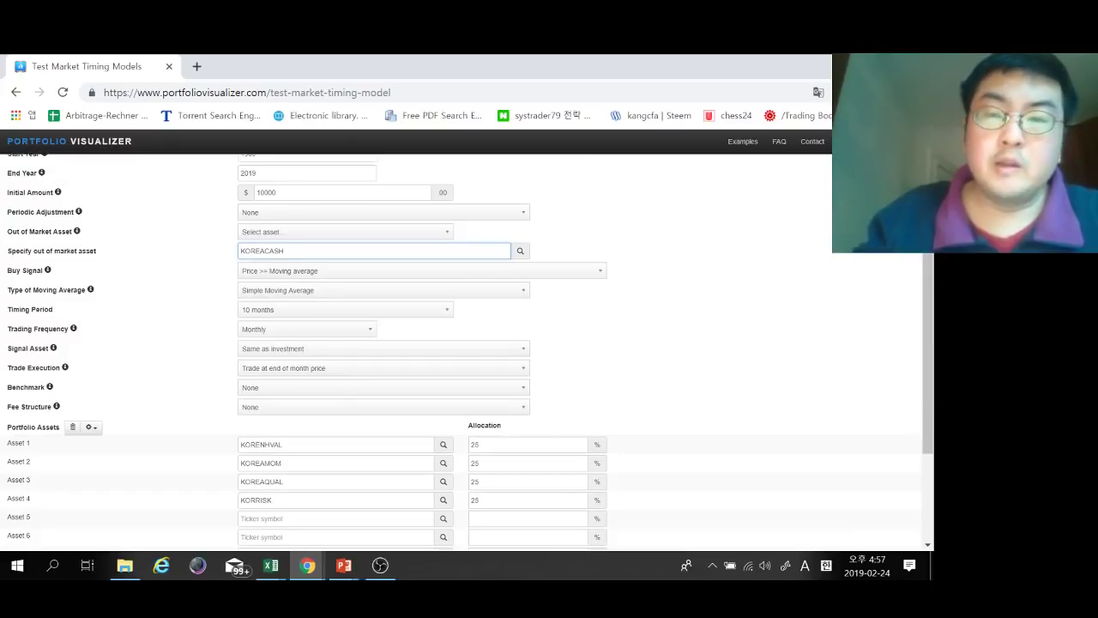
pyautogui.click(345, 309)
pyautogui.moveTo(445, 362); pyautogui.dragTo(446, 347)
pyautogui.scroll(-5, 343, 378)
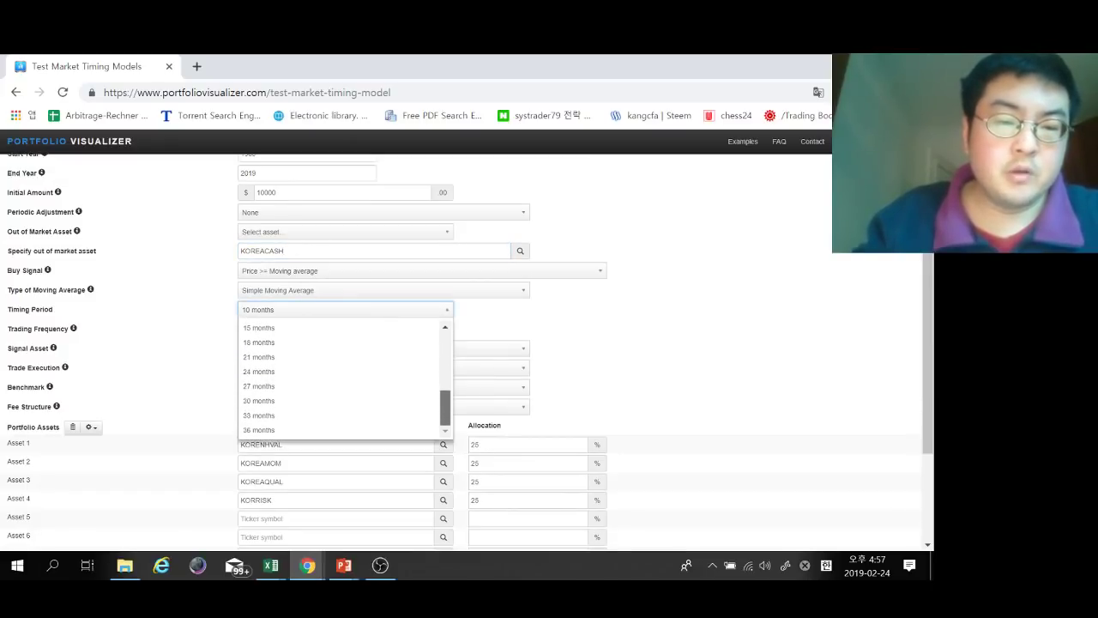
pyautogui.scroll(2, 343, 377)
pyautogui.moveTo(445, 350); pyautogui.dragTo(445, 354)
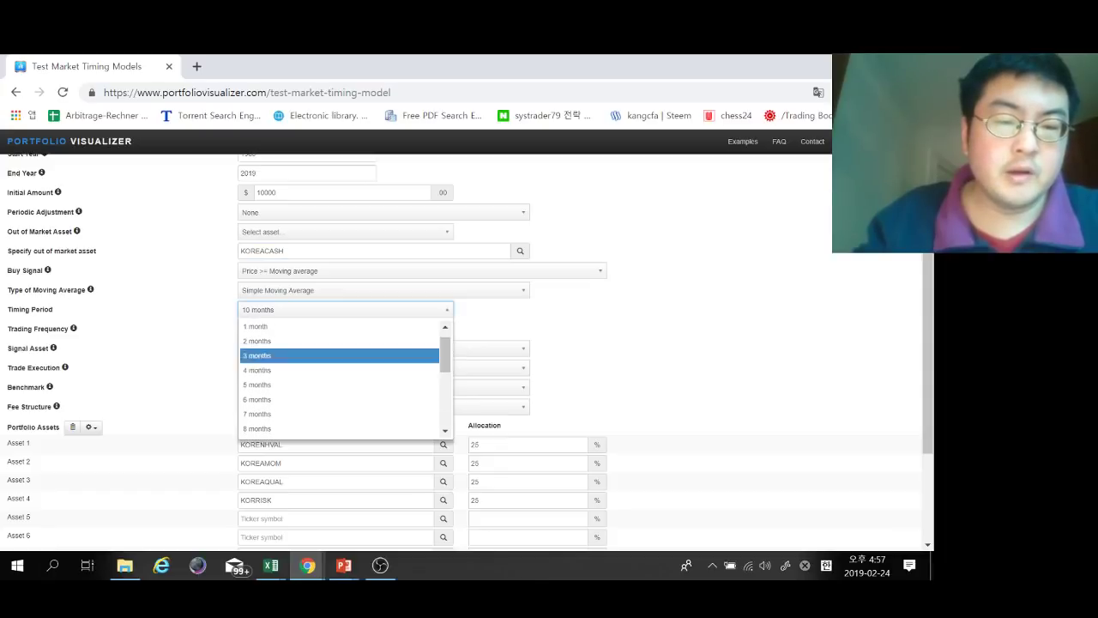
pyautogui.click(343, 355)
# Step: Try to run the timing test with the signal asset set to Select asset and no signal ticker entered
pyautogui.scroll(-1, 470, 352)
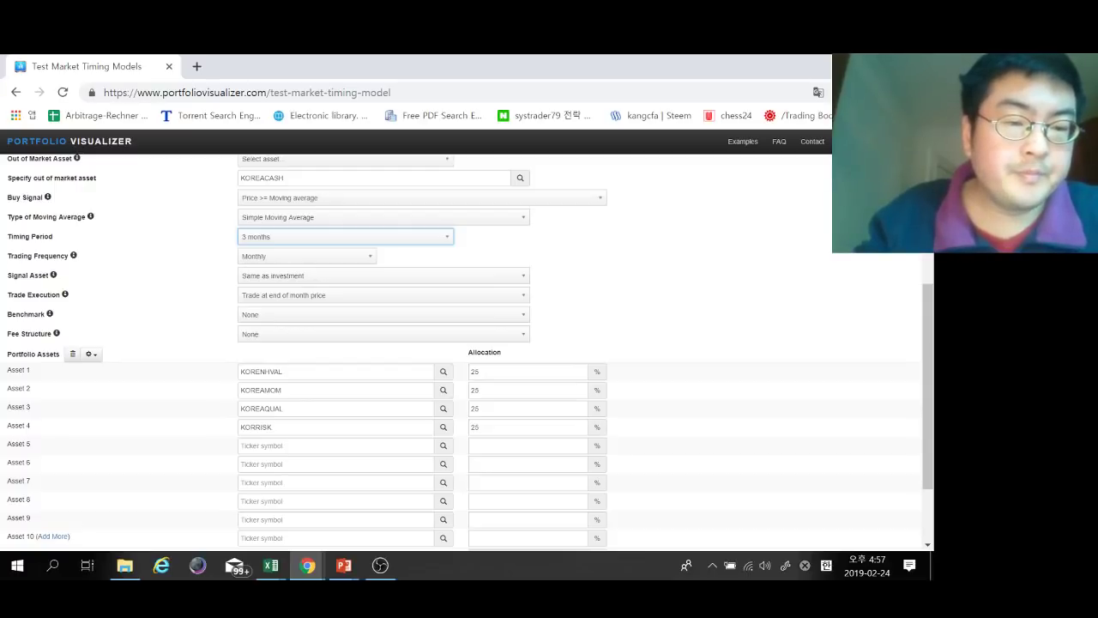
pyautogui.scroll(-1, 463, 351)
pyautogui.scroll(1, 463, 352)
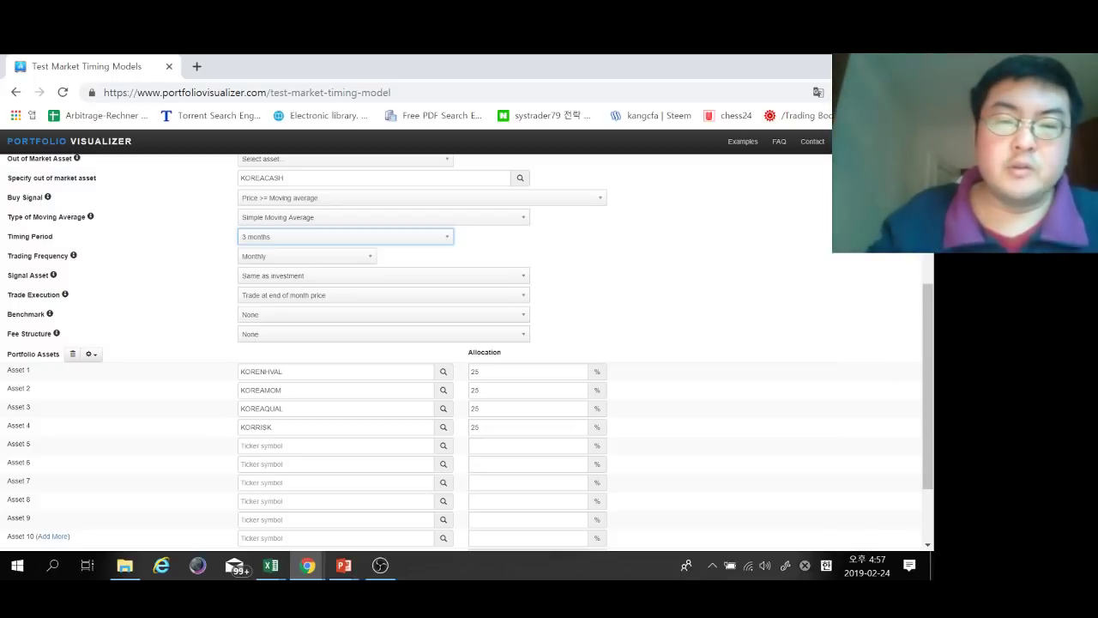
pyautogui.click(384, 275)
pyautogui.press('Down')
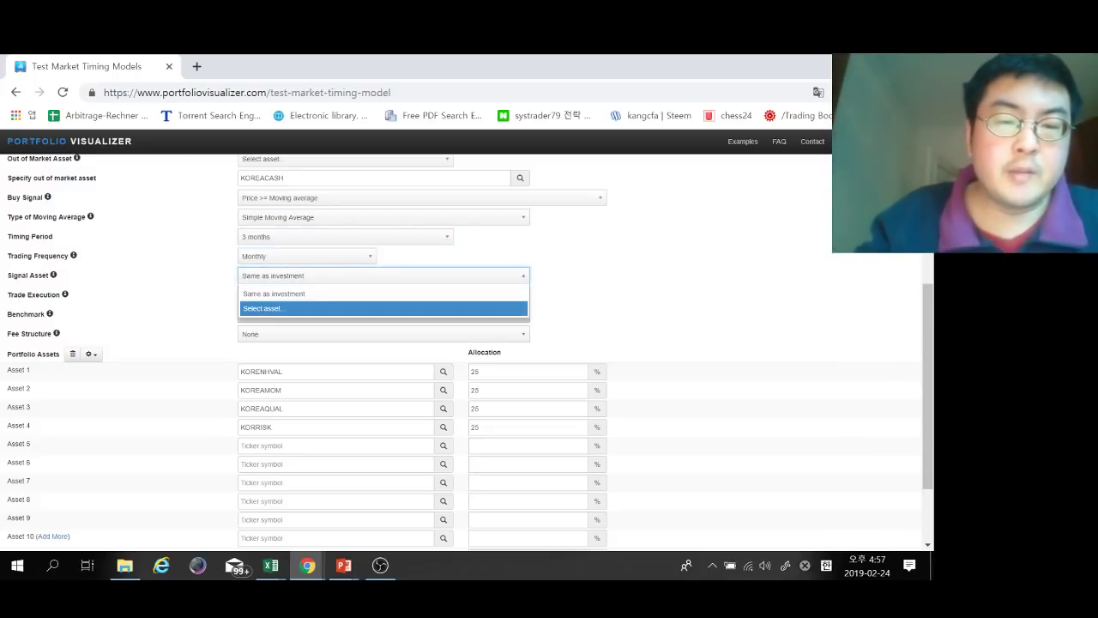
pyautogui.press('Return')
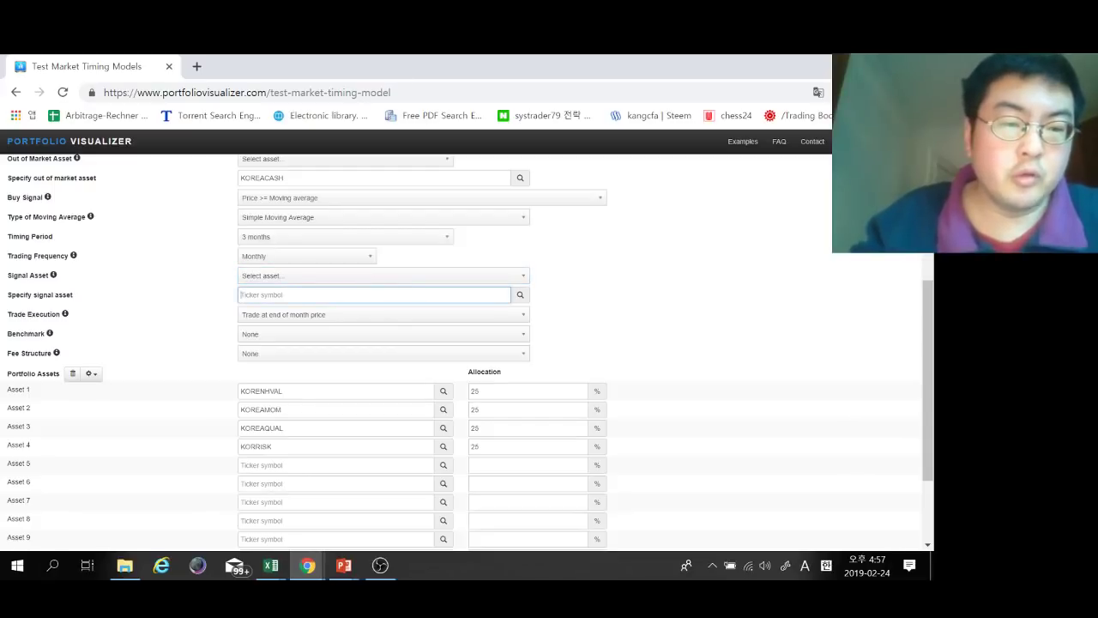
pyautogui.scroll(3, 463, 343)
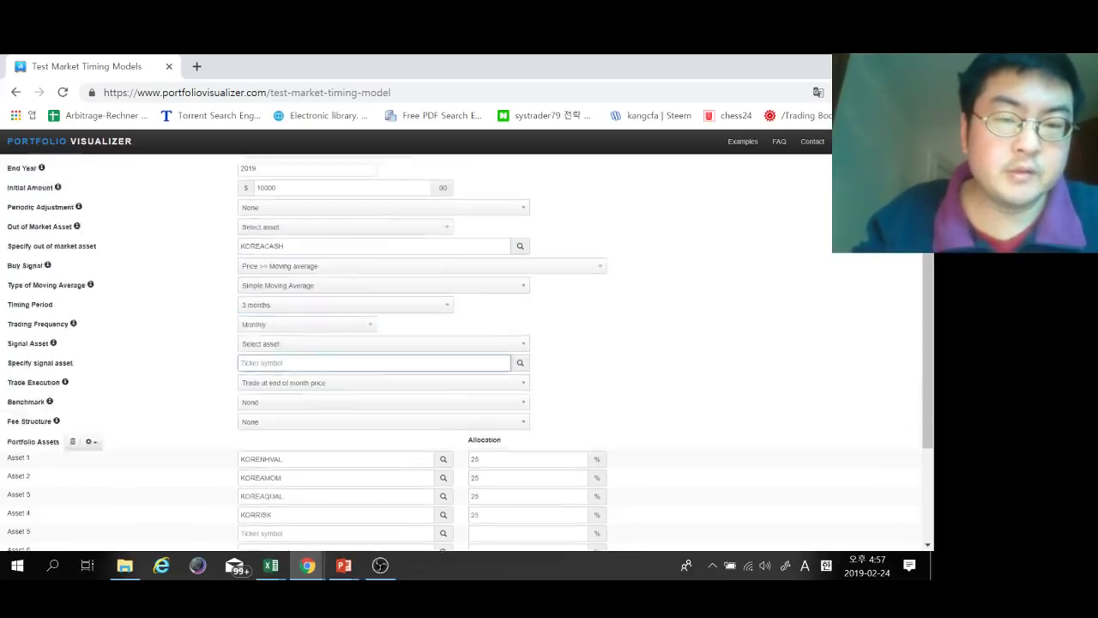
pyautogui.scroll(-5, 463, 344)
pyautogui.press('Return')
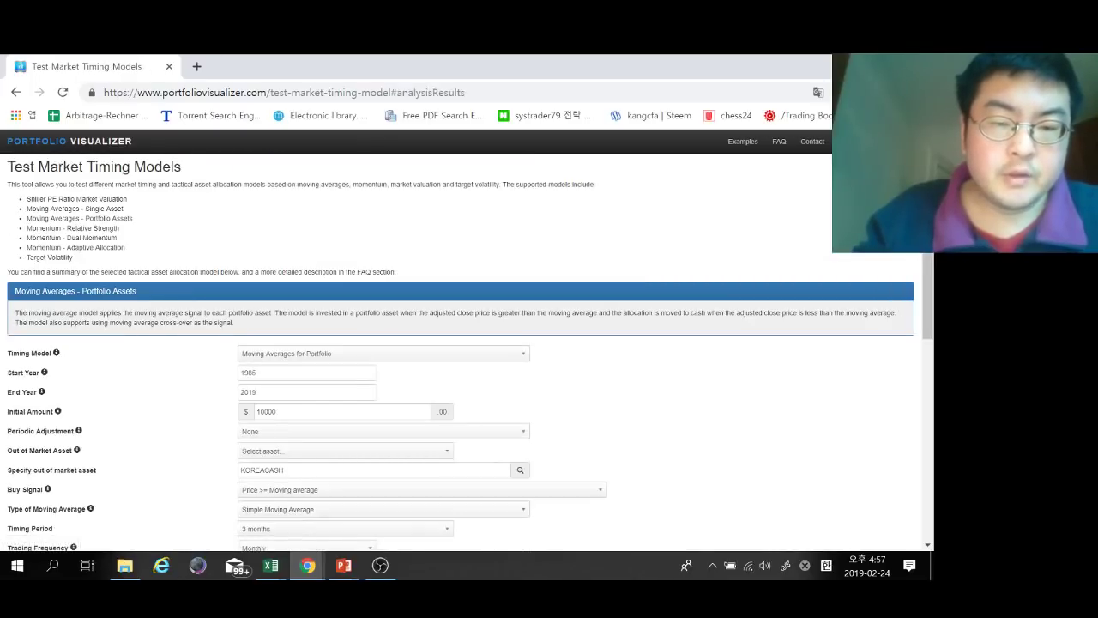
# Step: Set the signal asset back to Same as investment and run the market timing test
pyautogui.scroll(-1, 463, 343)
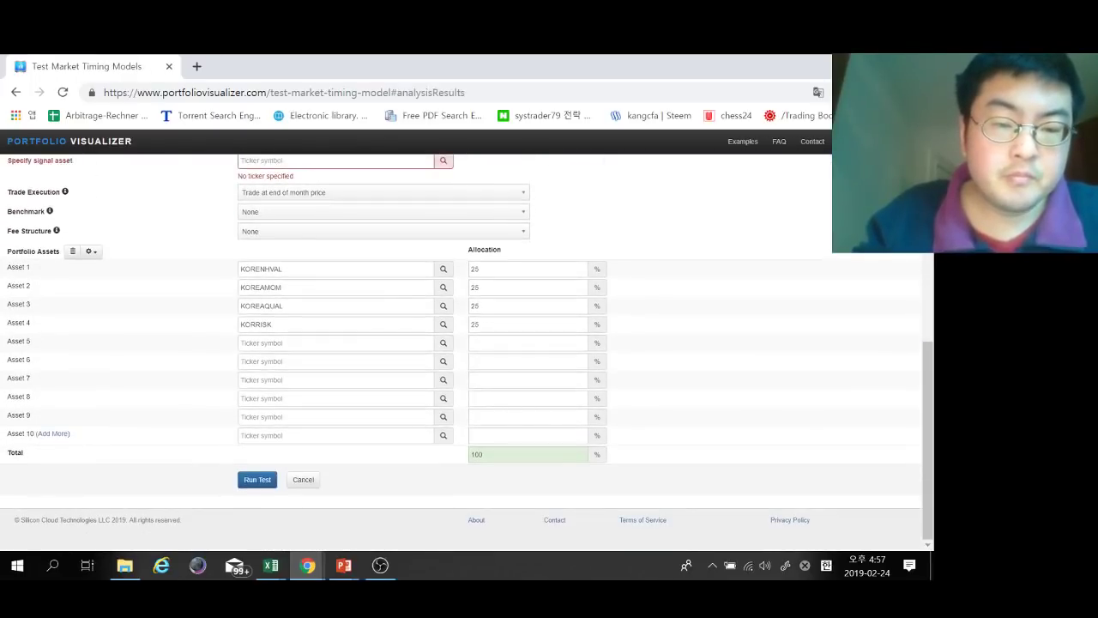
pyautogui.scroll(3, 463, 343)
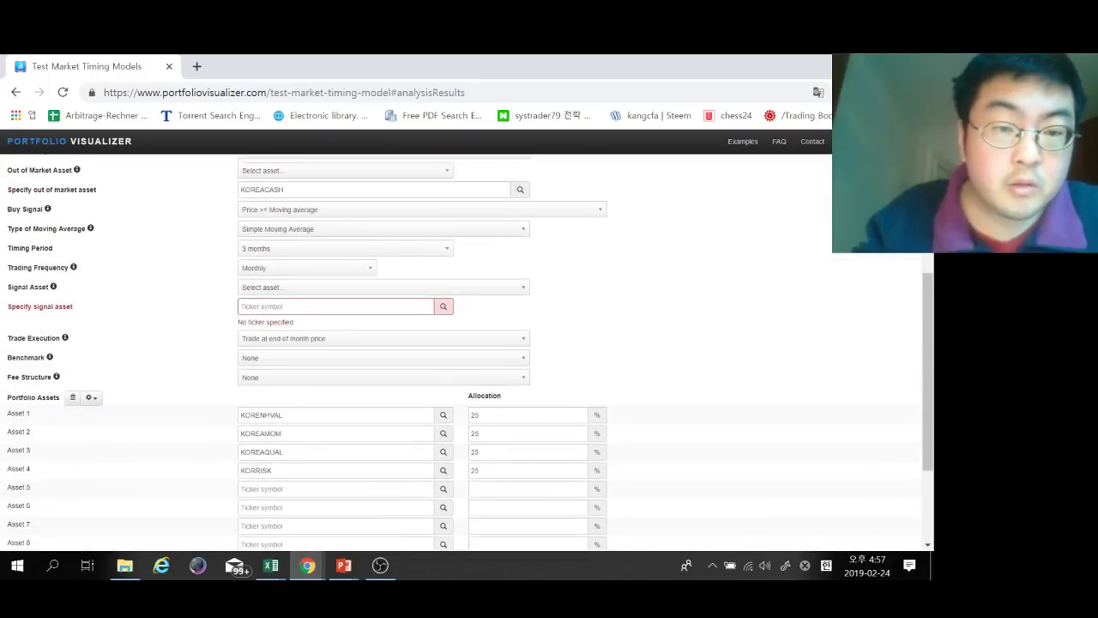
pyautogui.click(384, 287)
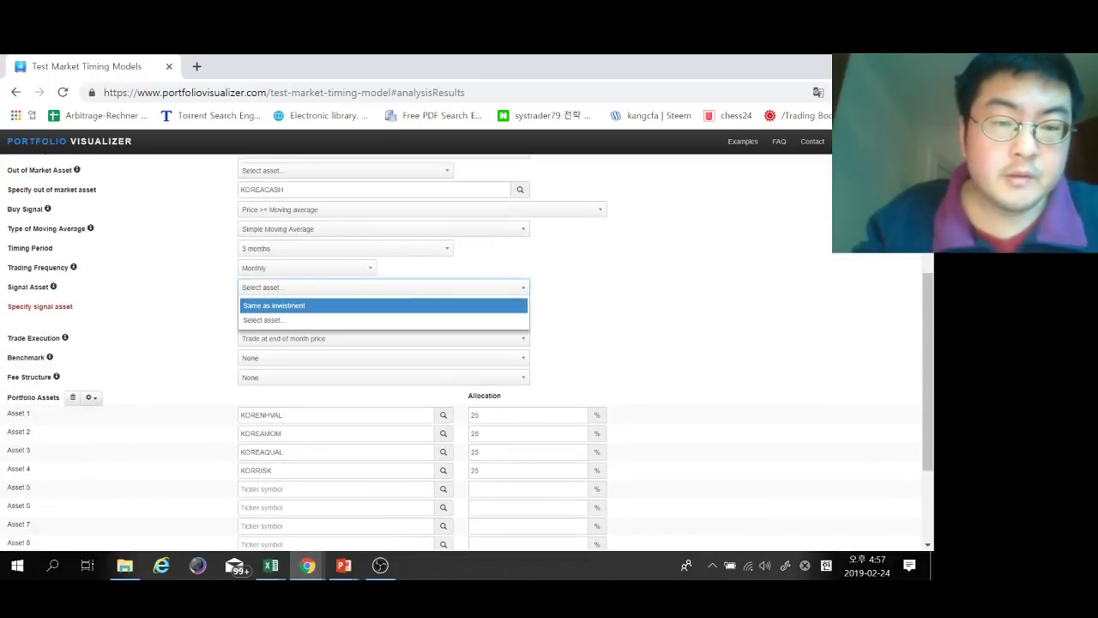
pyautogui.click(343, 305)
pyautogui.scroll(-3, 463, 343)
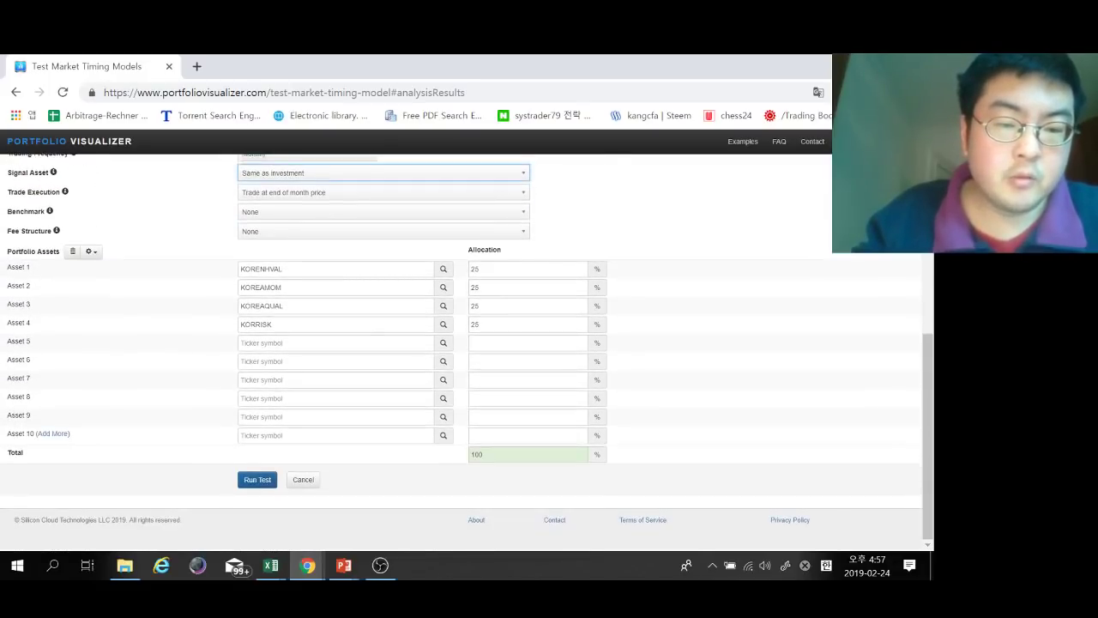
pyautogui.click(258, 479)
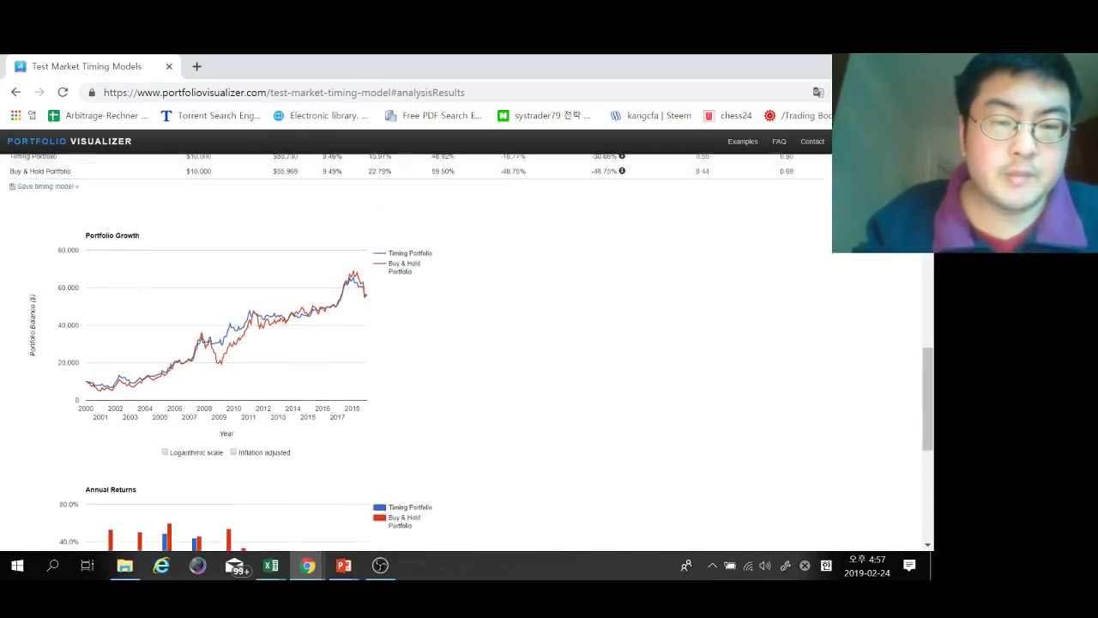
# Step: Compare the timing and buy-and-hold portfolios by CAGR, standard deviation, maximum drawdown, Sharpe ratio and portfolio growth chart
pyautogui.scroll(-1, 463, 351)
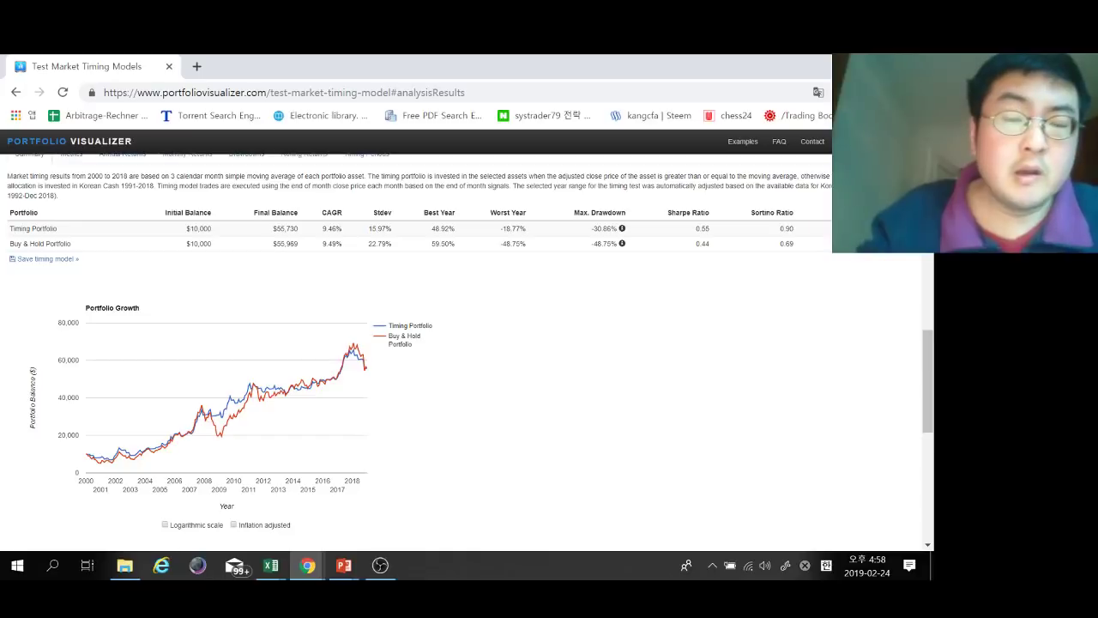
pyautogui.moveTo(326, 243)
pyautogui.mouseDown()
pyautogui.moveTo(342, 243)
pyautogui.moveTo(332, 229)
pyautogui.mouseUp()
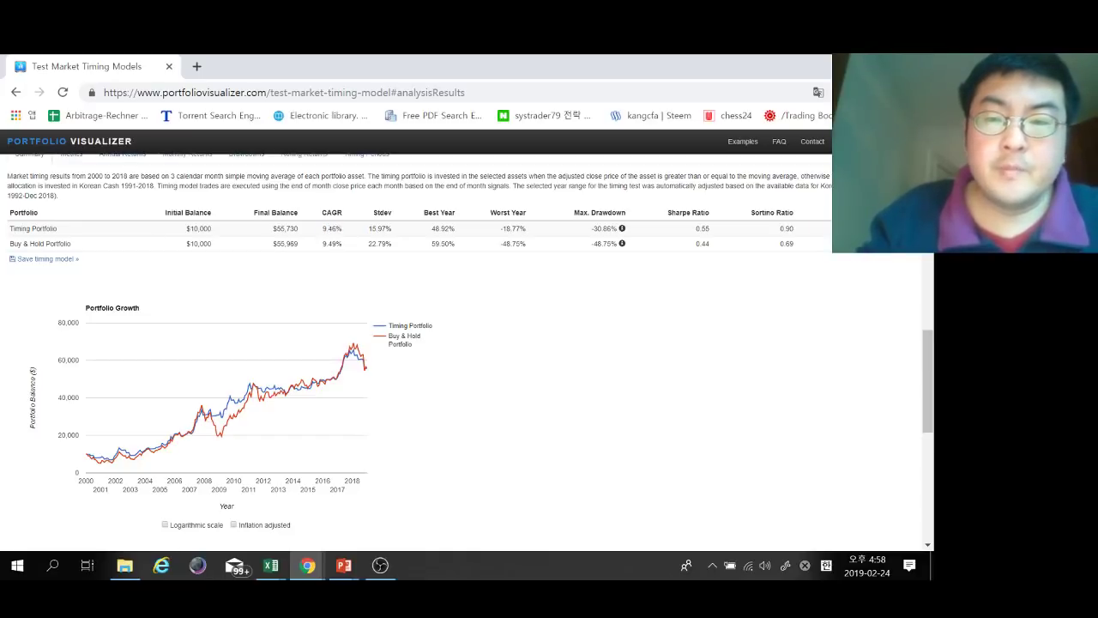
pyautogui.moveTo(591, 229); pyautogui.dragTo(619, 244)
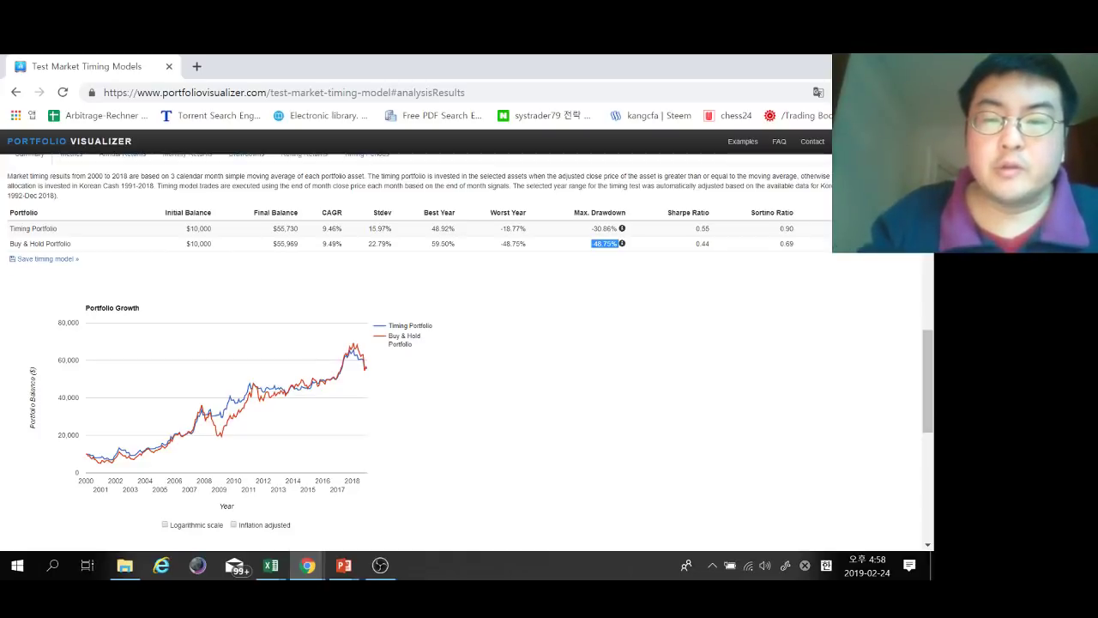
pyautogui.moveTo(591, 229); pyautogui.dragTo(612, 229)
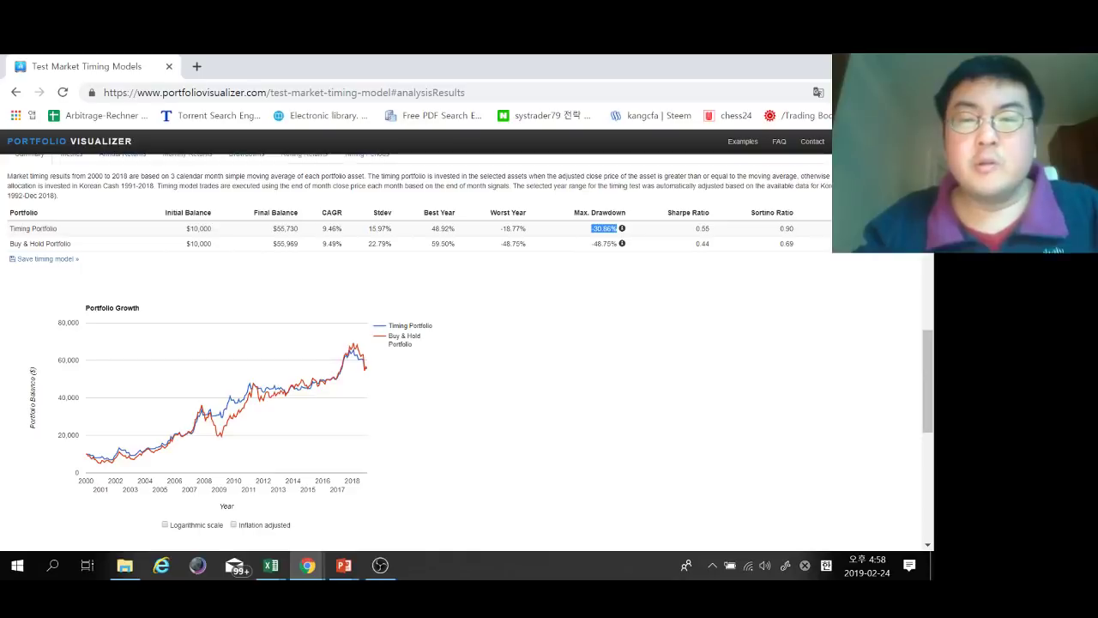
pyautogui.click(605, 229)
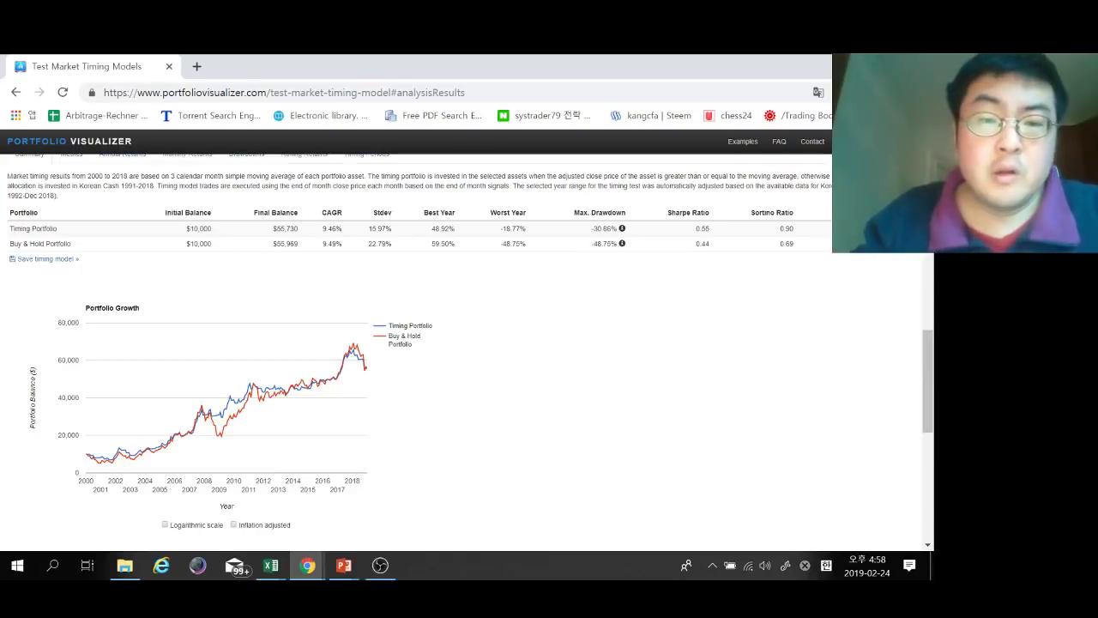
pyautogui.moveTo(368, 244)
pyautogui.mouseDown()
pyautogui.moveTo(392, 243)
pyautogui.moveTo(379, 229)
pyautogui.mouseUp()
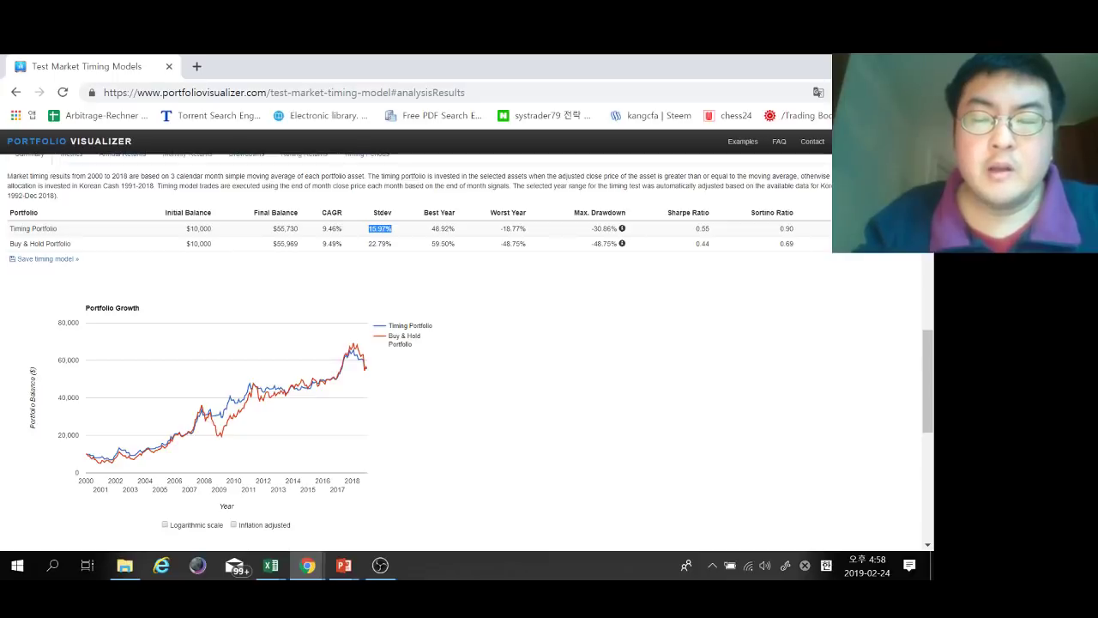
pyautogui.moveTo(696, 229); pyautogui.dragTo(711, 229)
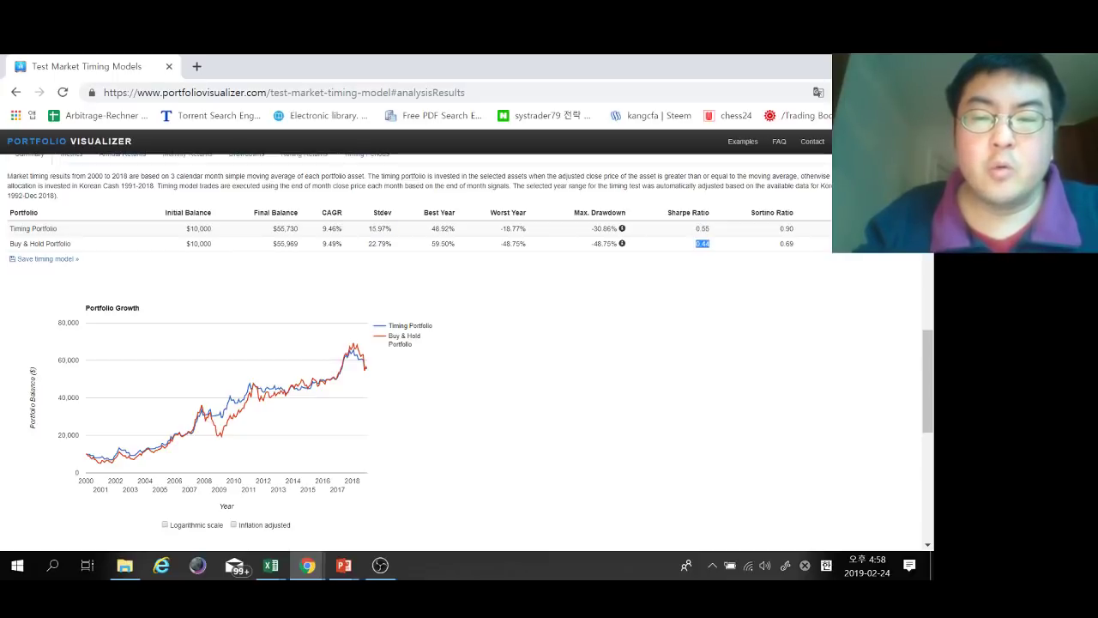
pyautogui.click(705, 245)
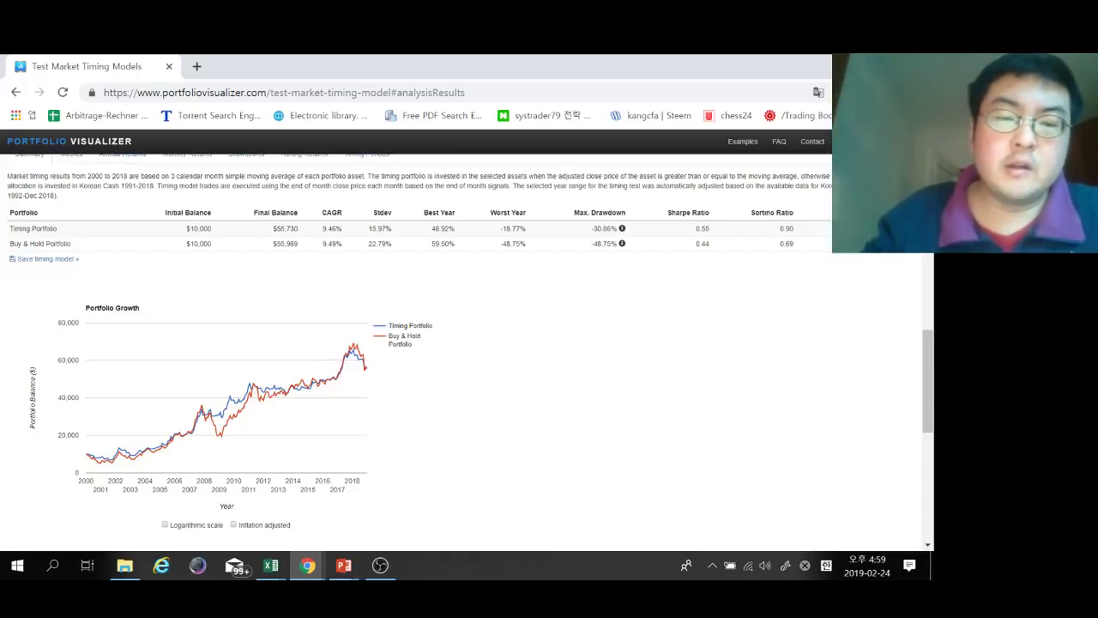
pyautogui.moveTo(221, 432)
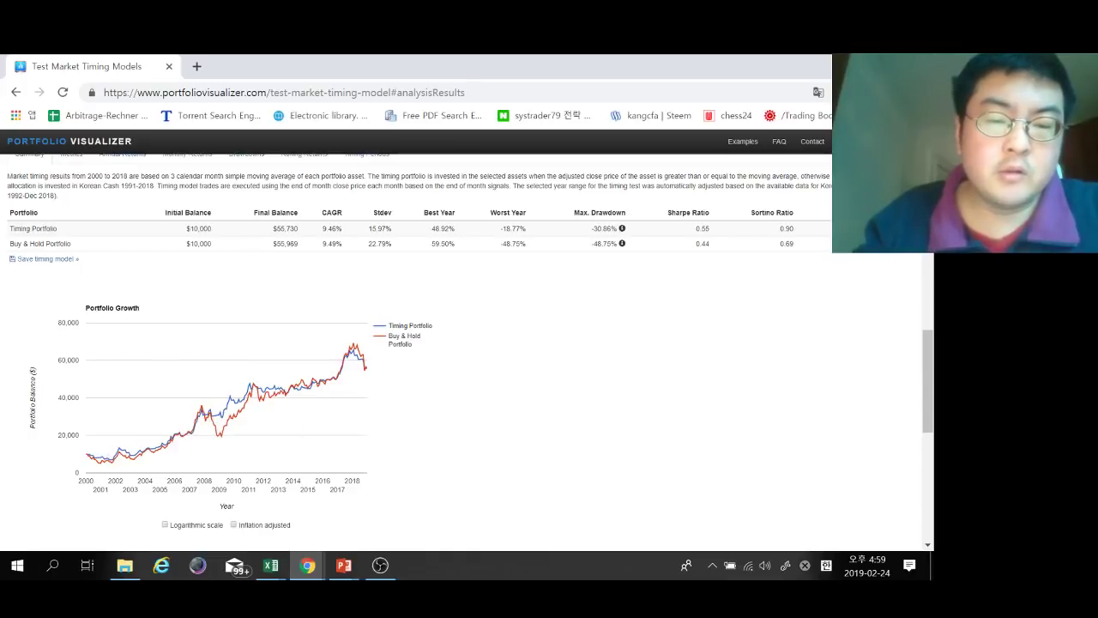
pyautogui.scroll(1, 463, 343)
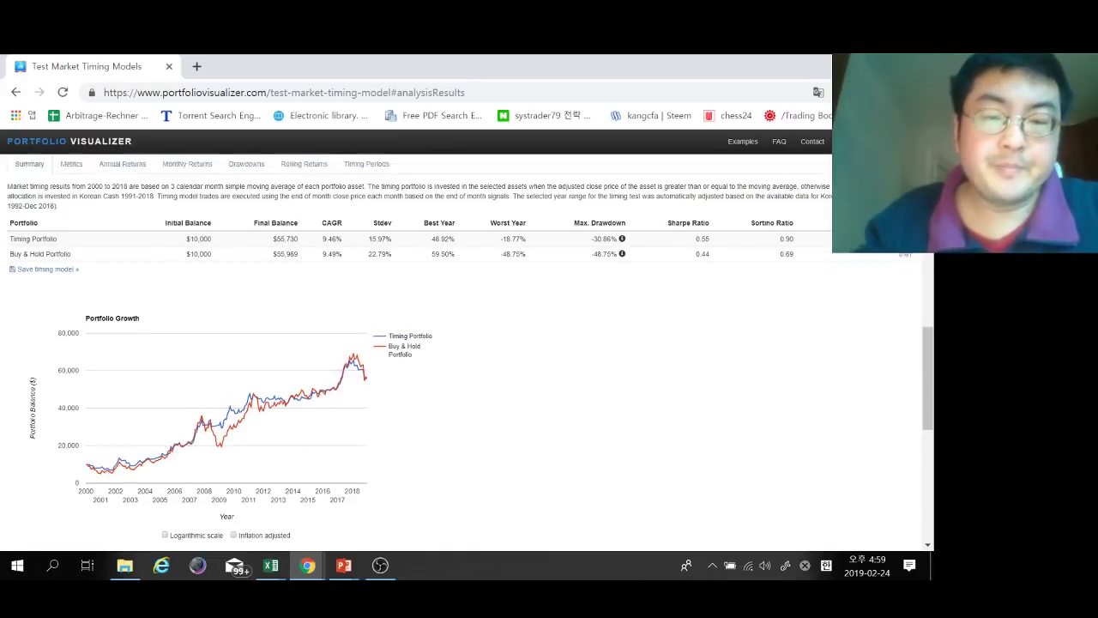
pyautogui.scroll(4, 464, 352)
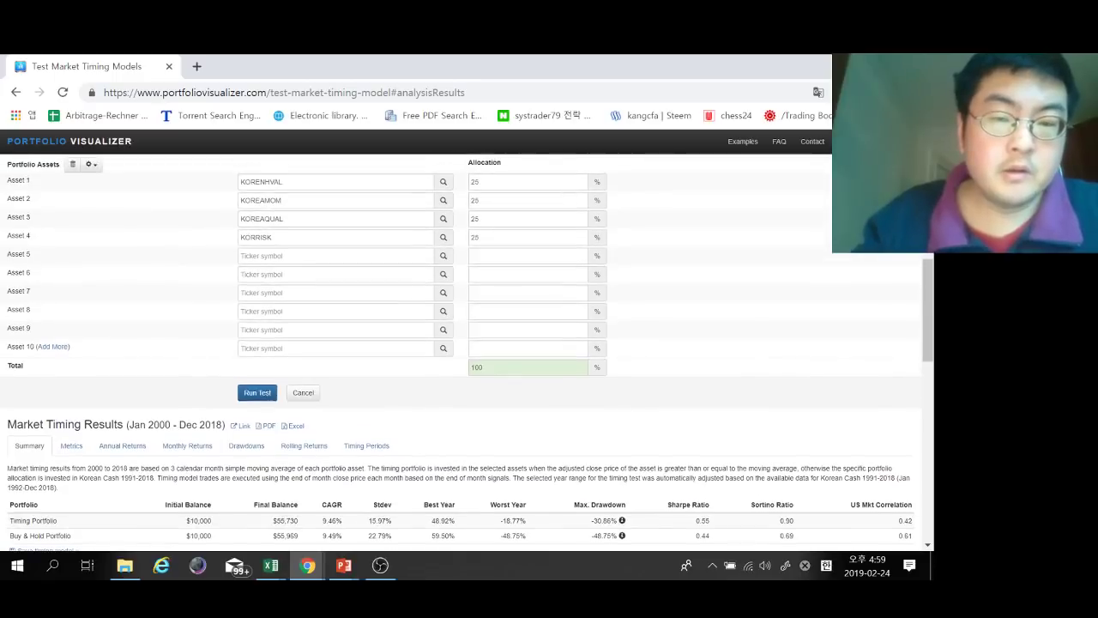
# Step: Set the moving average timing period to 6 months and rerun the market timing test
pyautogui.scroll(3, 463, 352)
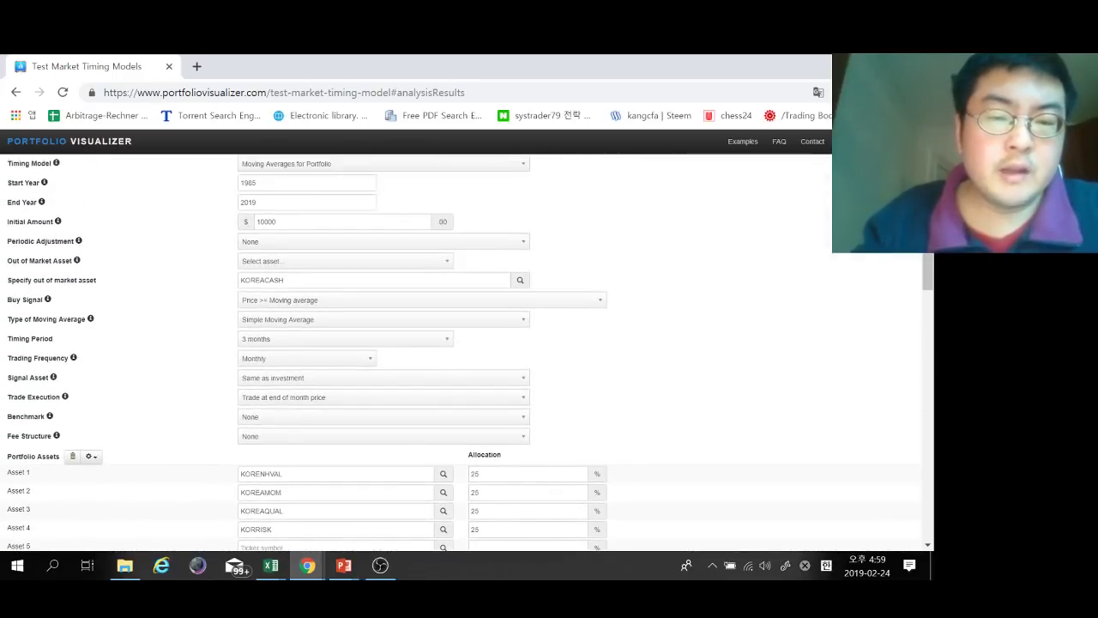
pyautogui.click(345, 338)
pyautogui.click(334, 444)
pyautogui.scroll(-4, 343, 429)
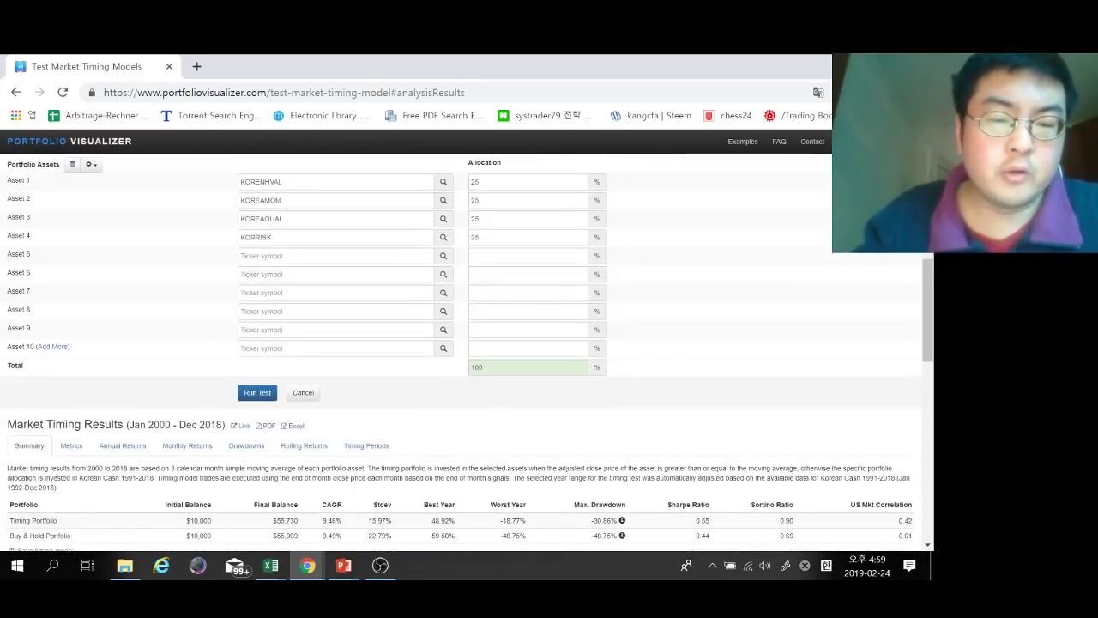
pyautogui.click(257, 392)
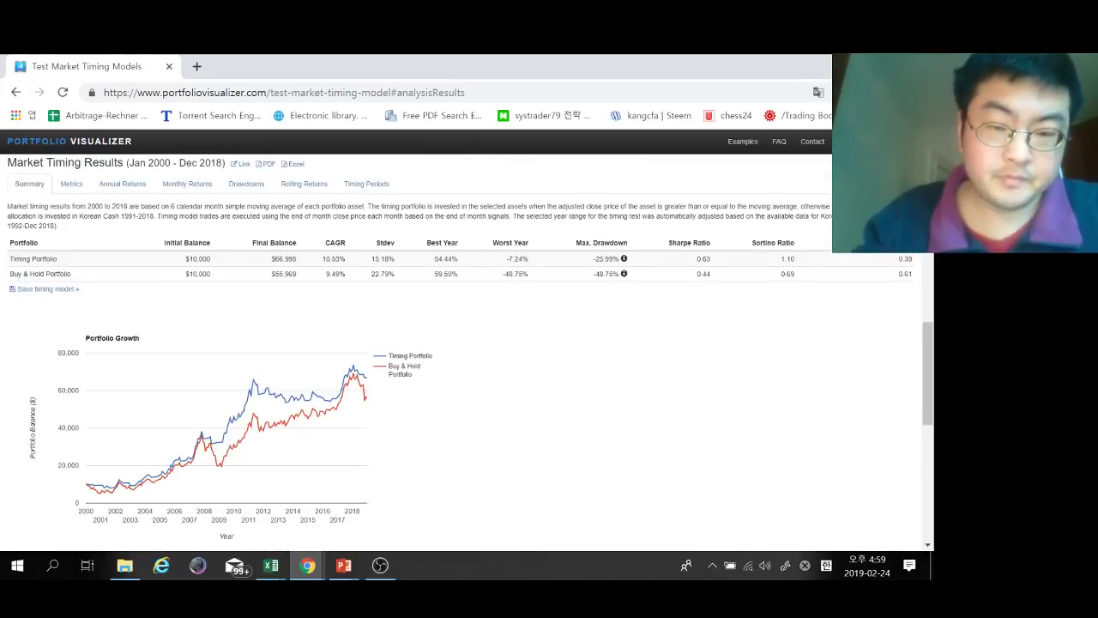
# Step: Compare the 6-month timing portfolio with buy-and-hold by growth chart, CAGR, maximum drawdown and Sharpe ratio
pyautogui.scroll(-1, 464, 352)
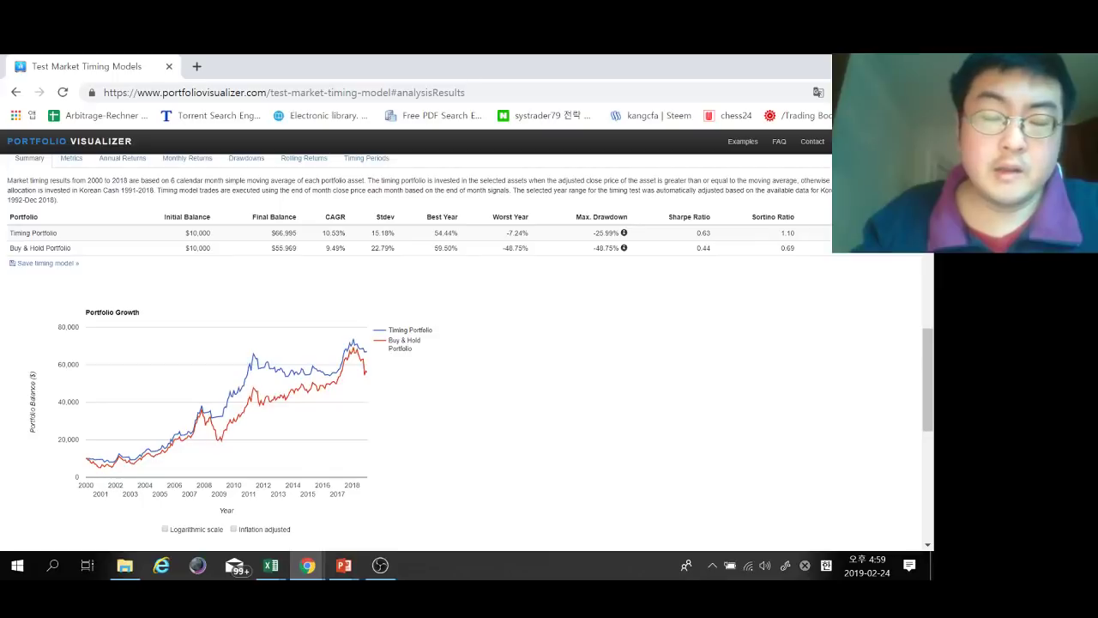
pyautogui.moveTo(308, 375)
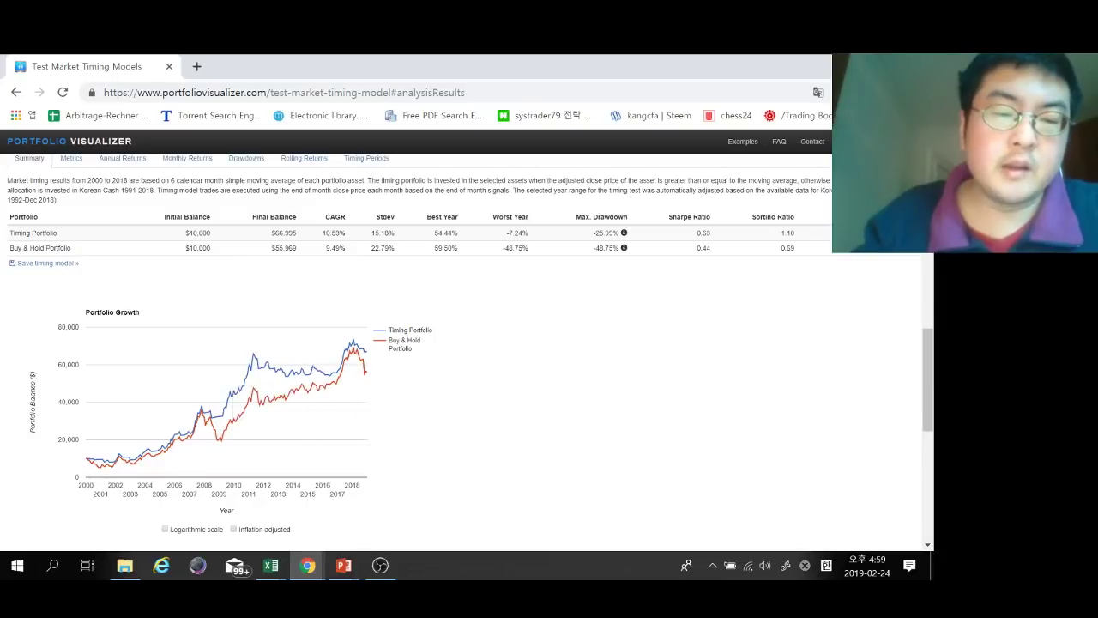
pyautogui.moveTo(322, 233); pyautogui.dragTo(346, 248)
pyautogui.click(347, 249)
pyautogui.moveTo(592, 233); pyautogui.dragTo(616, 248)
pyautogui.doubleClick(703, 234)
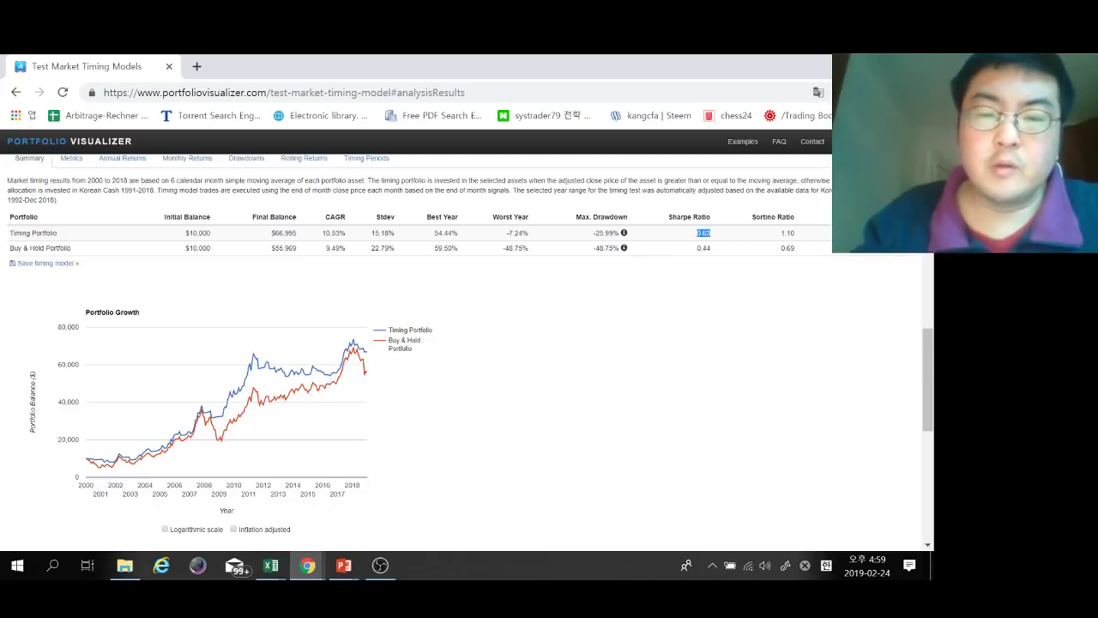
# Step: Run the timing test with a 10-month moving average period and compare the CAGR of both portfolios
pyautogui.scroll(5, 703, 233)
pyautogui.scroll(1, 464, 343)
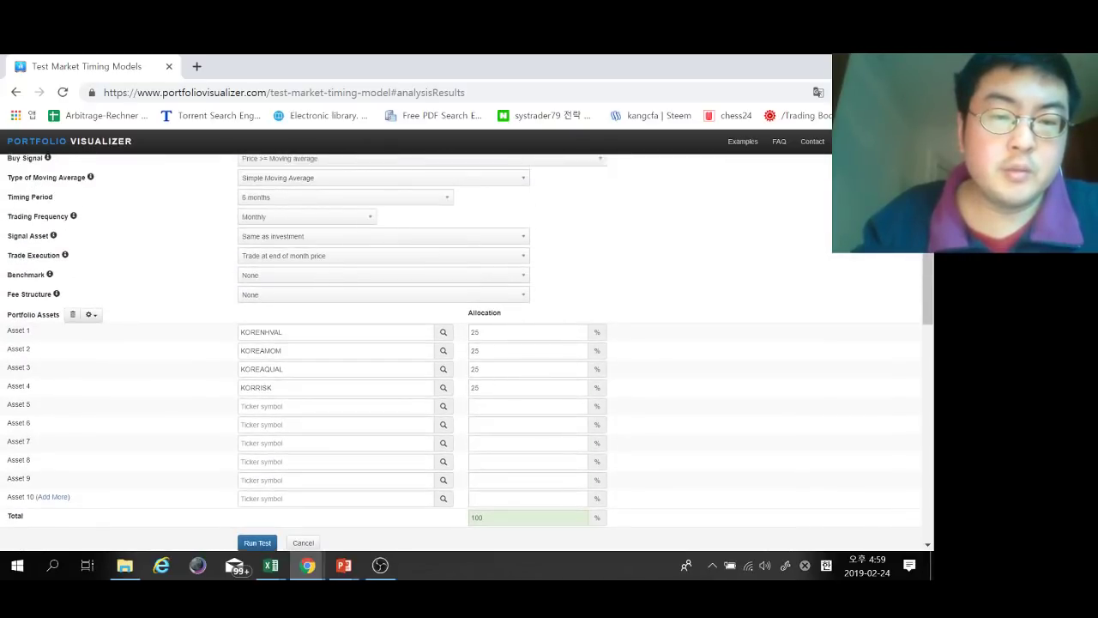
pyautogui.click(345, 197)
pyautogui.scroll(-1, 340, 290)
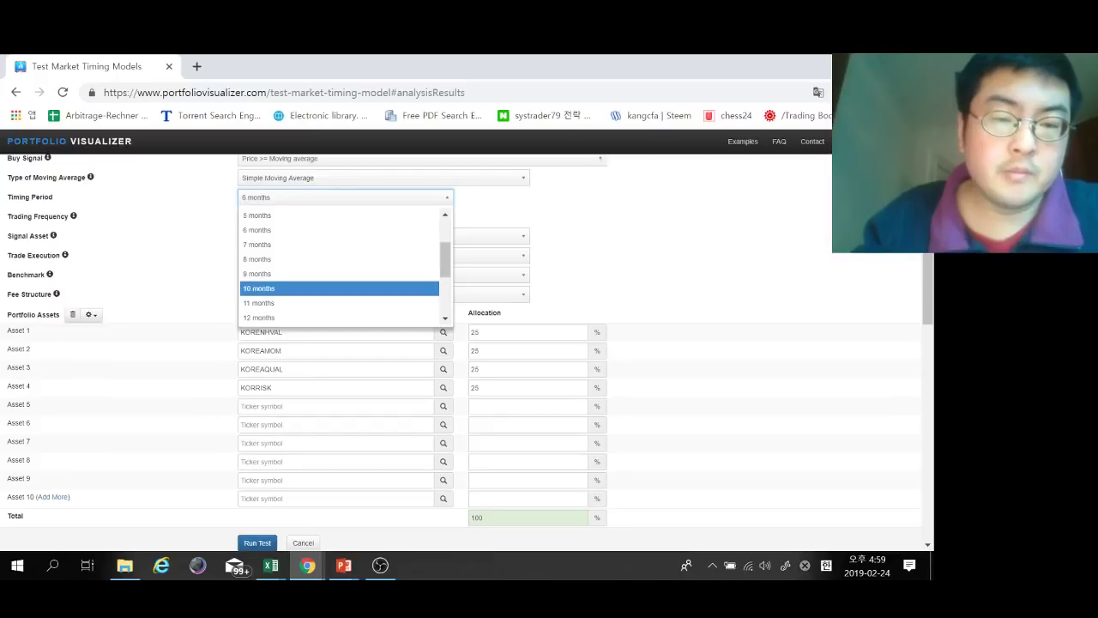
pyautogui.click(259, 288)
pyautogui.scroll(-1, 464, 352)
pyautogui.click(258, 470)
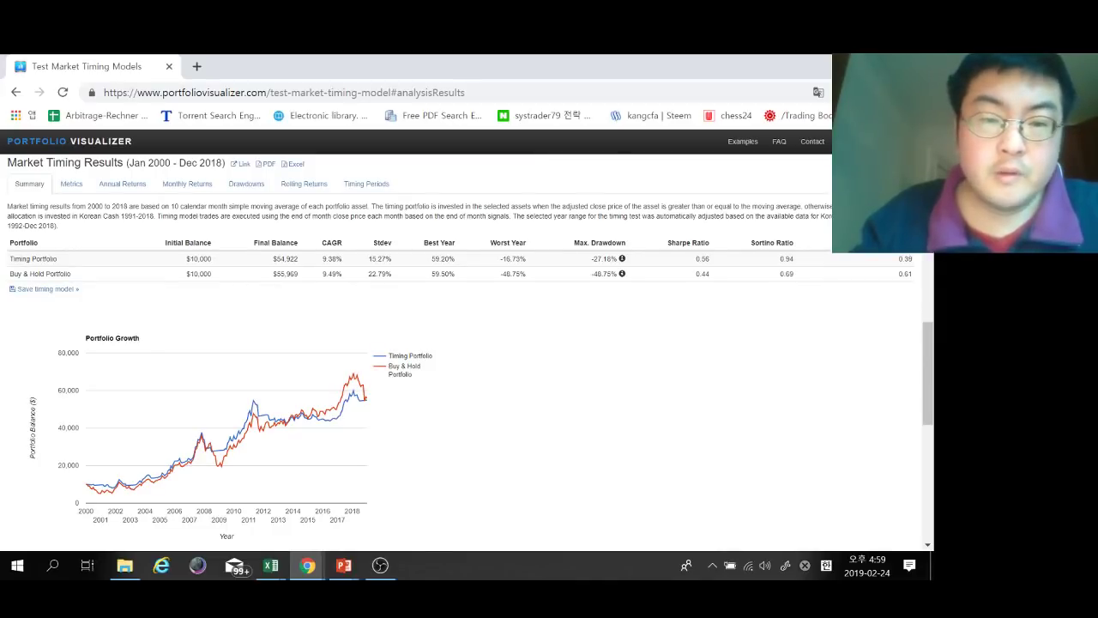
pyautogui.moveTo(327, 259)
pyautogui.mouseDown()
pyautogui.moveTo(343, 259)
pyautogui.moveTo(344, 273)
pyautogui.mouseUp()
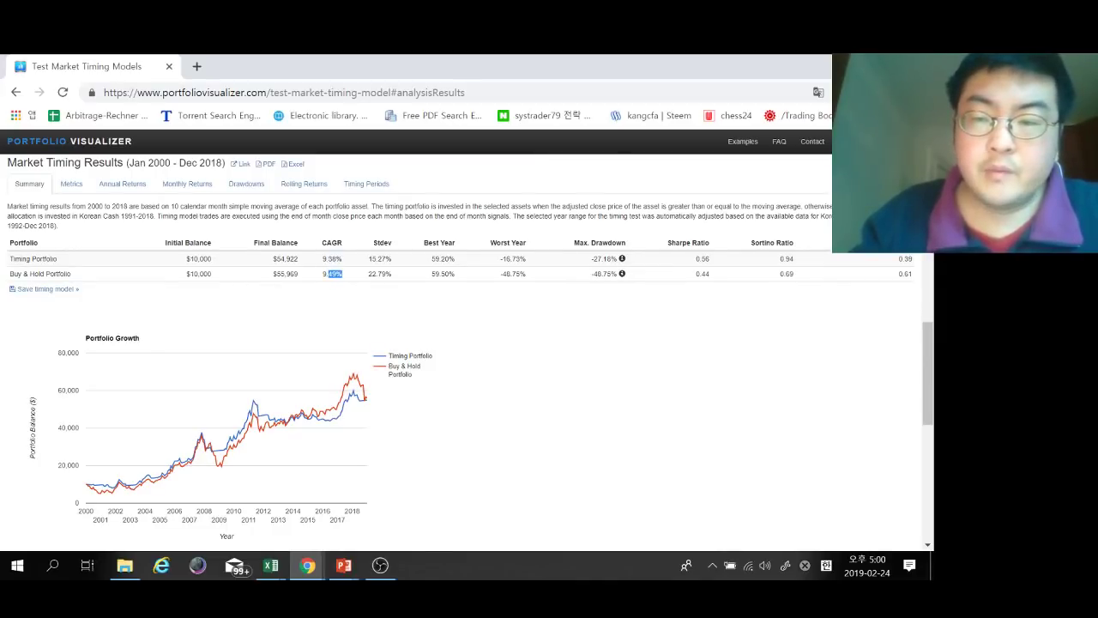
# Step: Run the timing test with a 2-month moving average period and review the summary and portfolio growth chart
pyautogui.scroll(10, 463, 343)
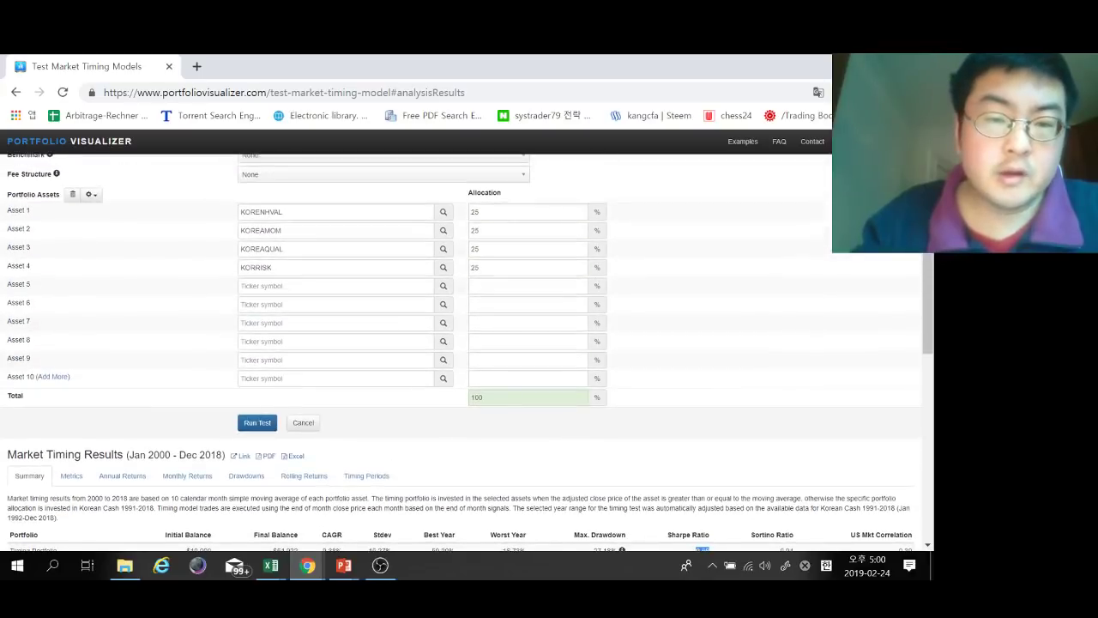
pyautogui.scroll(2, 463, 343)
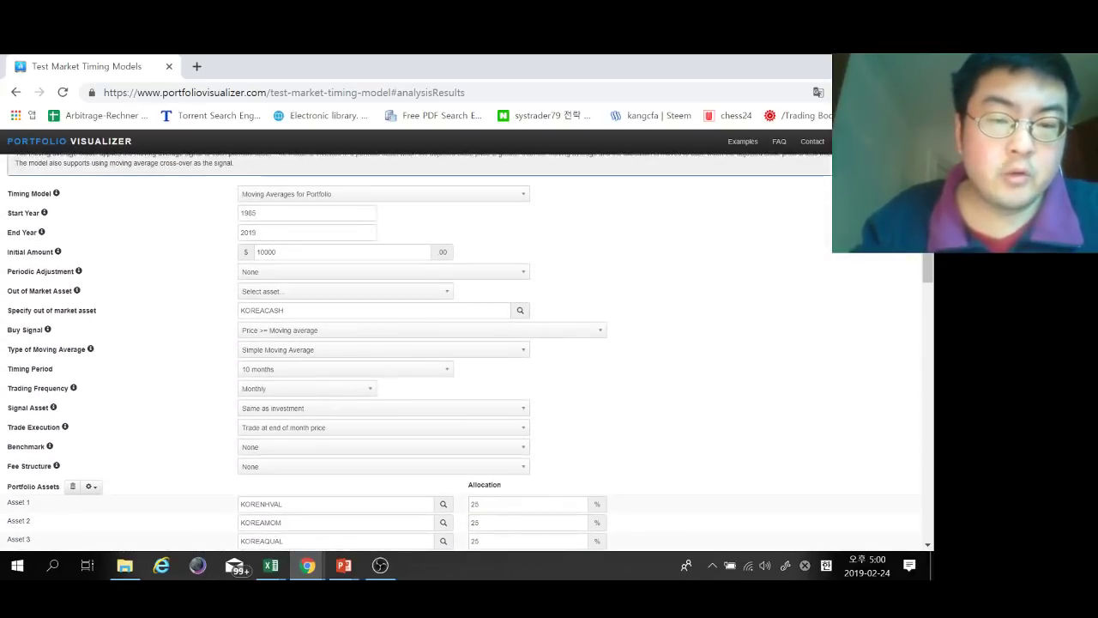
pyautogui.click(343, 369)
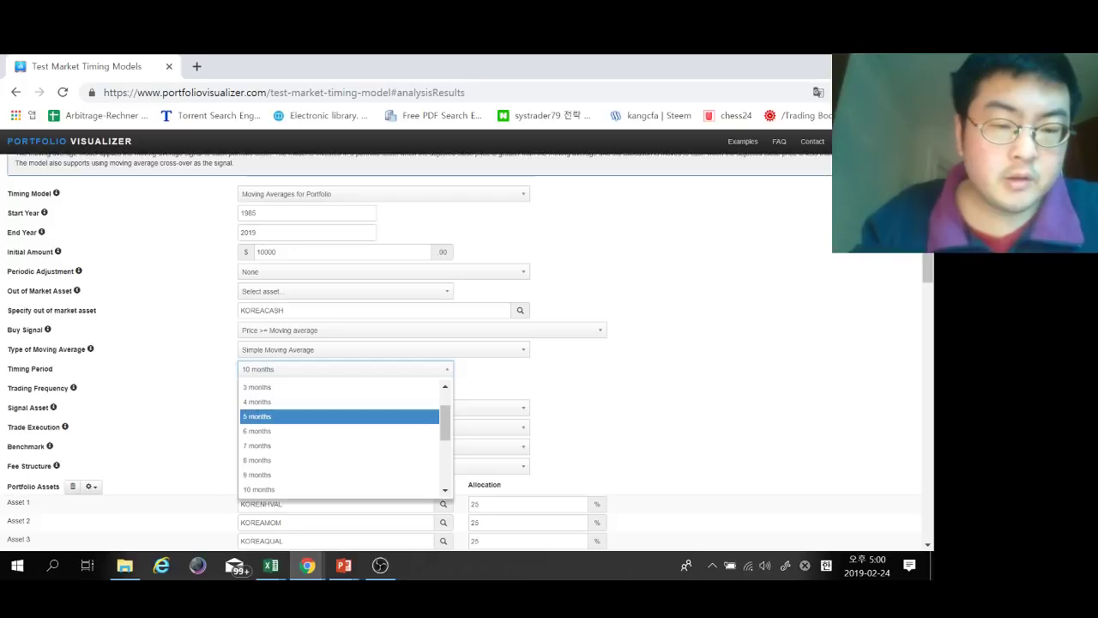
pyautogui.press('Up')
pyautogui.press('Up')
pyautogui.press('Up')
pyautogui.press('Return')
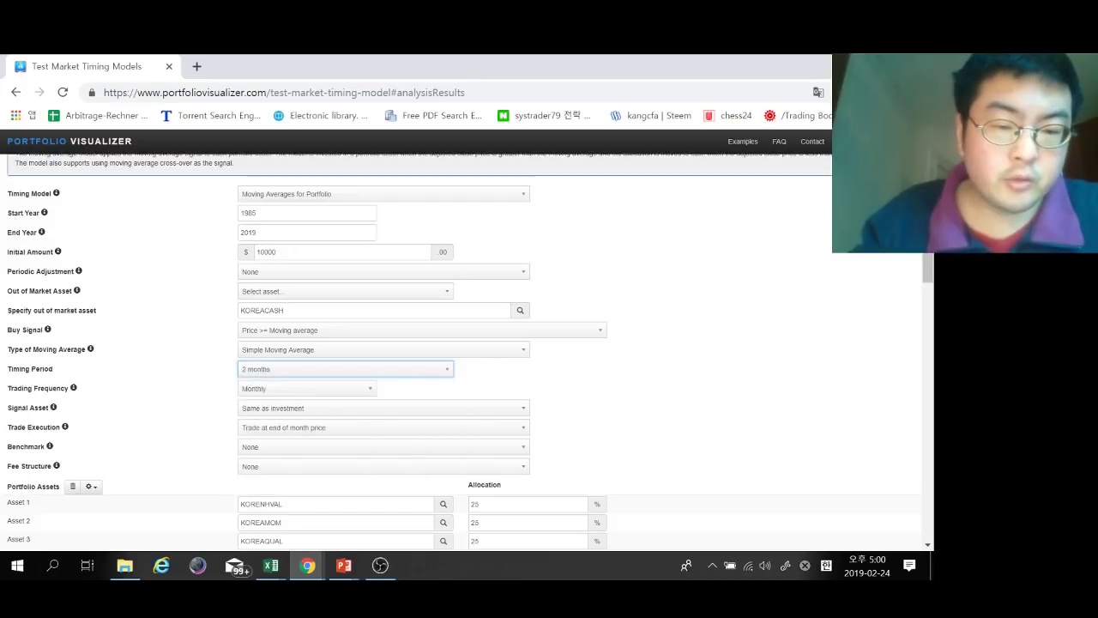
pyautogui.scroll(-5, 463, 352)
pyautogui.click(257, 350)
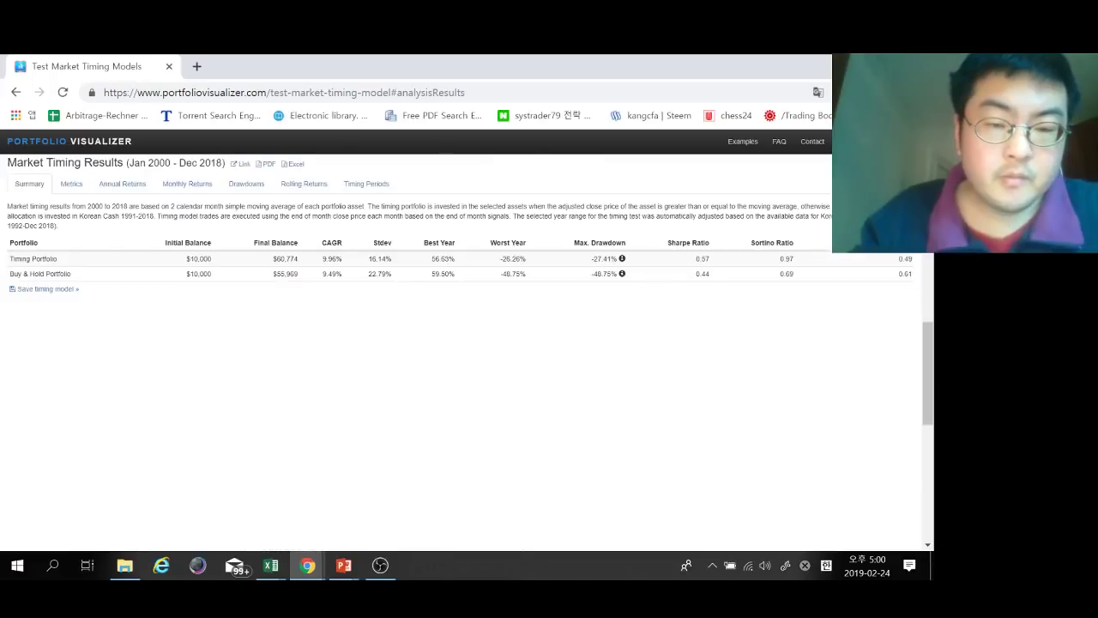
pyautogui.scroll(-3, 464, 352)
pyautogui.scroll(2, 470, 352)
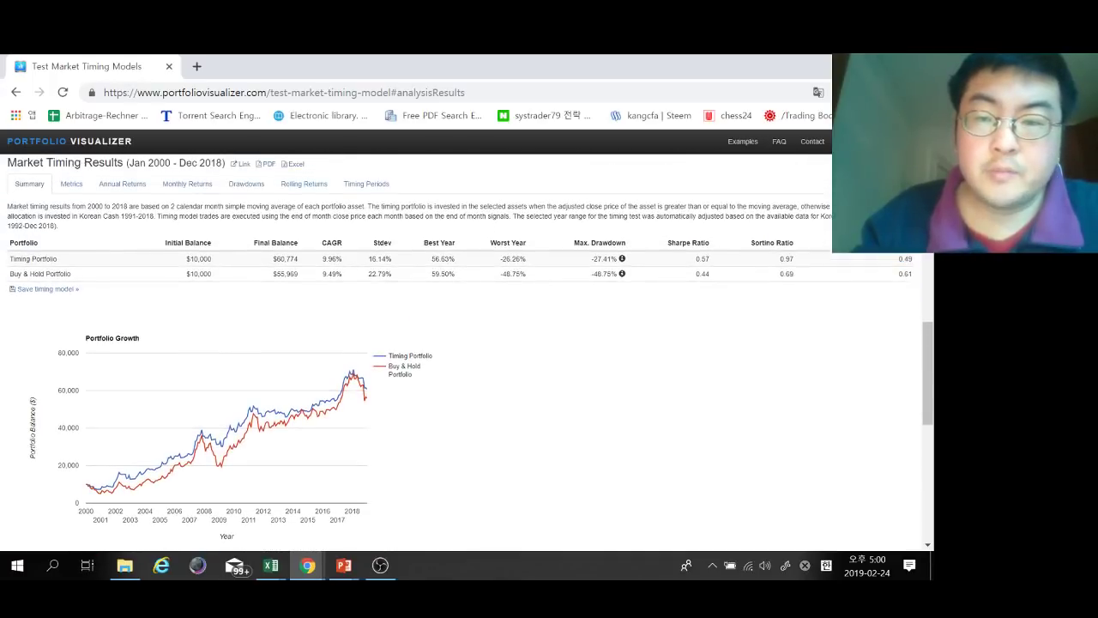
# Step: Run the timing test with an 8-month moving average period and review its settings and summary results
pyautogui.scroll(5, 464, 351)
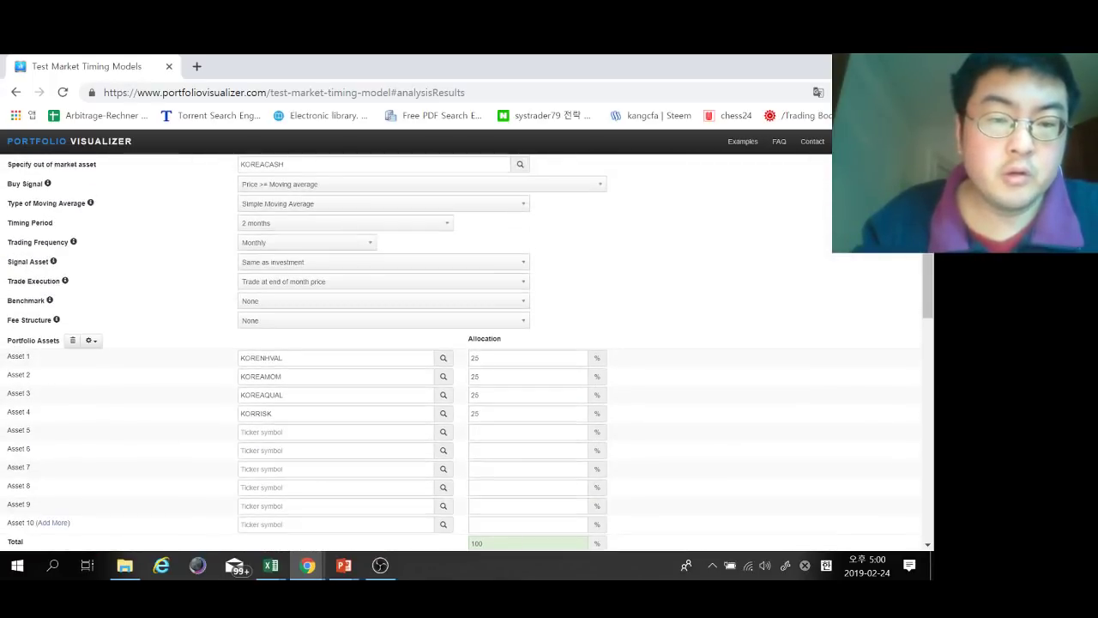
pyautogui.click(345, 223)
pyautogui.scroll(-1, 339, 291)
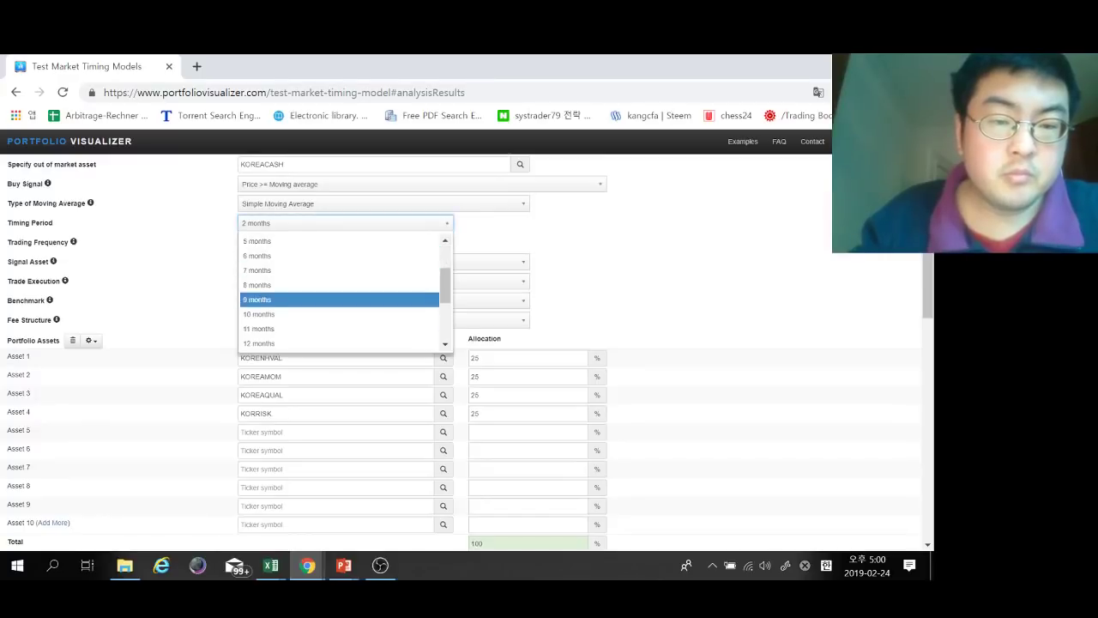
pyautogui.click(338, 284)
pyautogui.scroll(-3, 463, 344)
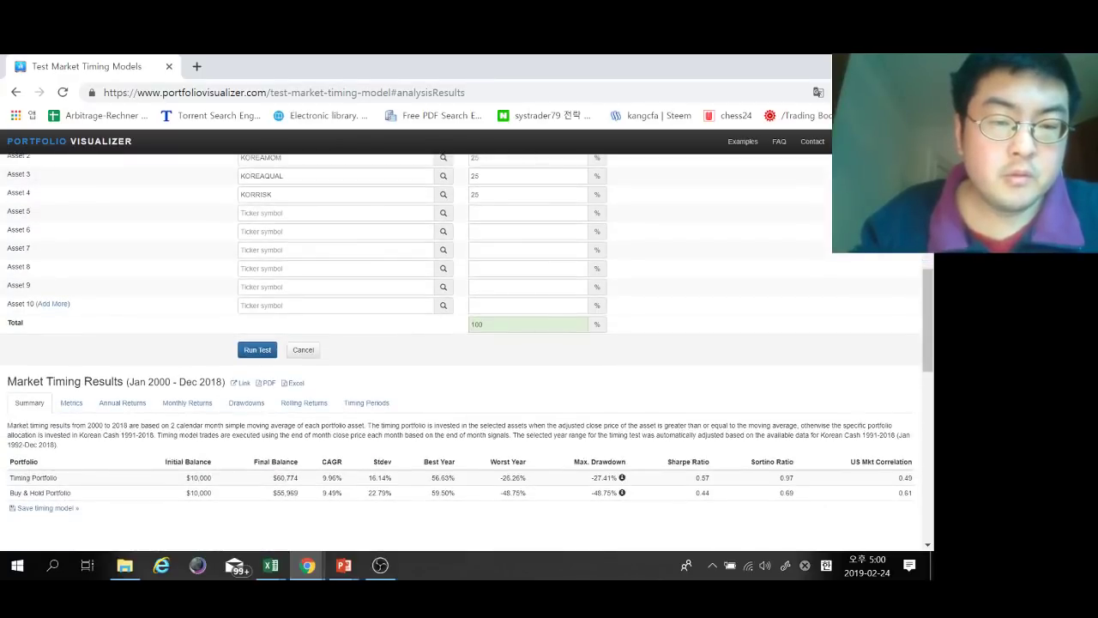
pyautogui.click(257, 349)
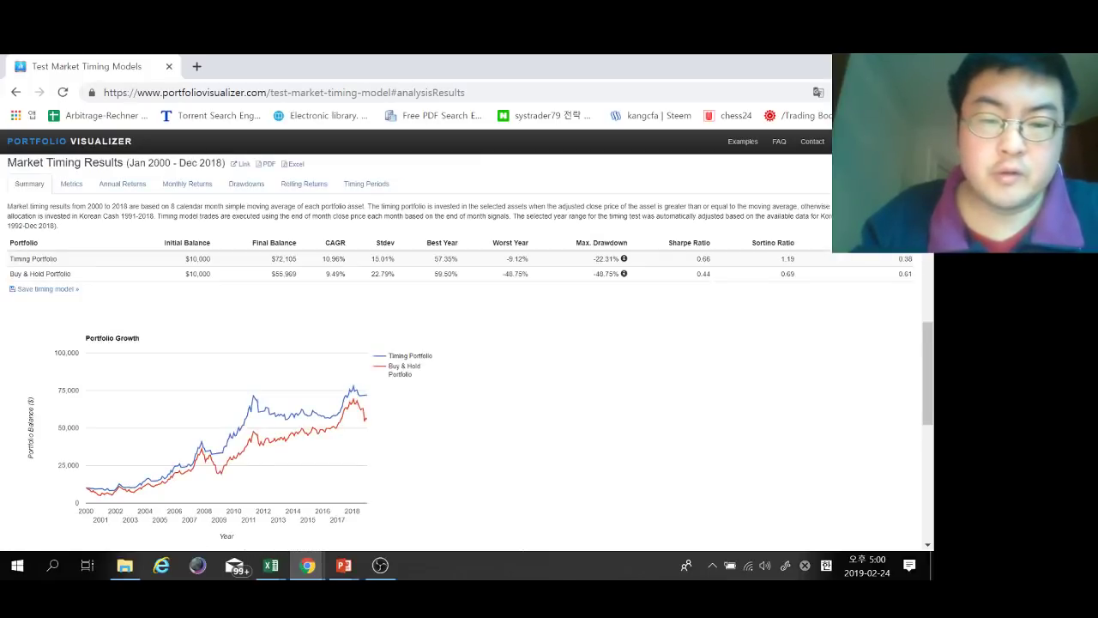
pyautogui.scroll(10, 463, 352)
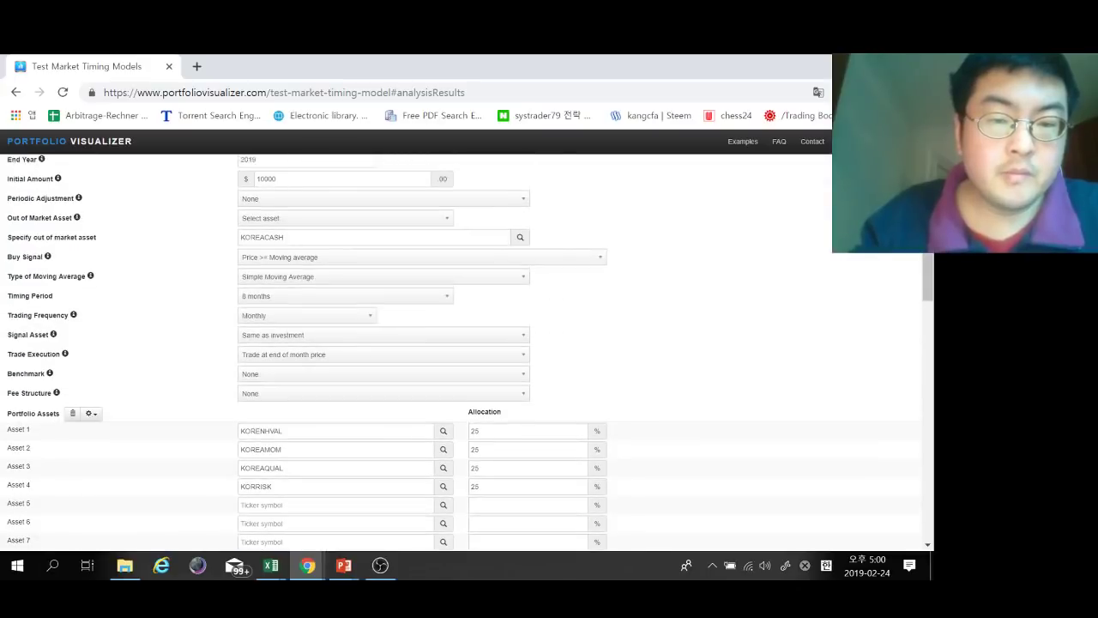
pyautogui.scroll(-10, 467, 352)
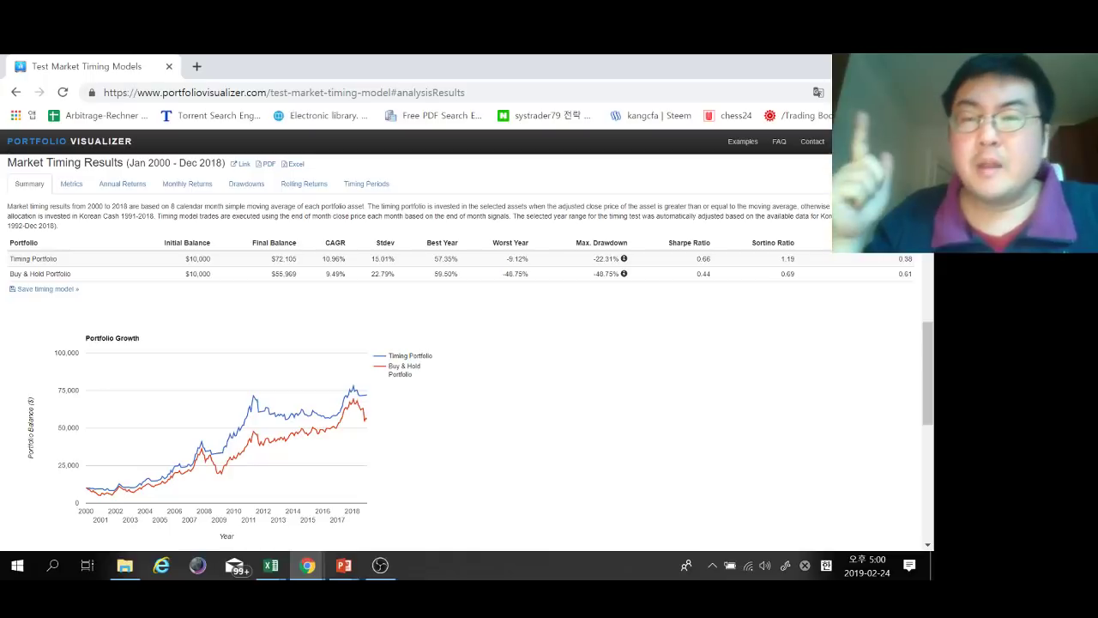
# Step: Change the timing model from Moving Averages for Portfolio to Relative Strength
pyautogui.moveTo(927, 369); pyautogui.dragTo(927, 184)
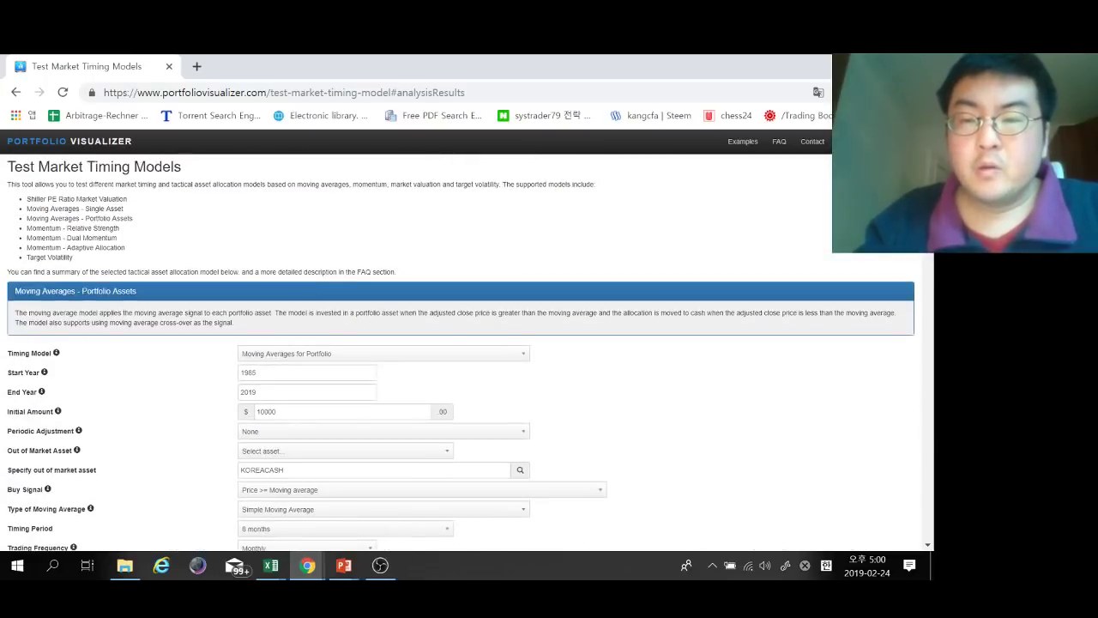
pyautogui.click(470, 353)
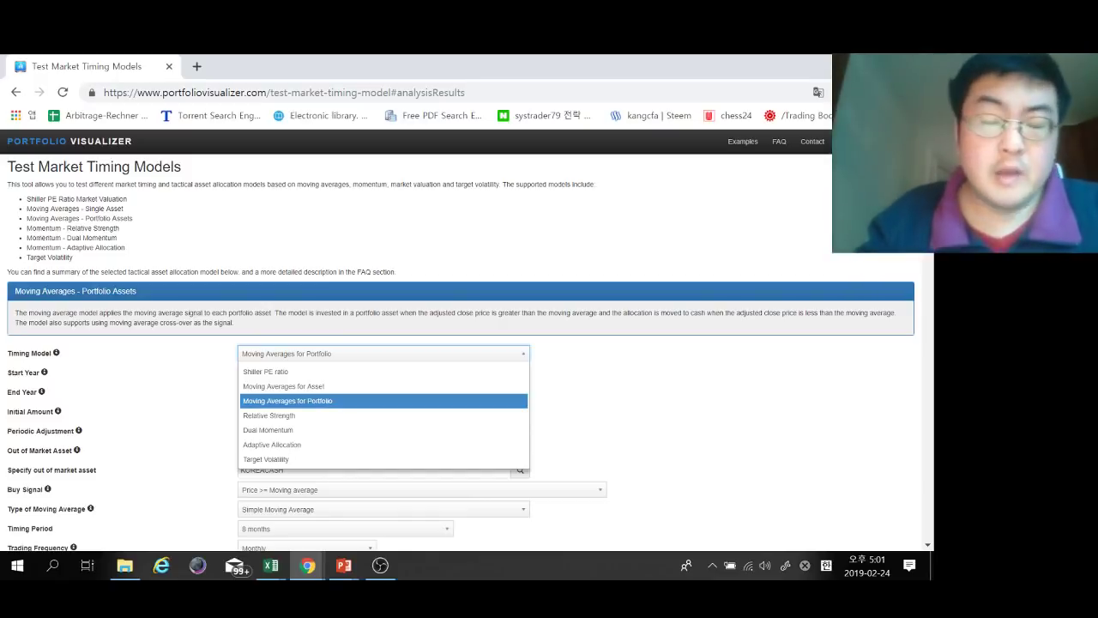
pyautogui.press('Down')
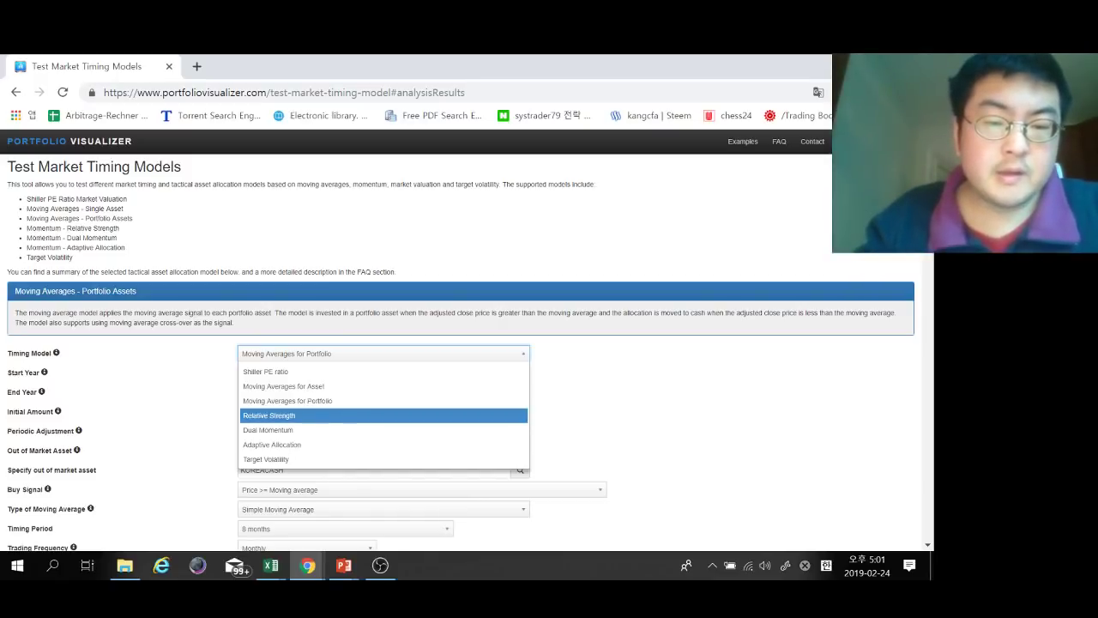
pyautogui.press('Return')
pyautogui.scroll(-1, 461, 352)
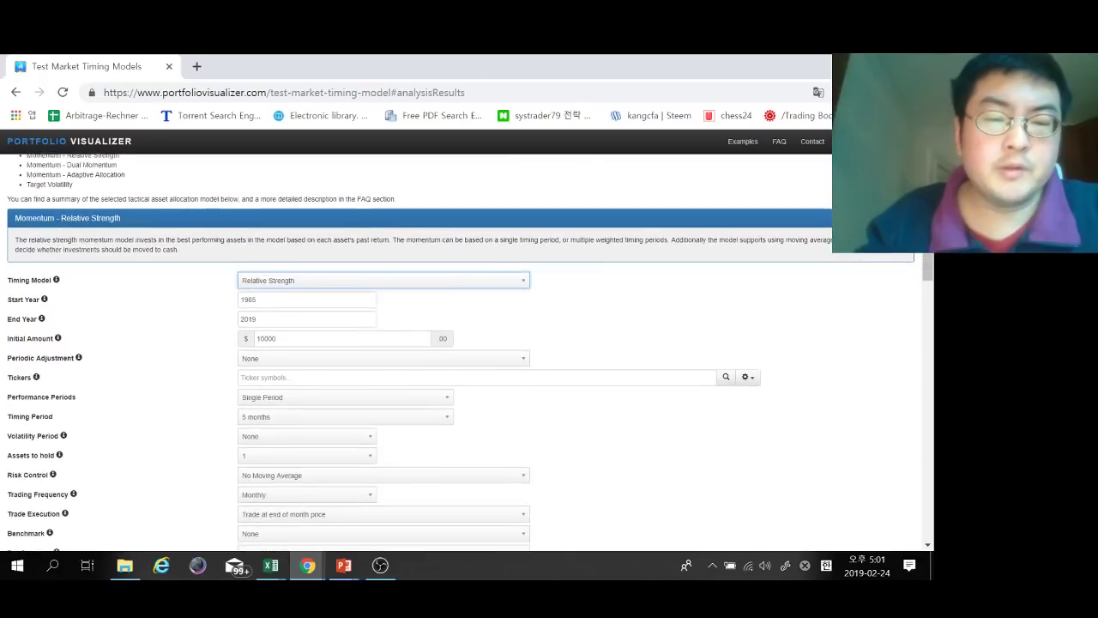
pyautogui.scroll(-1, 467, 352)
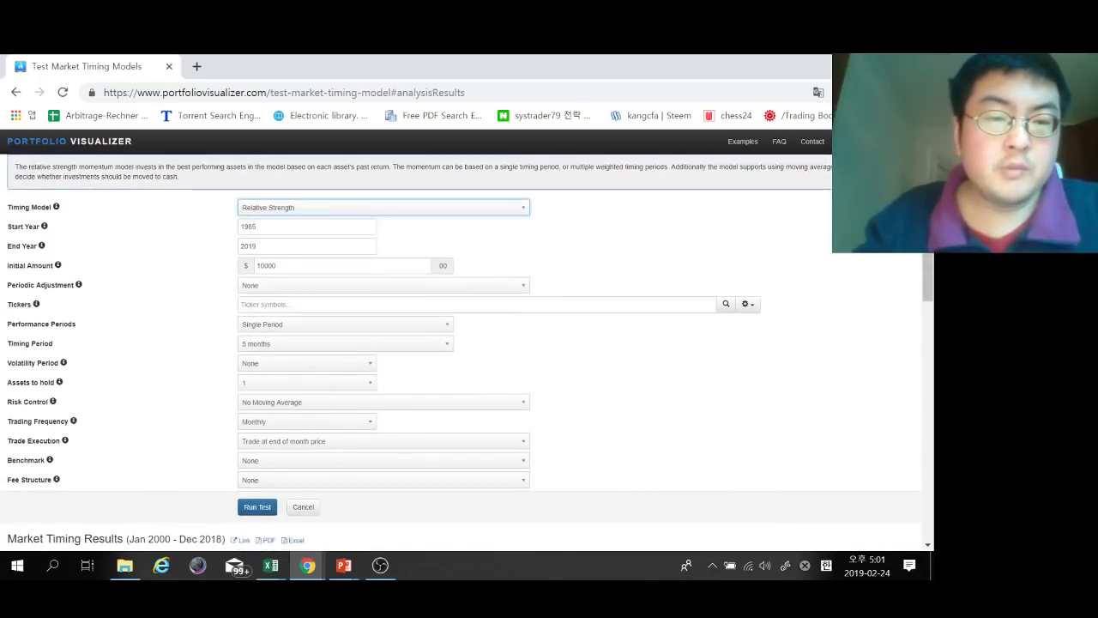
# Step: Enter the tickers KORENHVAL, KOREAMOM, KOREAQUAL and KORRISK for the relative strength model, and set its timing period to 3 months
pyautogui.click(463, 305)
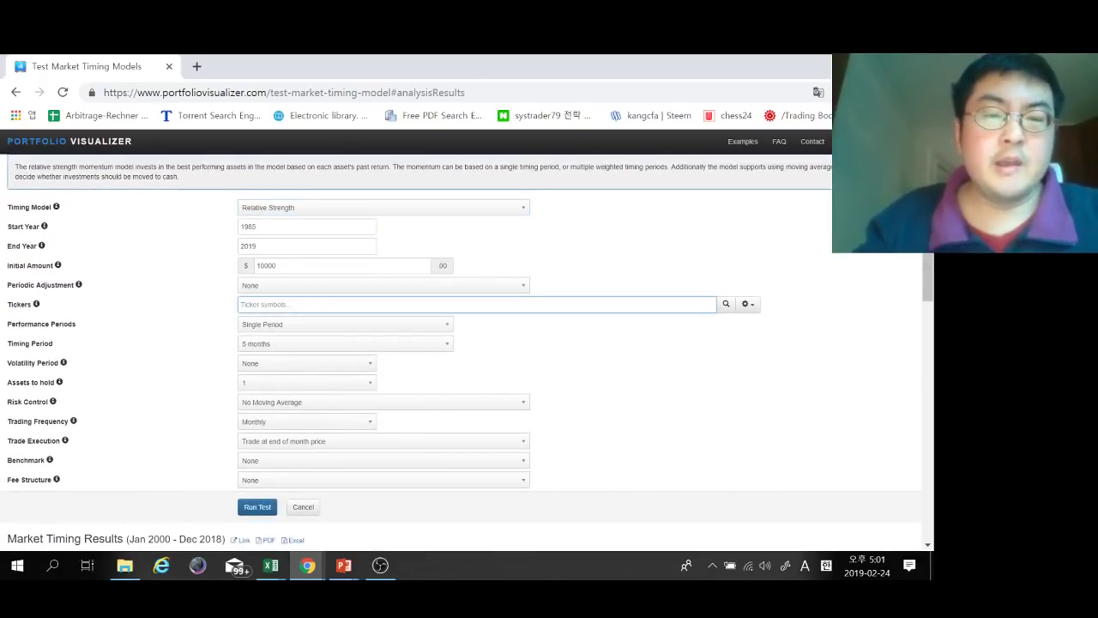
pyautogui.write('I')
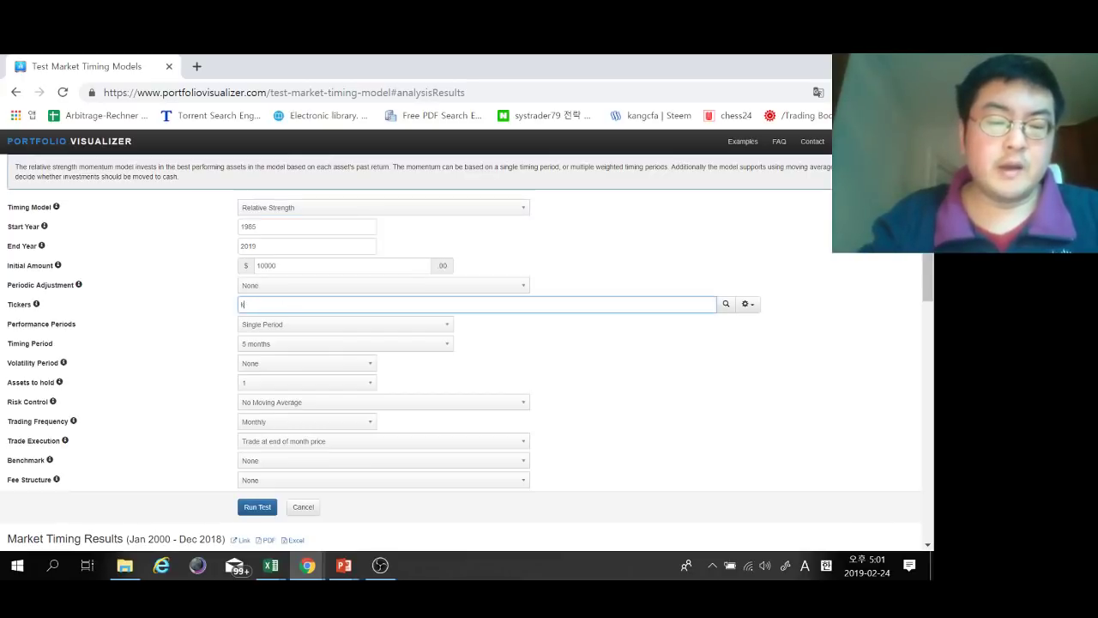
pyautogui.write('orenhv')
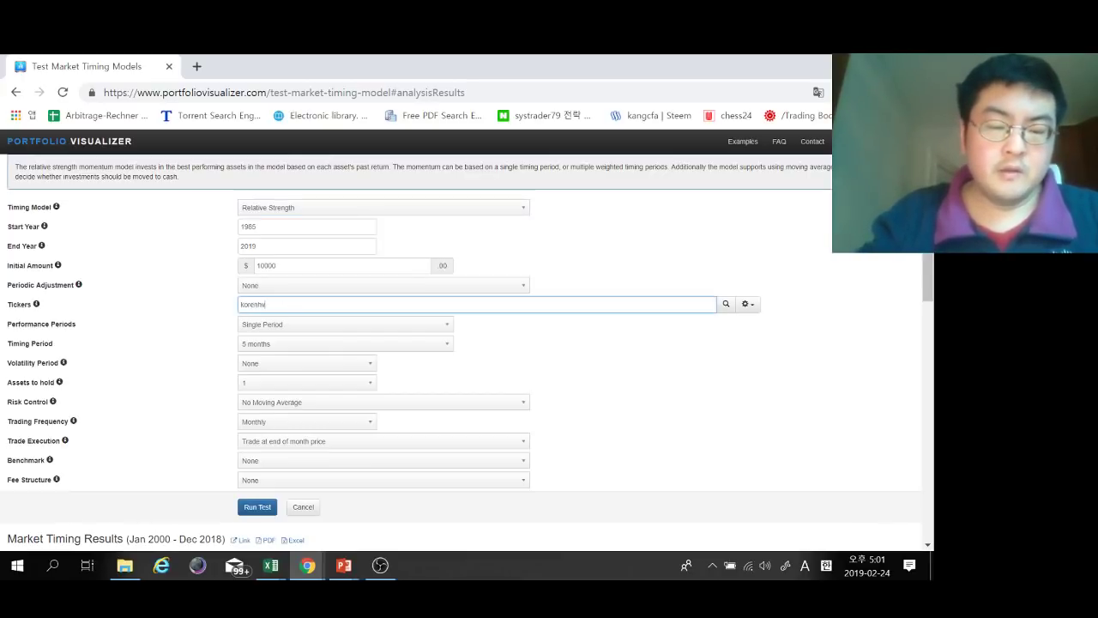
pyautogui.write('al korea')
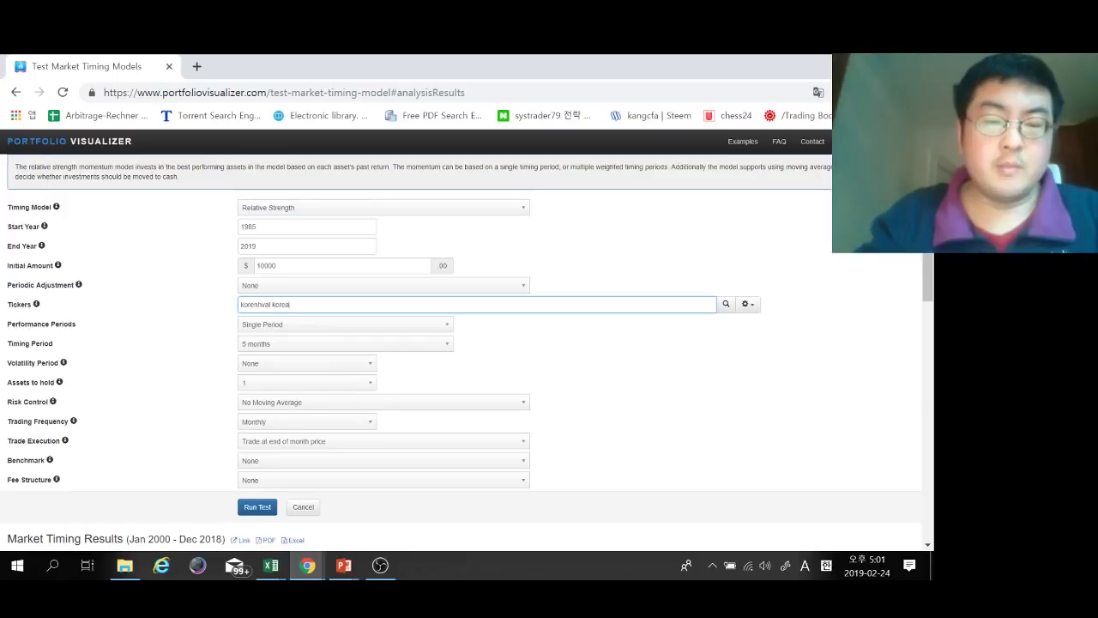
pyautogui.write('mom korea')
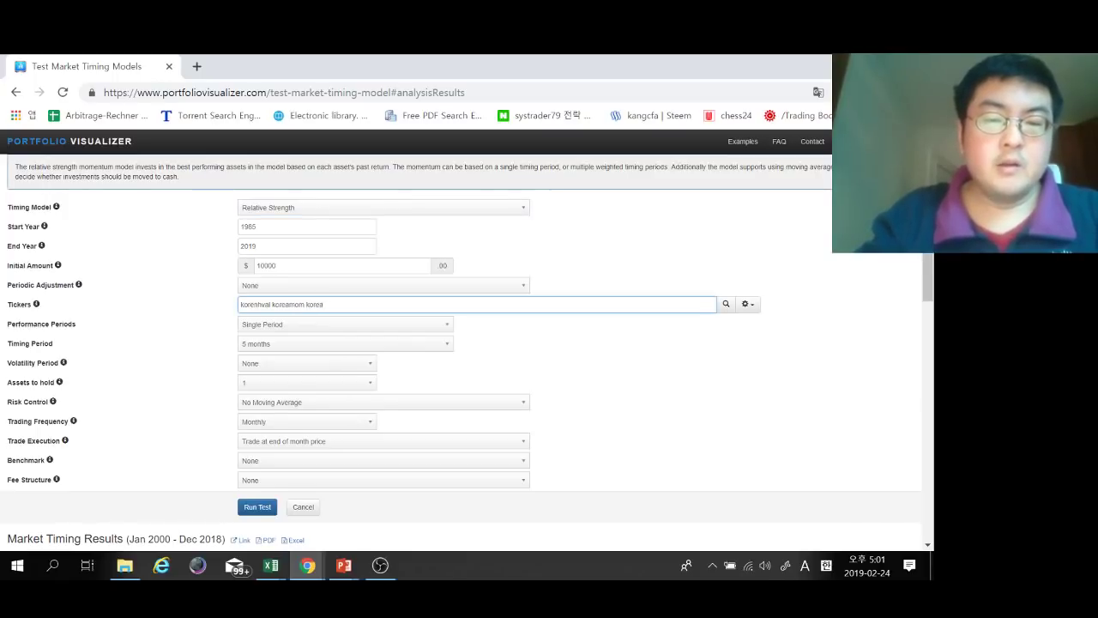
pyautogui.write('qual korrisk')
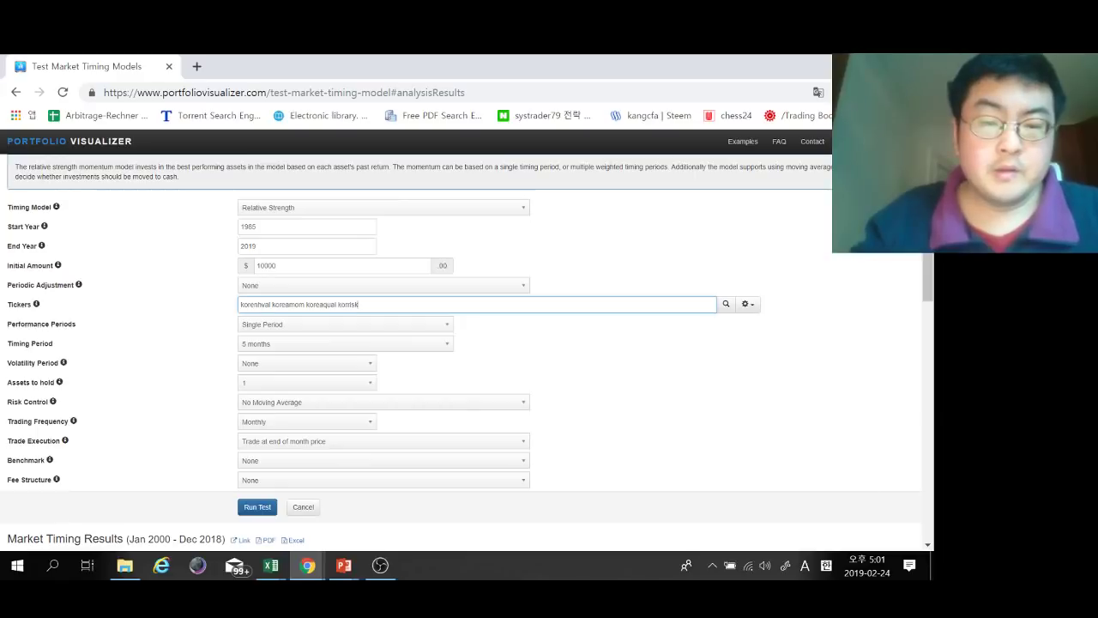
pyautogui.press('Return')
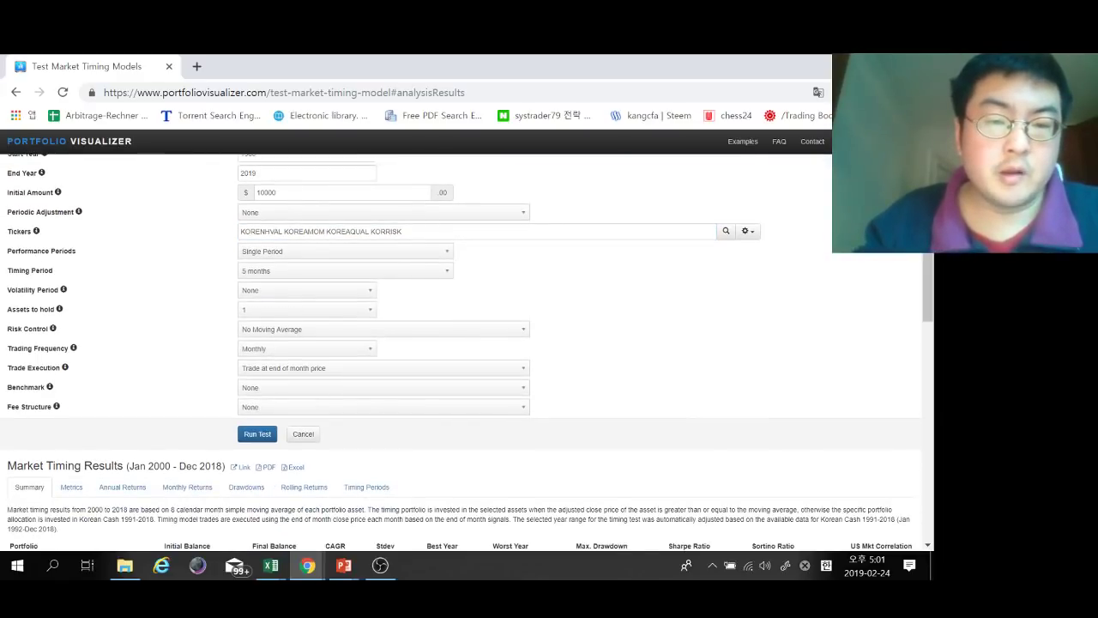
pyautogui.click(345, 271)
pyautogui.press('Return')
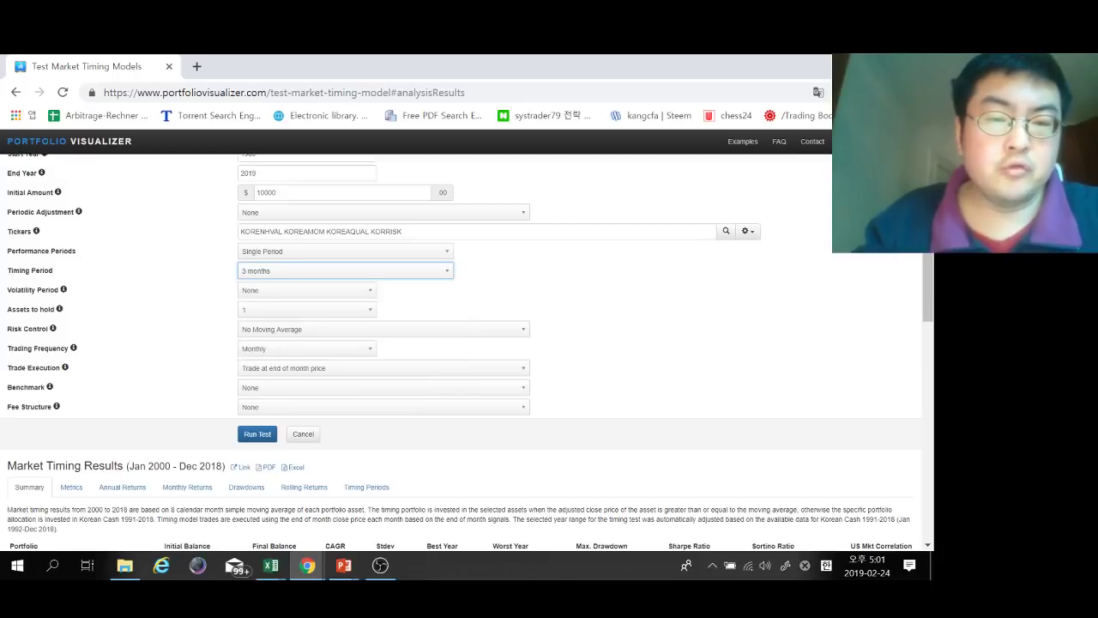
# Step: Keep the number of assets to hold at 1 and run the relative strength test with the 3-month timing period
pyautogui.click(600, 300)
pyautogui.scroll(1, 549, 343)
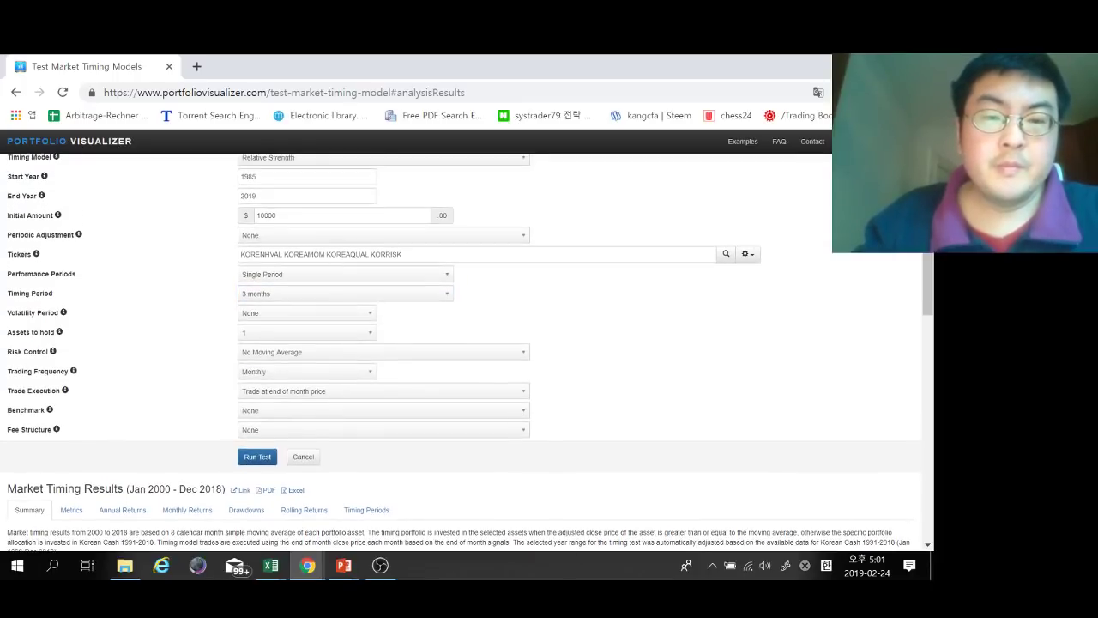
pyautogui.click(360, 254)
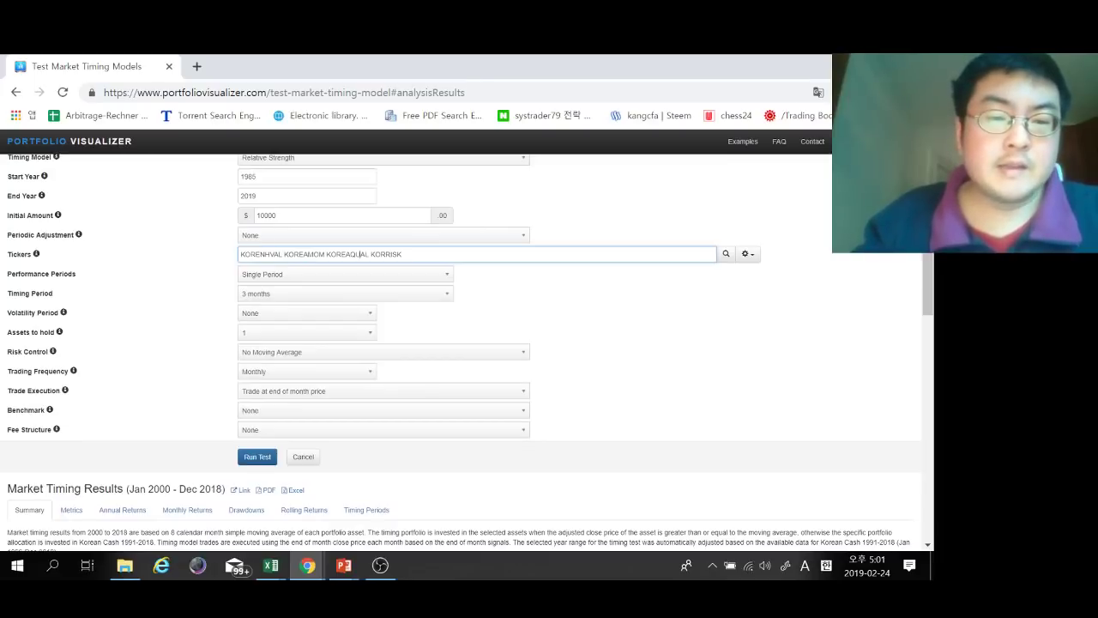
pyautogui.click(307, 333)
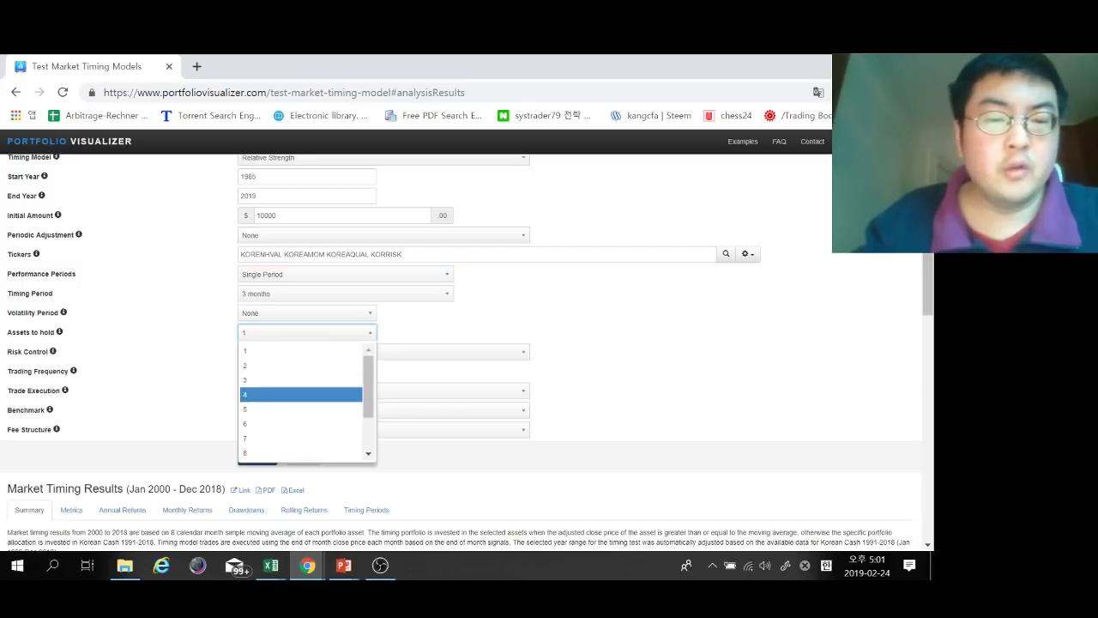
pyautogui.click(300, 351)
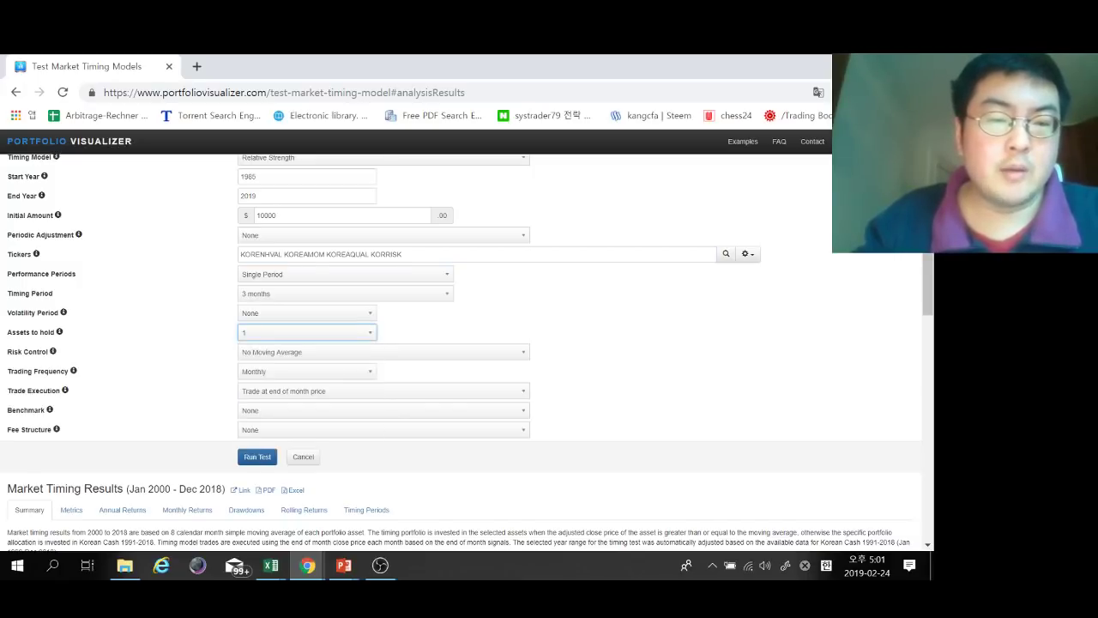
pyautogui.scroll(-1, 463, 352)
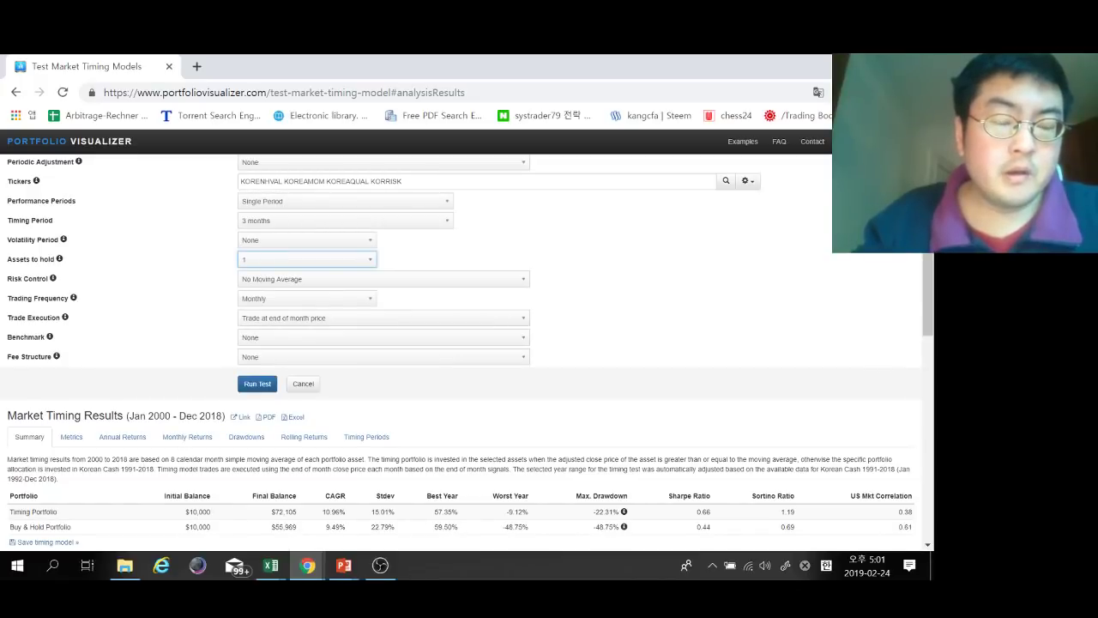
pyautogui.click(257, 384)
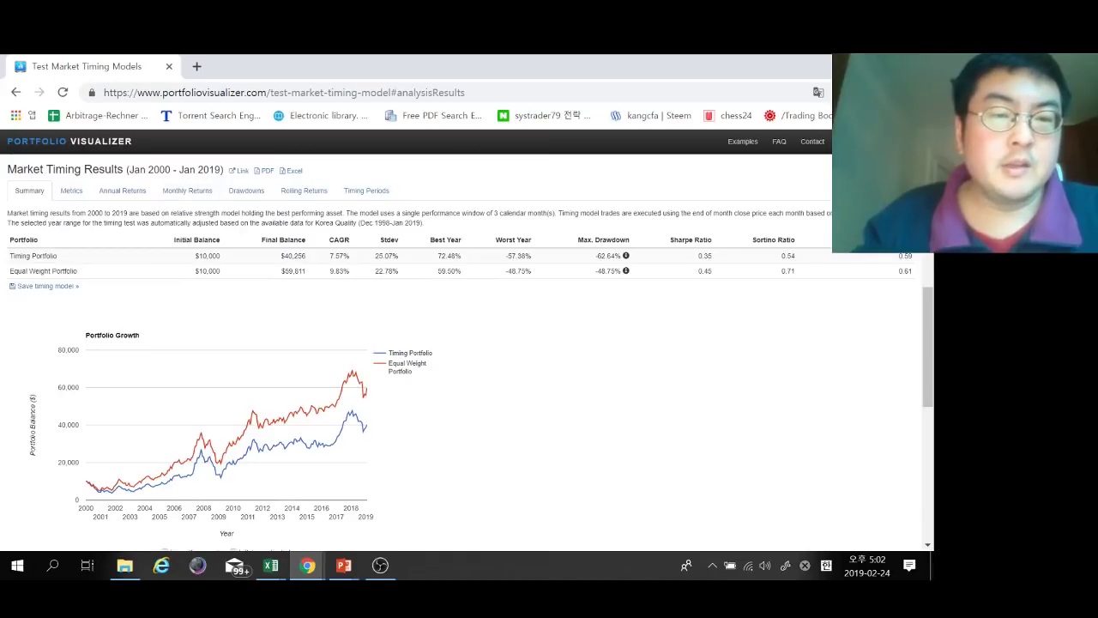
# Step: Compare the timing and equal weight portfolios' test date range, CAGR and maximum drawdown, and check the timing portfolio's standard deviation and Sharpe ratio
pyautogui.moveTo(128, 169); pyautogui.dragTo(221, 169)
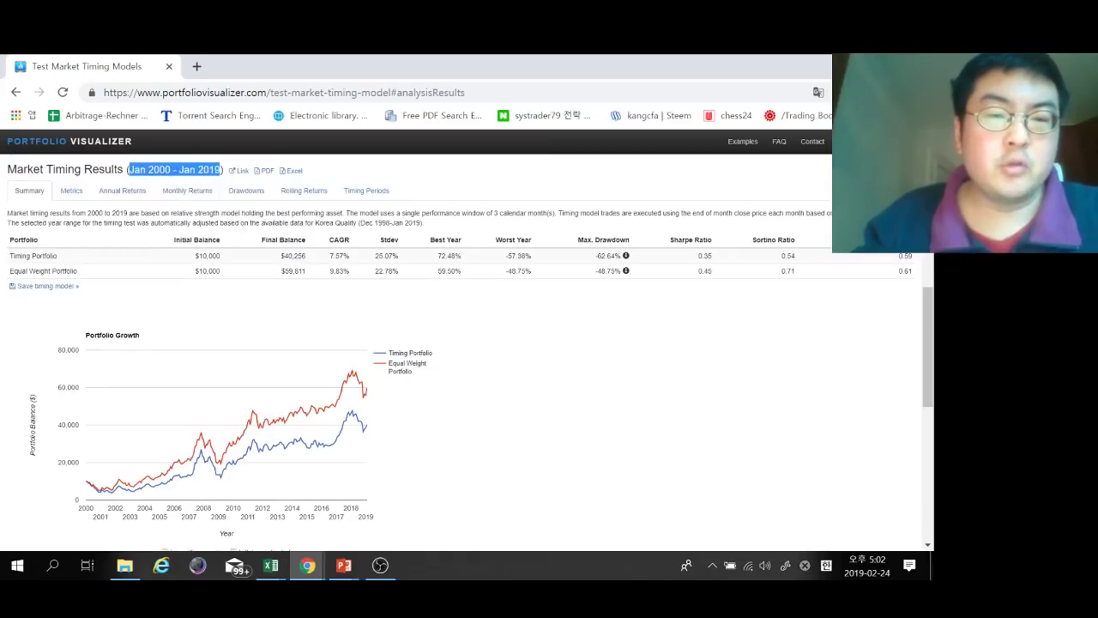
pyautogui.click(221, 169)
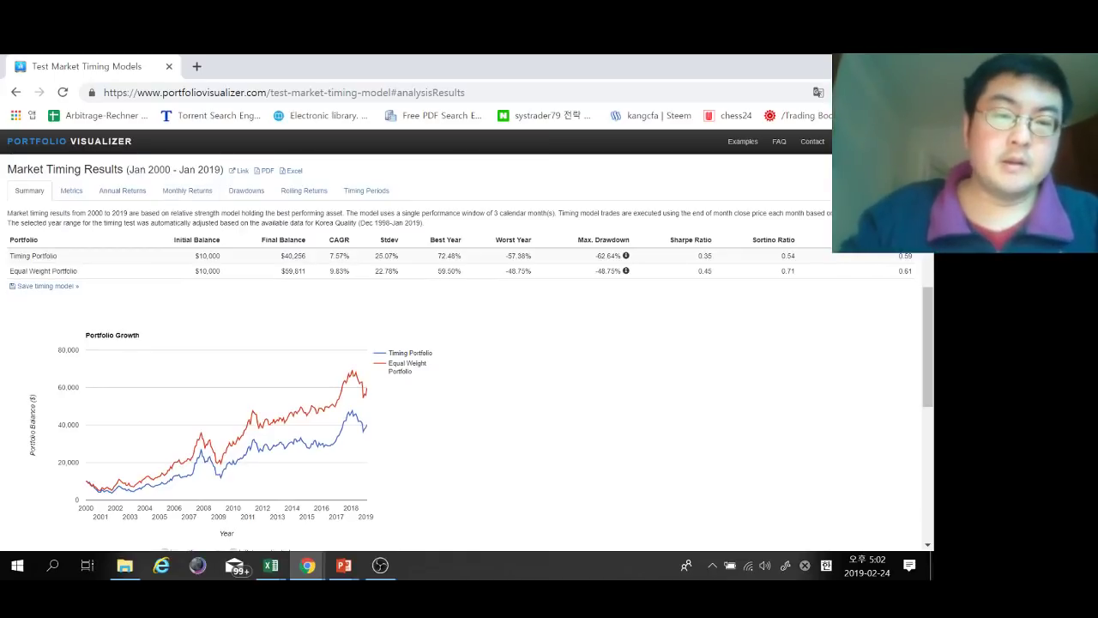
pyautogui.moveTo(364, 428)
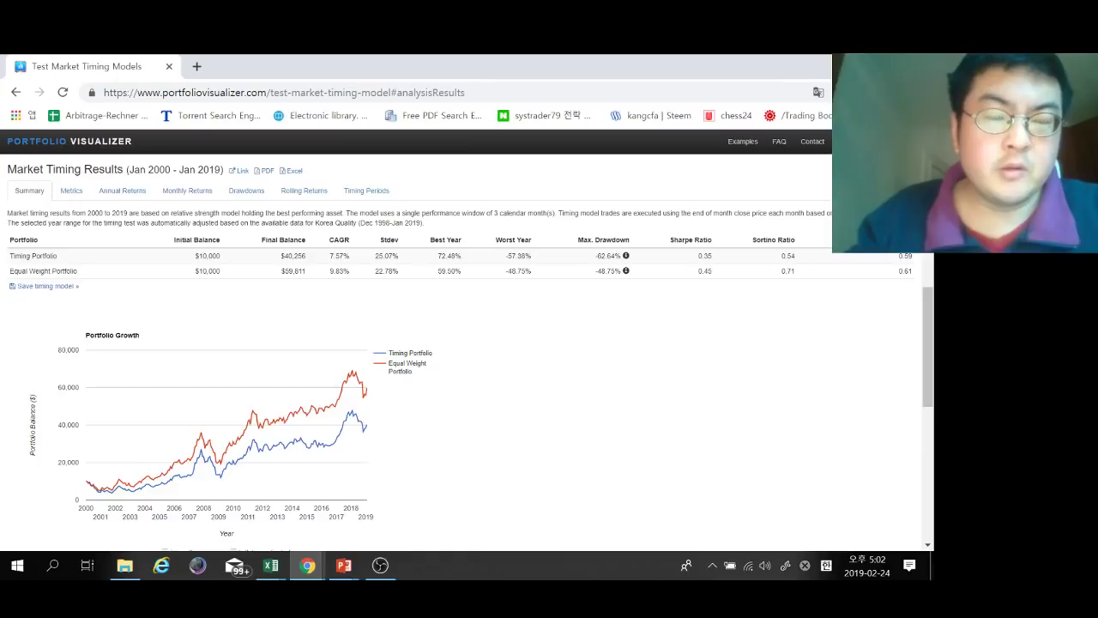
pyautogui.moveTo(329, 271); pyautogui.dragTo(350, 271)
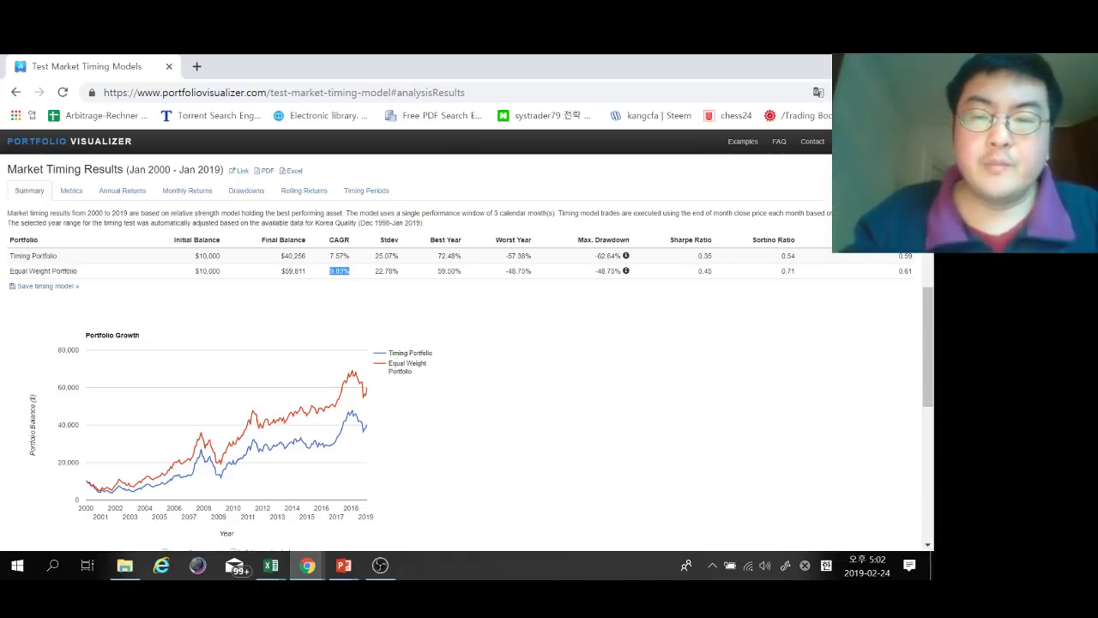
pyautogui.moveTo(595, 271); pyautogui.dragTo(615, 271)
pyautogui.click(616, 271)
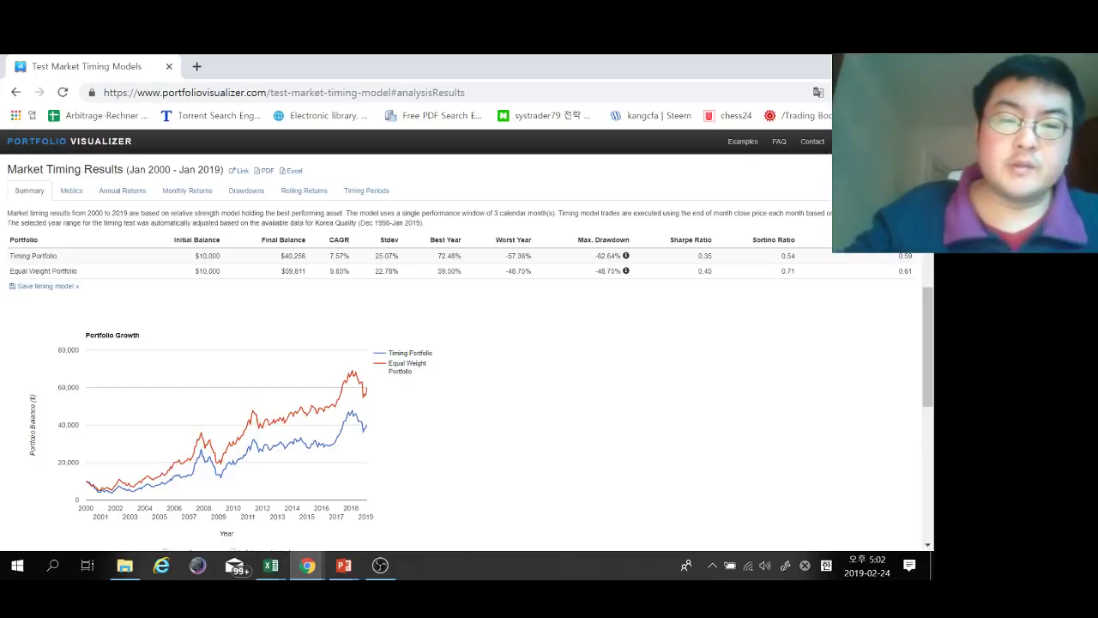
pyautogui.moveTo(330, 256); pyautogui.dragTo(350, 255)
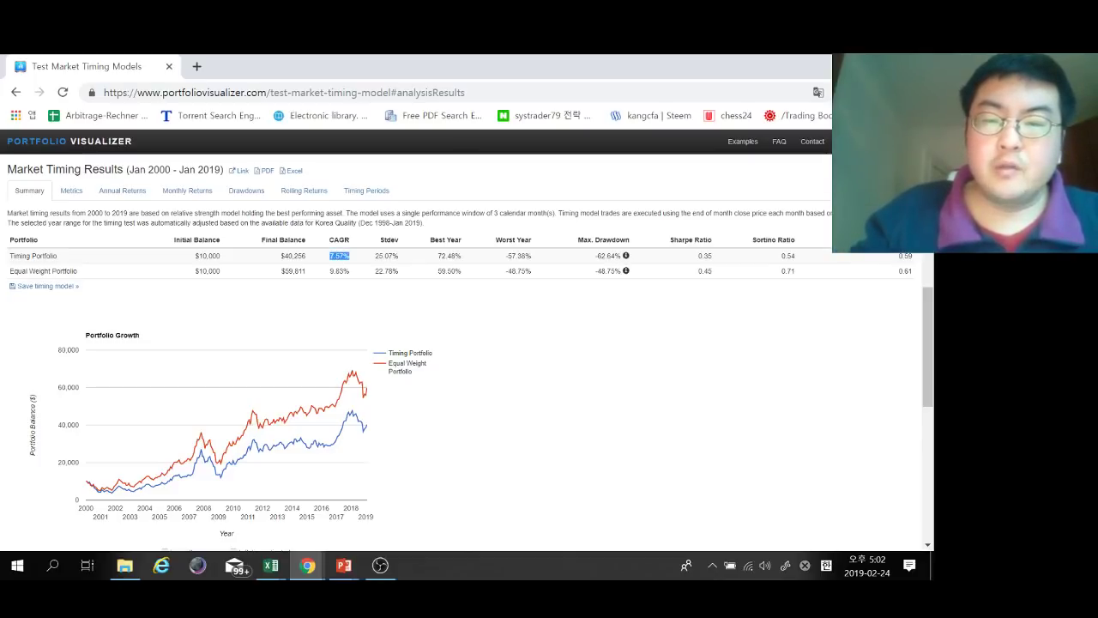
pyautogui.moveTo(595, 255); pyautogui.dragTo(616, 255)
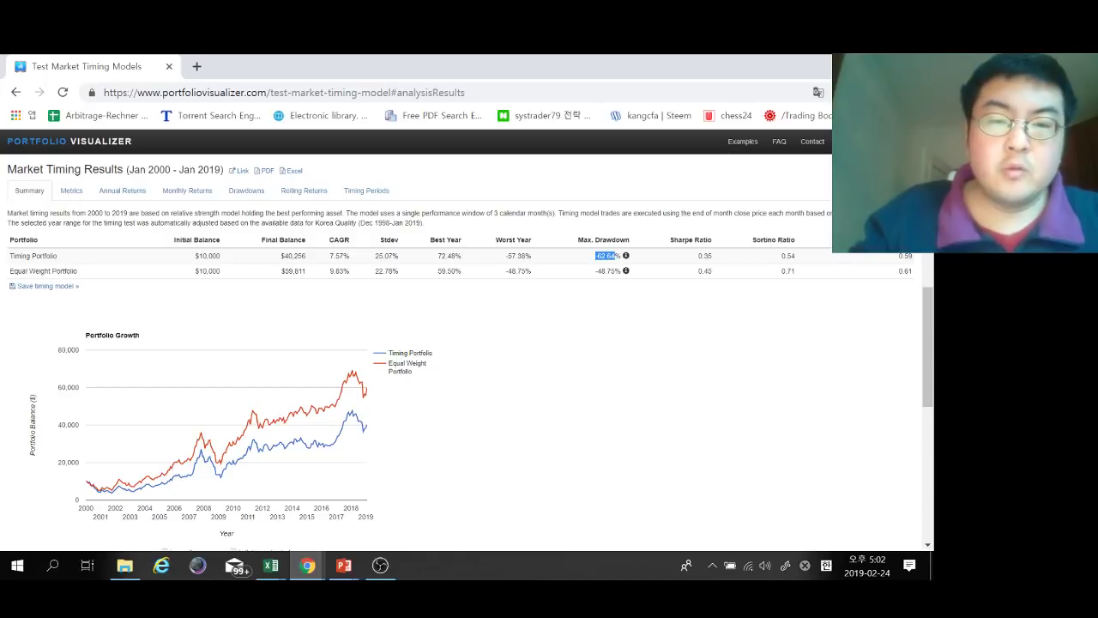
pyautogui.moveTo(375, 256); pyautogui.dragTo(399, 256)
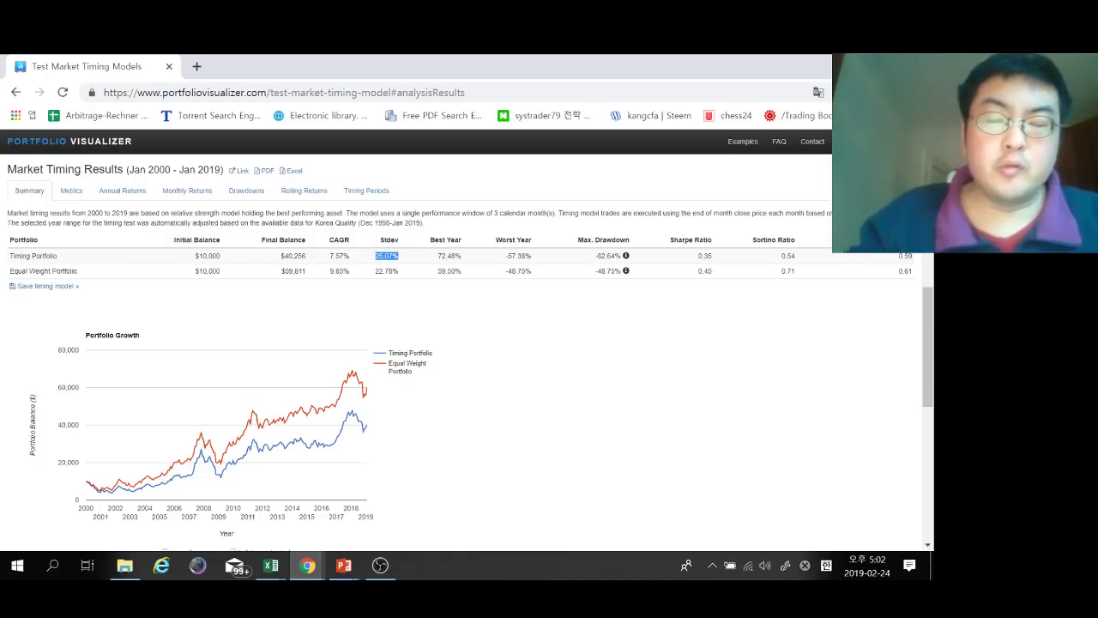
pyautogui.moveTo(698, 255); pyautogui.dragTo(712, 255)
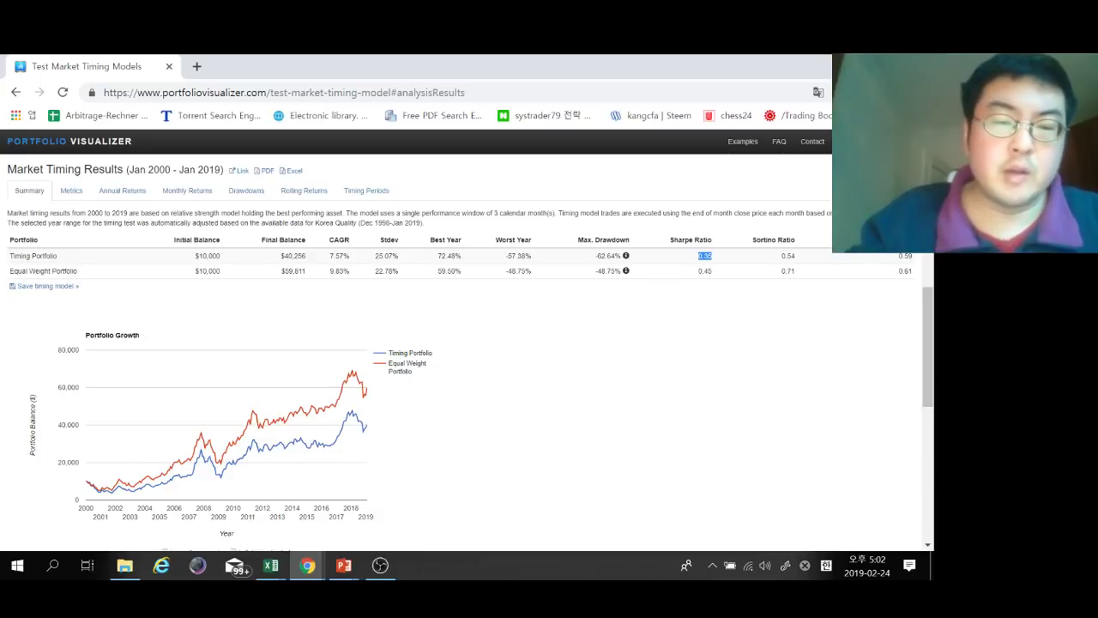
# Step: Run the relative strength test with a 6-month timing period and compare the Sharpe ratios of both portfolios
pyautogui.scroll(3, 466, 351)
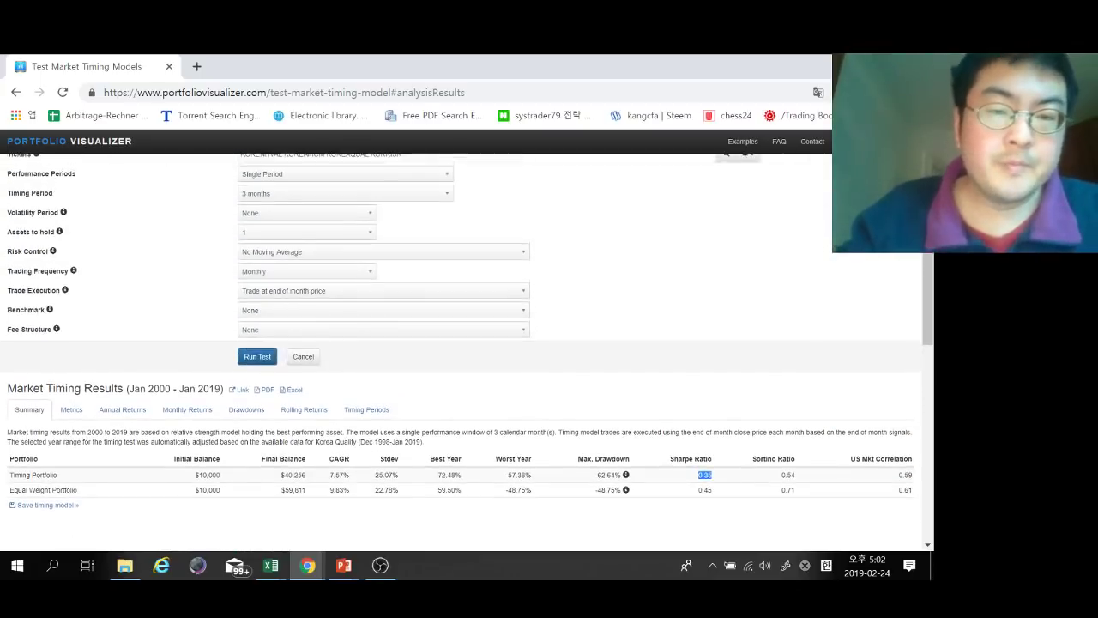
pyautogui.click(345, 266)
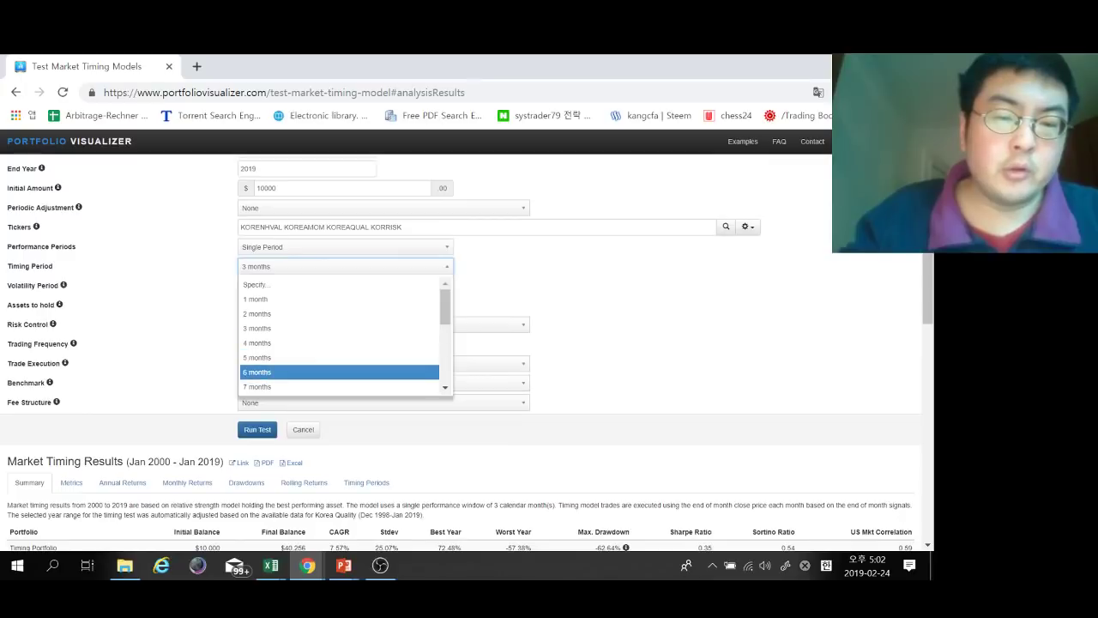
pyautogui.click(337, 372)
pyautogui.click(258, 429)
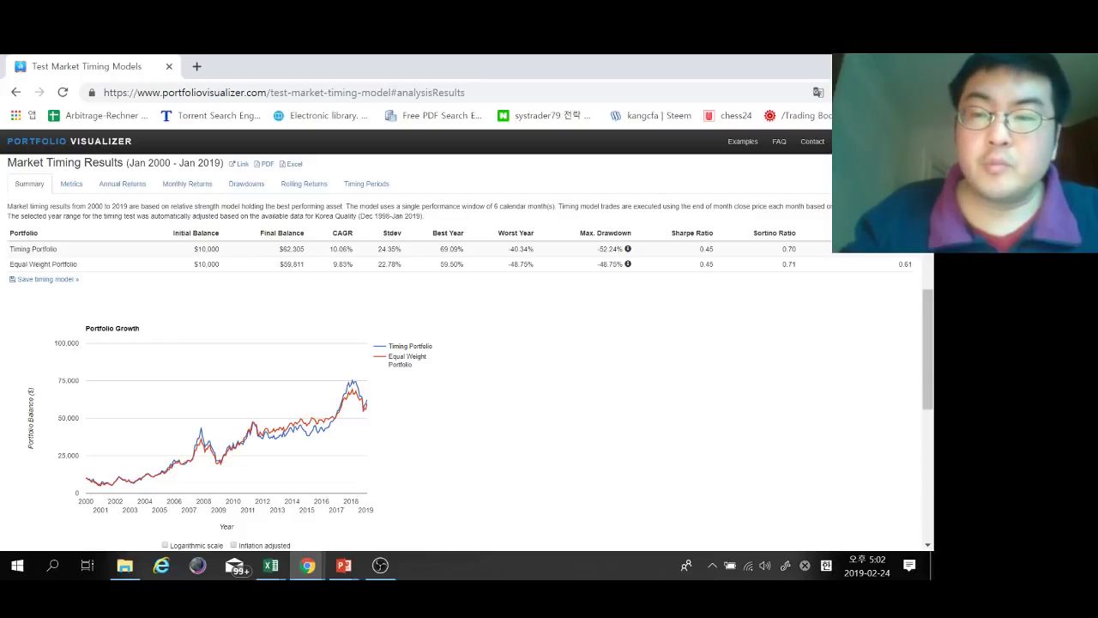
pyautogui.moveTo(714, 250)
pyautogui.mouseDown()
pyautogui.moveTo(700, 250)
pyautogui.moveTo(713, 264)
pyautogui.mouseUp()
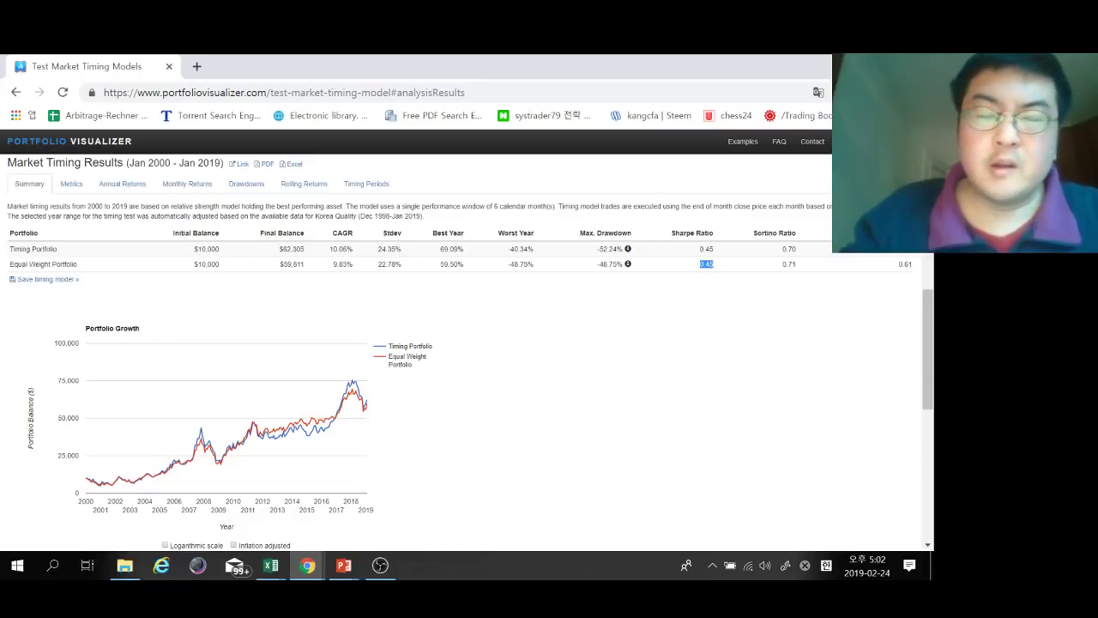
pyautogui.click(714, 265)
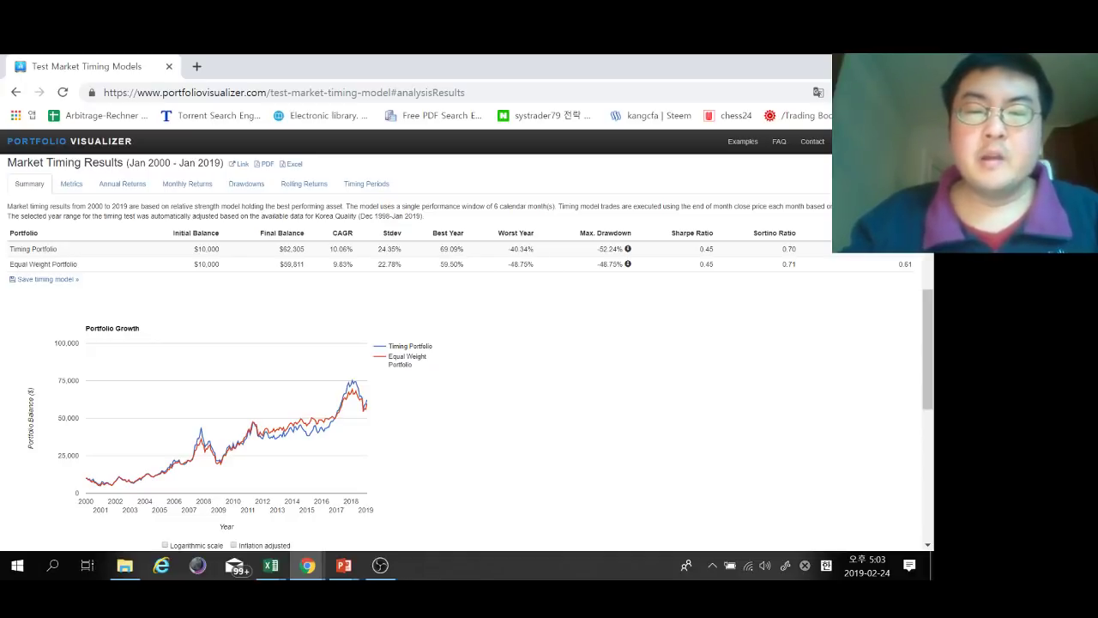
# Step: Run the relative strength test with a 12-month timing period
pyautogui.scroll(4, 463, 351)
pyautogui.click(345, 259)
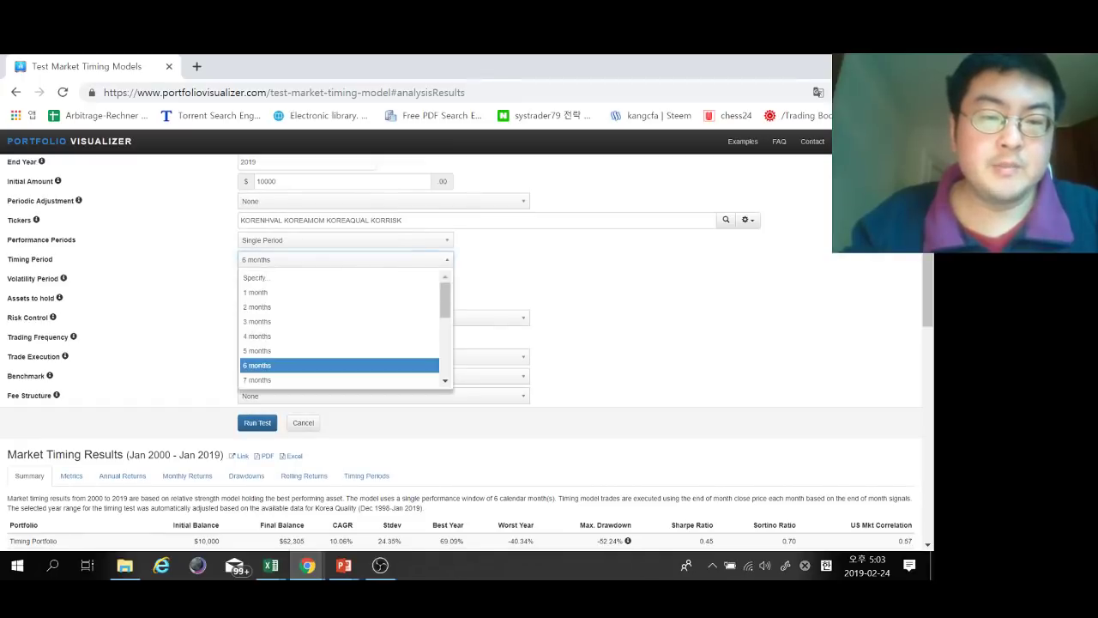
pyautogui.press('Down')
pyautogui.press('Down')
pyautogui.press('Down')
pyautogui.press('Down')
pyautogui.press('Down')
pyautogui.press('Down')
pyautogui.press('Down')
pyautogui.press('Return')
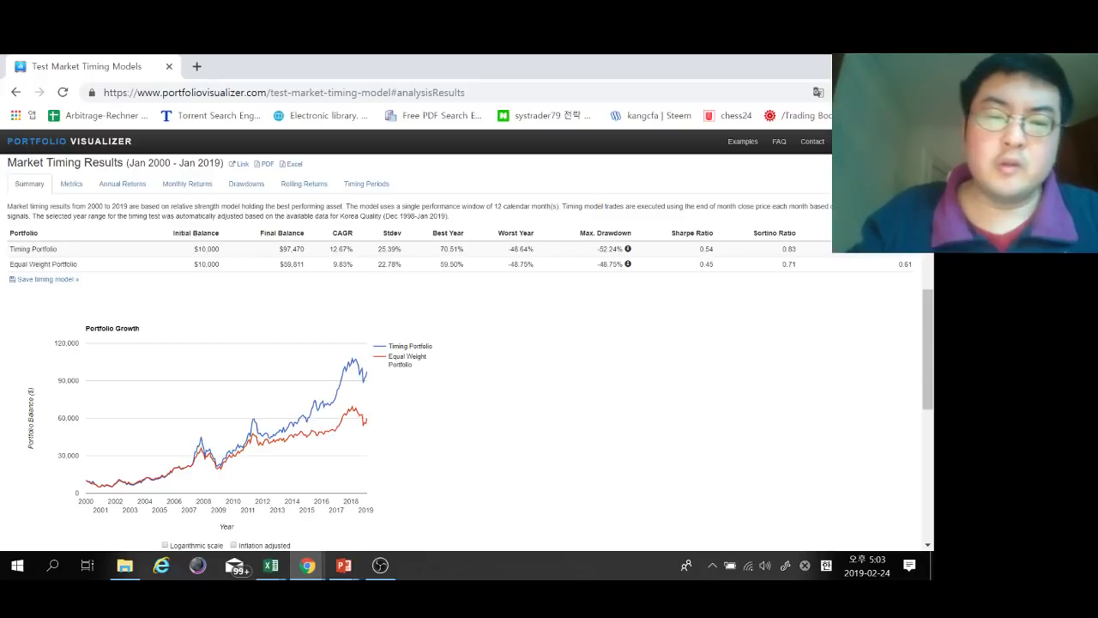
# Step: Run the relative strength test with a 1-month timing period and check the timing portfolio's Sharpe ratio
pyautogui.scroll(5, 467, 352)
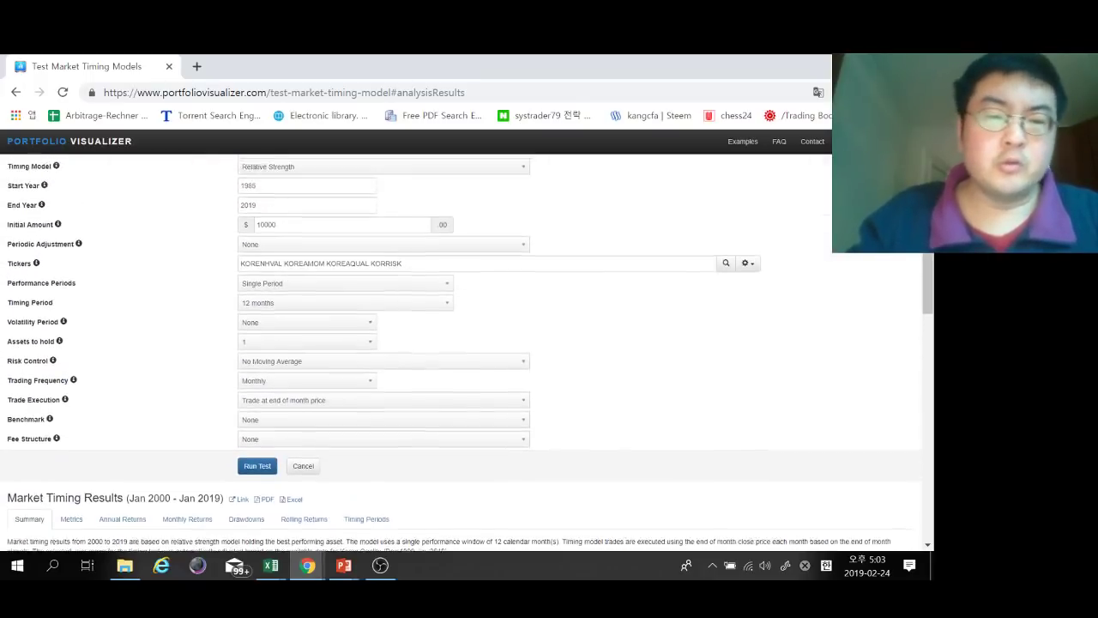
pyautogui.click(345, 333)
pyautogui.scroll(2, 340, 365)
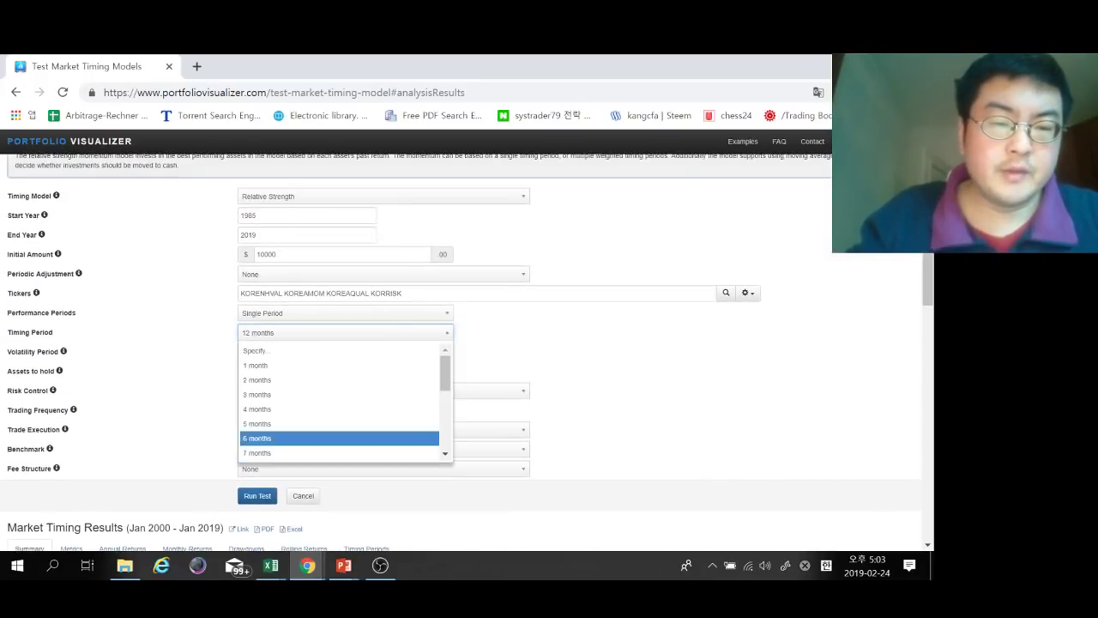
pyautogui.click(340, 365)
pyautogui.click(257, 496)
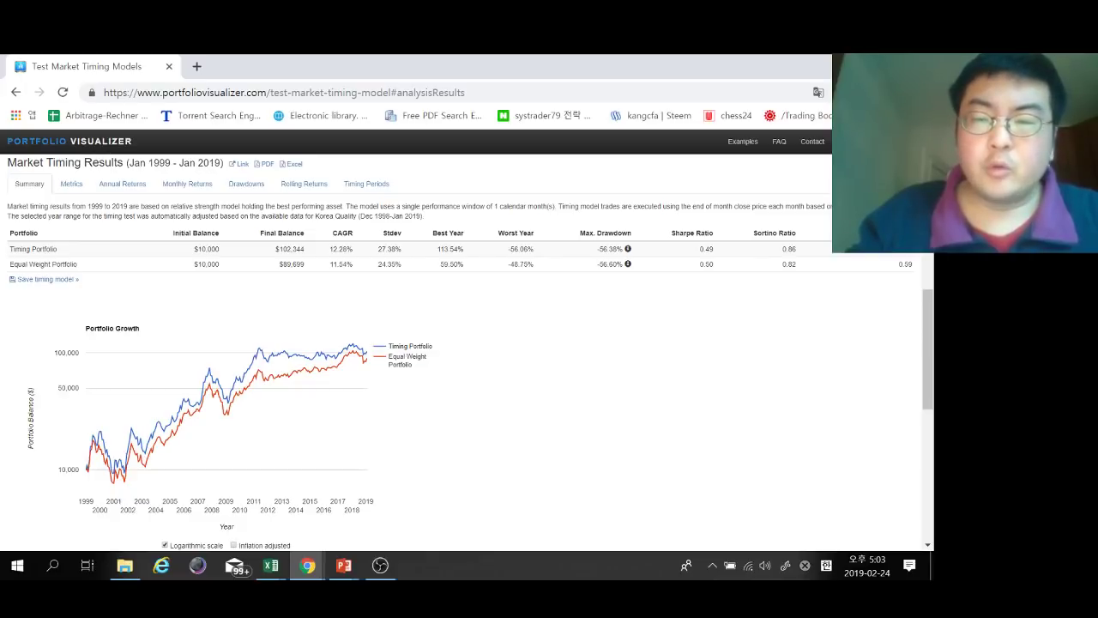
pyautogui.doubleClick(706, 248)
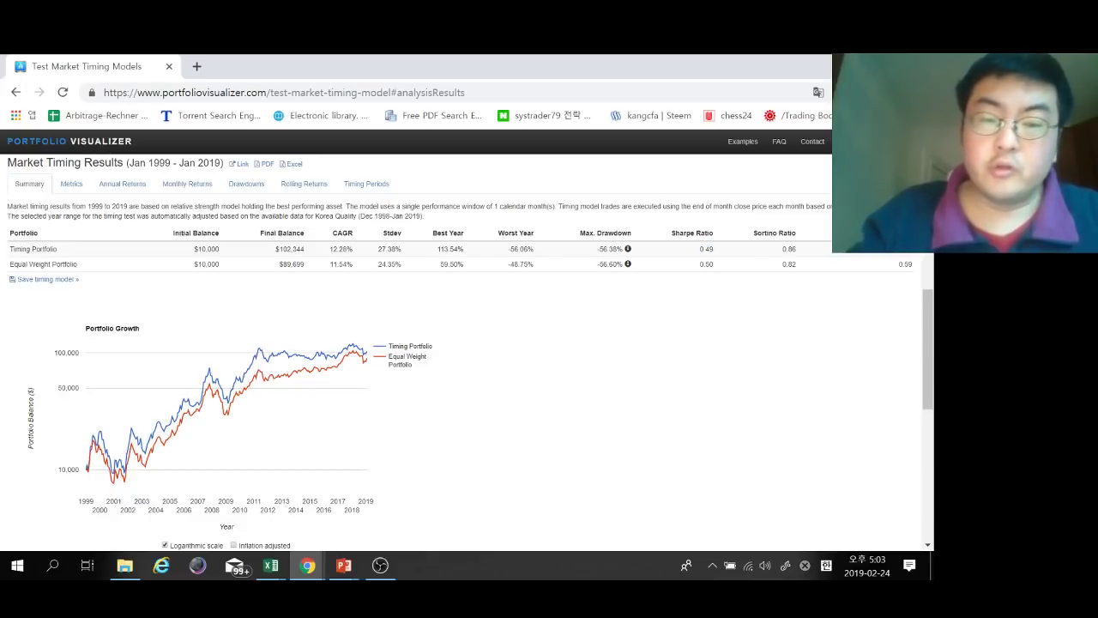
# Step: Switch the relative strength model's performance periods from Single Period to Multiple Periods
pyautogui.scroll(3, 463, 343)
pyautogui.scroll(1, 463, 343)
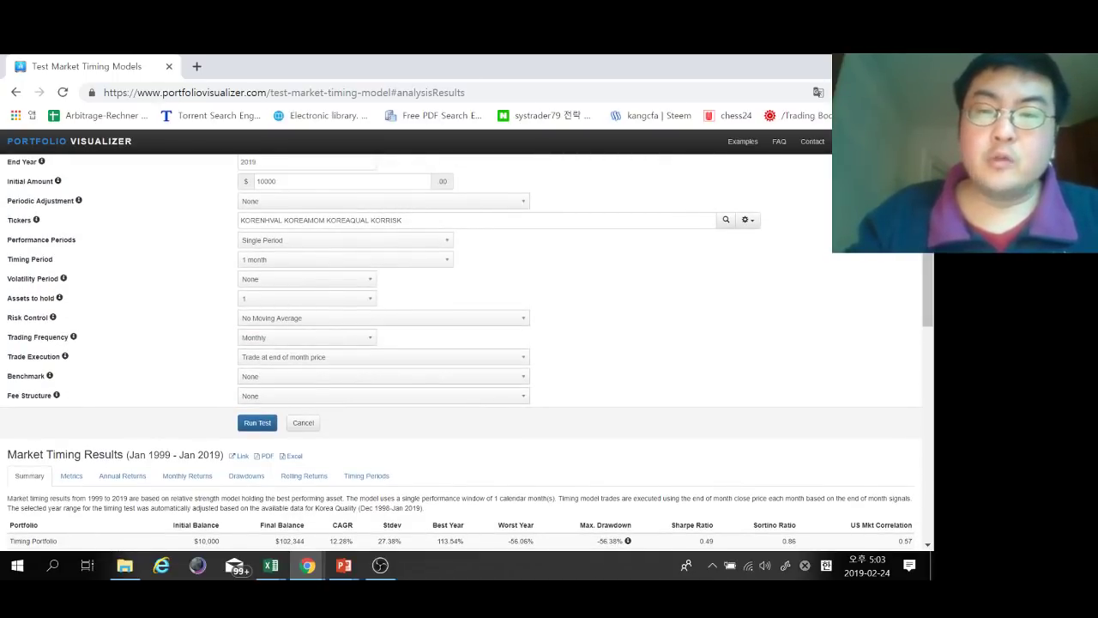
pyautogui.scroll(1, 463, 343)
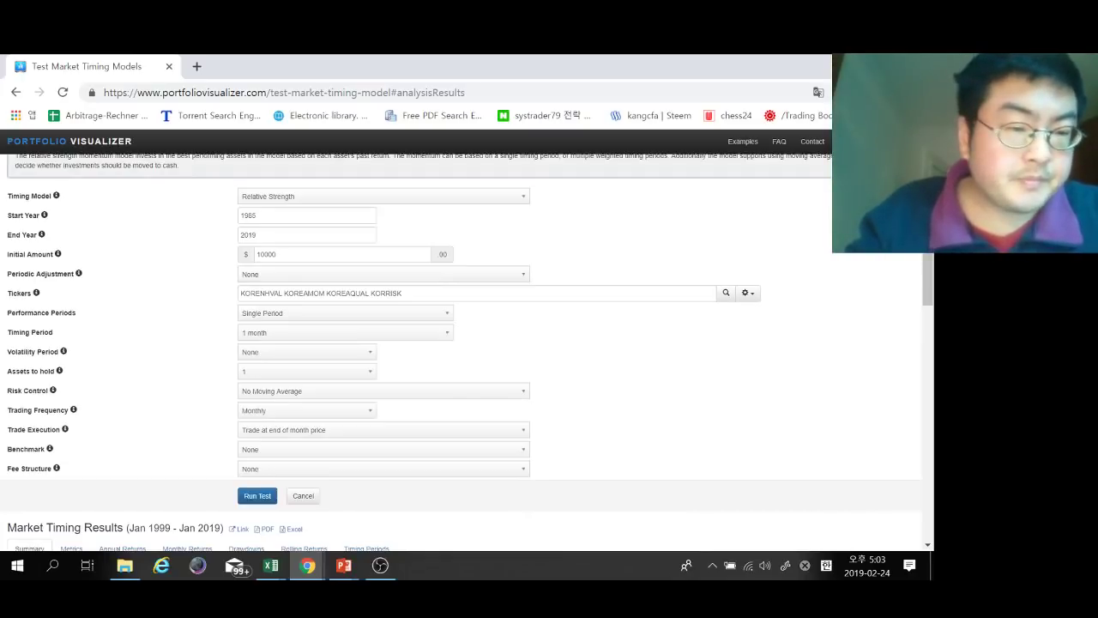
pyautogui.click(346, 313)
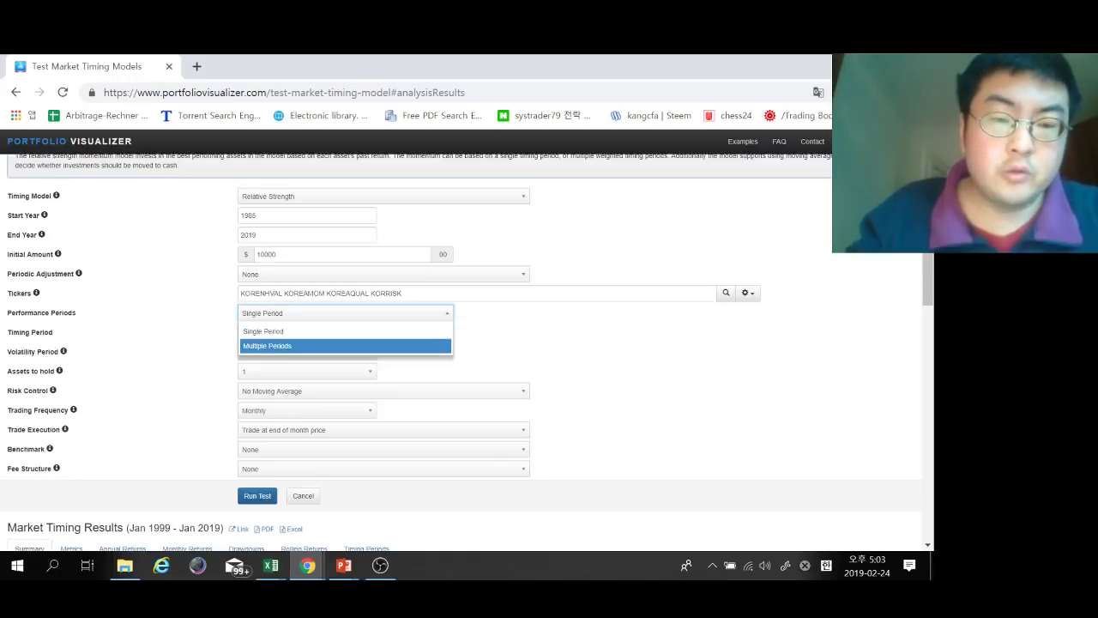
pyautogui.click(346, 313)
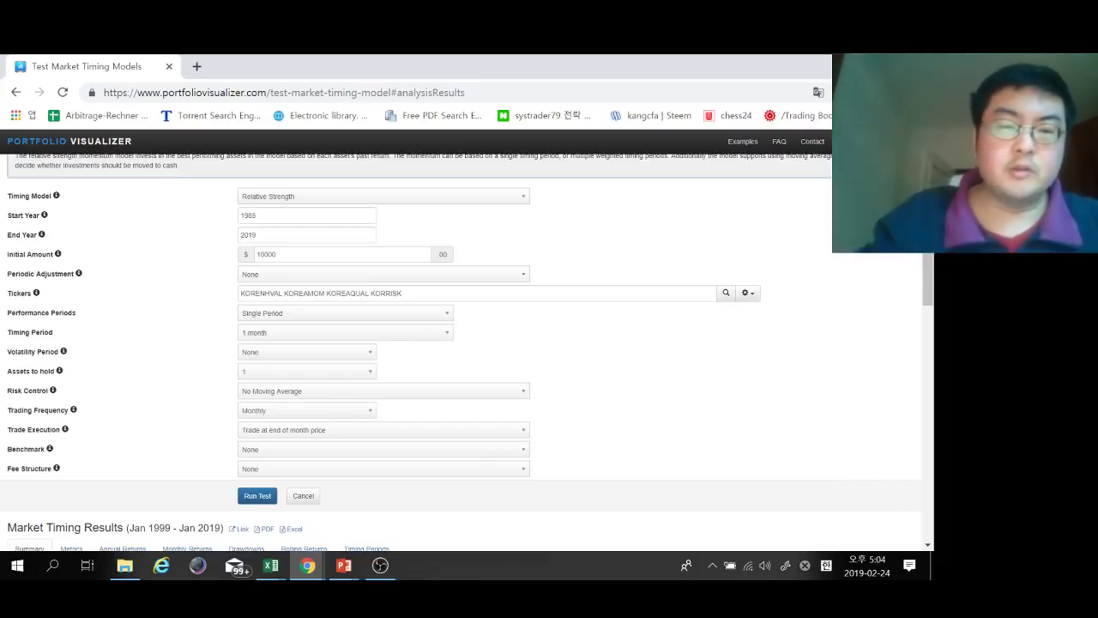
pyautogui.click(345, 313)
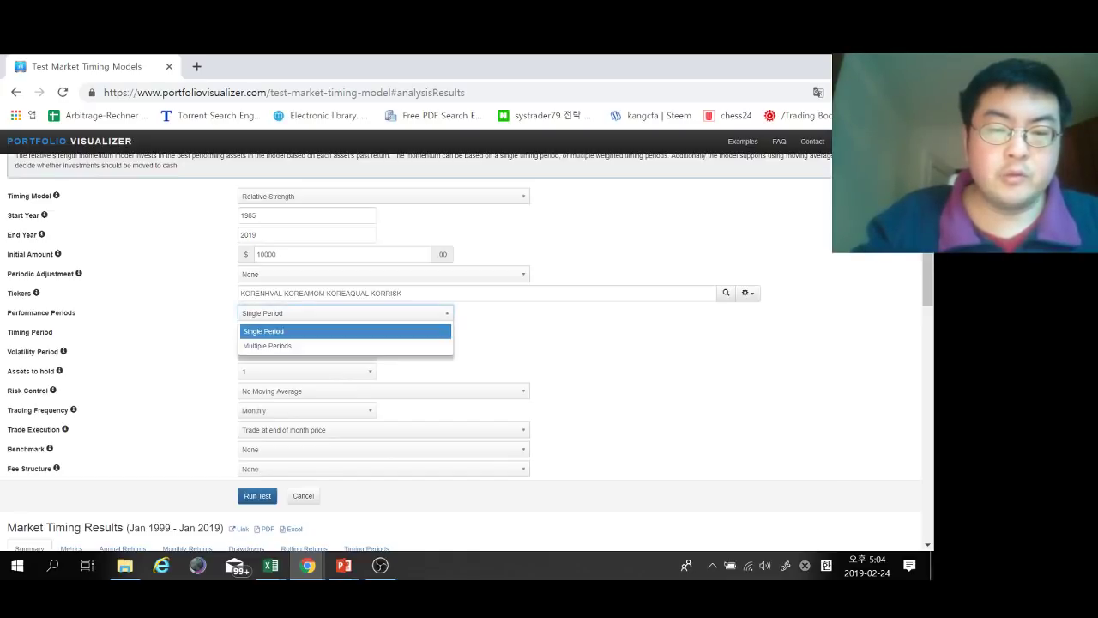
pyautogui.click(267, 346)
pyautogui.scroll(-3, 463, 351)
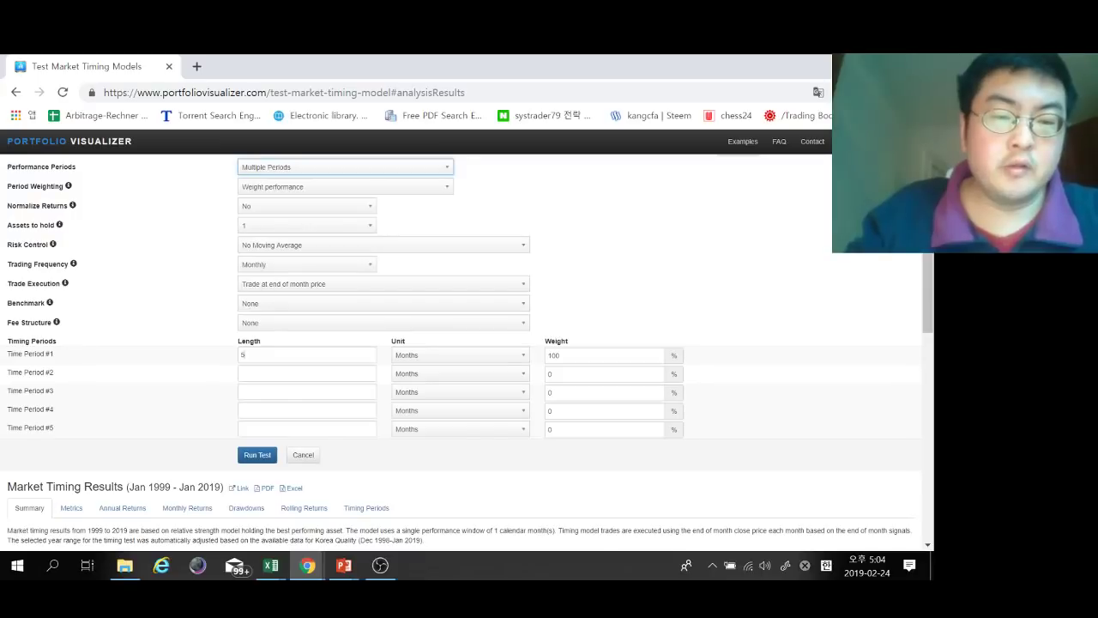
# Step: Set the lengths of Time Periods #1 to #5 to 1, 2, 3, 4 and 5 months respectively
pyautogui.moveTo(245, 355); pyautogui.dragTo(240, 354)
pyautogui.write('1')
pyautogui.press('Tab')
pyautogui.write('2')
pyautogui.press('Tab')
pyautogui.write('3')
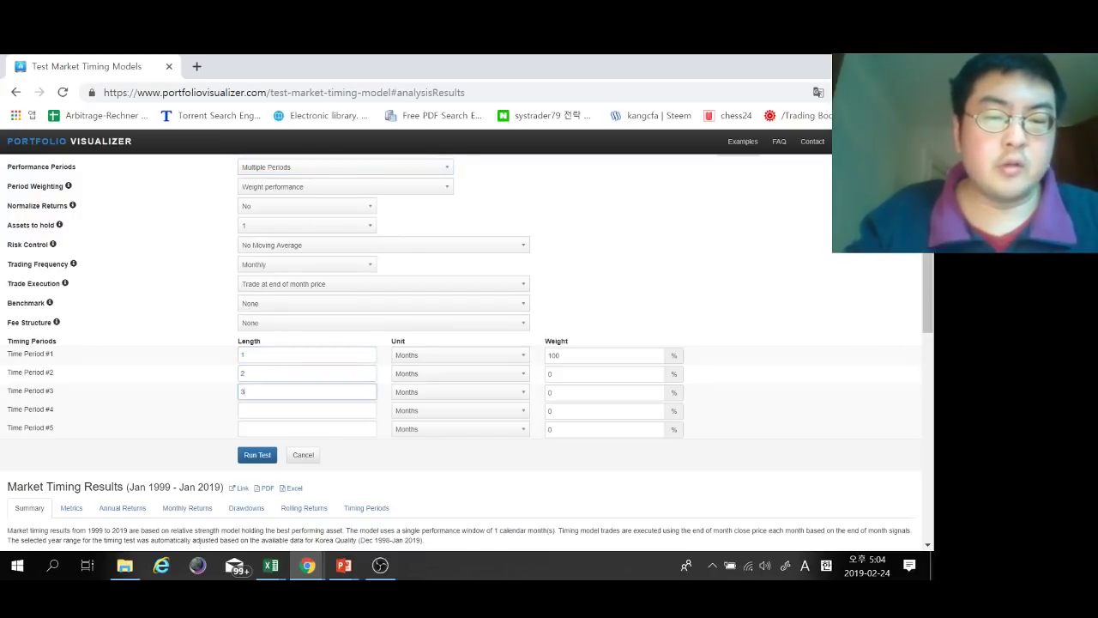
pyautogui.press('Tab')
pyautogui.write('4')
pyautogui.press('Tab')
pyautogui.write('5')
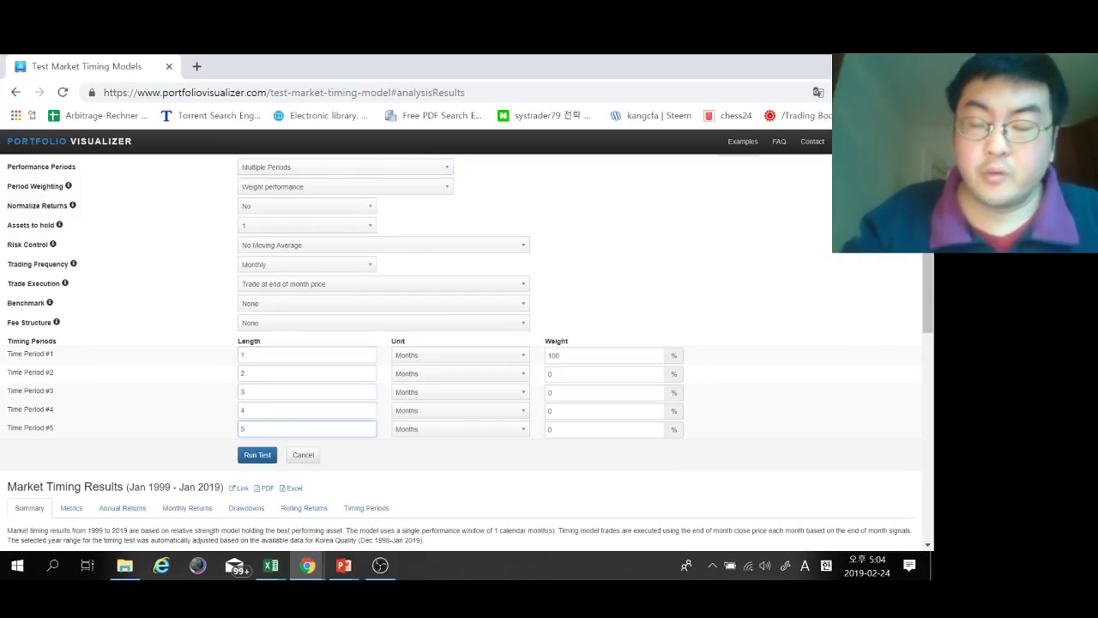
# Step: Set the weights of Time Periods #1 to #5 to 20% each
pyautogui.press('Tab')
pyautogui.write('20')
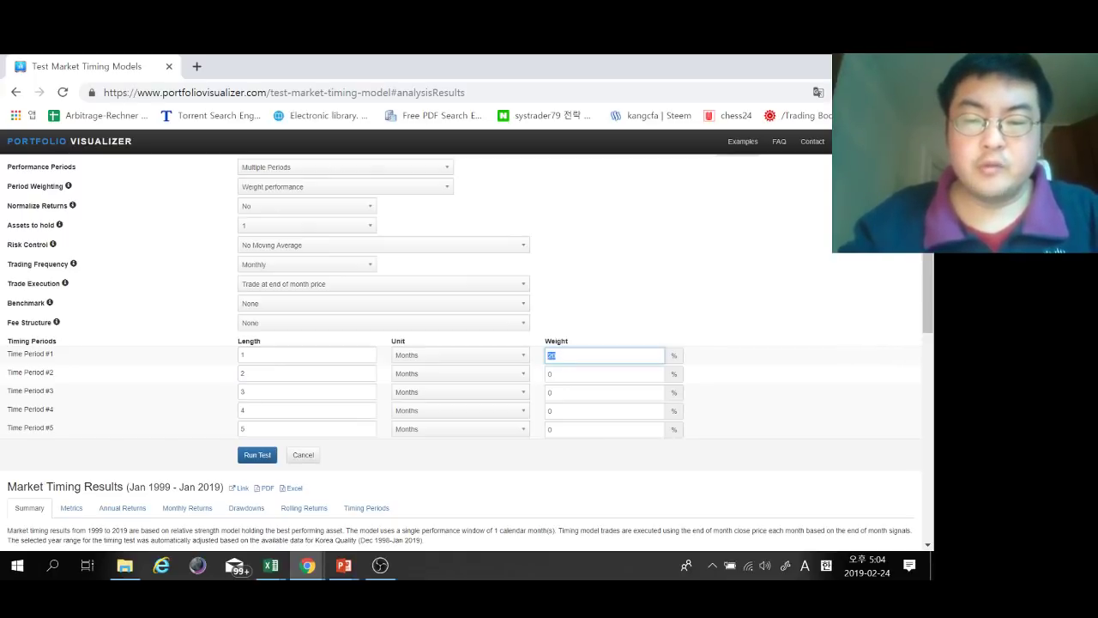
pyautogui.press('Tab')
pyautogui.write('20')
pyautogui.press('Tab')
pyautogui.write('20')
pyautogui.press('Tab')
pyautogui.write('20')
pyautogui.press('Tab')
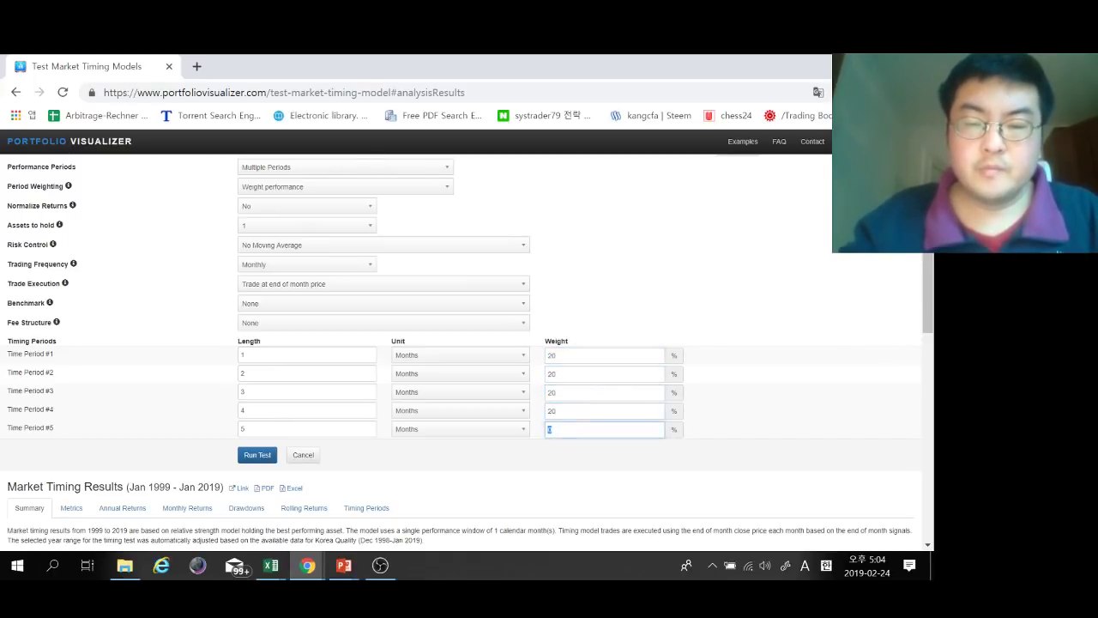
pyautogui.write('20')
# Step: Keep the period weighting at Weight performance, run the relative strength test, and check the timing portfolio's Sharpe ratio
pyautogui.scroll(1, 462, 352)
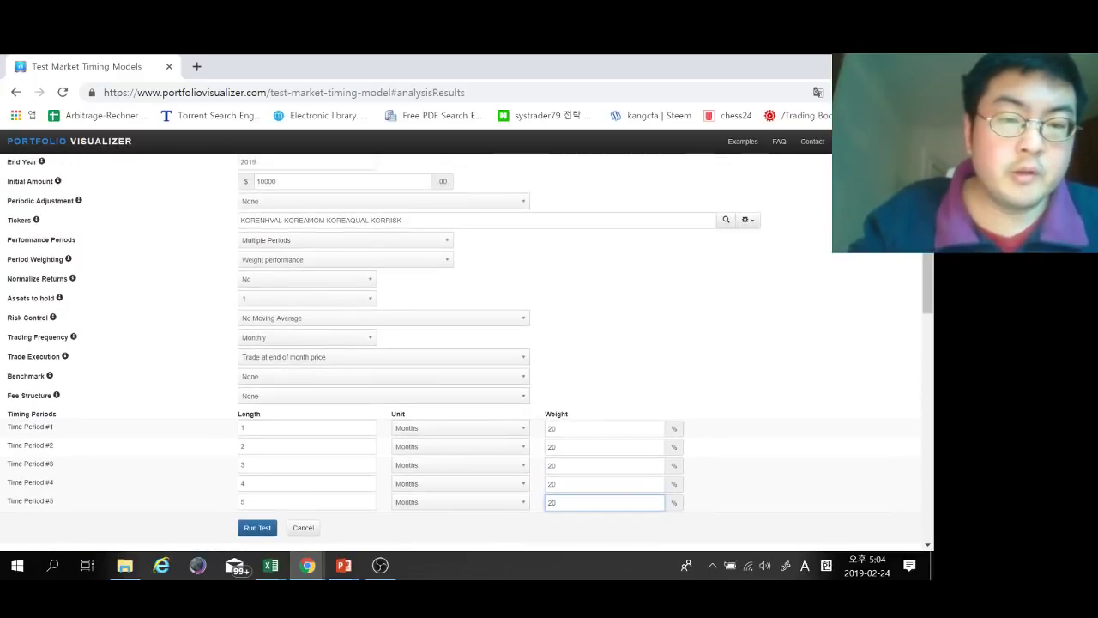
pyautogui.click(345, 259)
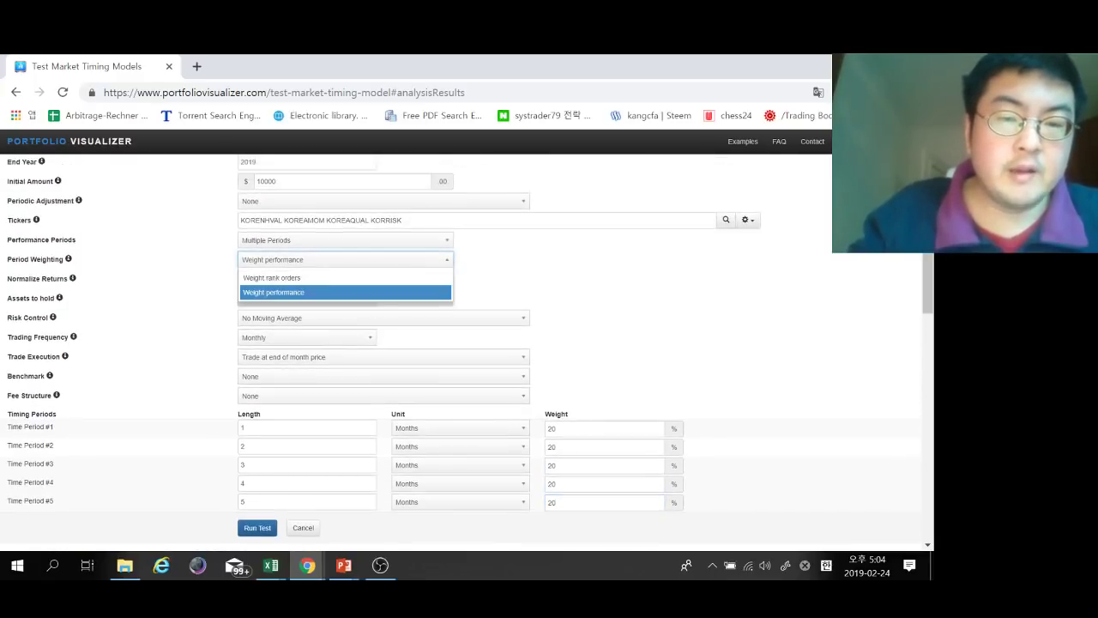
pyautogui.click(345, 293)
pyautogui.scroll(-1, 463, 347)
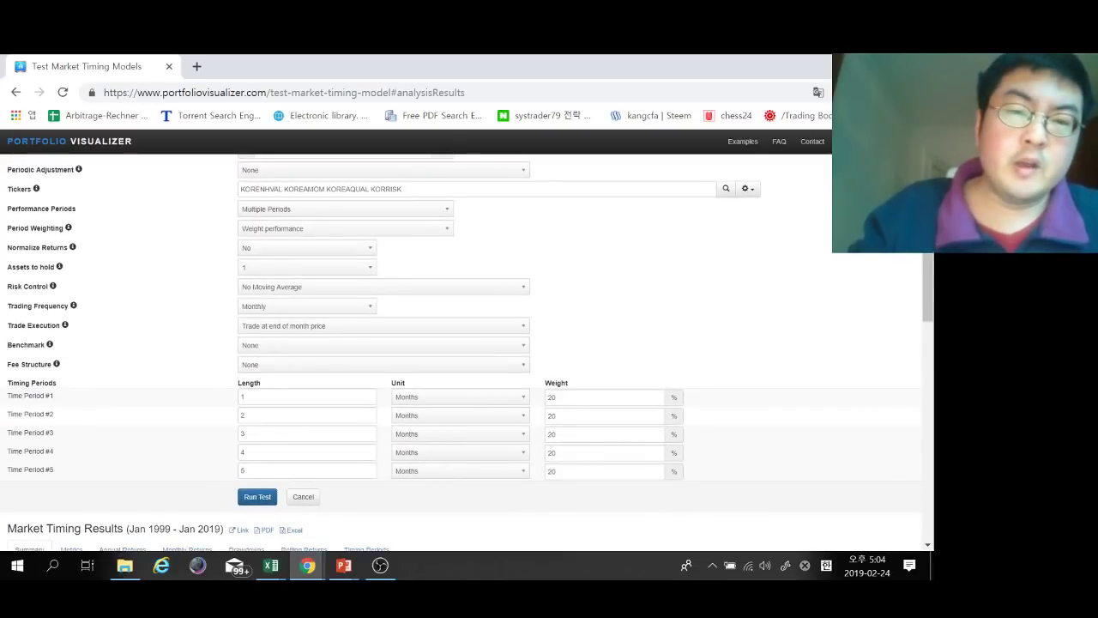
pyautogui.click(243, 396)
pyautogui.scroll(-1, 243, 396)
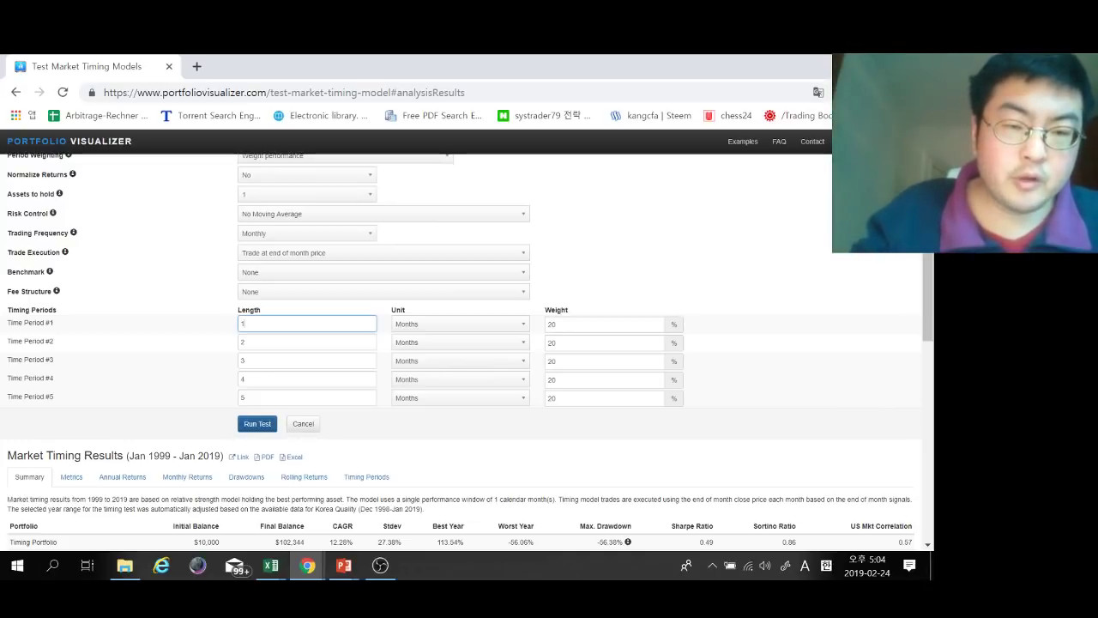
pyautogui.press('Return')
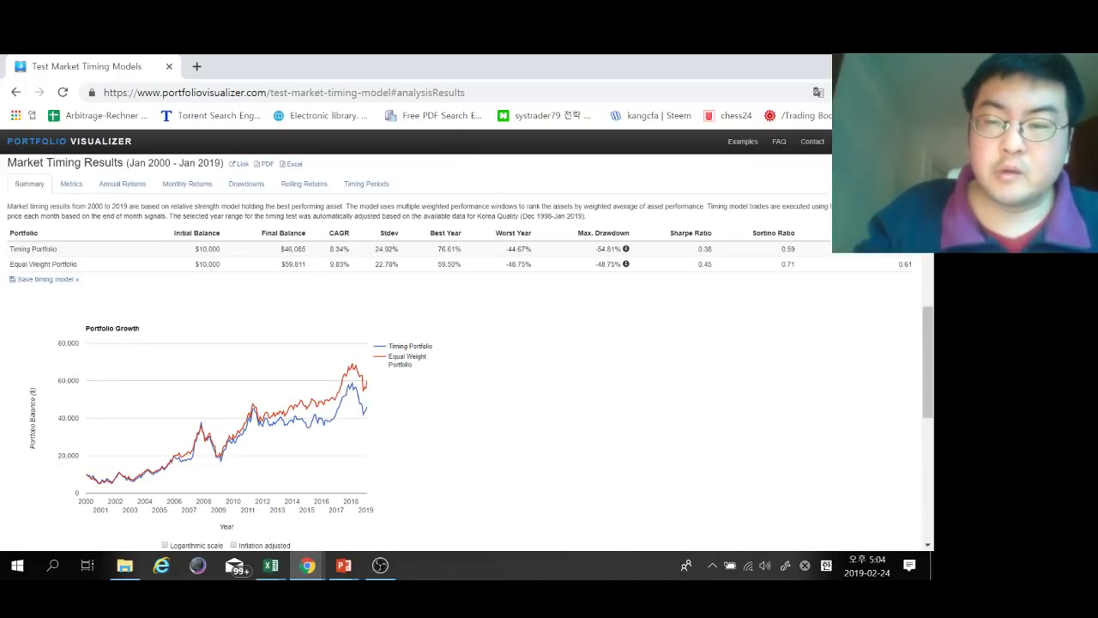
pyautogui.click(705, 250)
# Step: Set the number of assets to hold to 2 and rerun the multiple-period relative strength test
pyautogui.scroll(4, 467, 351)
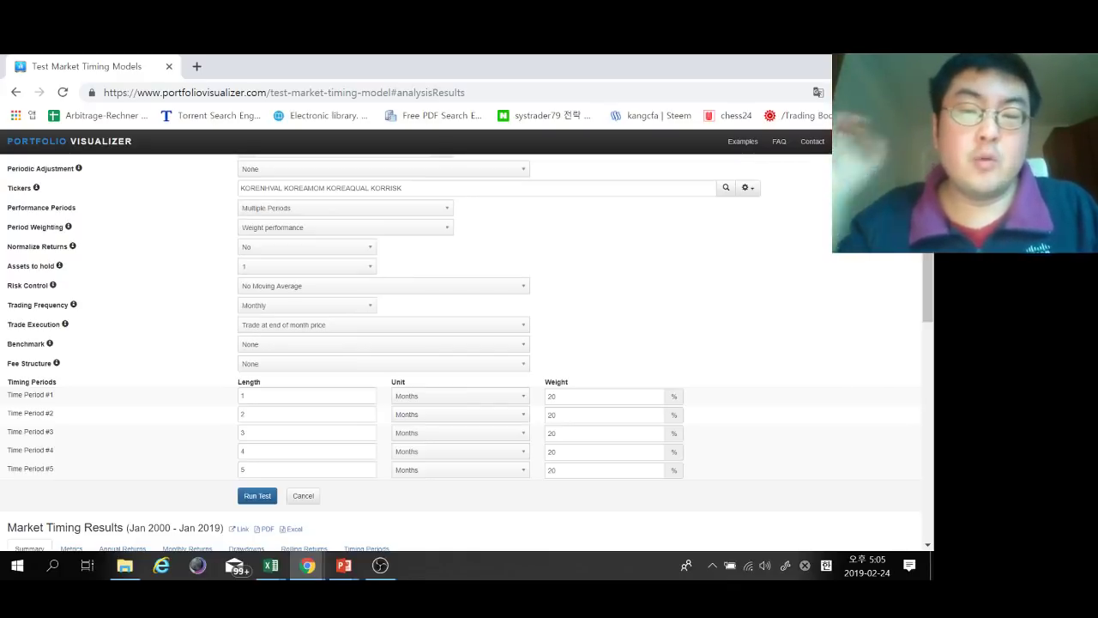
pyautogui.click(307, 266)
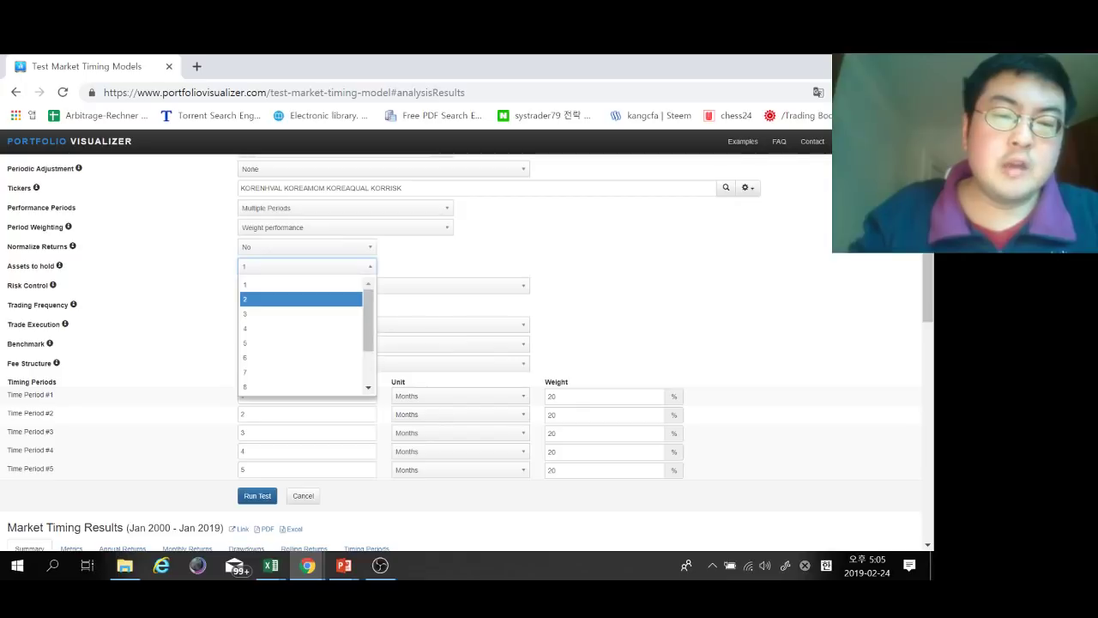
pyautogui.click(300, 299)
pyautogui.click(257, 496)
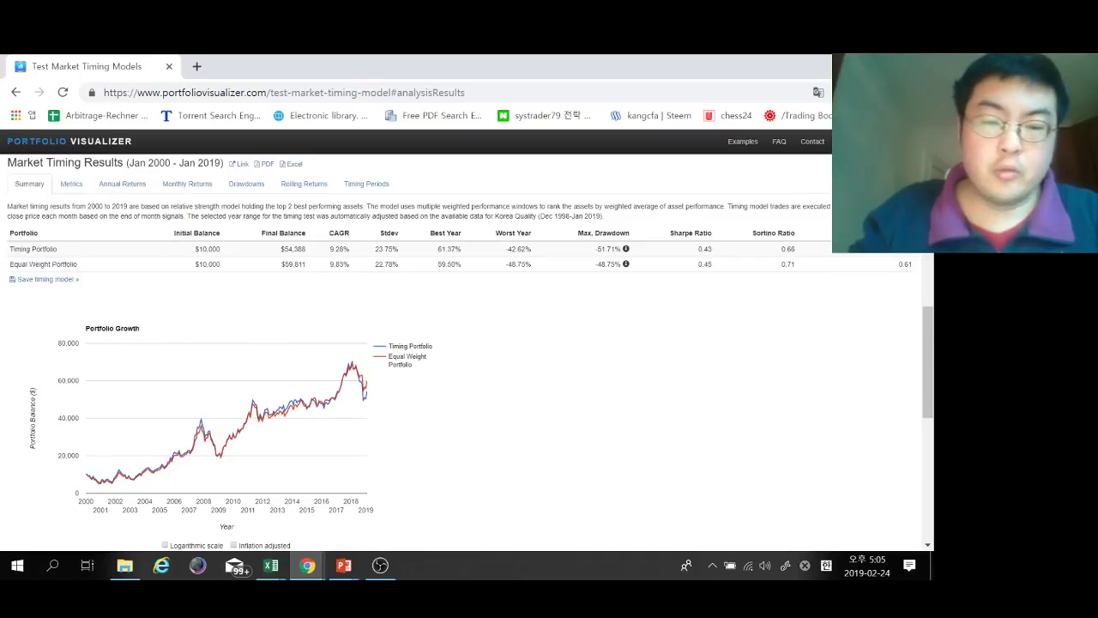
# Step: Set the lengths of Time Periods #1 to #5 to 6, 7, 8, 9 and 10 months and rerun the test
pyautogui.scroll(3, 467, 351)
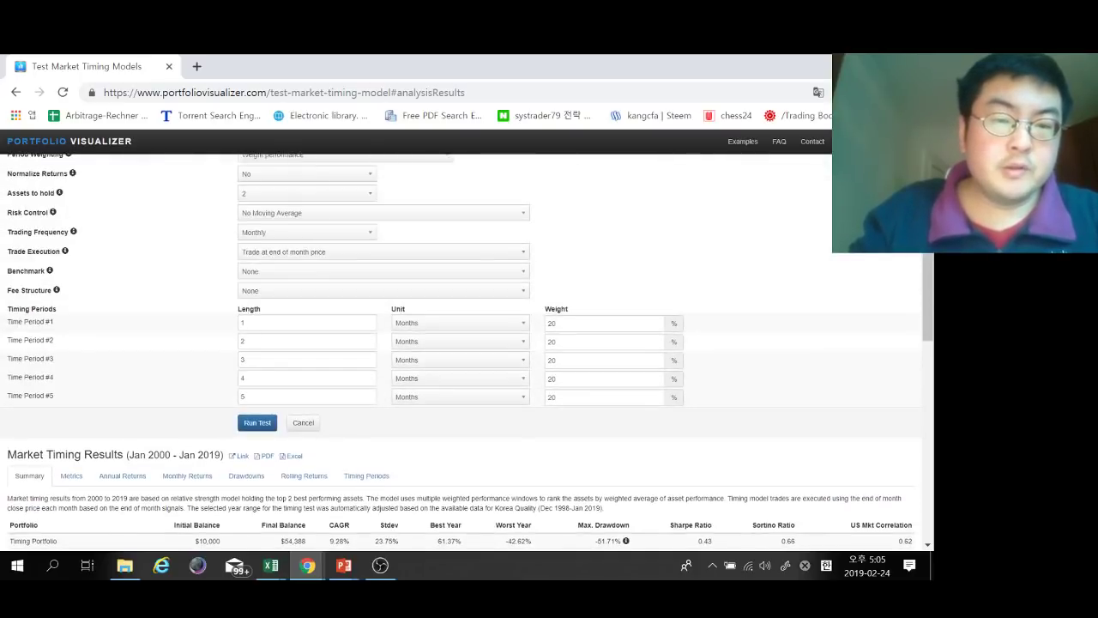
pyautogui.doubleClick(246, 323)
pyautogui.write('6')
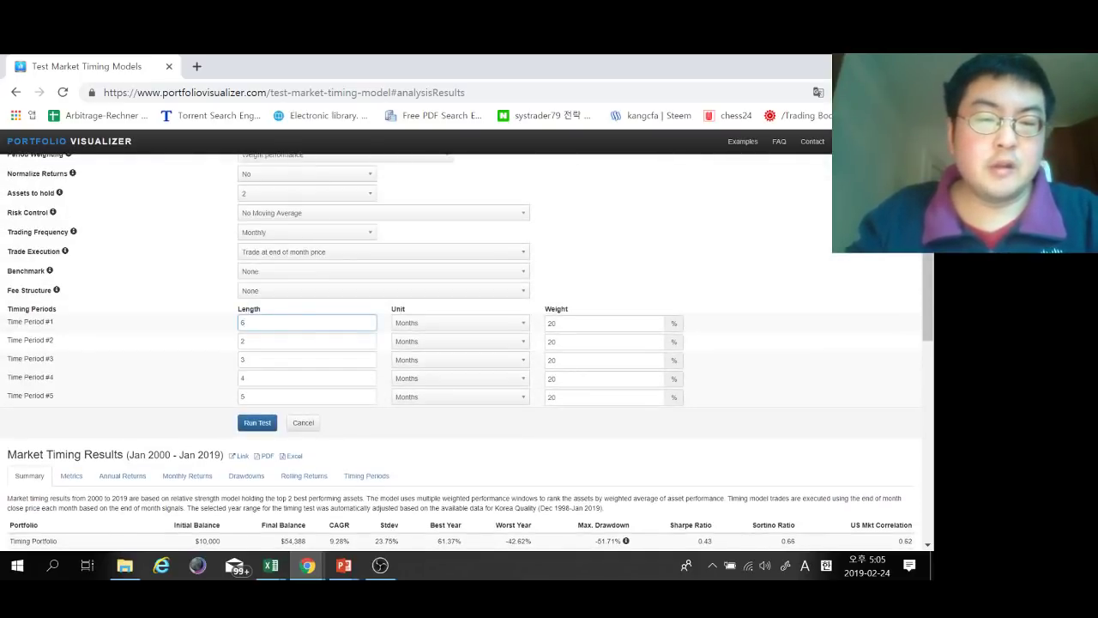
pyautogui.press('Tab')
pyautogui.write('7')
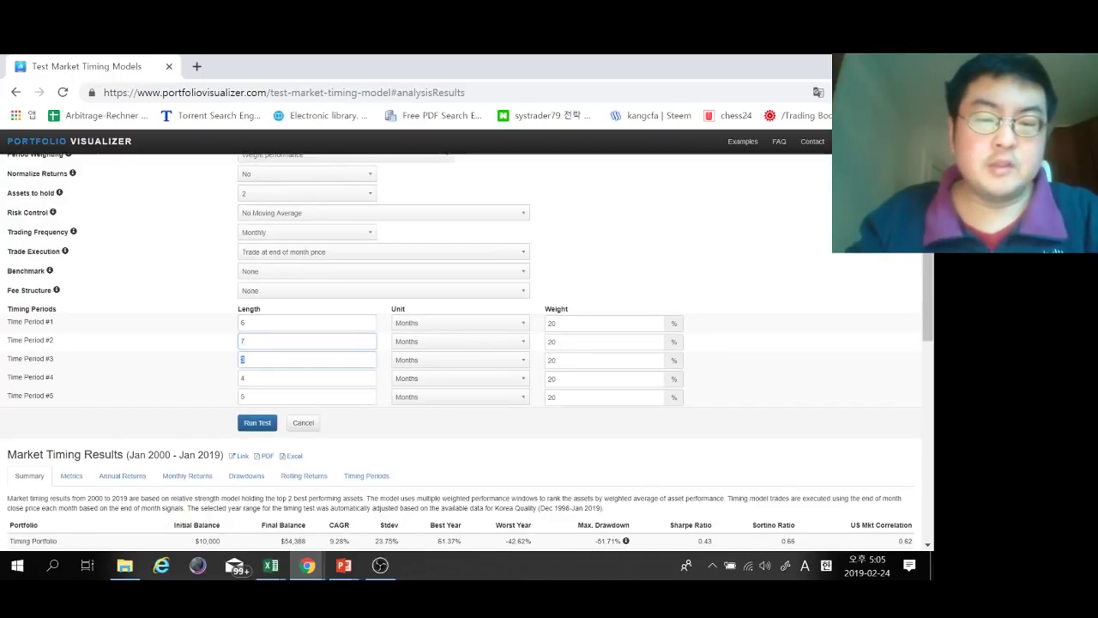
pyautogui.press('Tab')
pyautogui.write('8')
pyautogui.press('Tab')
pyautogui.press('Tab')
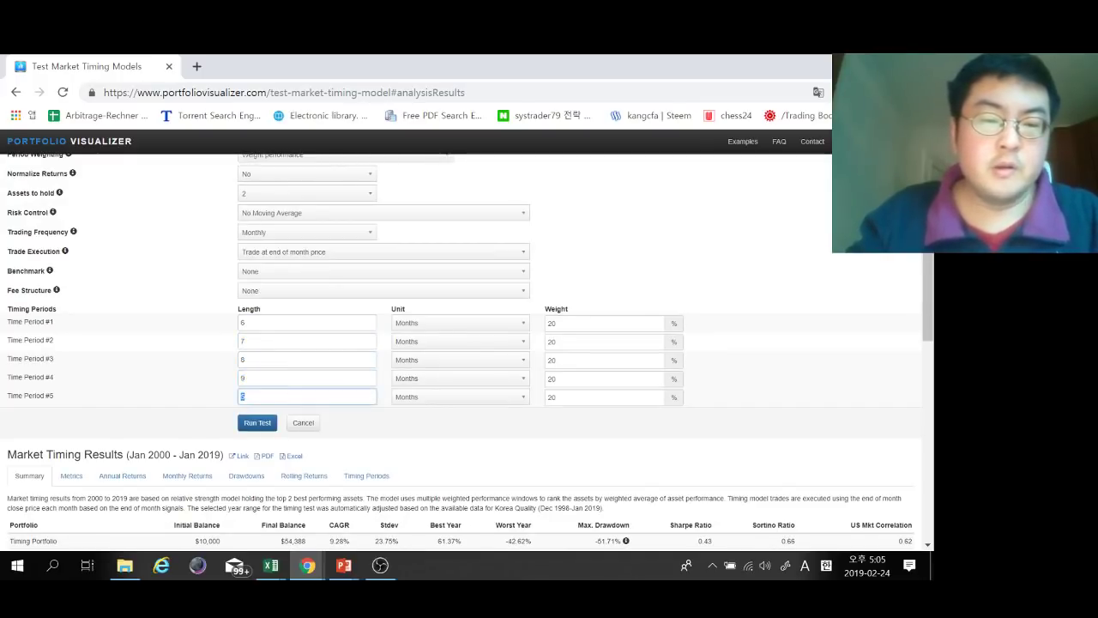
pyautogui.write('10')
pyautogui.press('Return')
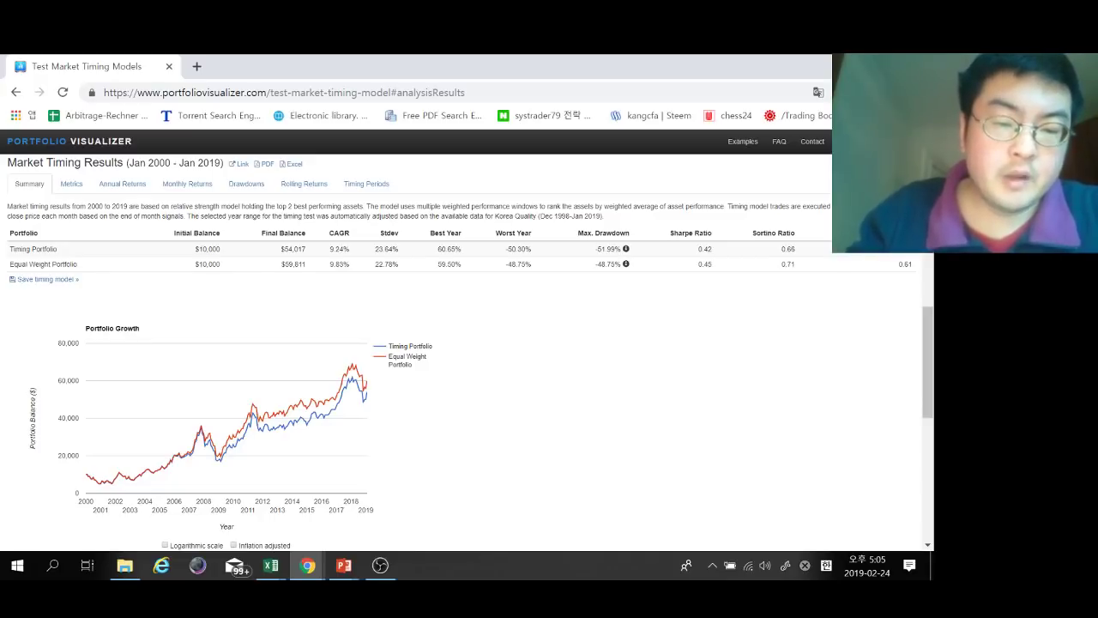
# Step: Switch to the PowerPoint presentation and advance its slide show to the "4. 절대모멘텀" slide
pyautogui.moveTo(343, 564)
pyautogui.click(269, 493)
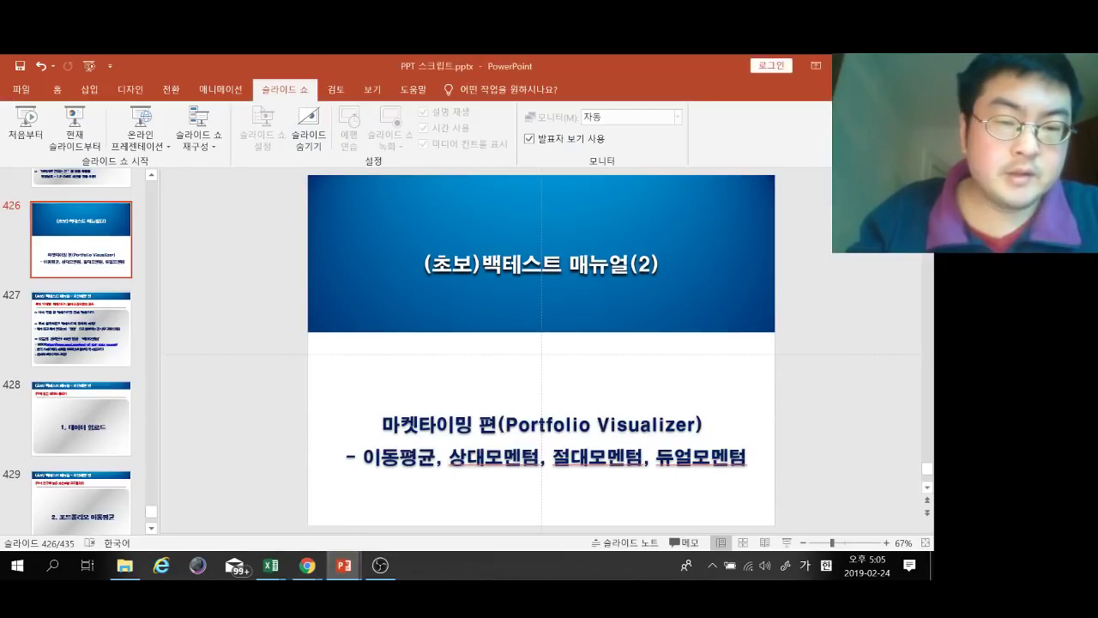
pyautogui.click(422, 506)
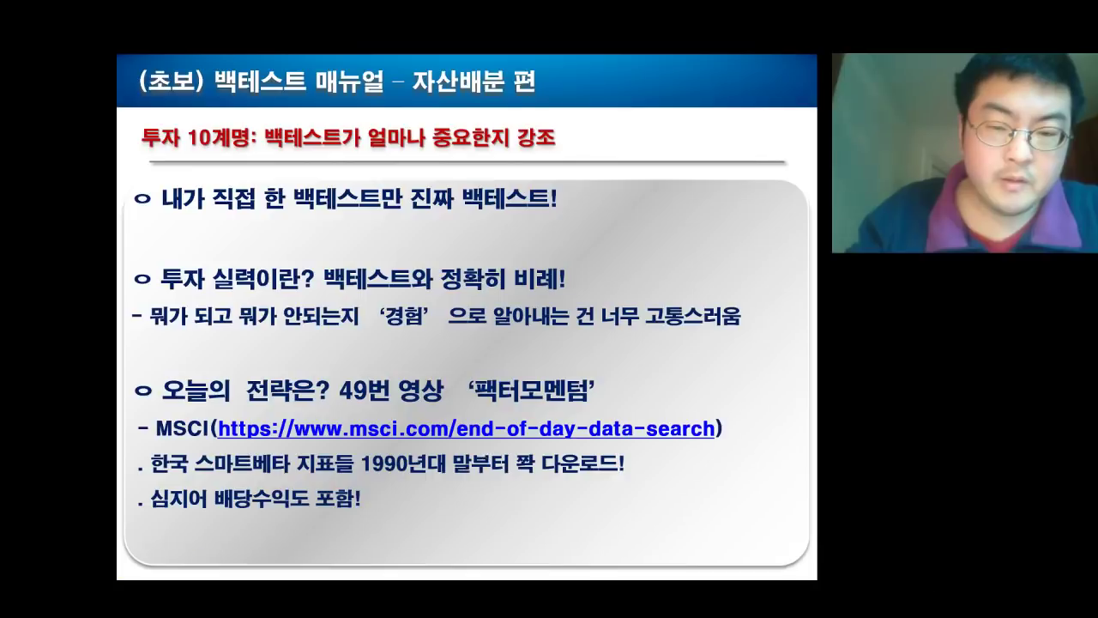
pyautogui.press('Right')
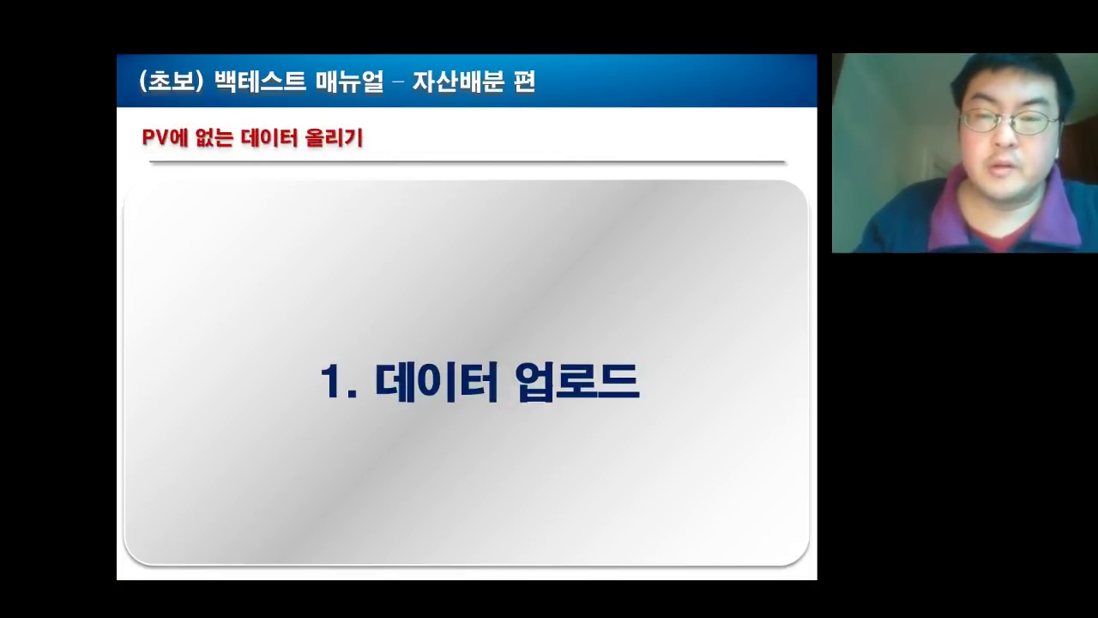
pyautogui.press('Right')
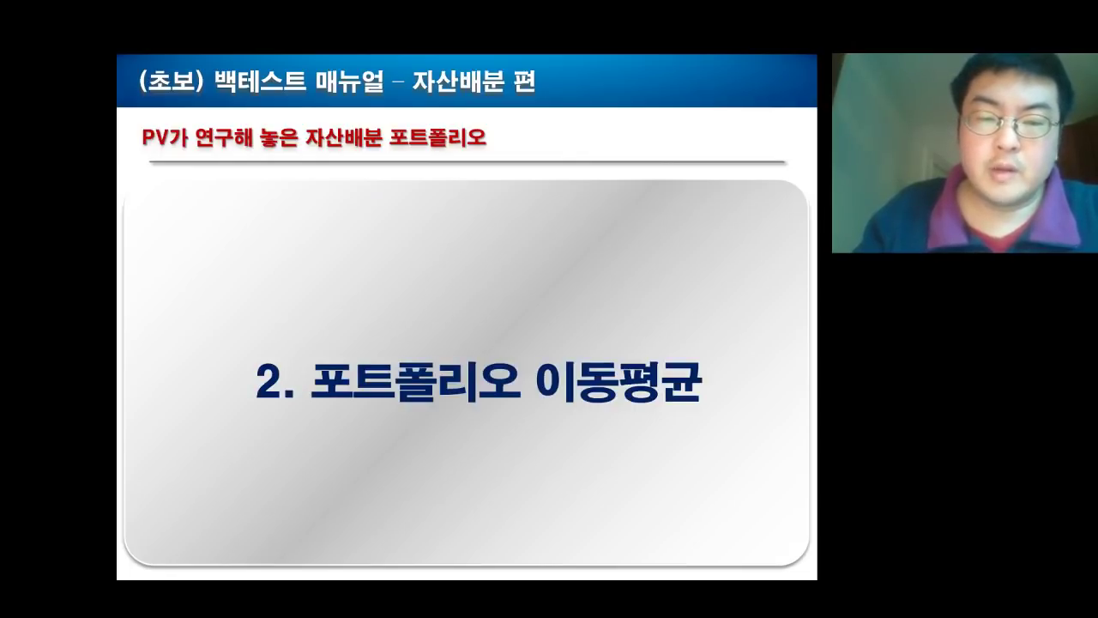
pyautogui.press('Right')
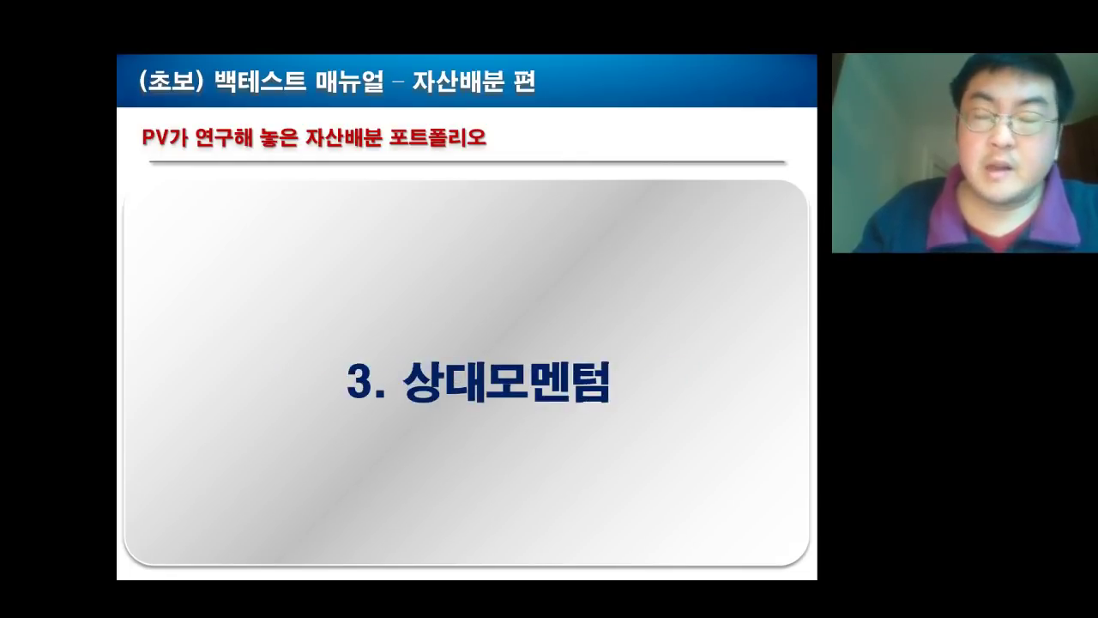
pyautogui.press('Right')
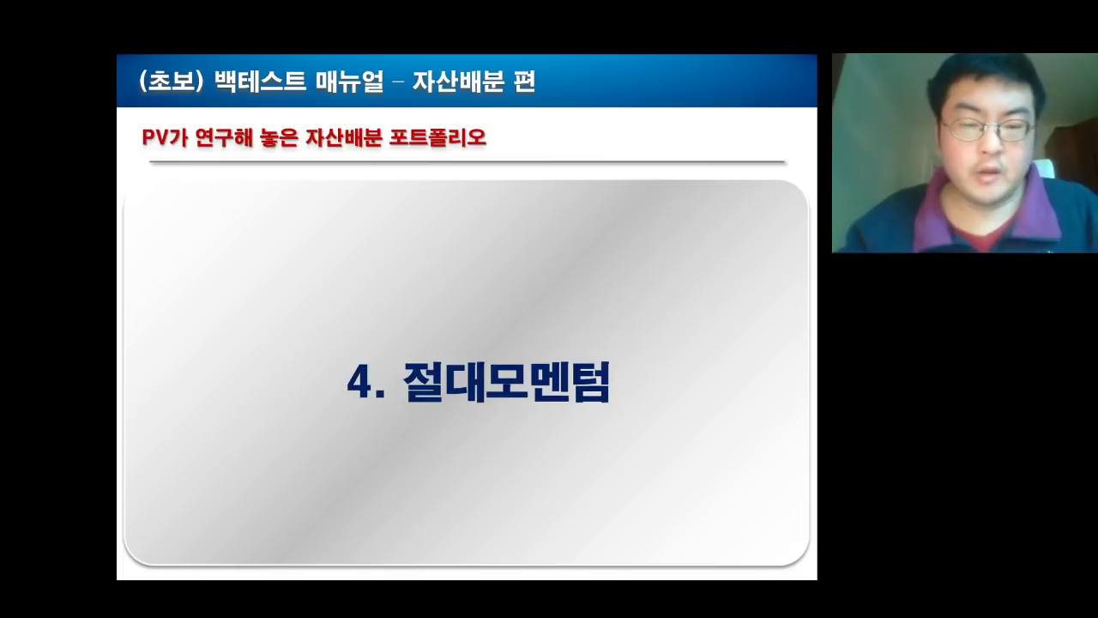
# Step: Return to Portfolio Visualizer in Chrome and change the timing model to Dual Momentum
pyautogui.hotkey('alt', 'Tab')
pyautogui.hotkey('alt', 'Tab')
pyautogui.hotkey('alt', 'Tab')
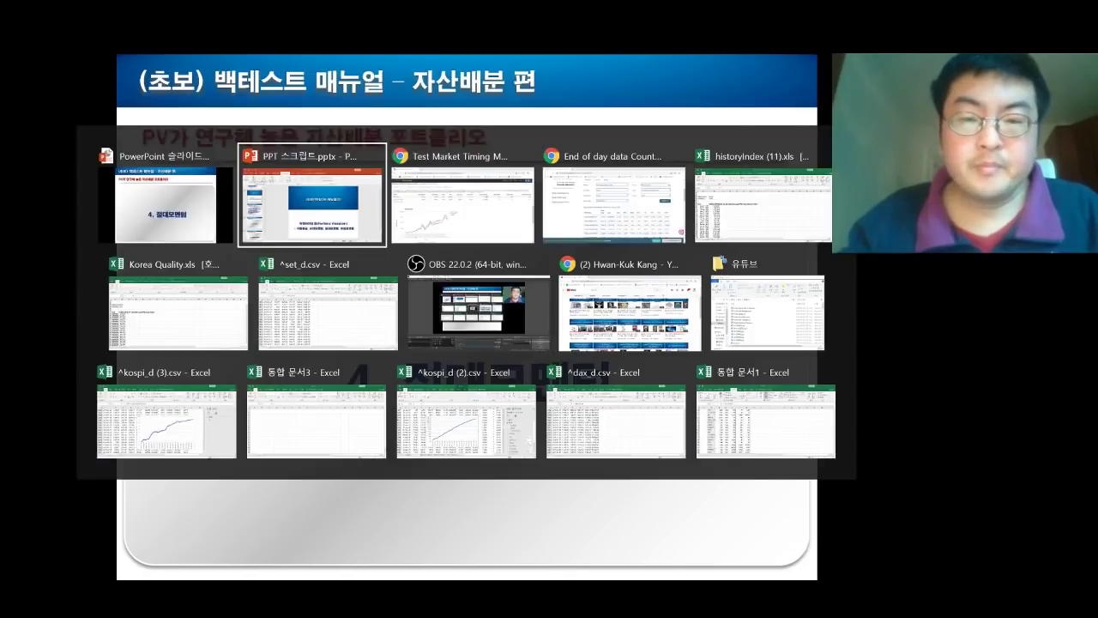
pyautogui.scroll(6, 463, 352)
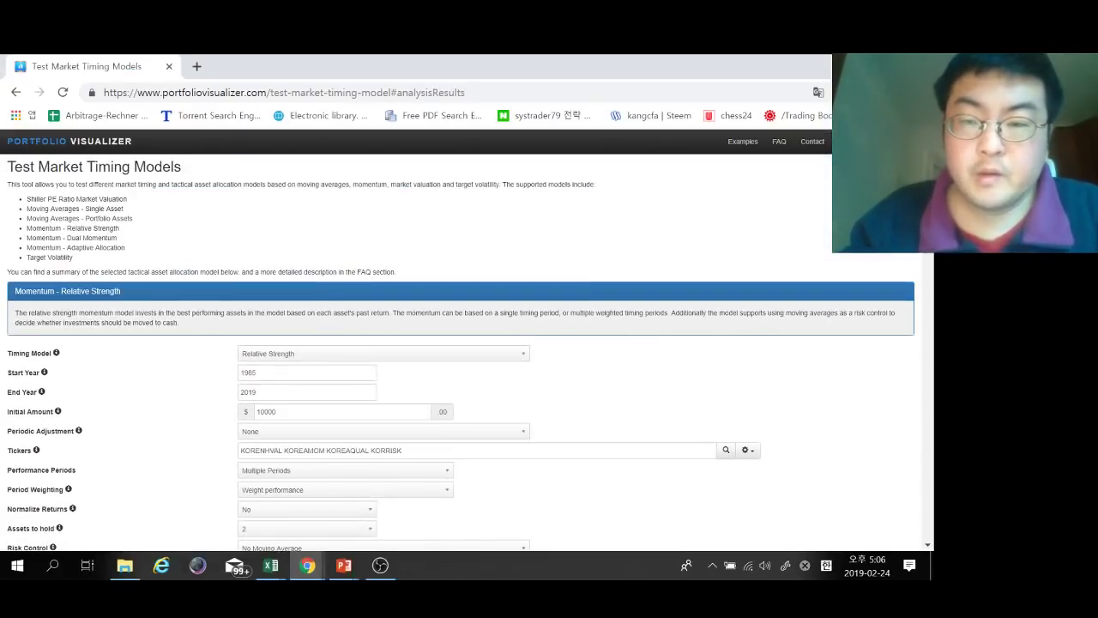
pyautogui.click(384, 353)
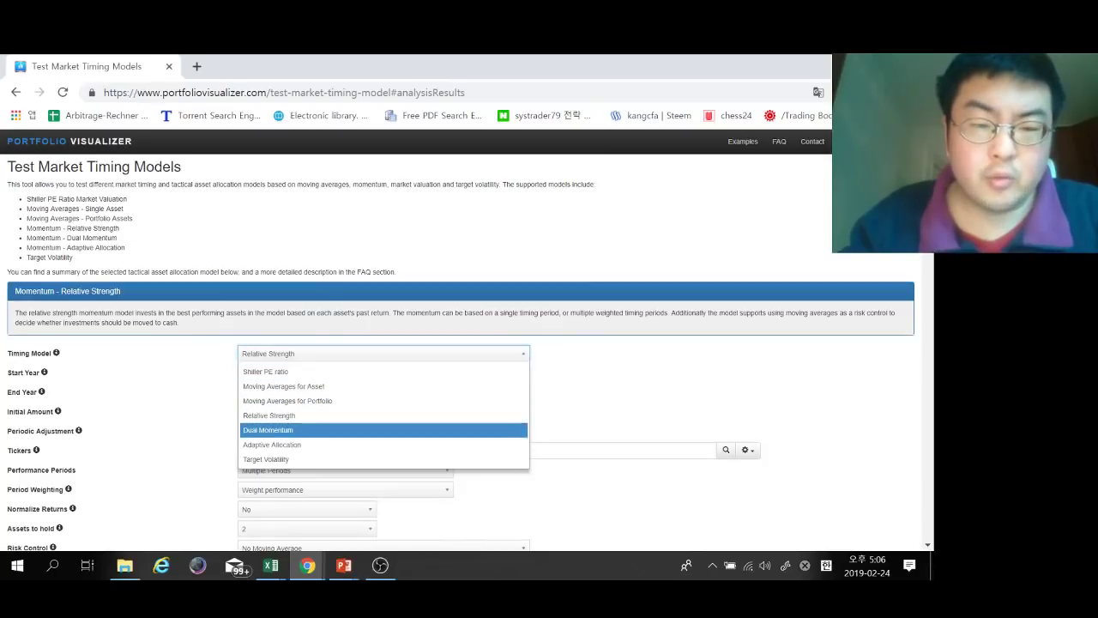
pyautogui.press('Return')
pyautogui.scroll(-2, 463, 352)
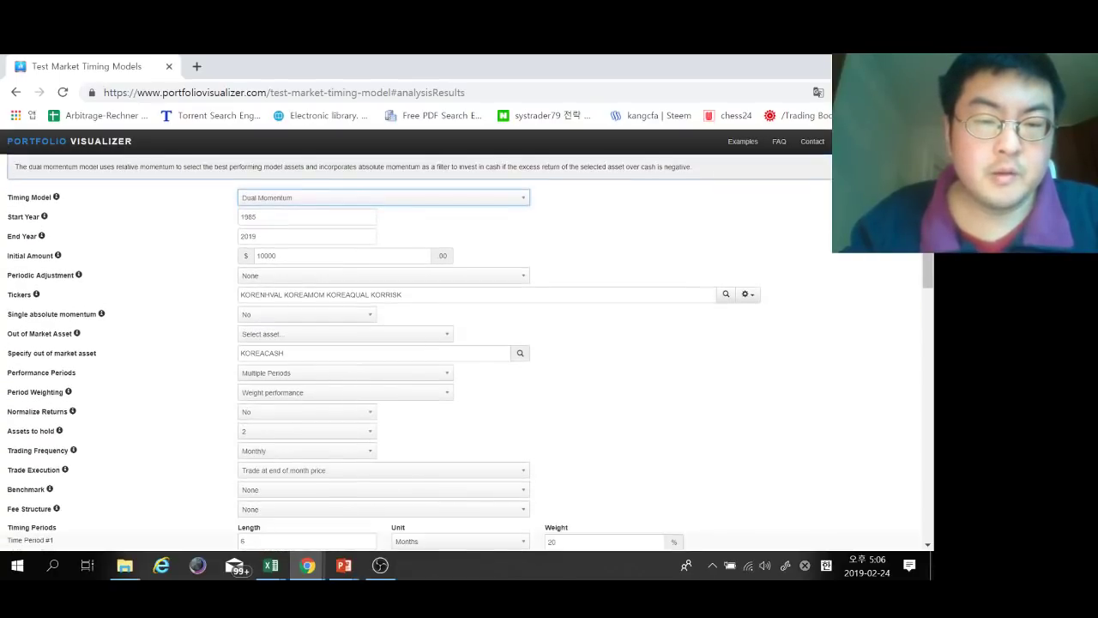
# Step: Remove all tickers except KORENHVAL and check the specified out-of-market asset, keeping KOREACASH
pyautogui.scroll(-2, 463, 352)
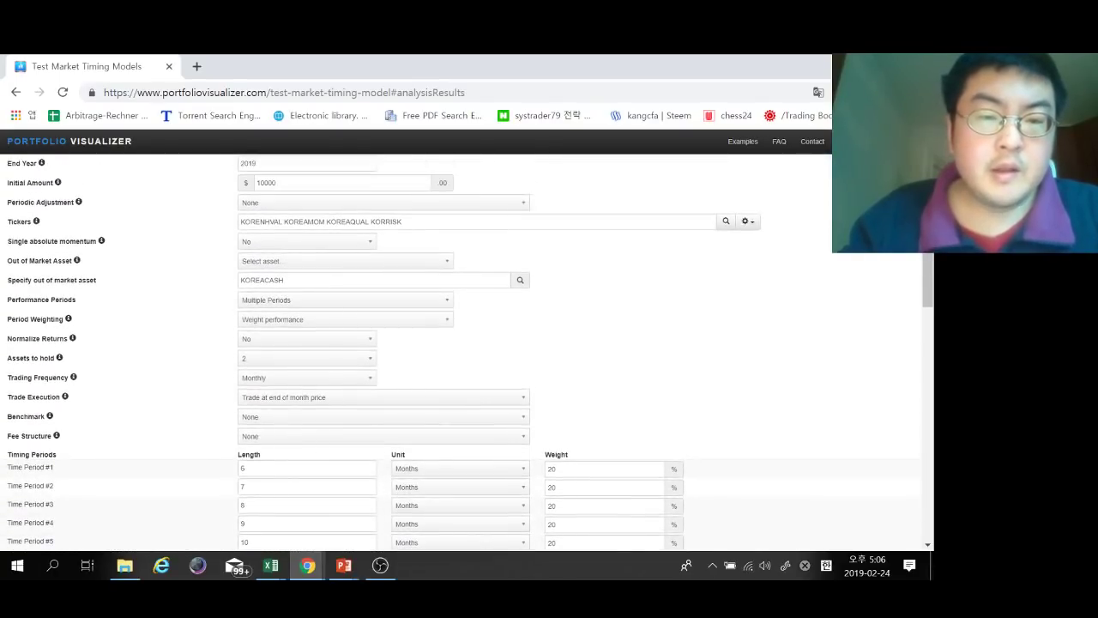
pyautogui.moveTo(284, 221); pyautogui.dragTo(402, 222)
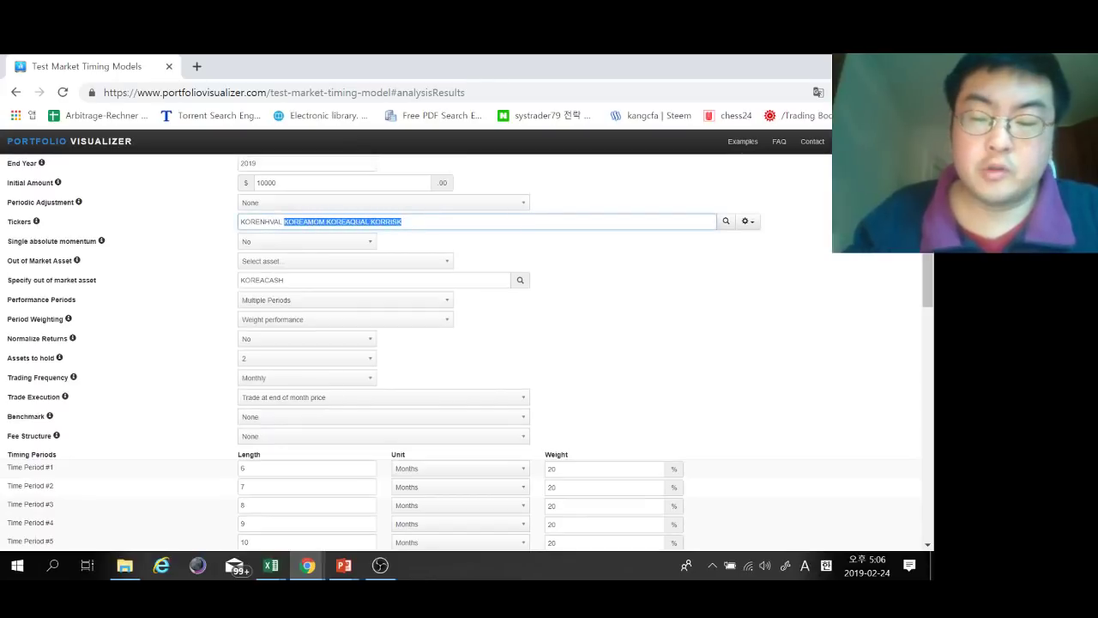
pyautogui.press('BackSpace')
pyautogui.scroll(2, 463, 352)
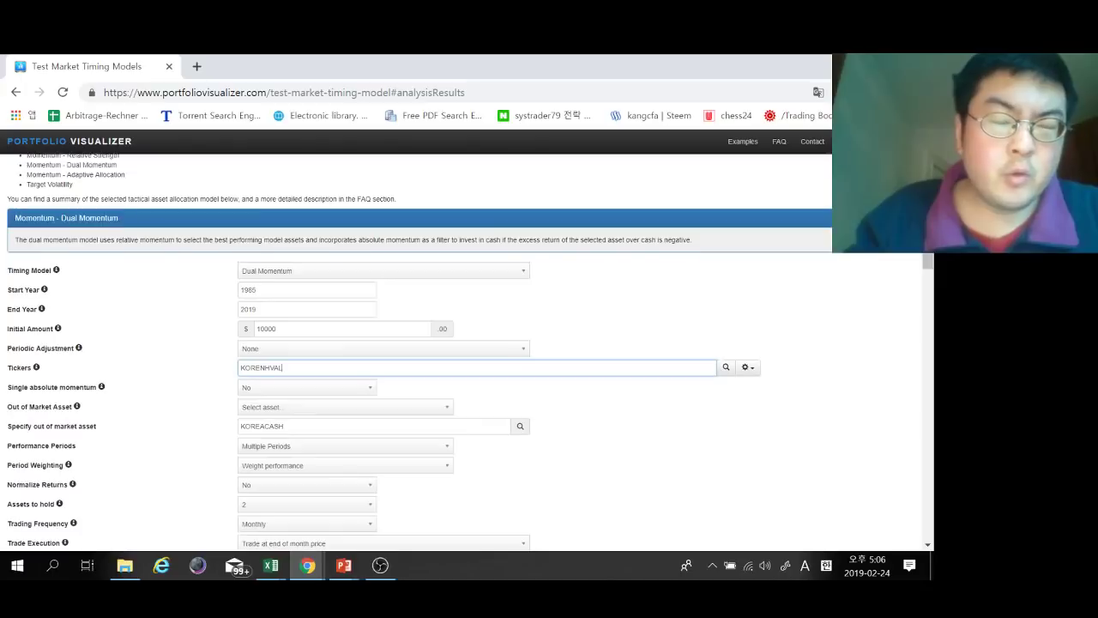
pyautogui.scroll(-1, 463, 351)
pyautogui.scroll(-1, 463, 352)
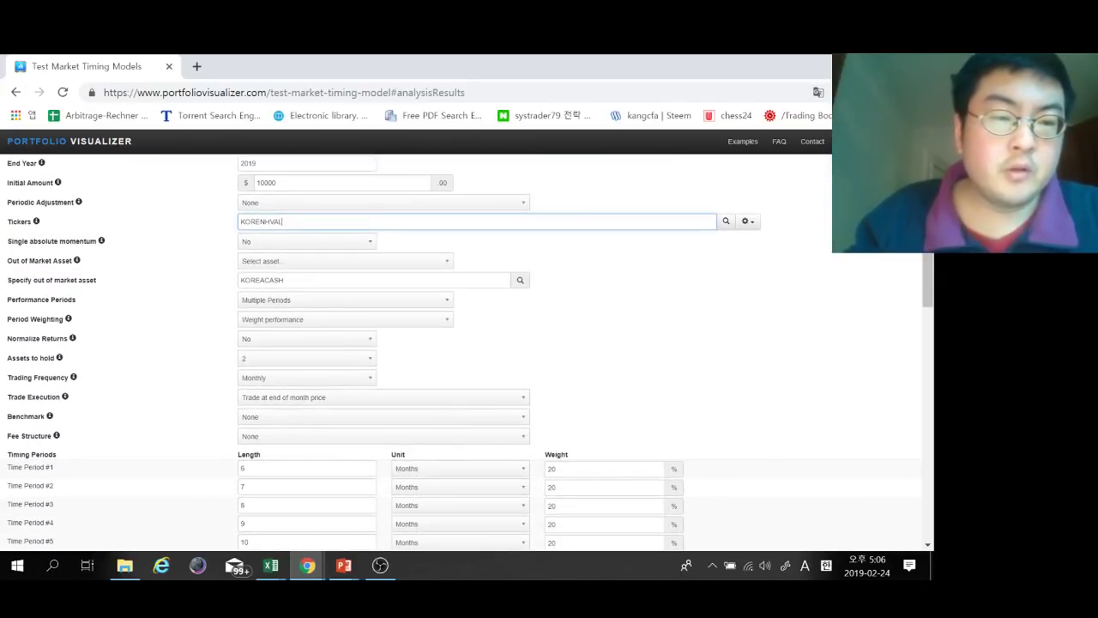
pyautogui.moveTo(29, 261); pyautogui.dragTo(69, 260)
pyautogui.click(69, 260)
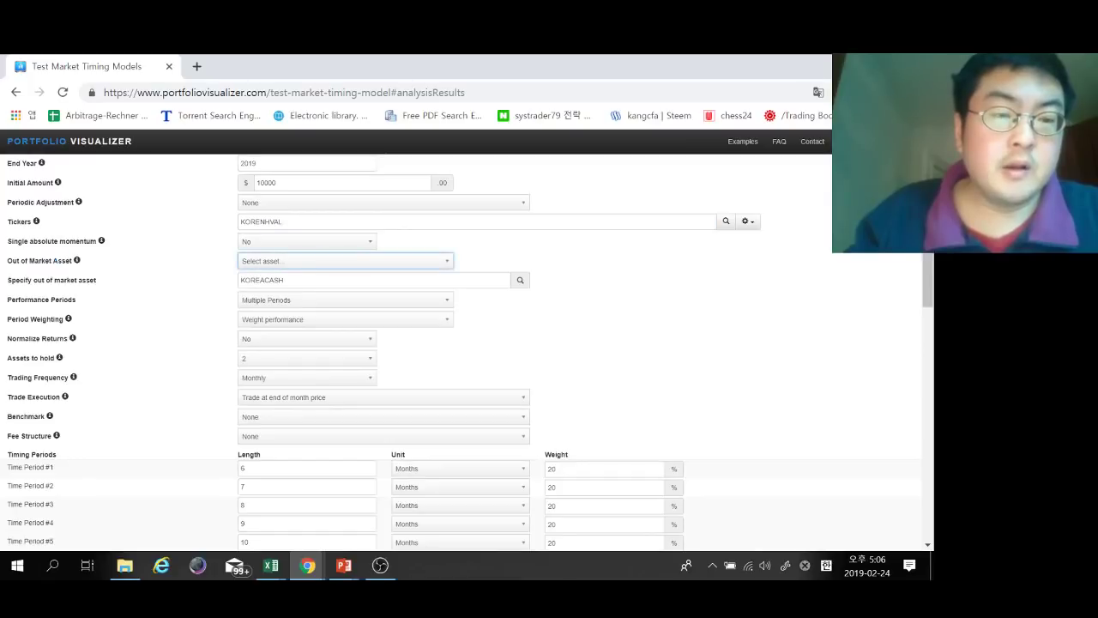
pyautogui.press('Tab')
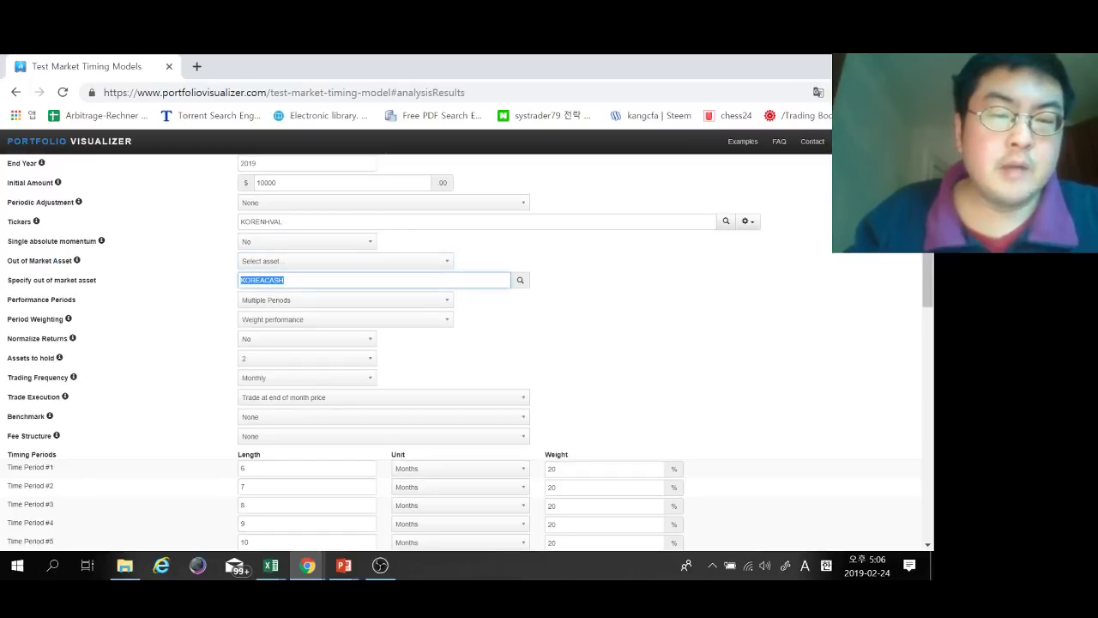
pyautogui.press('Tab')
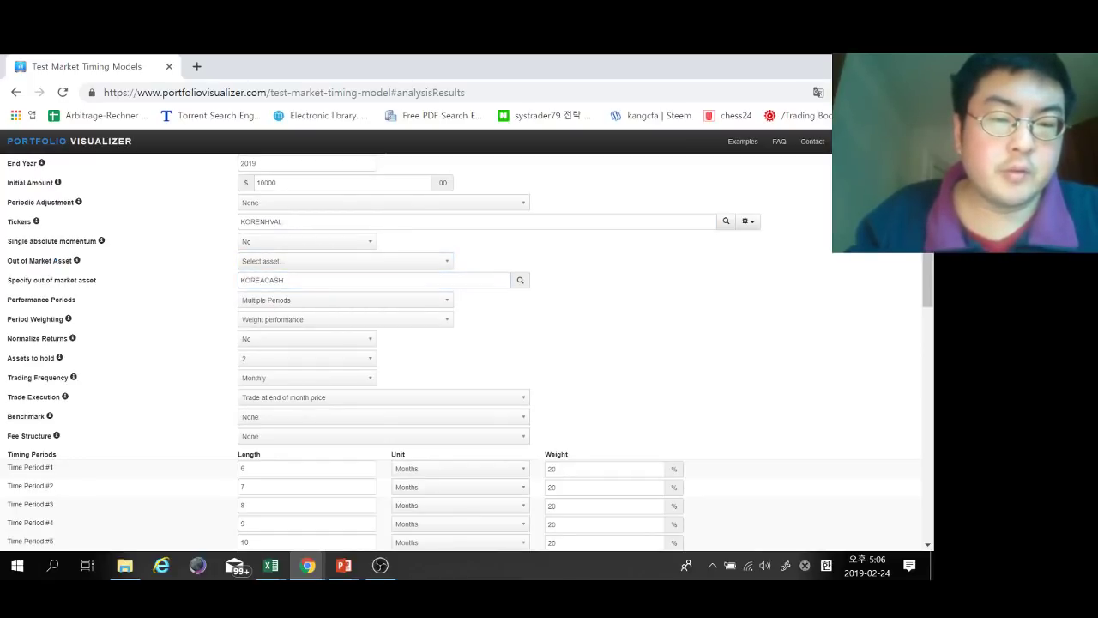
# Step: Set the dual momentum model's performance periods to Single Period and its assets to hold to 1
pyautogui.click(344, 301)
pyautogui.click(266, 318)
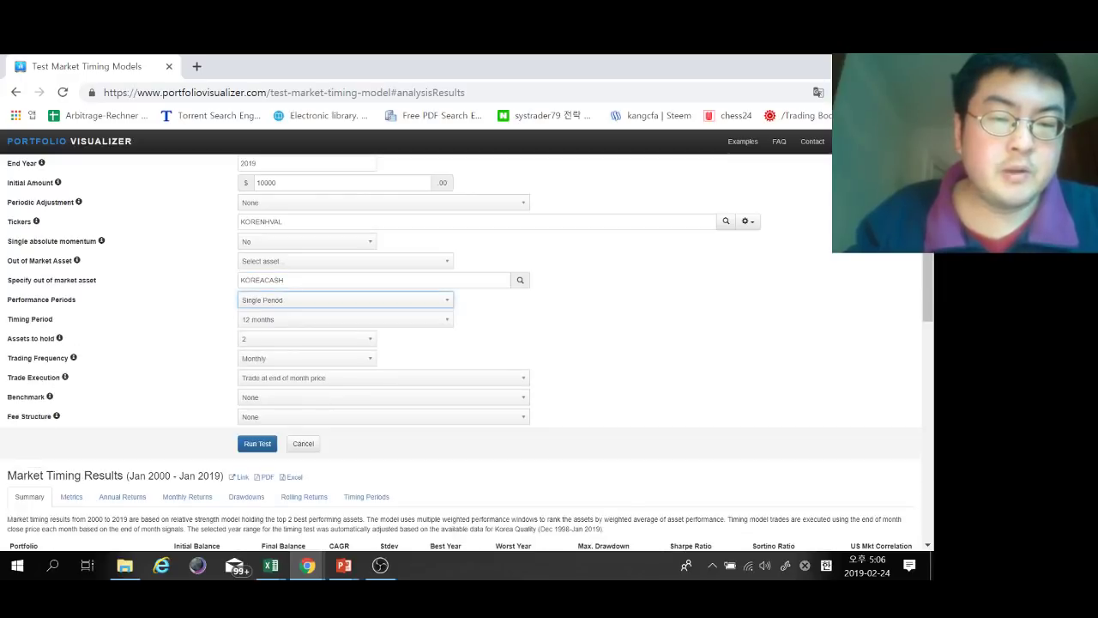
pyautogui.press('Tab')
pyautogui.press('Tab')
pyautogui.hotkey('alt', 'Down')
pyautogui.press('Up')
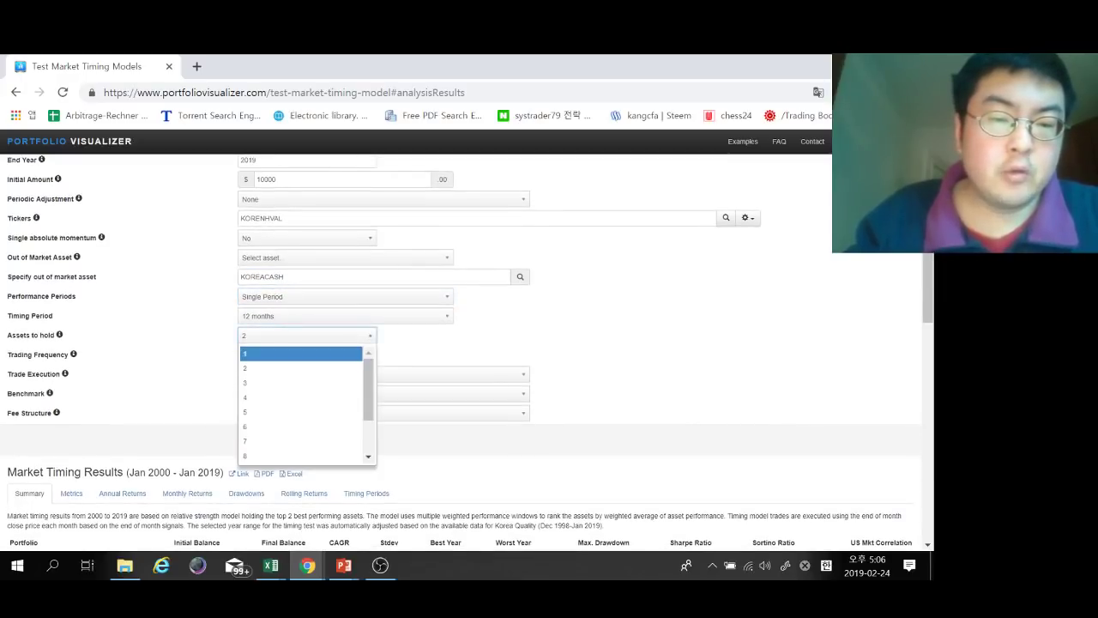
pyautogui.press('Return')
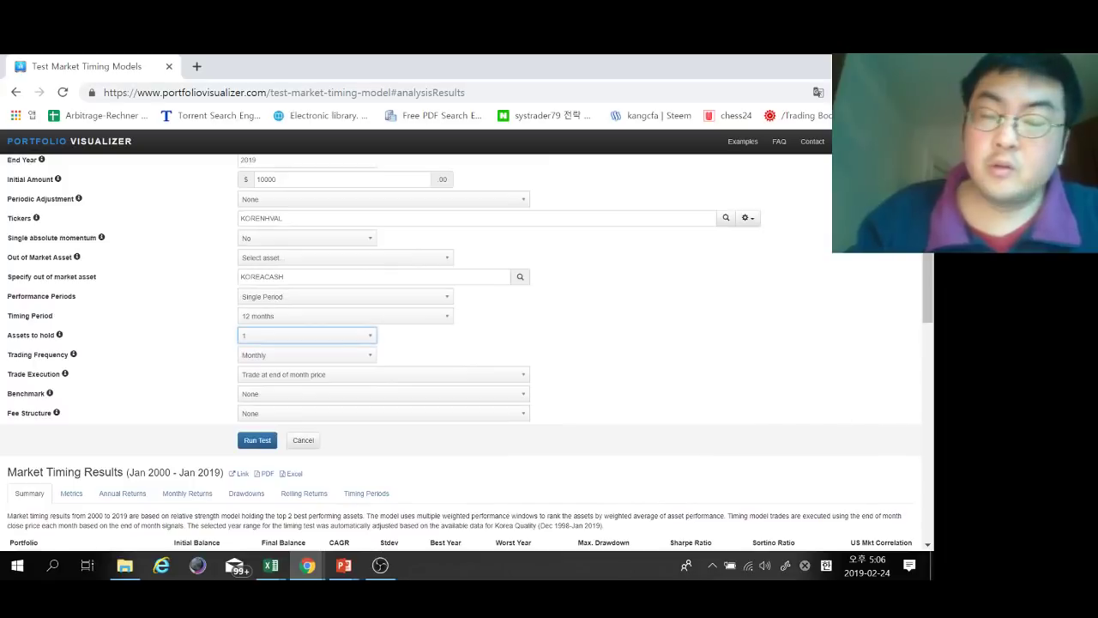
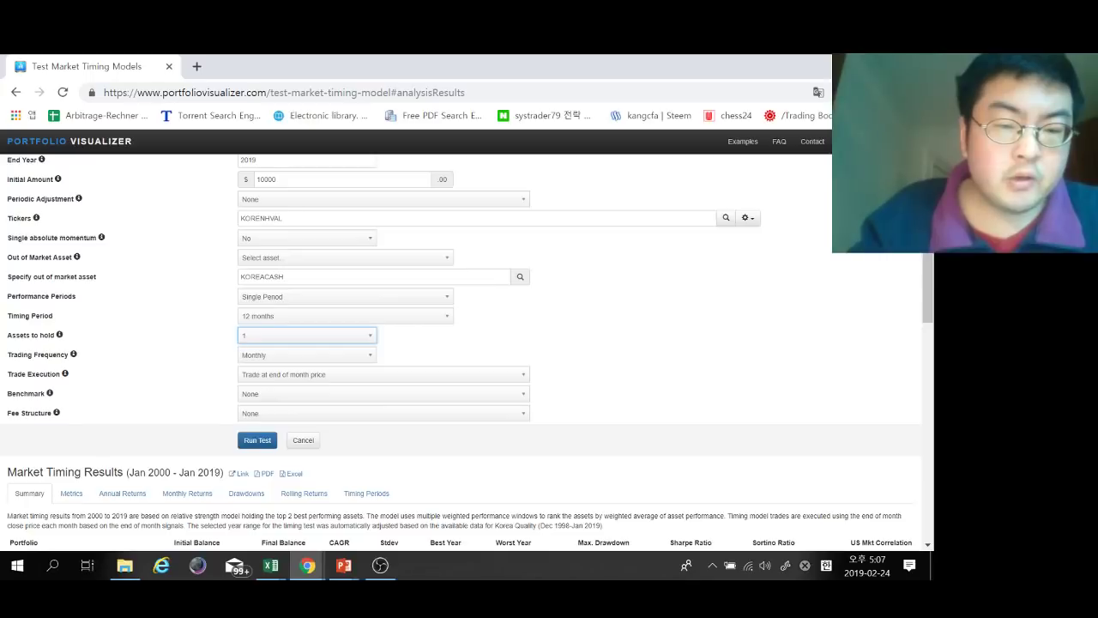
# Step: Run the KORENHVAL dual momentum test with the 12-month timing period and review the timing portfolio's Sharpe ratio and standard deviation
pyautogui.click(257, 440)
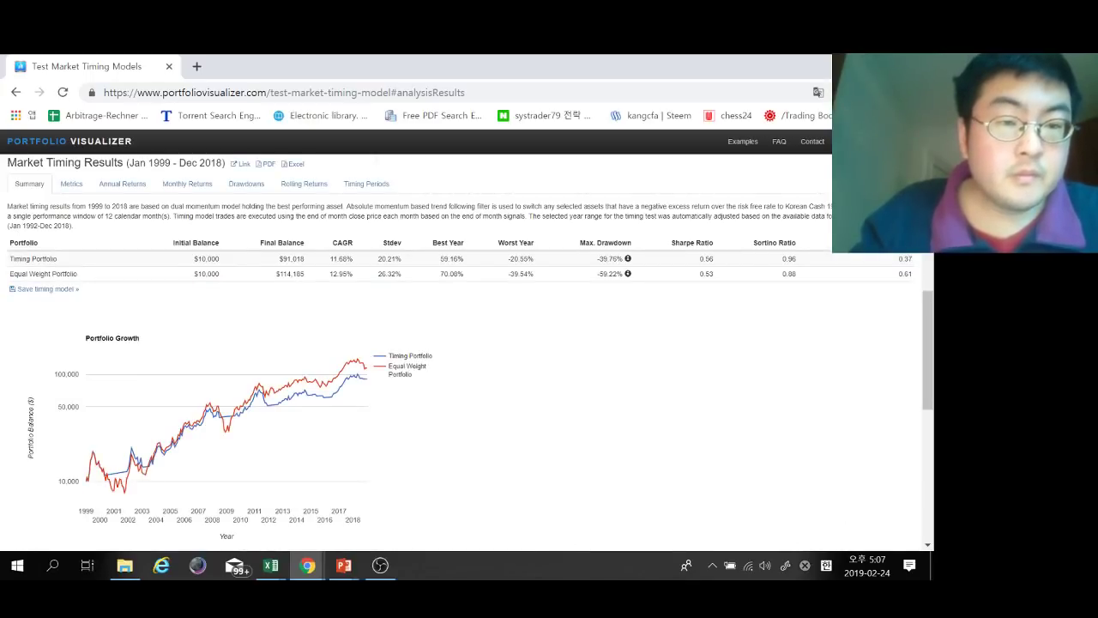
pyautogui.scroll(-1, 470, 350)
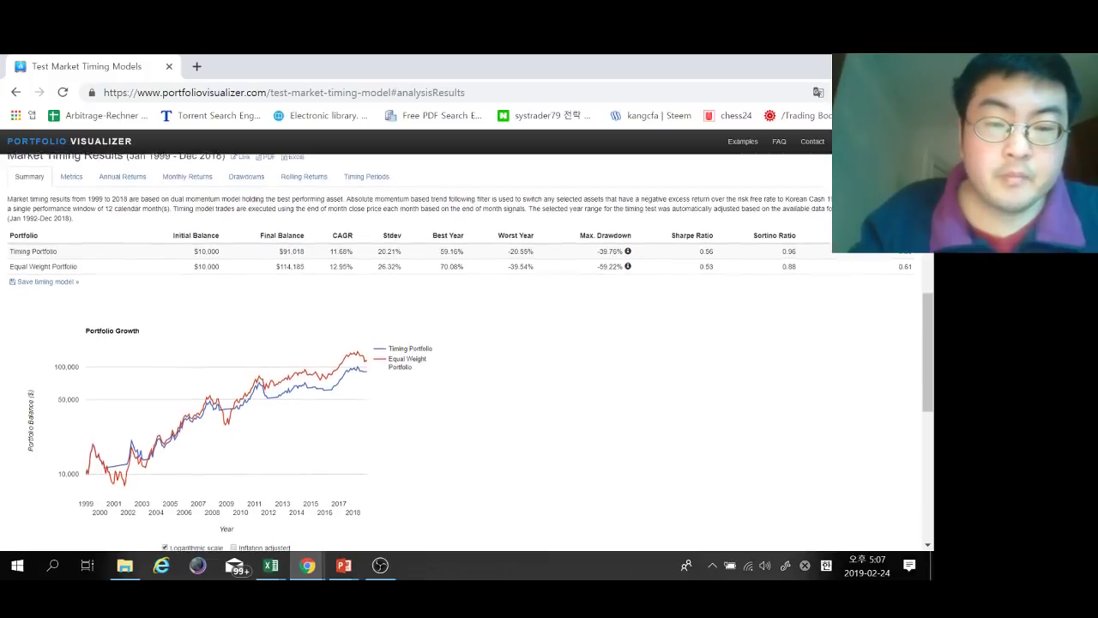
pyautogui.scroll(3, 464, 343)
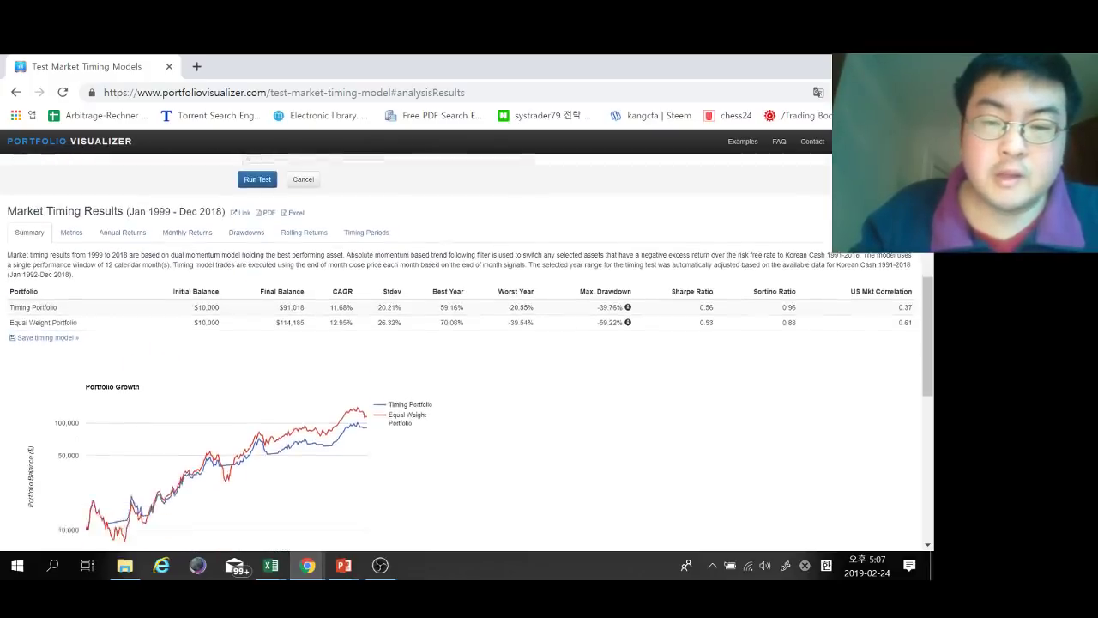
pyautogui.scroll(-3, 463, 343)
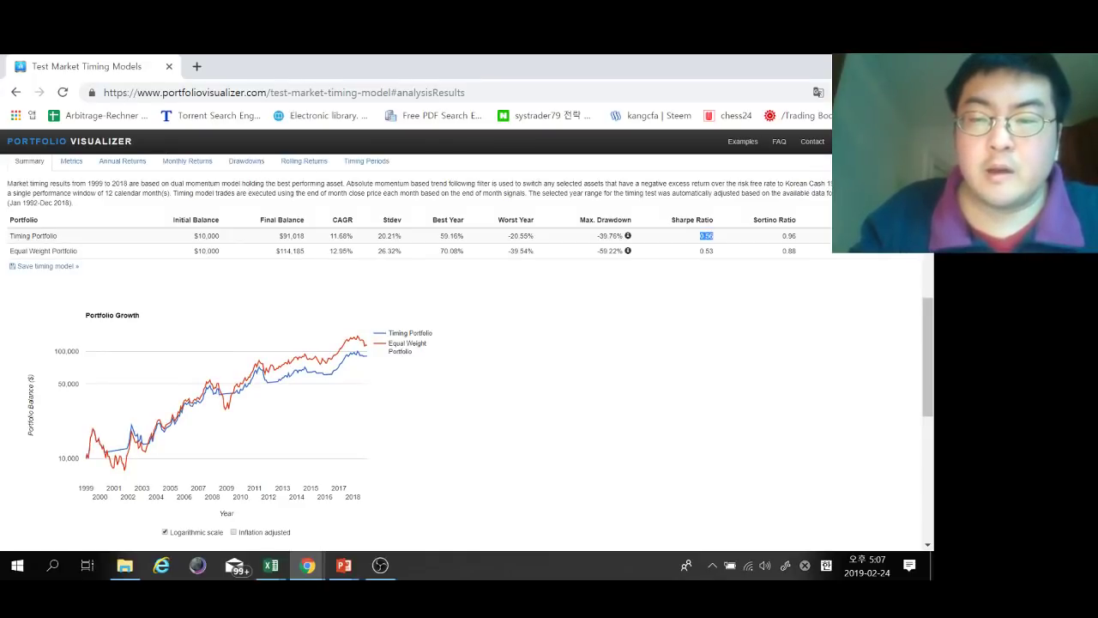
pyautogui.click(705, 238)
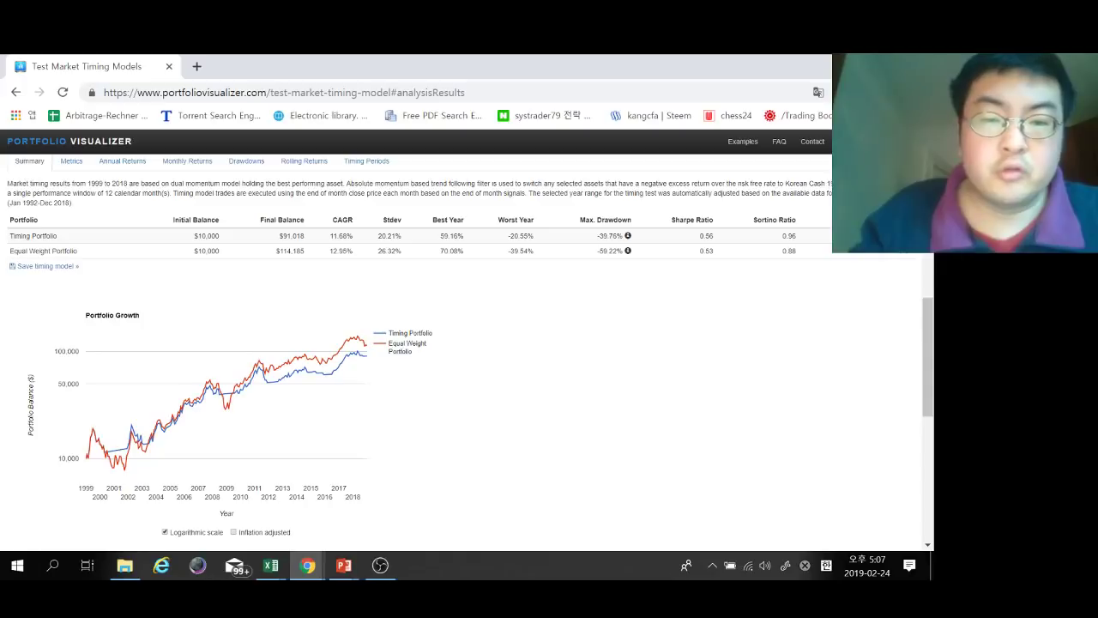
pyautogui.moveTo(386, 235); pyautogui.dragTo(400, 235)
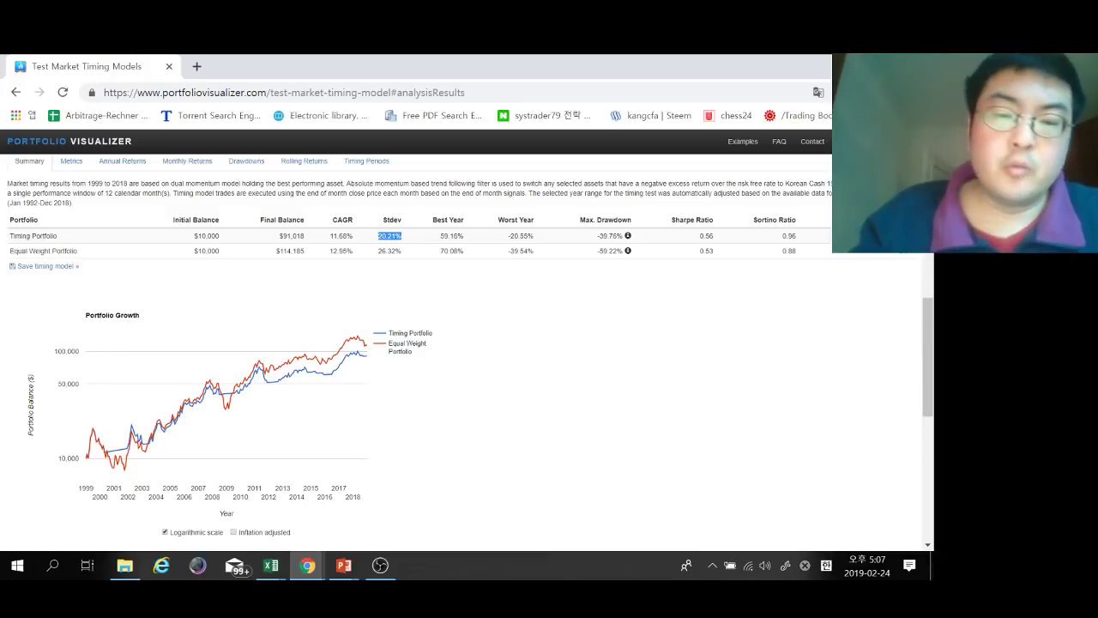
# Step: Rerun the test with a 6-month timing period and review the timing portfolio's Sharpe ratio, CAGR, standard deviation and maximum drawdown
pyautogui.scroll(4, 463, 352)
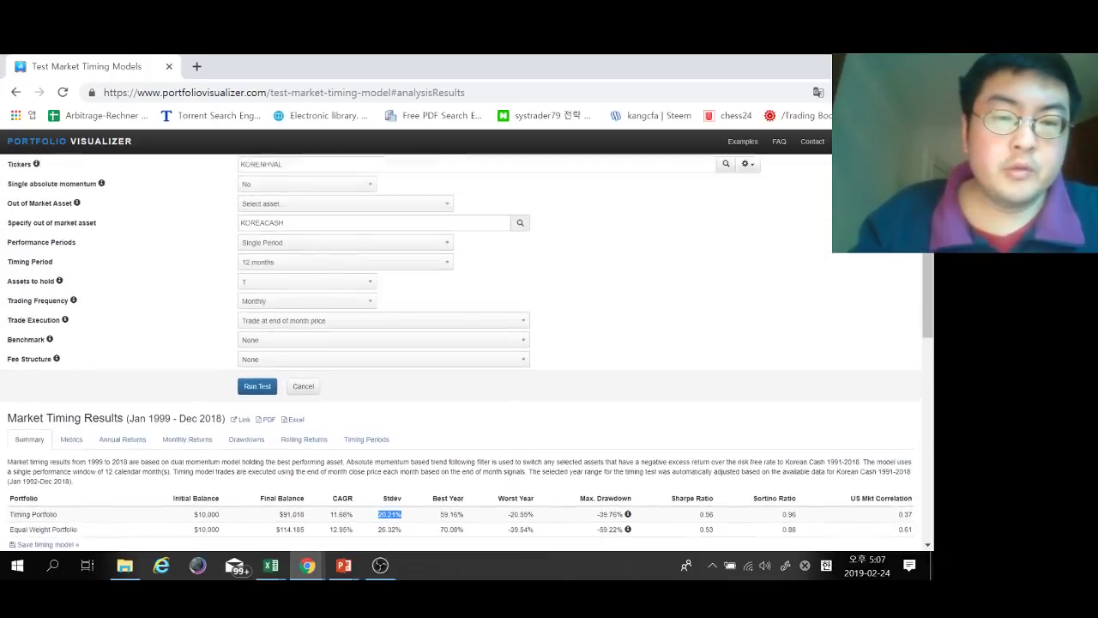
pyautogui.click(345, 275)
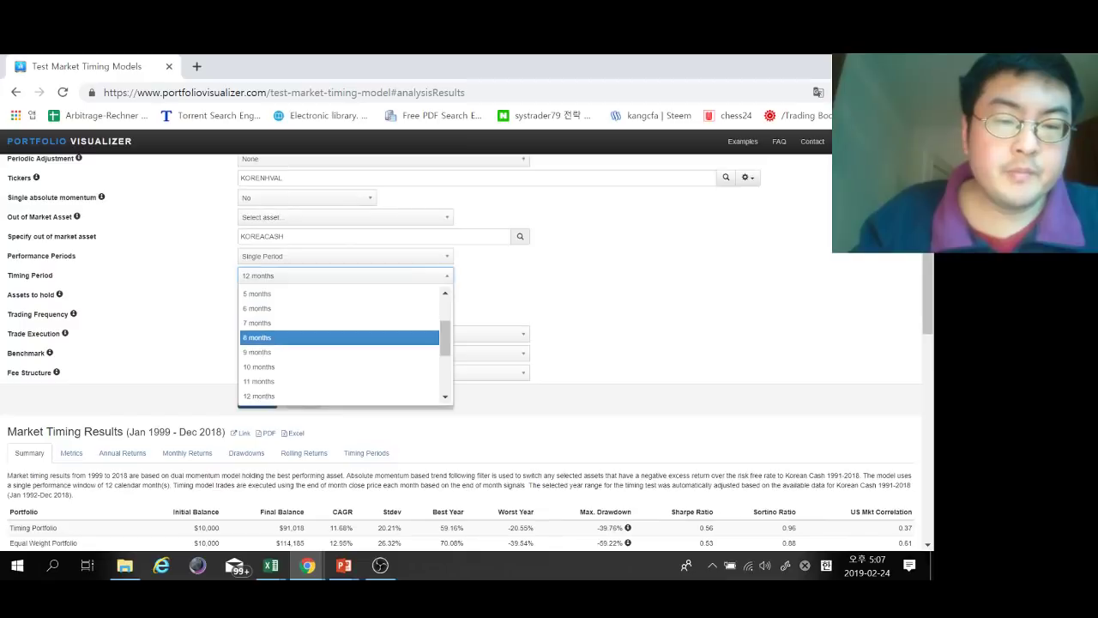
pyautogui.click(257, 308)
pyautogui.click(258, 400)
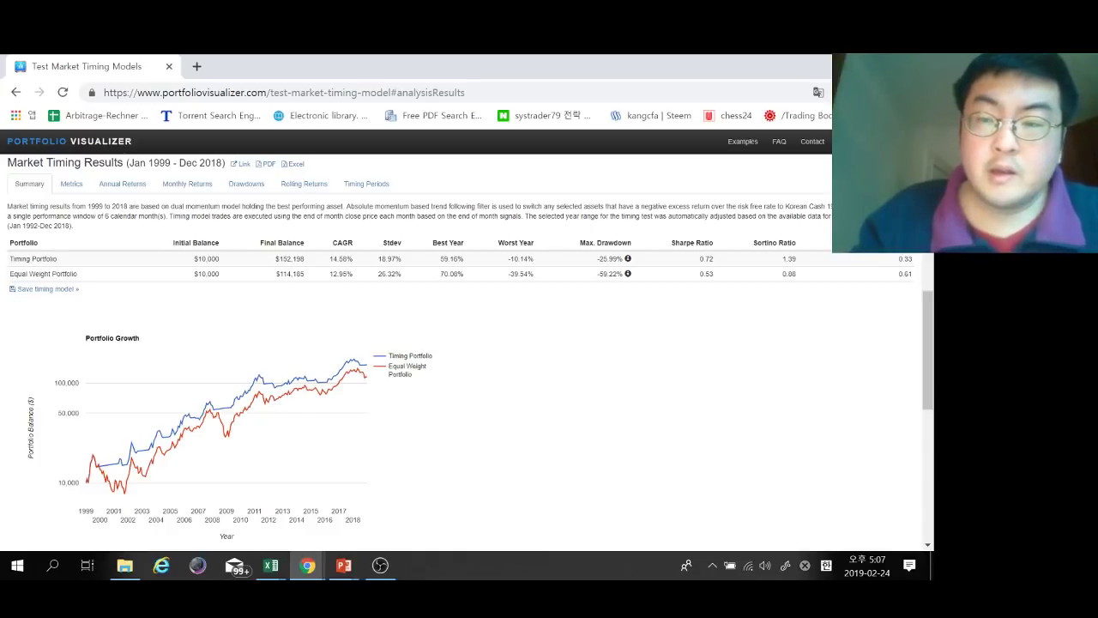
pyautogui.moveTo(699, 259); pyautogui.dragTo(706, 259)
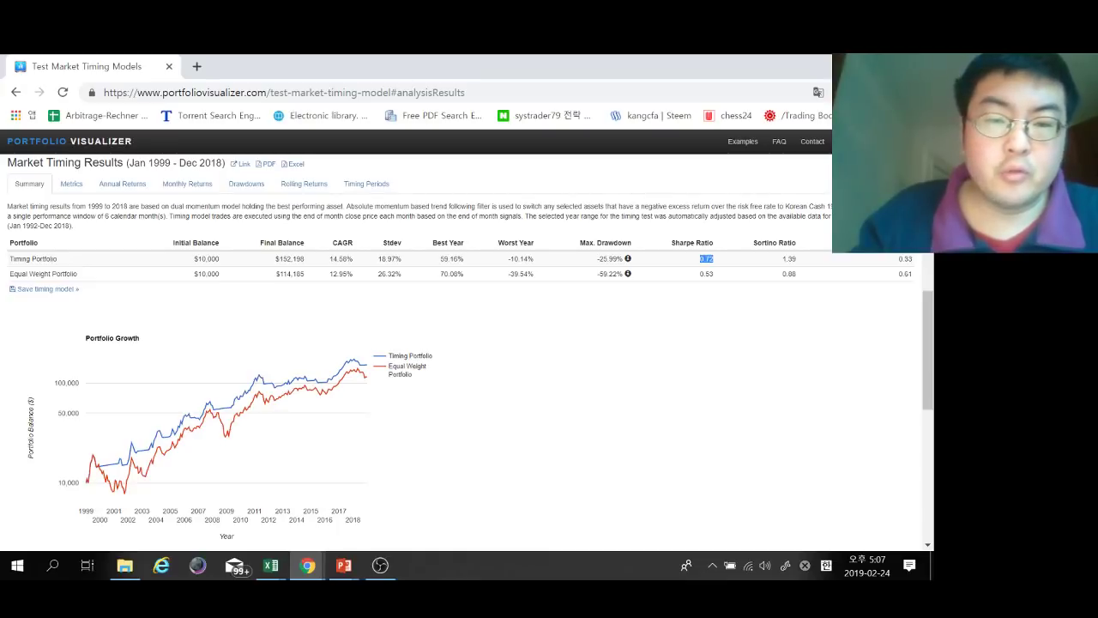
pyautogui.moveTo(329, 259); pyautogui.dragTo(401, 259)
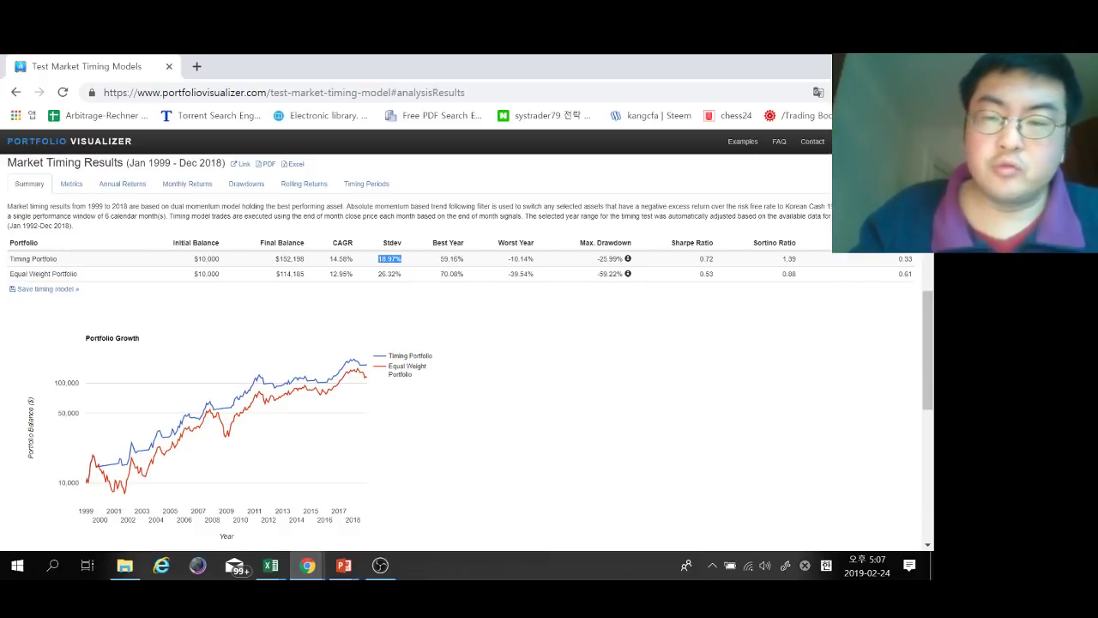
pyautogui.moveTo(597, 258); pyautogui.dragTo(618, 258)
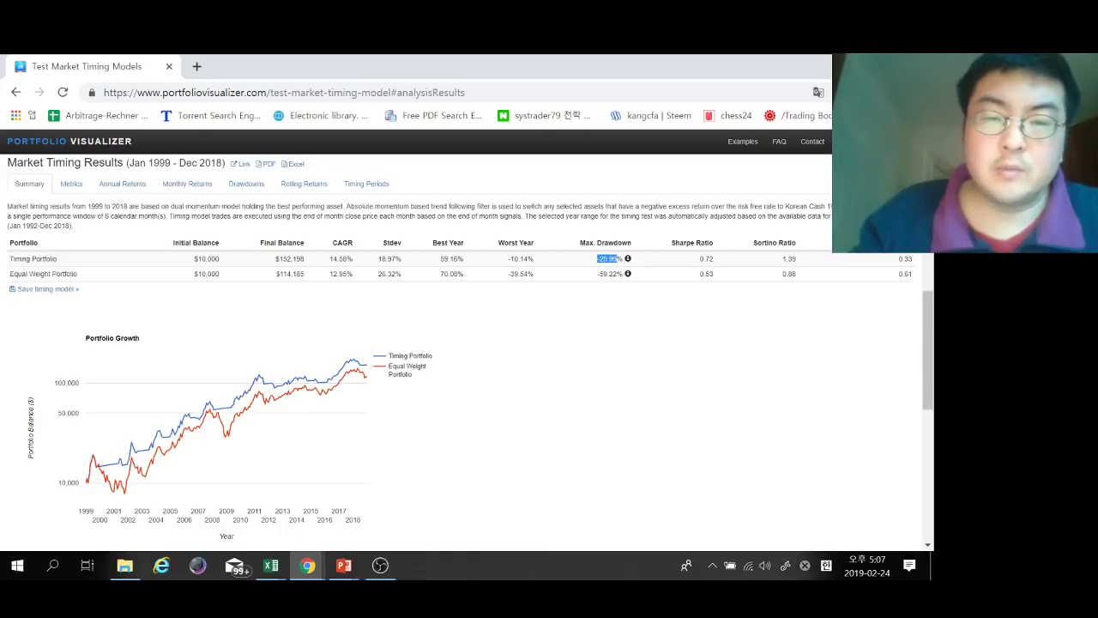
# Step: Rerun the test with a 3-month timing period and review the timing portfolio's CAGR, maximum drawdown and Sharpe ratio
pyautogui.scroll(5, 463, 351)
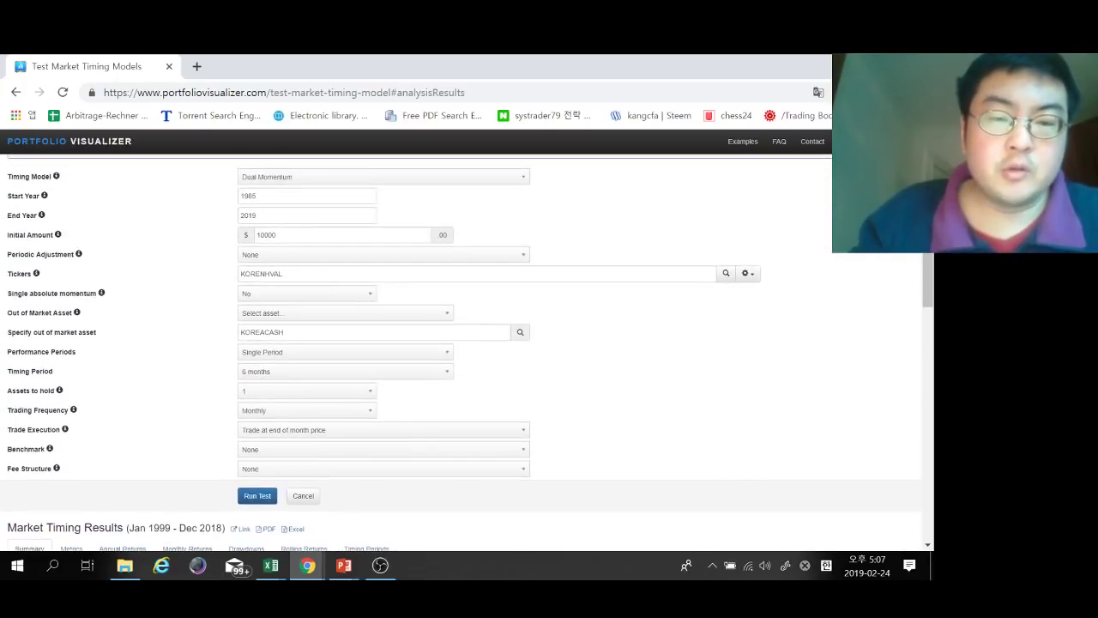
pyautogui.click(345, 371)
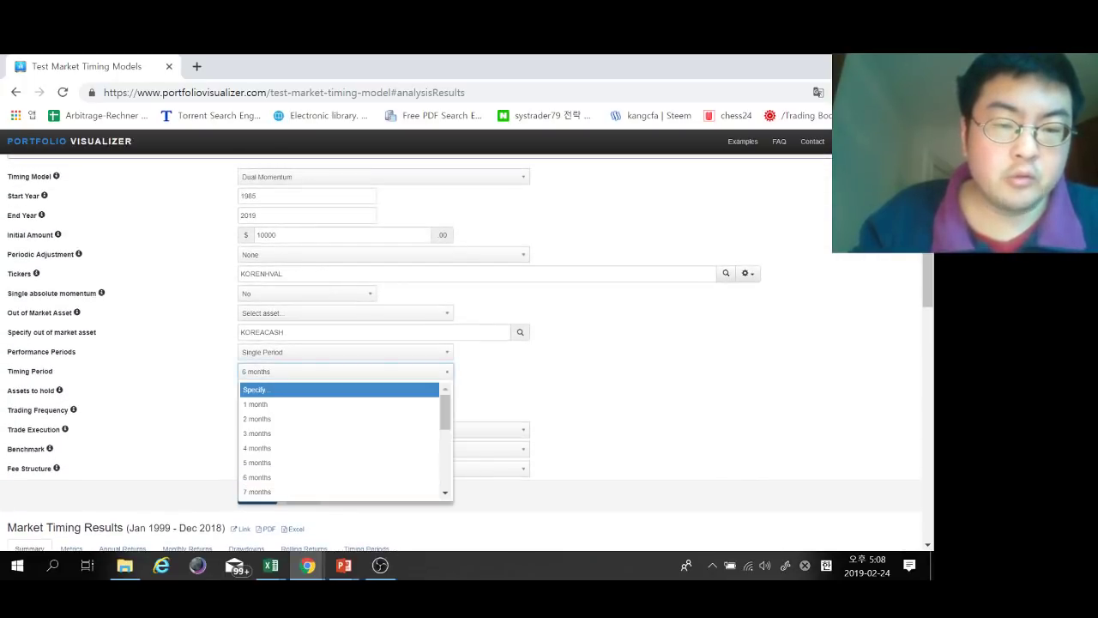
pyautogui.click(335, 433)
pyautogui.click(257, 495)
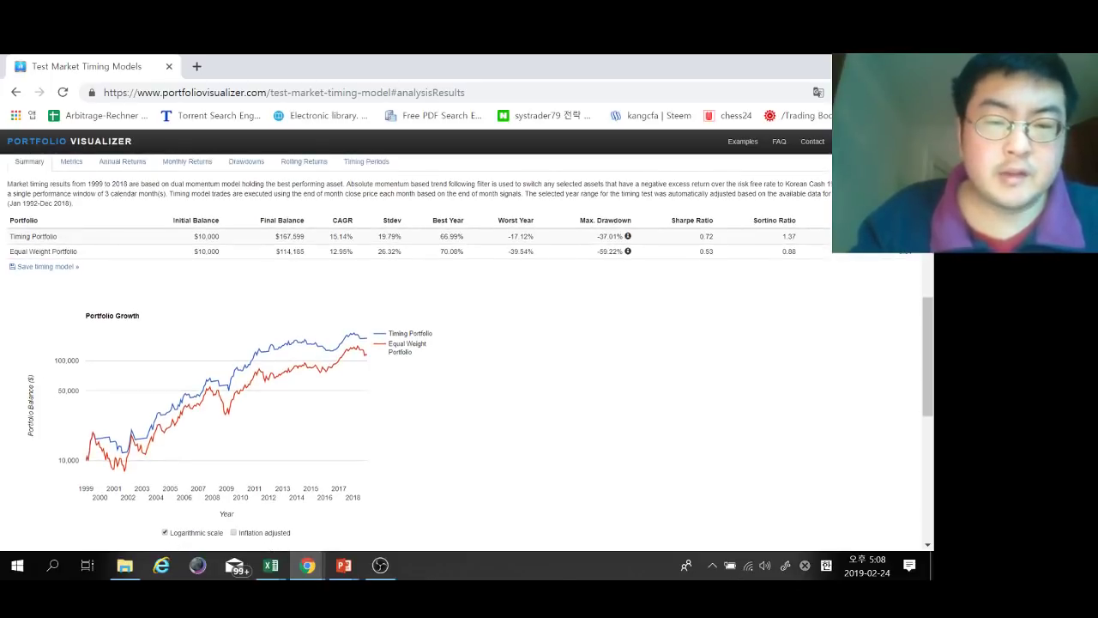
pyautogui.moveTo(333, 251); pyautogui.dragTo(353, 235)
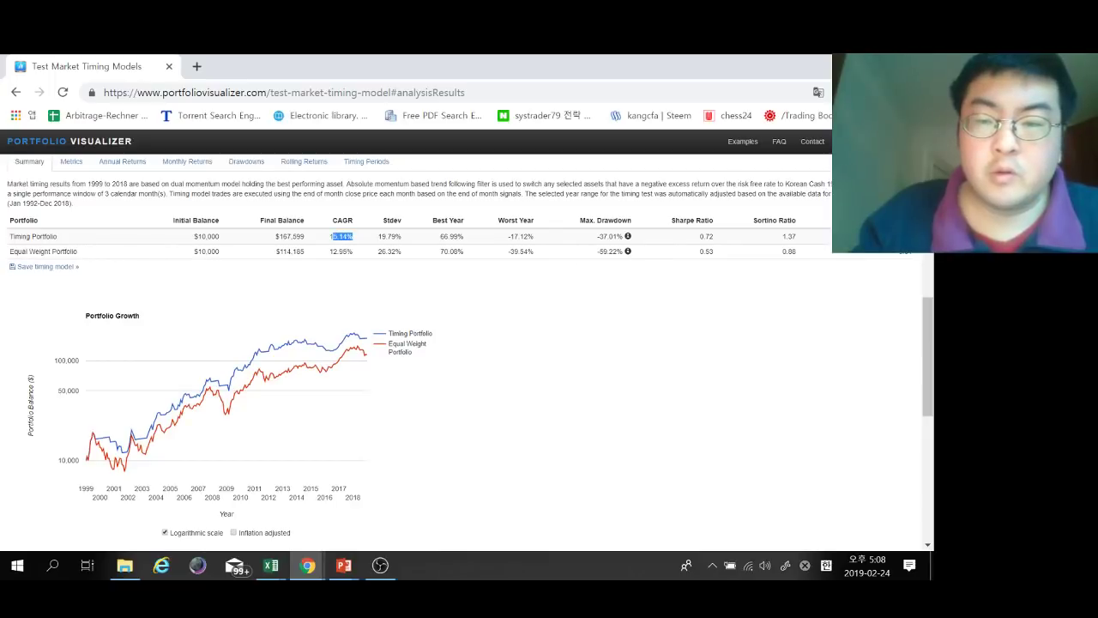
pyautogui.moveTo(599, 236); pyautogui.dragTo(614, 236)
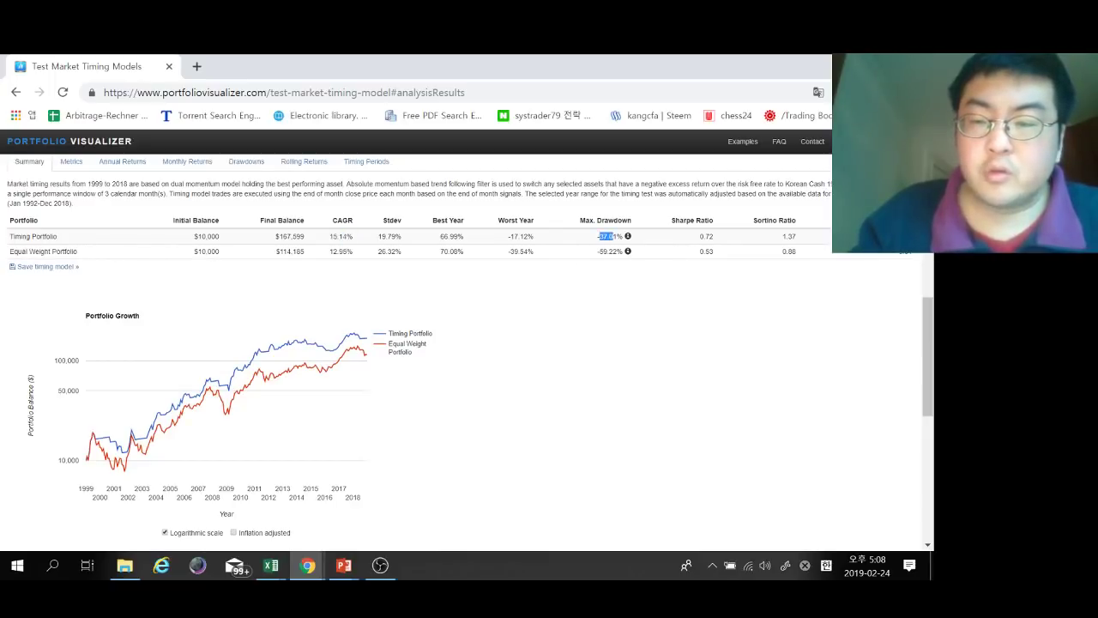
pyautogui.moveTo(700, 236); pyautogui.dragTo(714, 236)
pyautogui.click(712, 237)
pyautogui.scroll(1, 712, 237)
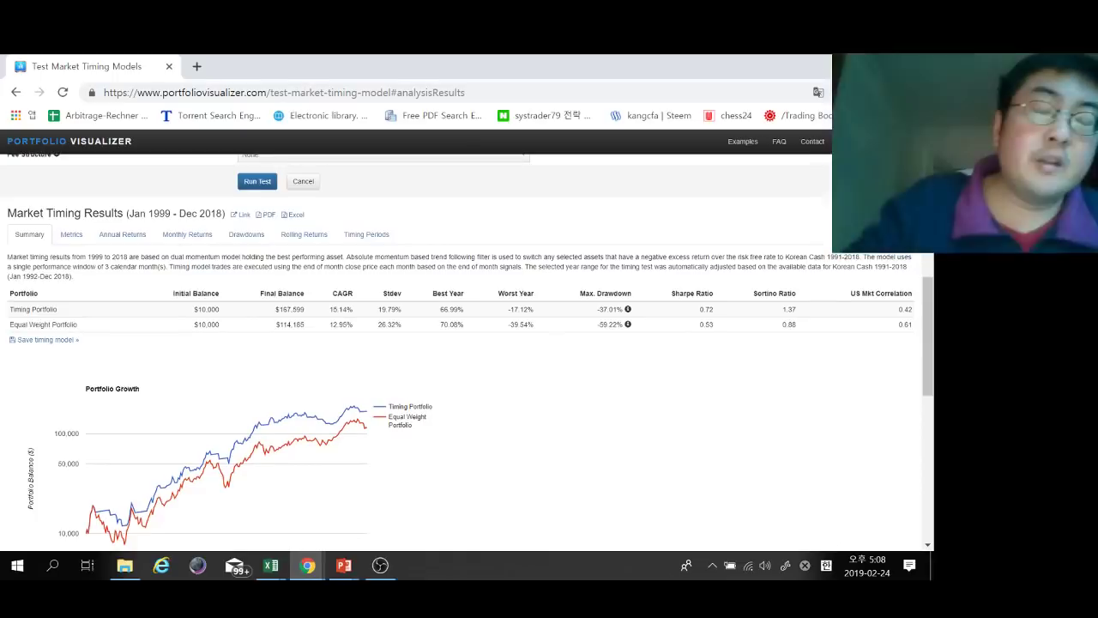
pyautogui.scroll(1, 466, 352)
pyautogui.scroll(1, 466, 352)
pyautogui.scroll(-1, 467, 352)
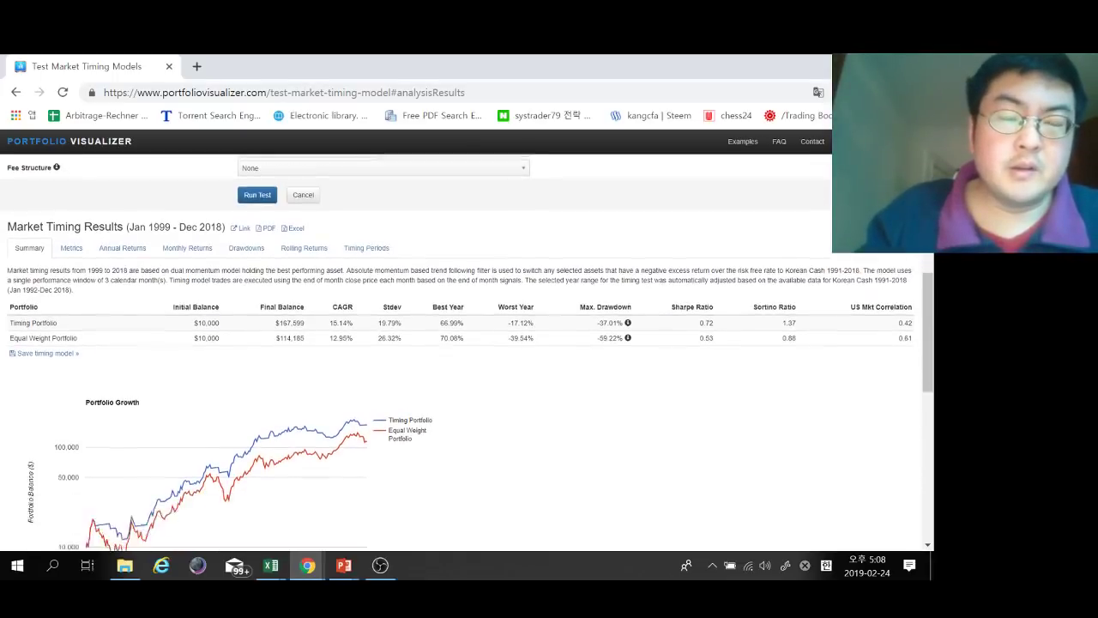
pyautogui.scroll(-1, 467, 352)
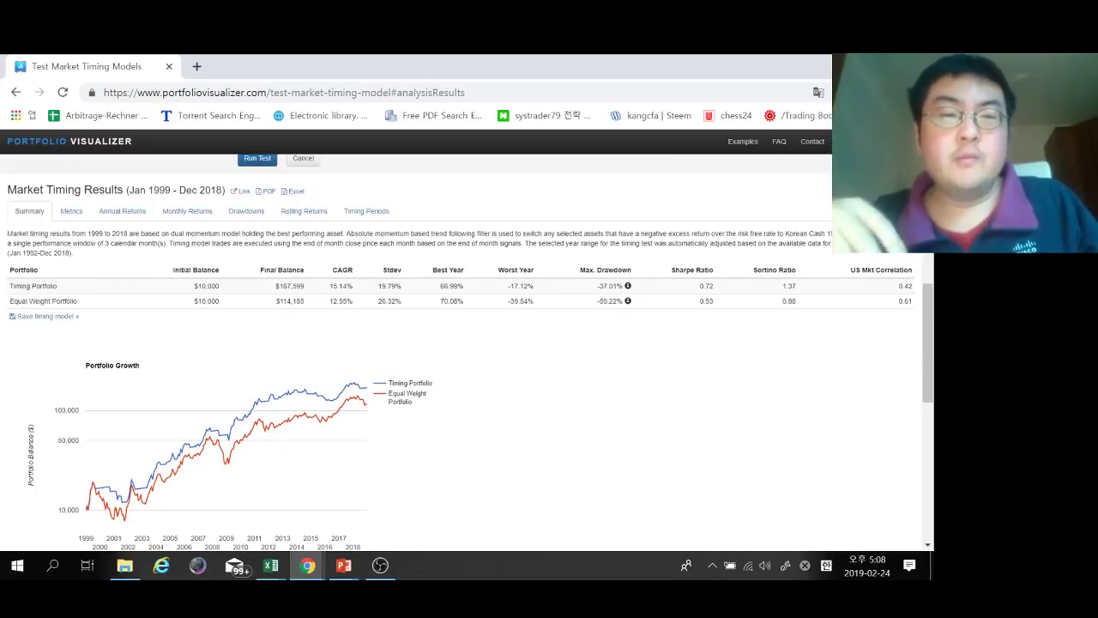
# Step: Replace the KORENHVAL ticker with koreamom and run the dual momentum test
pyautogui.scroll(5, 464, 352)
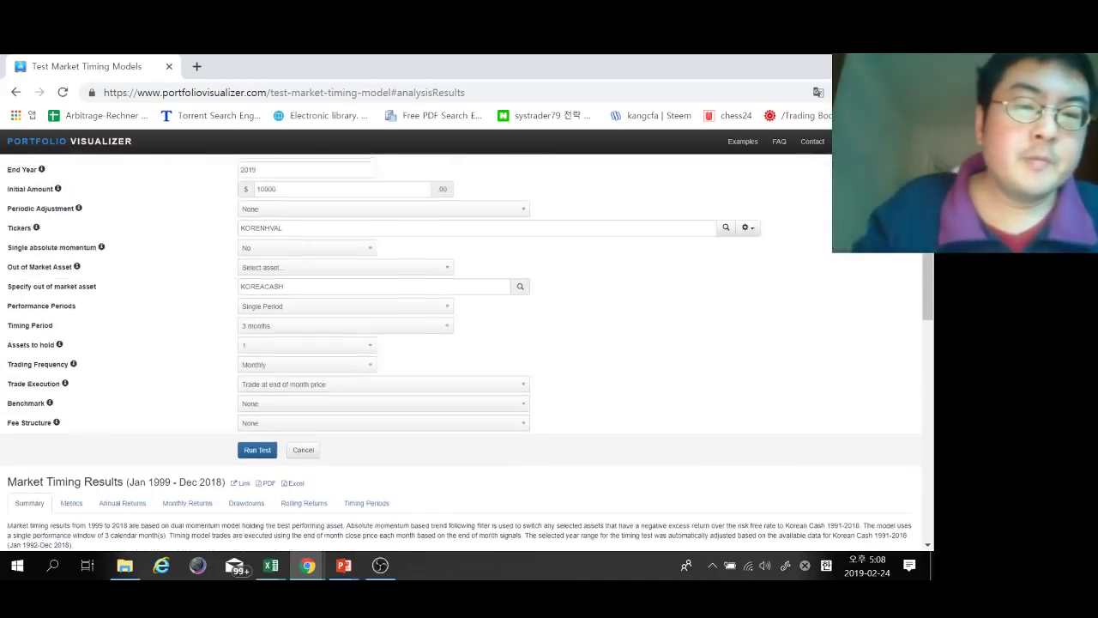
pyautogui.doubleClick(282, 374)
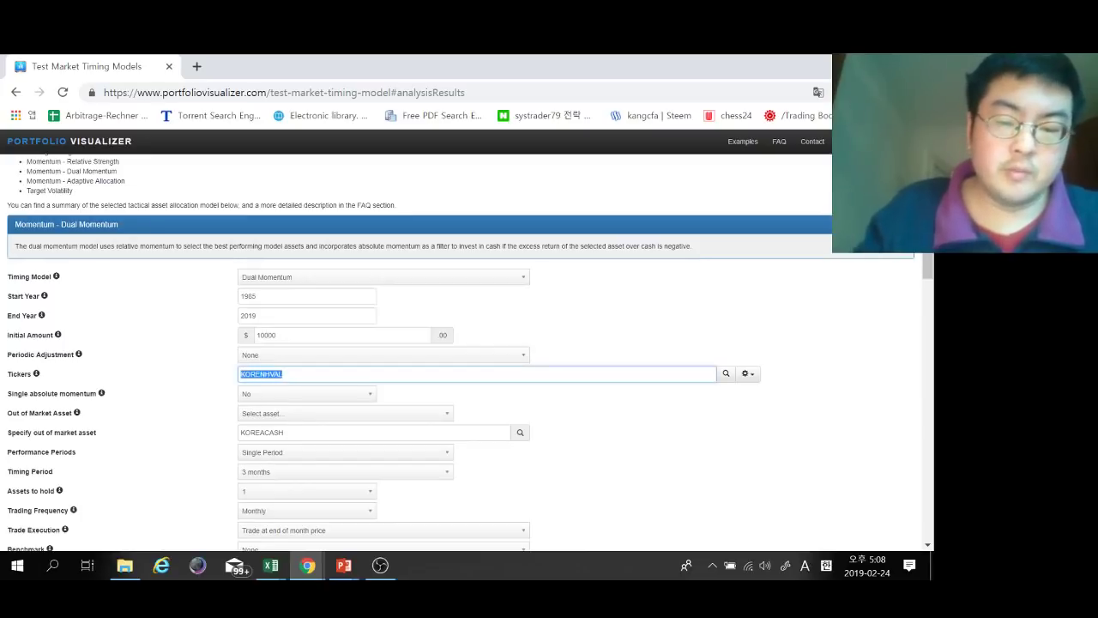
pyautogui.write('koreamom')
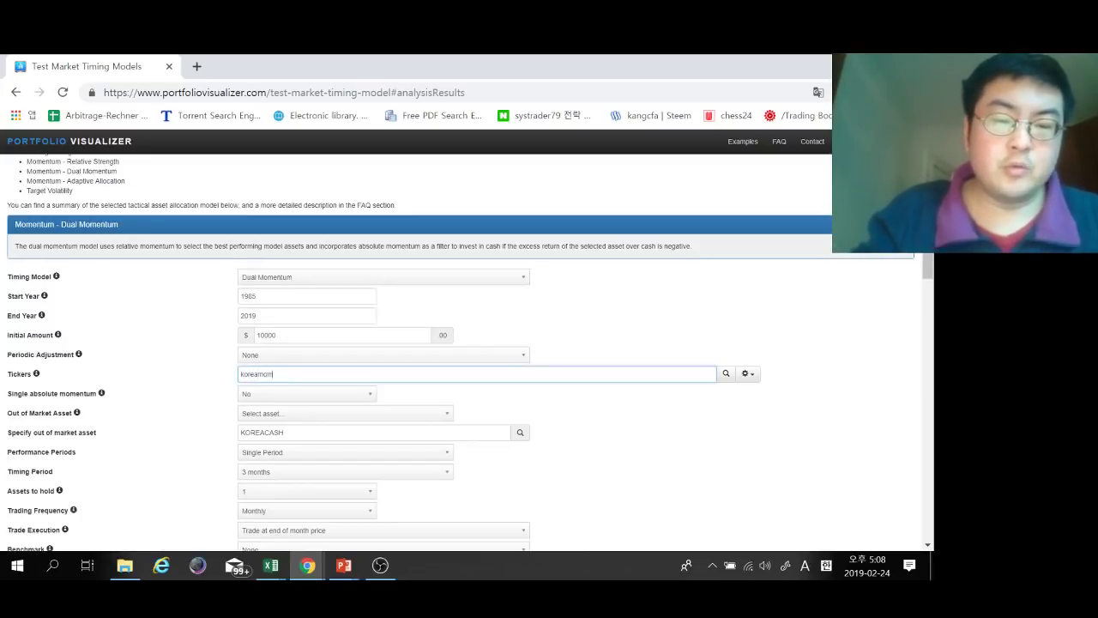
pyautogui.press('Return')
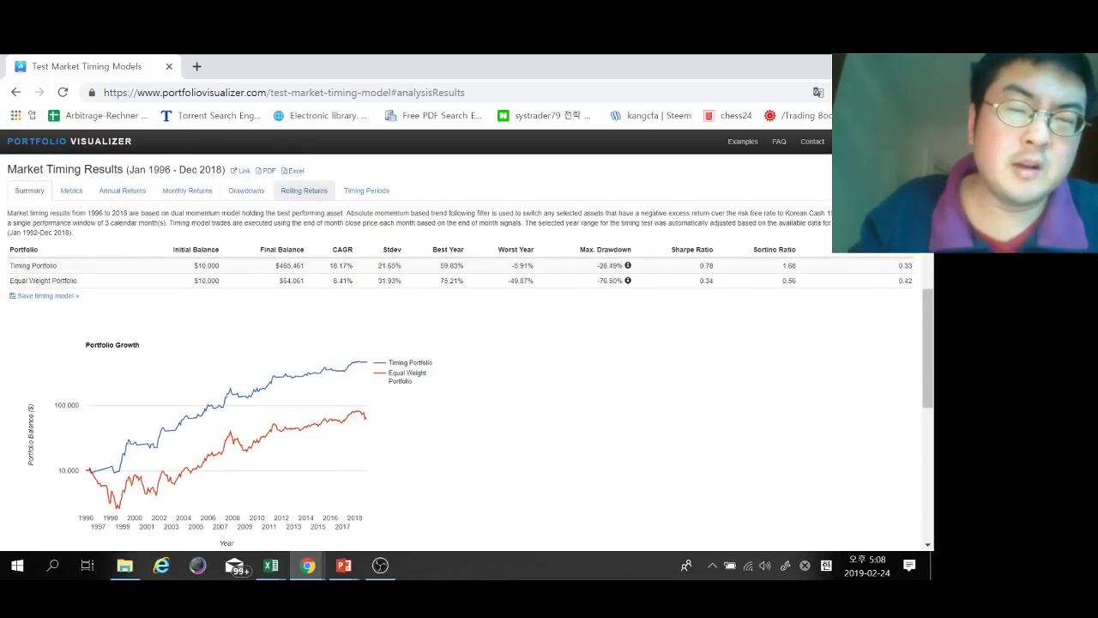
# Step: Compare the CAGR, Sharpe ratio and maximum drawdown of the timing portfolio with those of the equal weight portfolio
pyautogui.moveTo(333, 281); pyautogui.dragTo(354, 280)
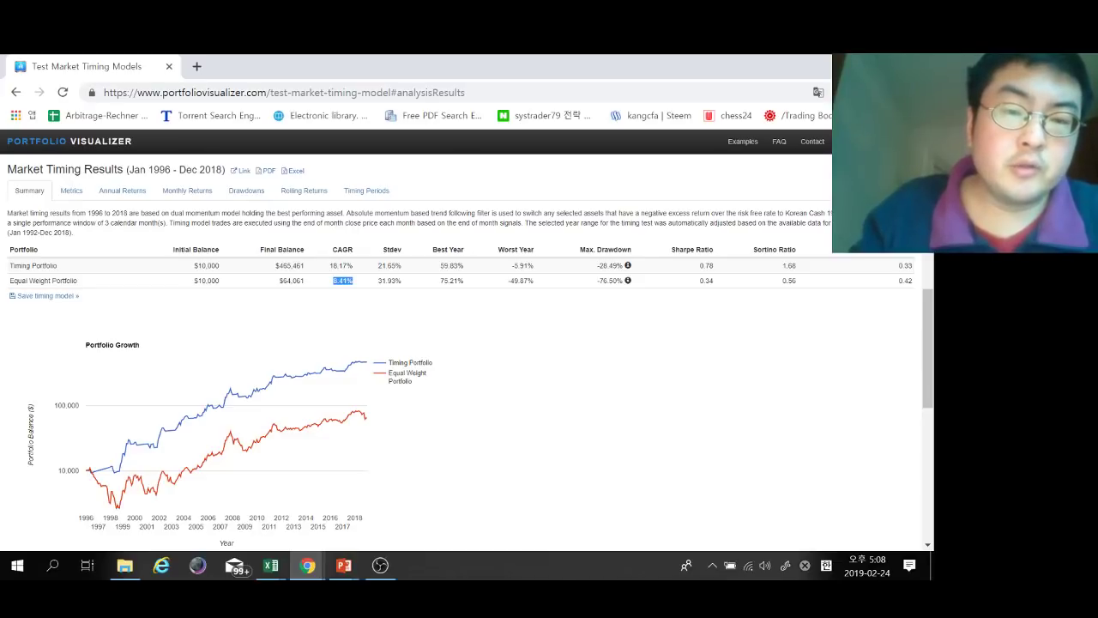
pyautogui.moveTo(330, 266); pyautogui.dragTo(347, 266)
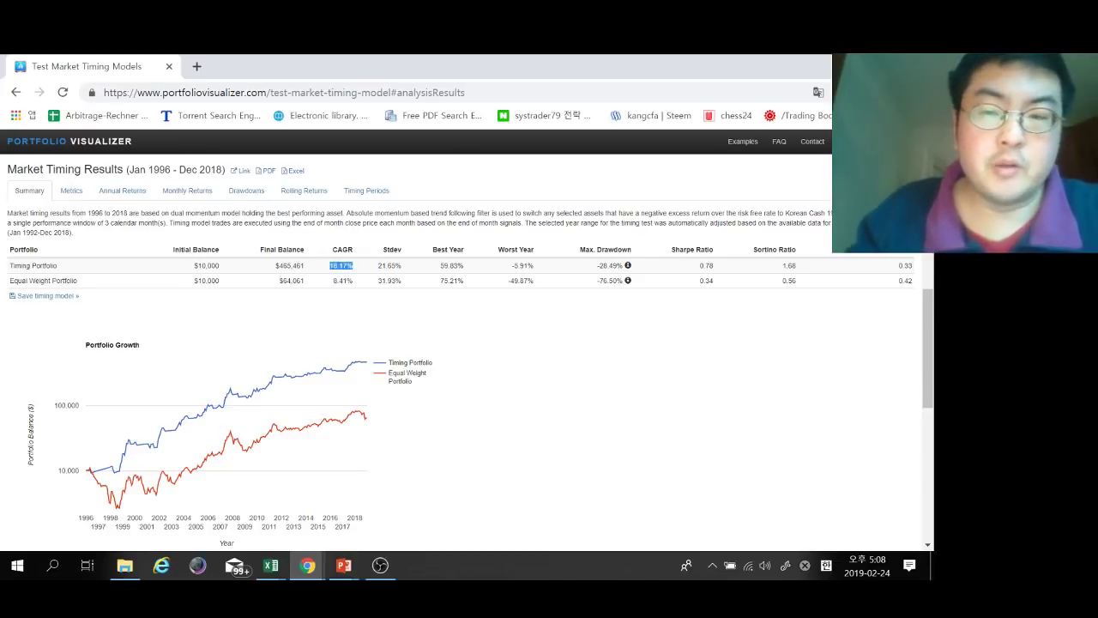
pyautogui.moveTo(700, 281)
pyautogui.mouseDown()
pyautogui.moveTo(714, 281)
pyautogui.moveTo(713, 265)
pyautogui.mouseUp()
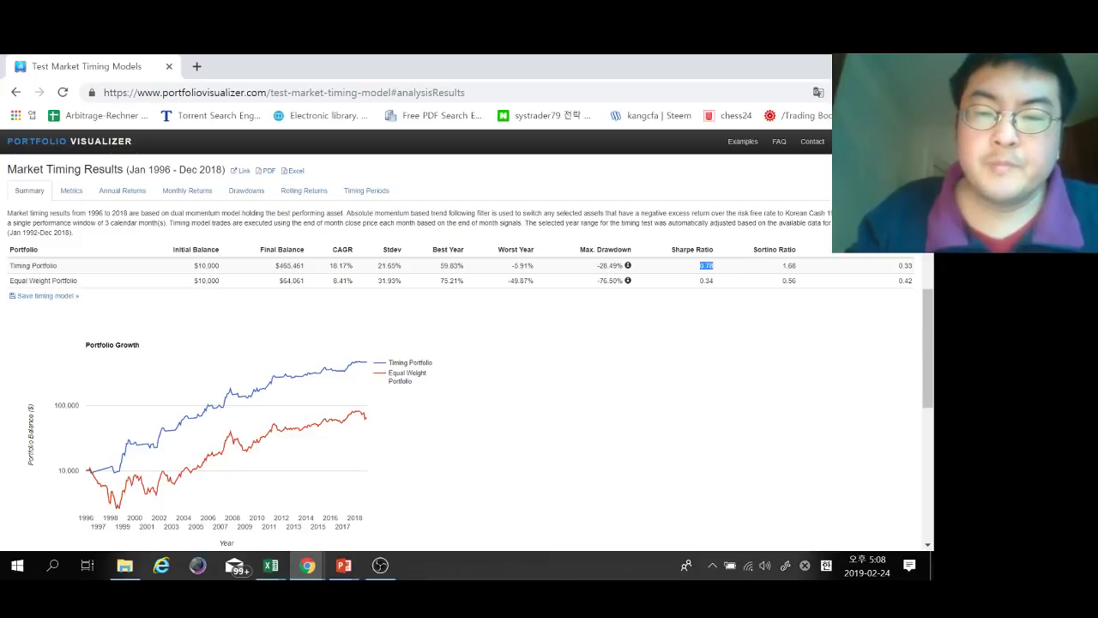
pyautogui.doubleClick(608, 281)
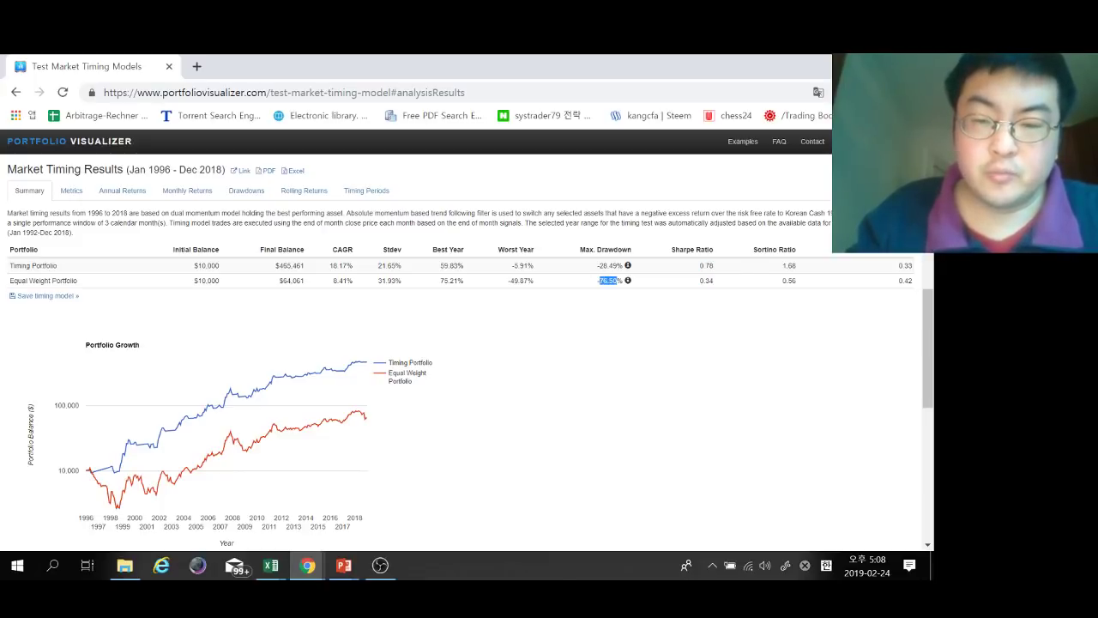
pyautogui.click(608, 280)
pyautogui.moveTo(597, 265); pyautogui.dragTo(623, 265)
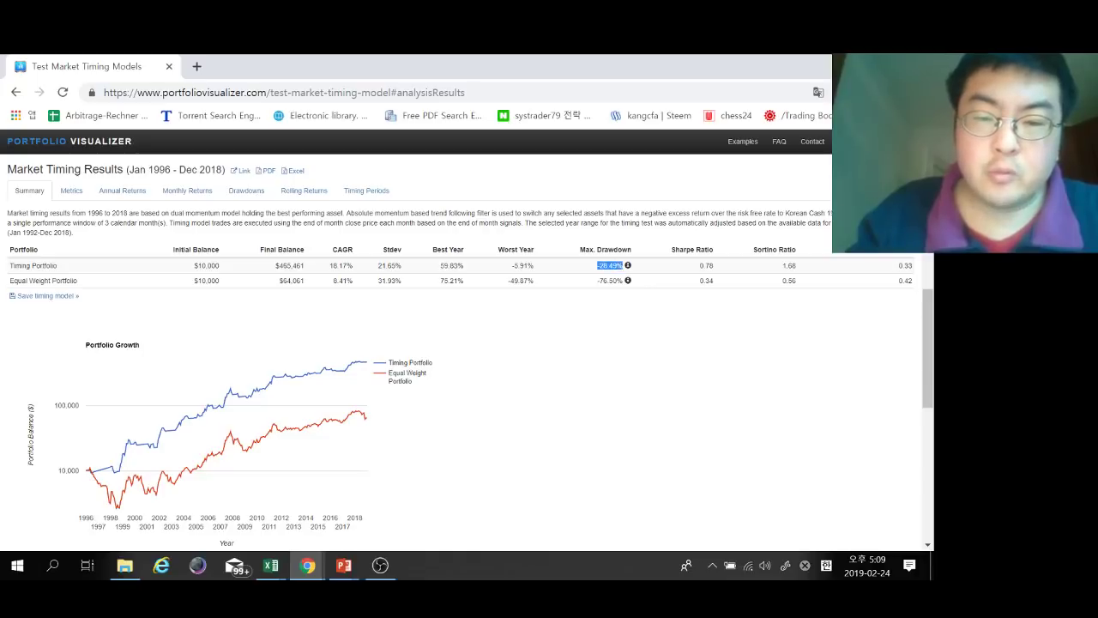
pyautogui.click(622, 266)
# Step: Set the timing period to 6 months and rerun the KOREAMOM test
pyautogui.scroll(4, 623, 266)
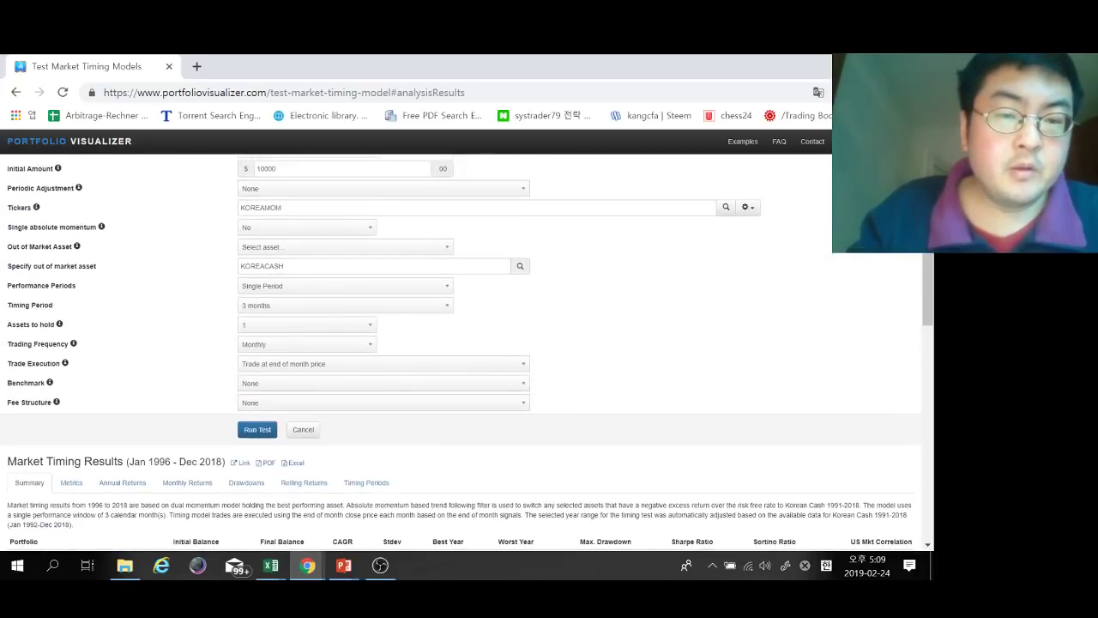
pyautogui.click(343, 304)
pyautogui.click(343, 396)
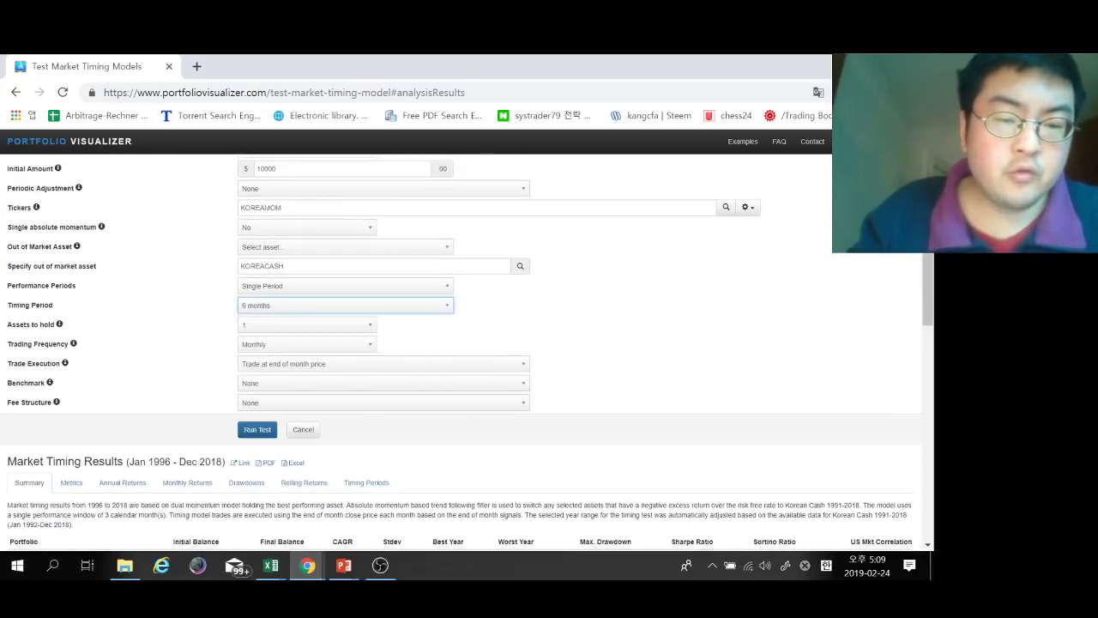
pyautogui.click(257, 429)
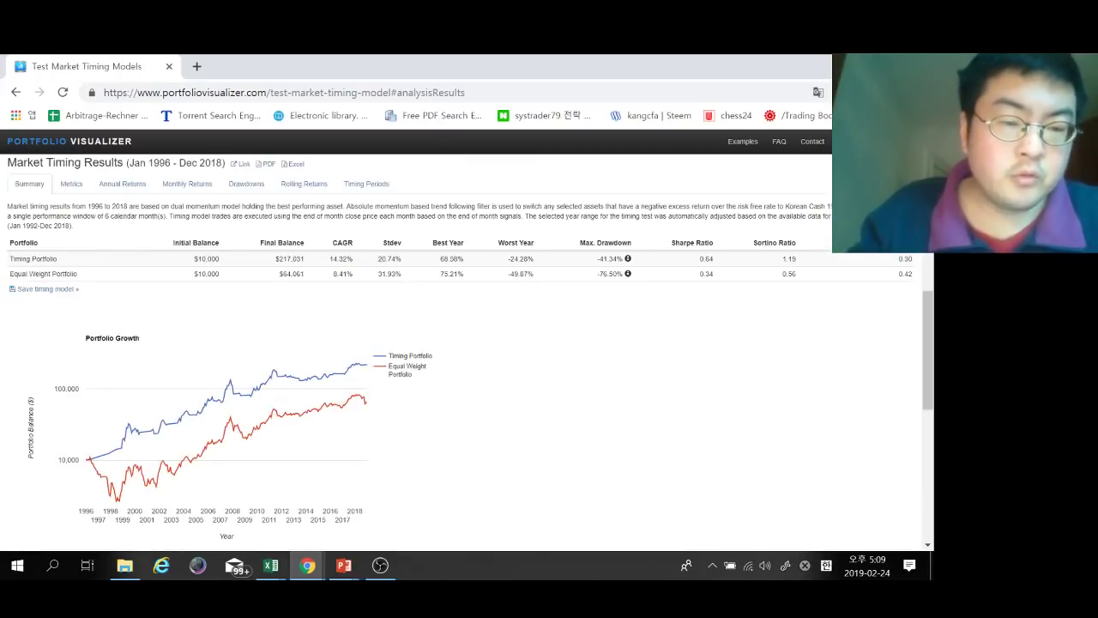
# Step: Set the timing period to 12 months and rerun the KOREAMOM dual momentum test
pyautogui.scroll(5, 343, 372)
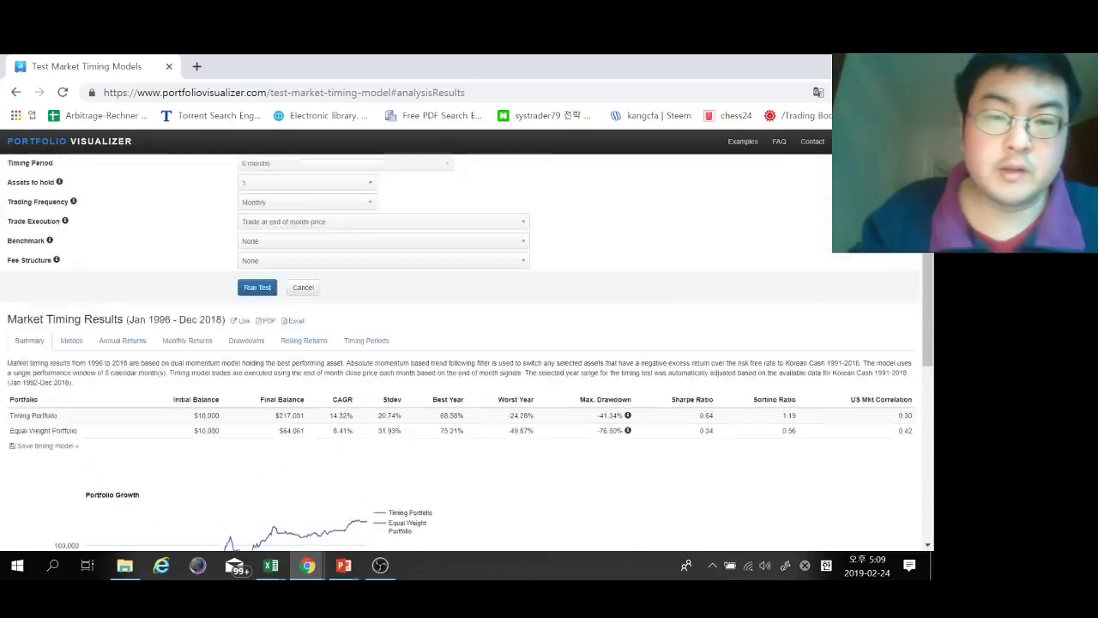
pyautogui.click(343, 371)
pyautogui.scroll(-1, 343, 404)
pyautogui.press('Down')
pyautogui.press('Down')
pyautogui.press('Down')
pyautogui.press('Down')
pyautogui.press('Down')
pyautogui.press('Down')
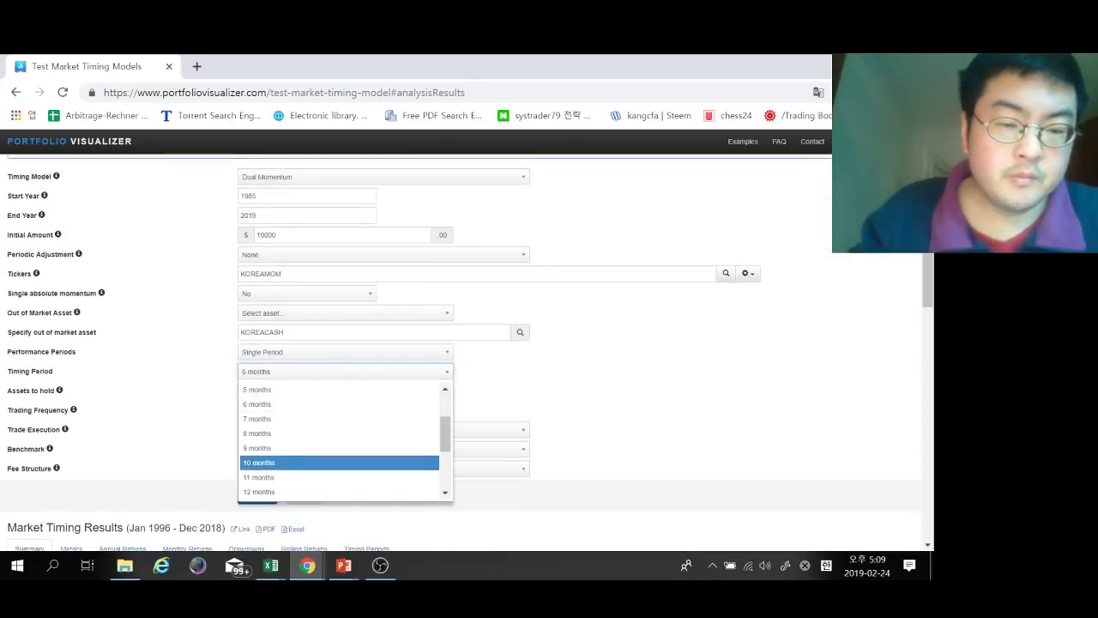
pyautogui.press('Return')
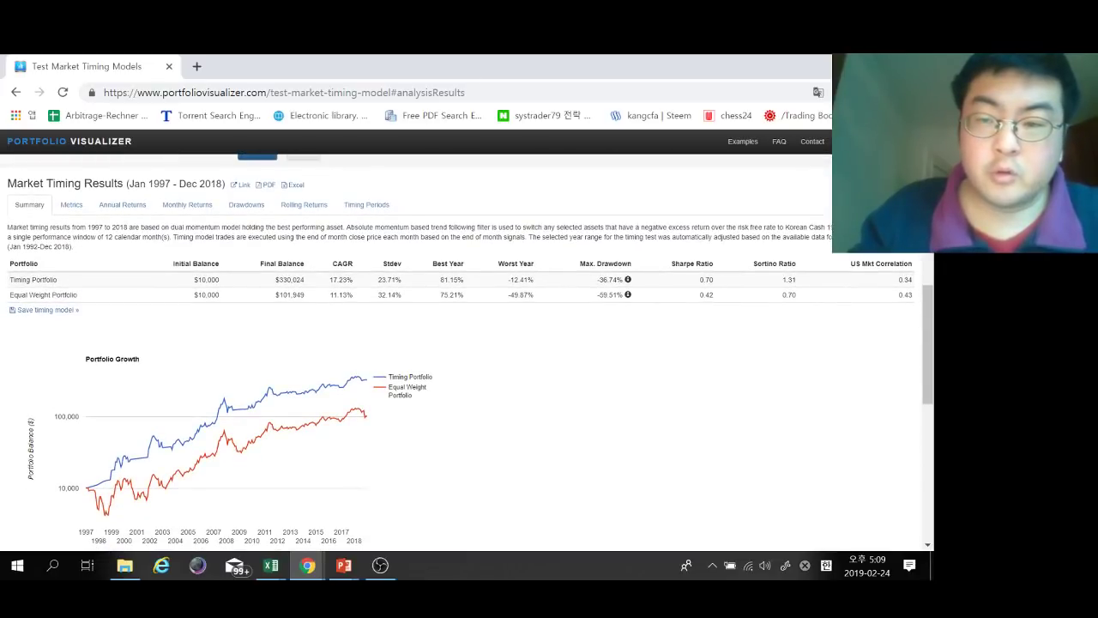
# Step: Set the timing period to 1 month and rerun the KOREAMOM test
pyautogui.scroll(3, 463, 351)
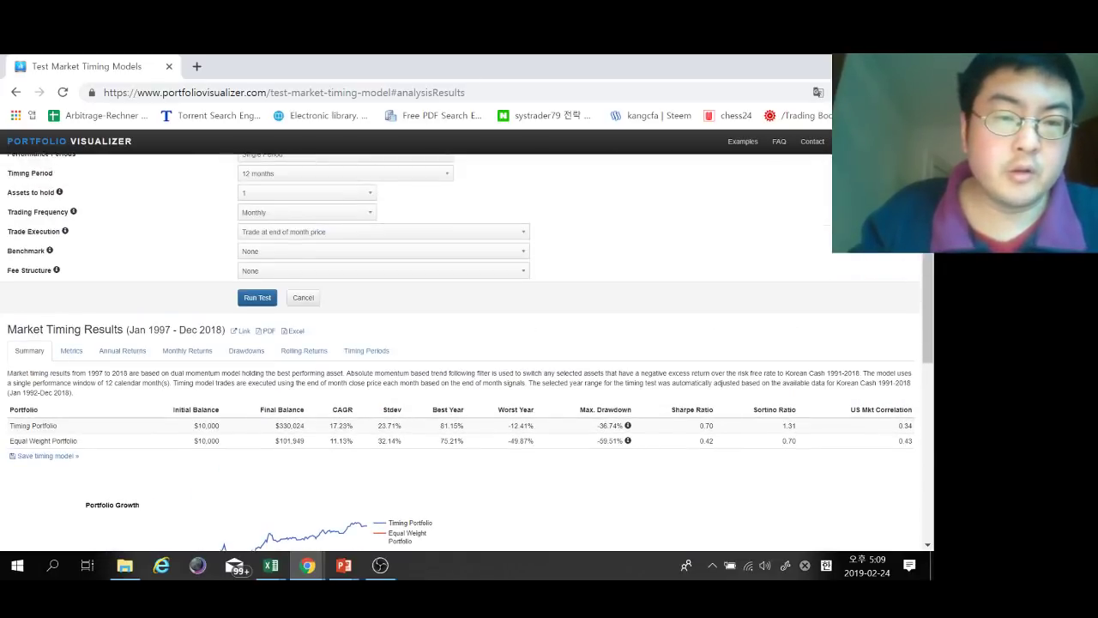
pyautogui.click(343, 246)
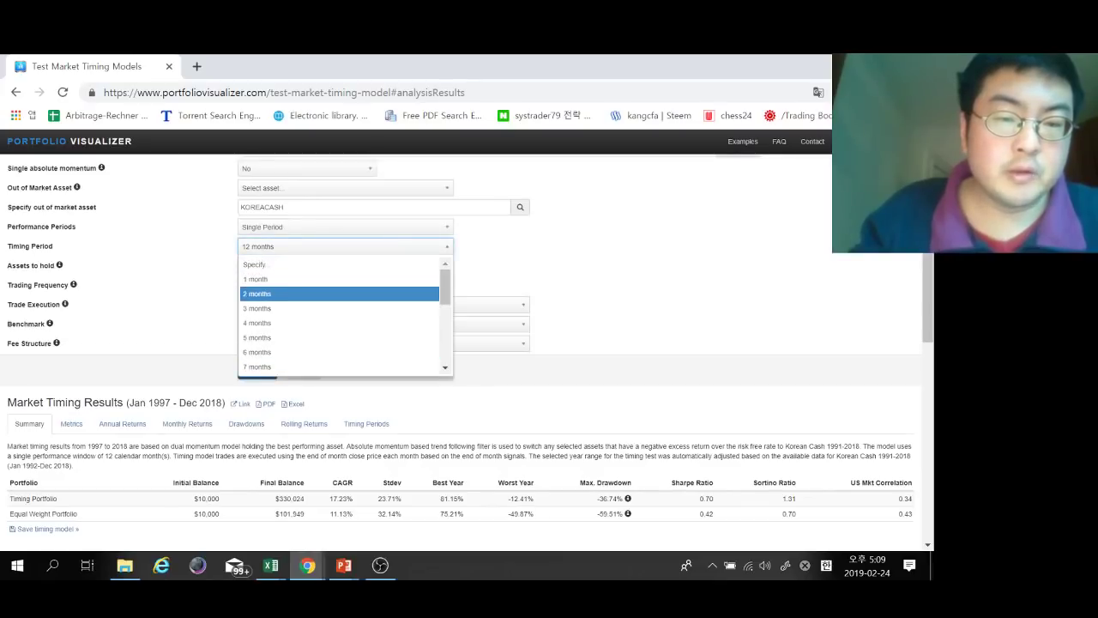
pyautogui.click(283, 277)
pyautogui.click(256, 370)
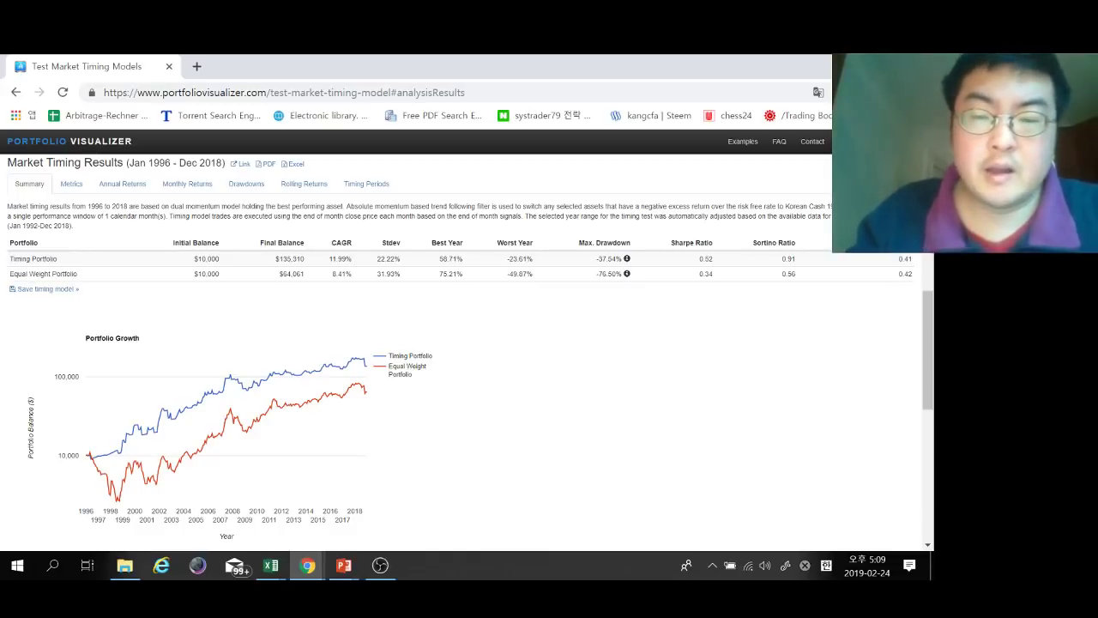
# Step: Switch to the PowerPoint slide show and advance to the "5. 듀얼모멘텀" slide
pyautogui.scroll(8, 467, 351)
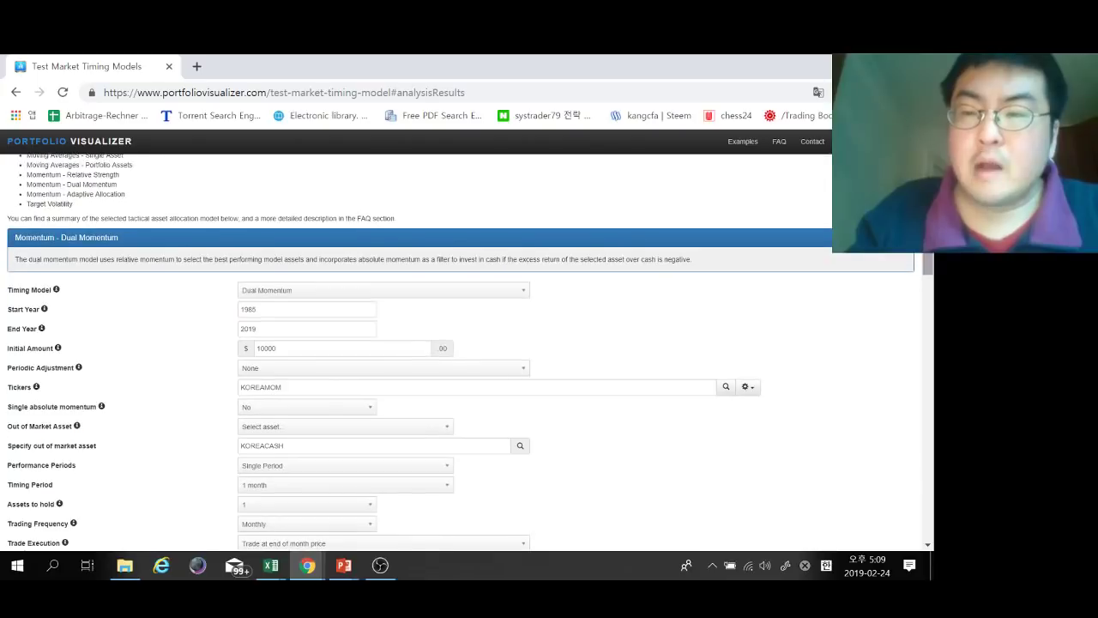
pyautogui.scroll(-1, 466, 351)
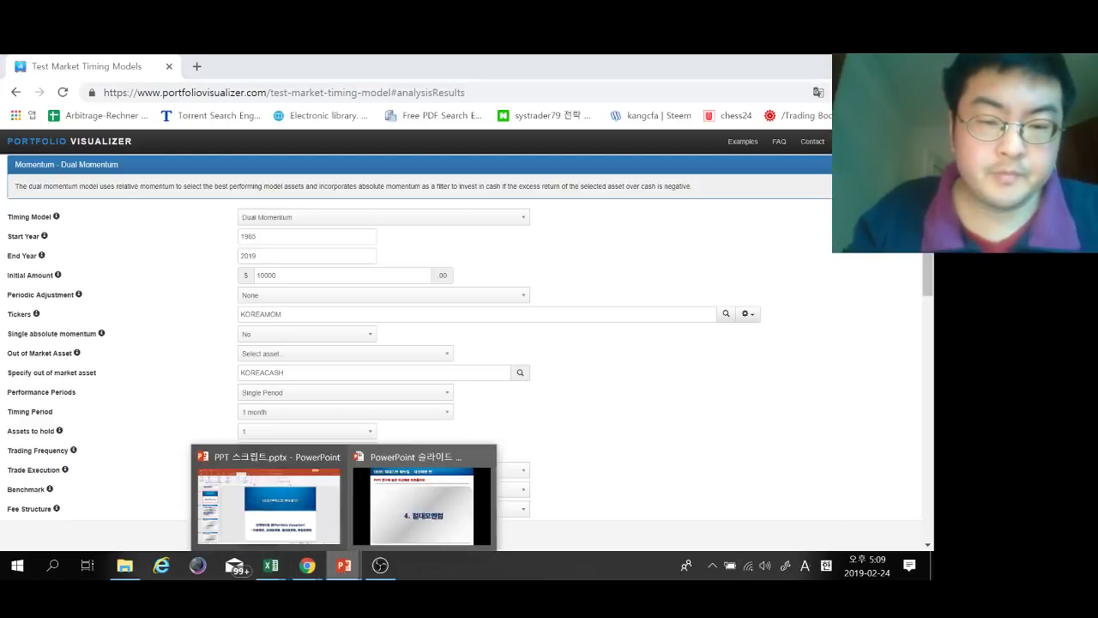
pyautogui.moveTo(343, 565)
pyautogui.click(421, 502)
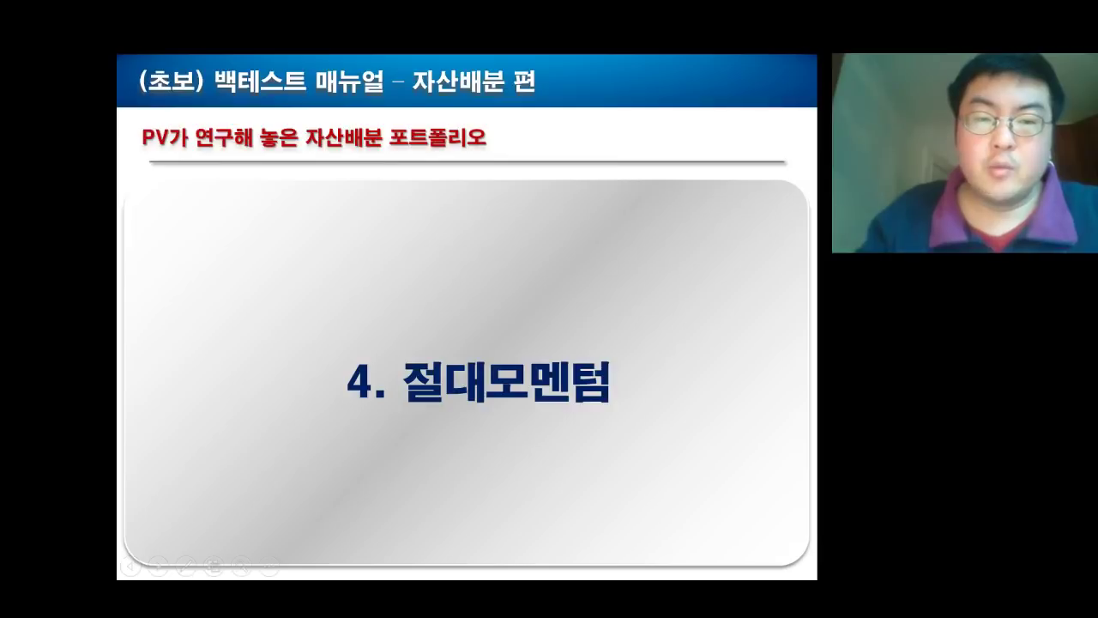
pyautogui.press('Right')
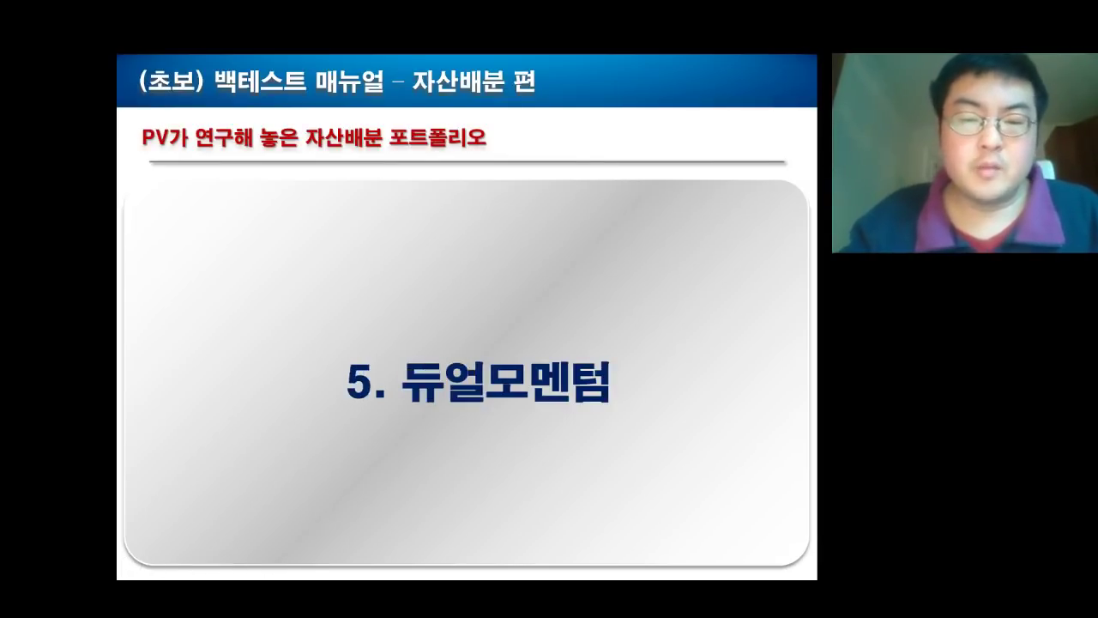
# Step: Return to Chrome and add the tickers korenhval, koreaqual and korrisk after KOREAMOM in the timing model
pyautogui.hotkey('alt', 'Tab')
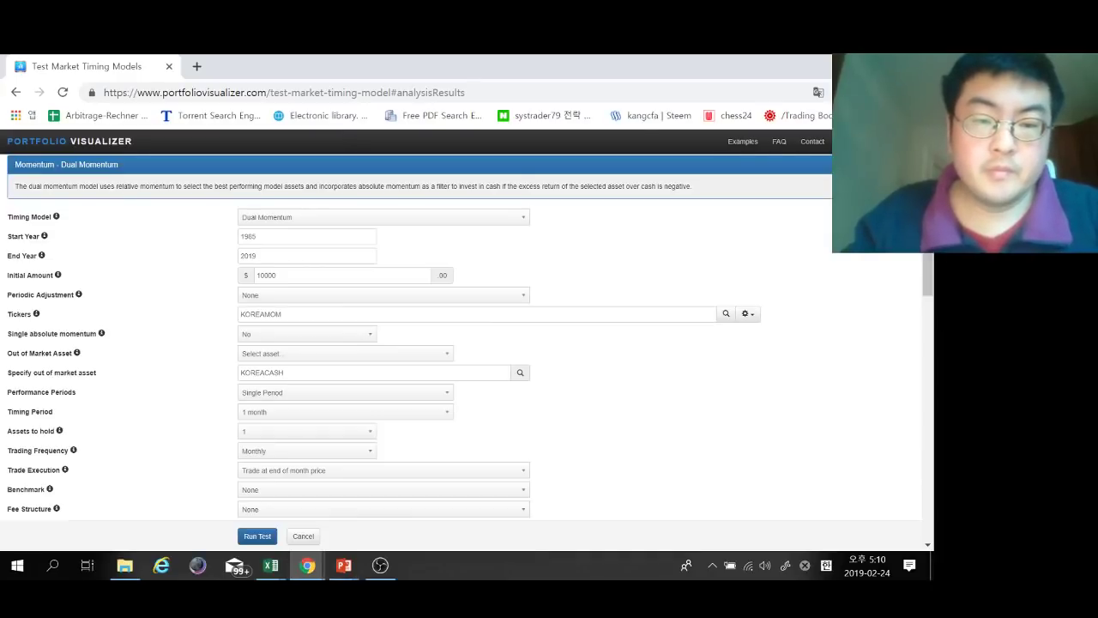
pyautogui.scroll(-1, 463, 351)
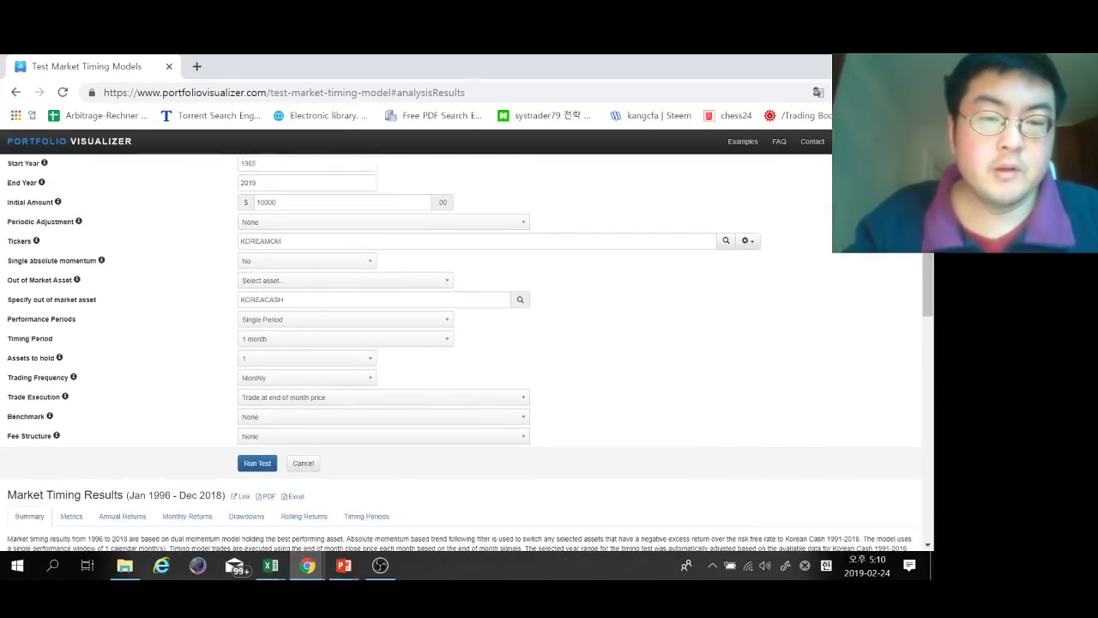
pyautogui.click(284, 241)
pyautogui.scroll(1, 463, 241)
pyautogui.write('k')
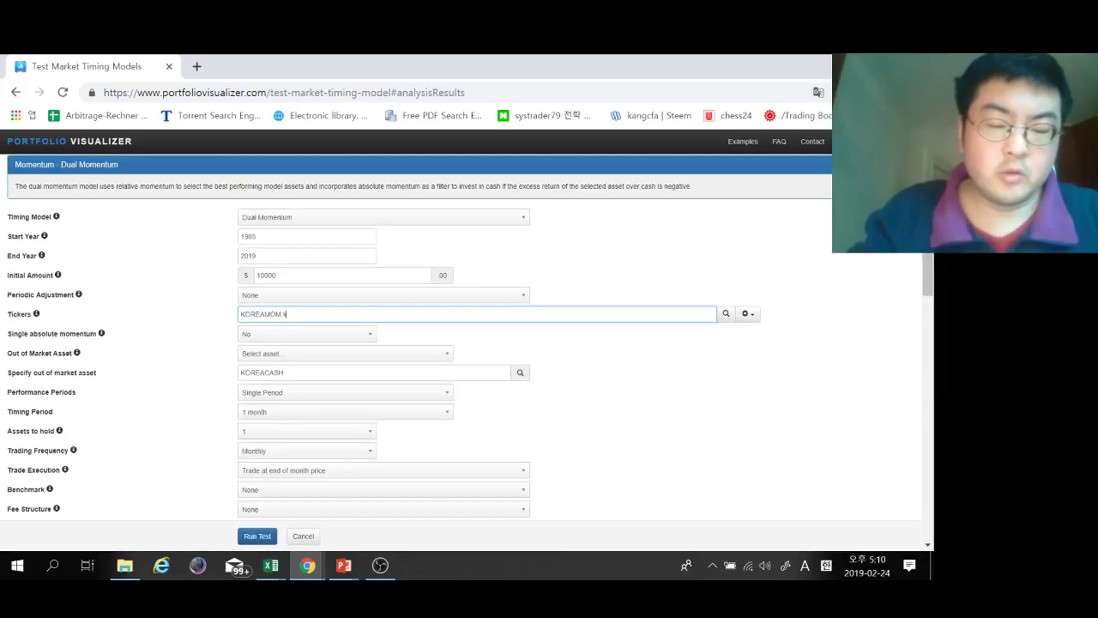
pyautogui.write('orenh')
pyautogui.press('BackSpace')
pyautogui.press('BackSpace')
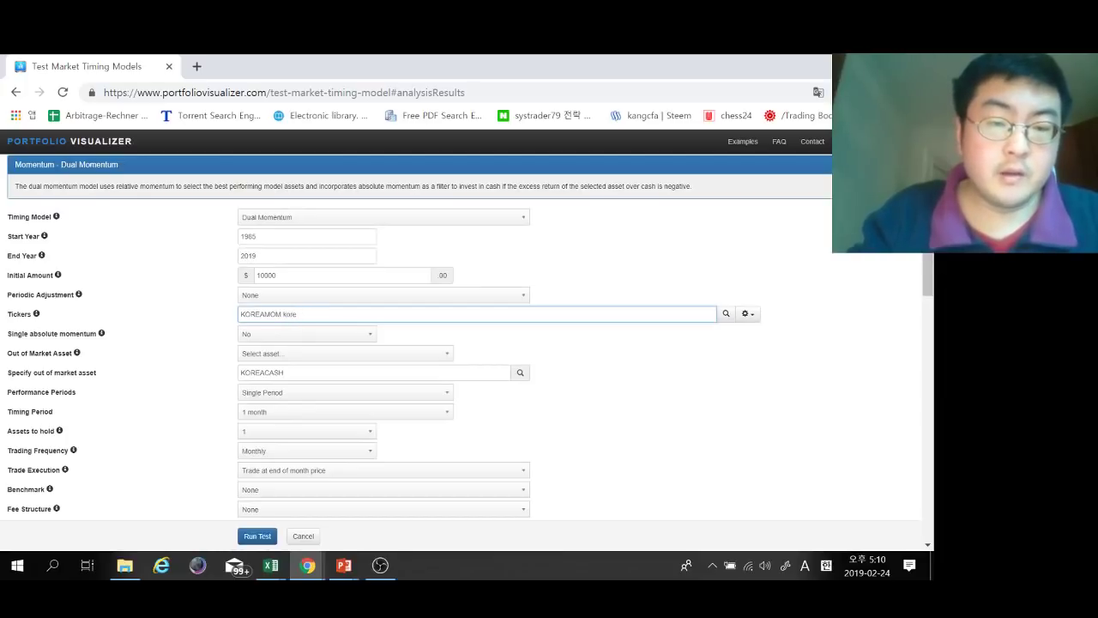
pyautogui.write('nhu')
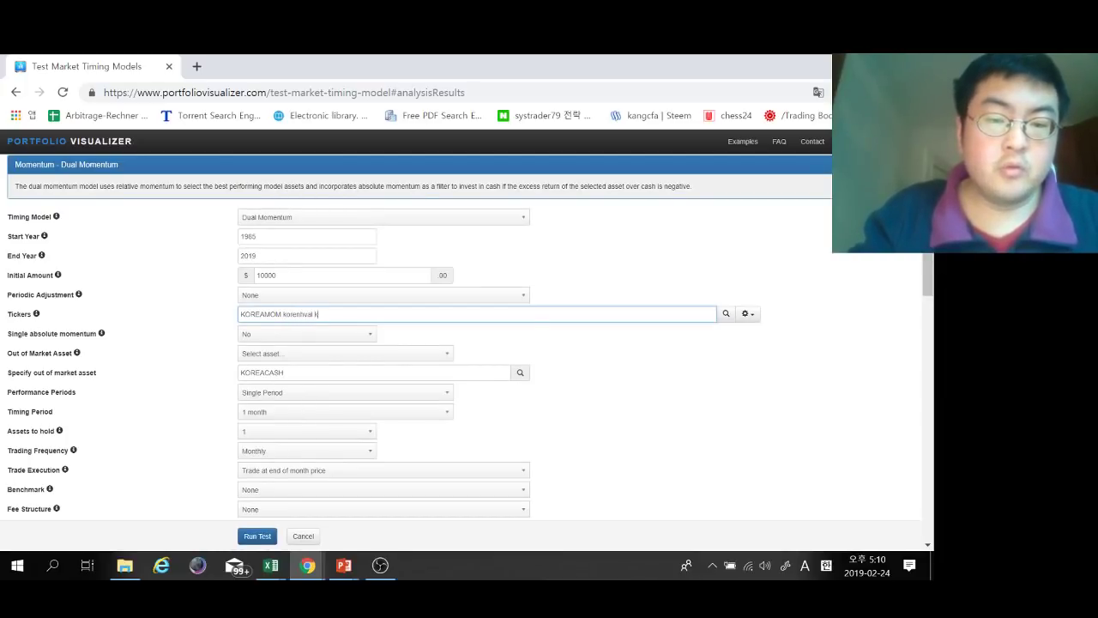
pyautogui.write('val korea')
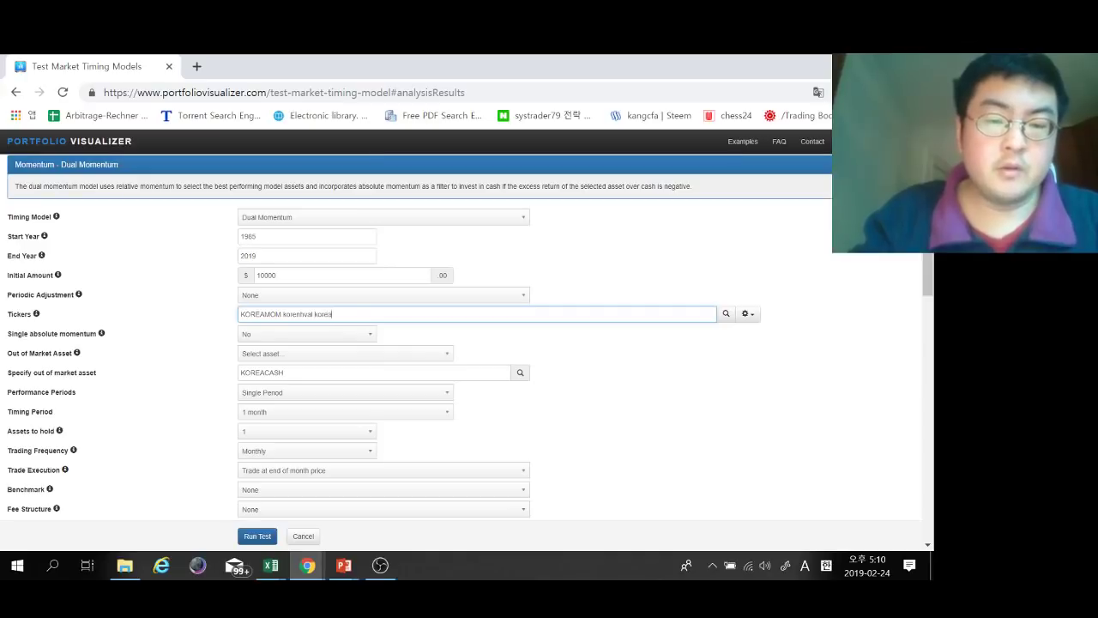
pyautogui.write('qual')
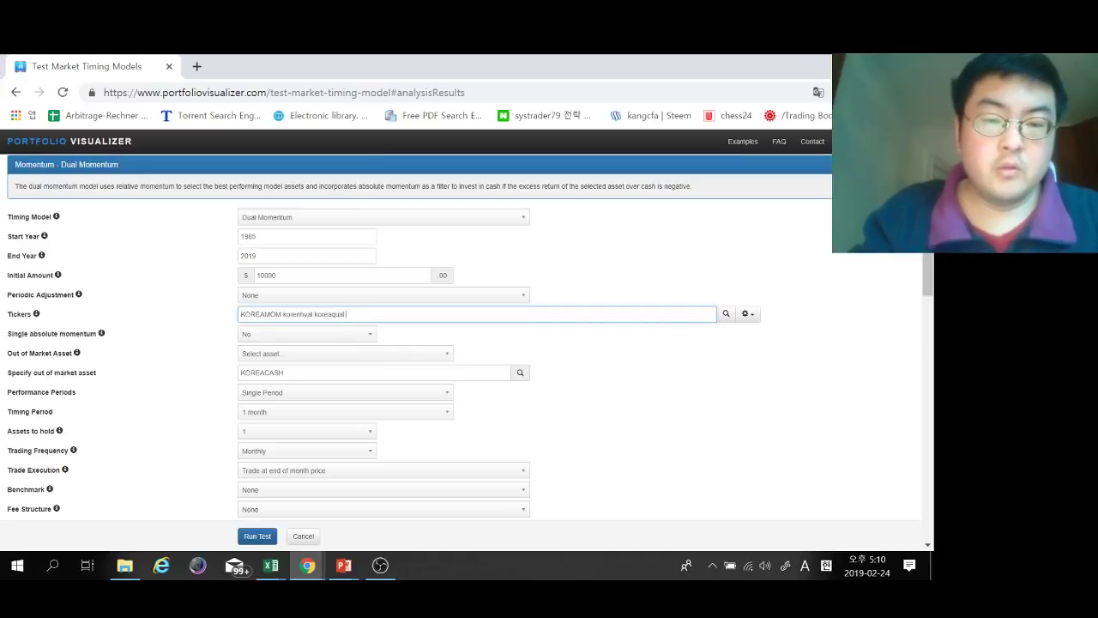
pyautogui.write(' korrisk')
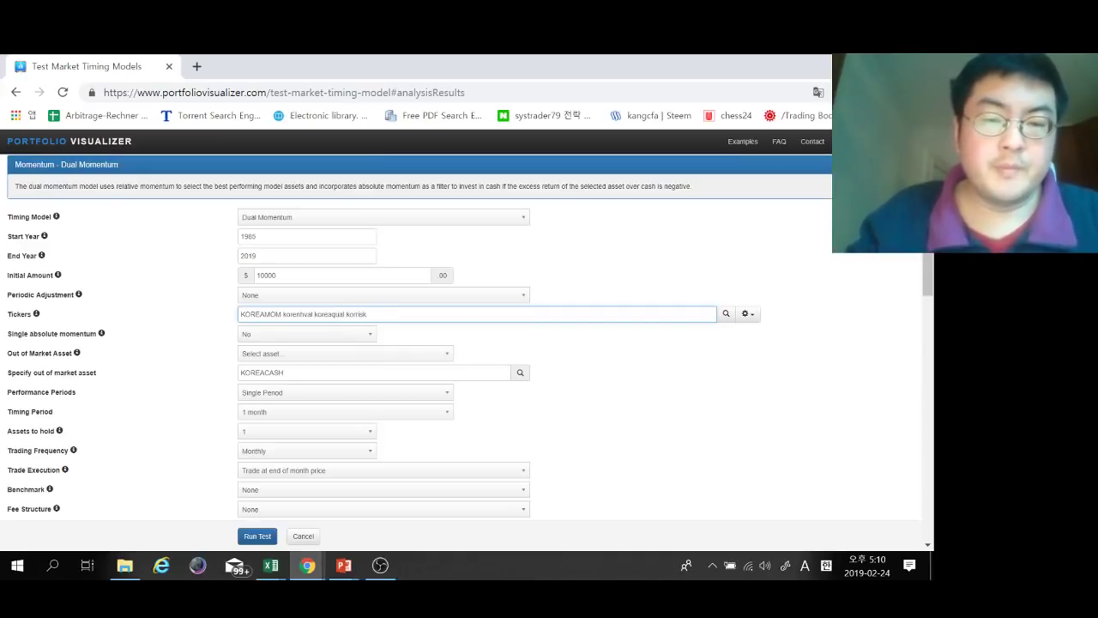
pyautogui.press('Tab')
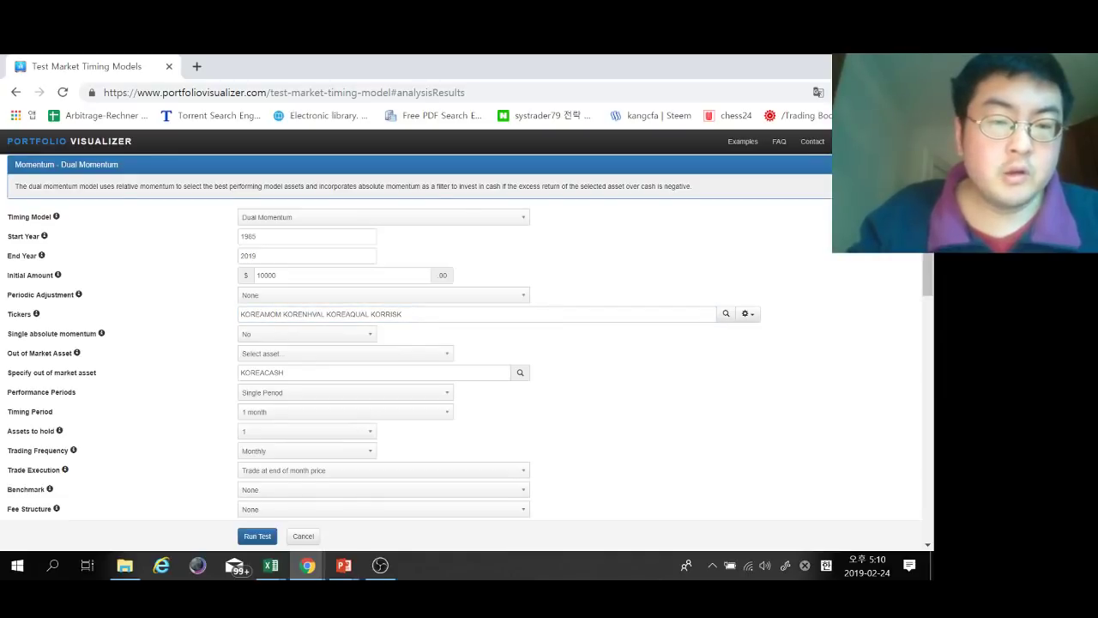
# Step: Set the number of assets to hold to 2 and run the dual momentum test on the four tickers
pyautogui.scroll(-1, 464, 352)
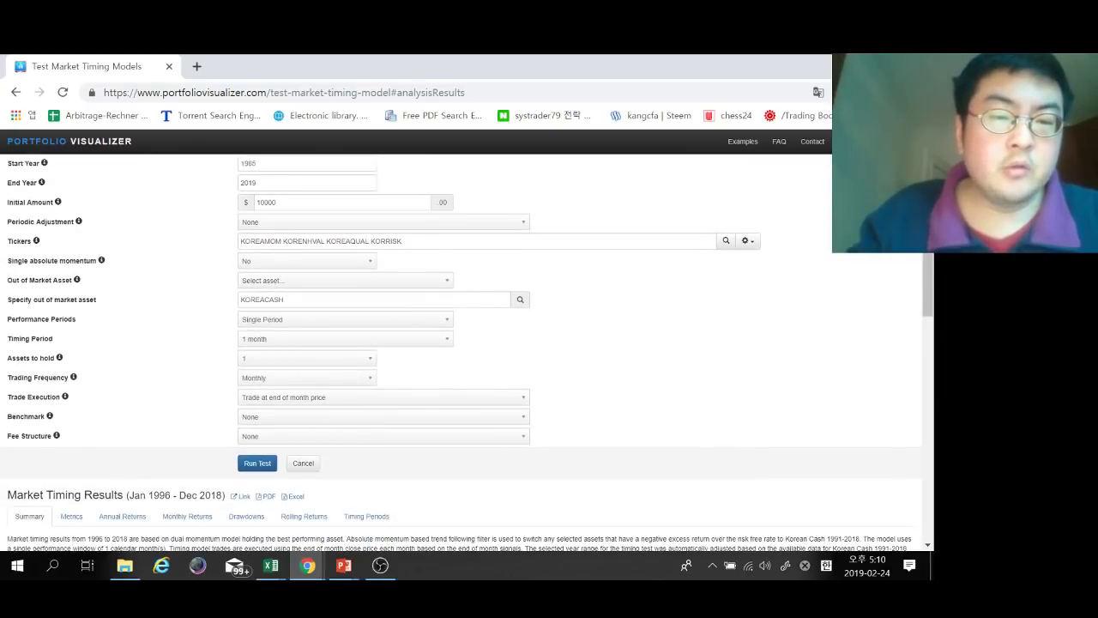
pyautogui.doubleClick(261, 299)
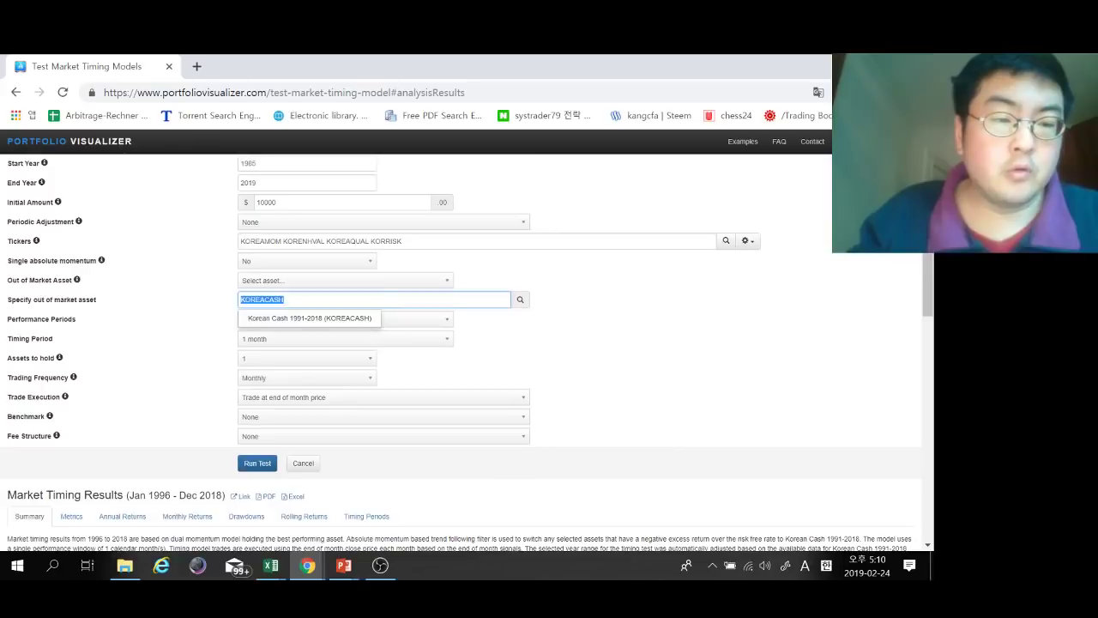
pyautogui.press('Tab')
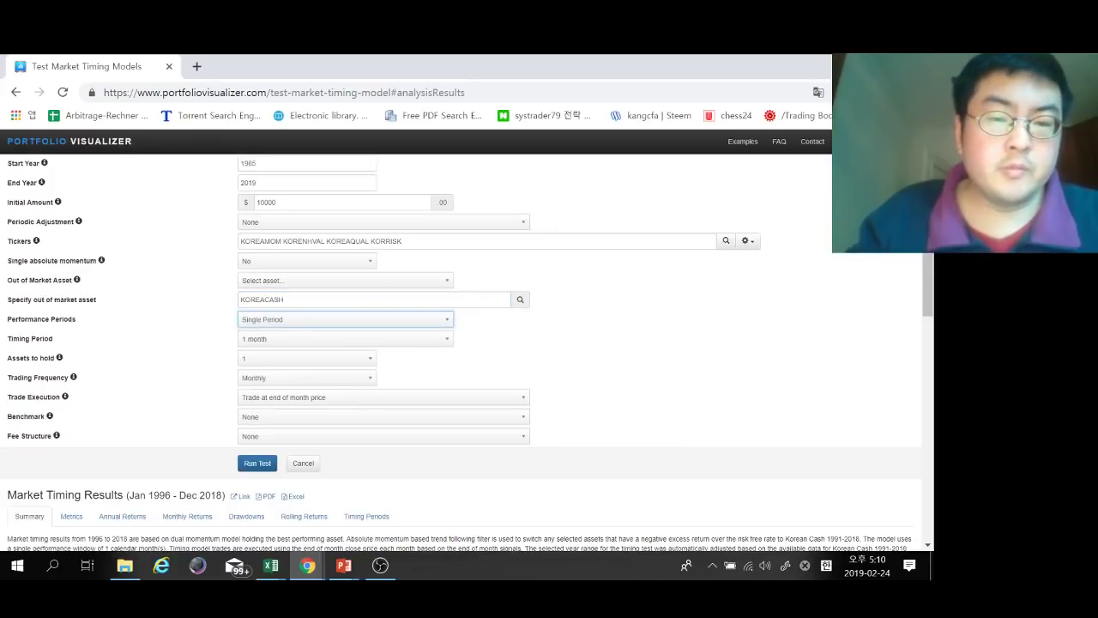
pyautogui.scroll(-1, 463, 343)
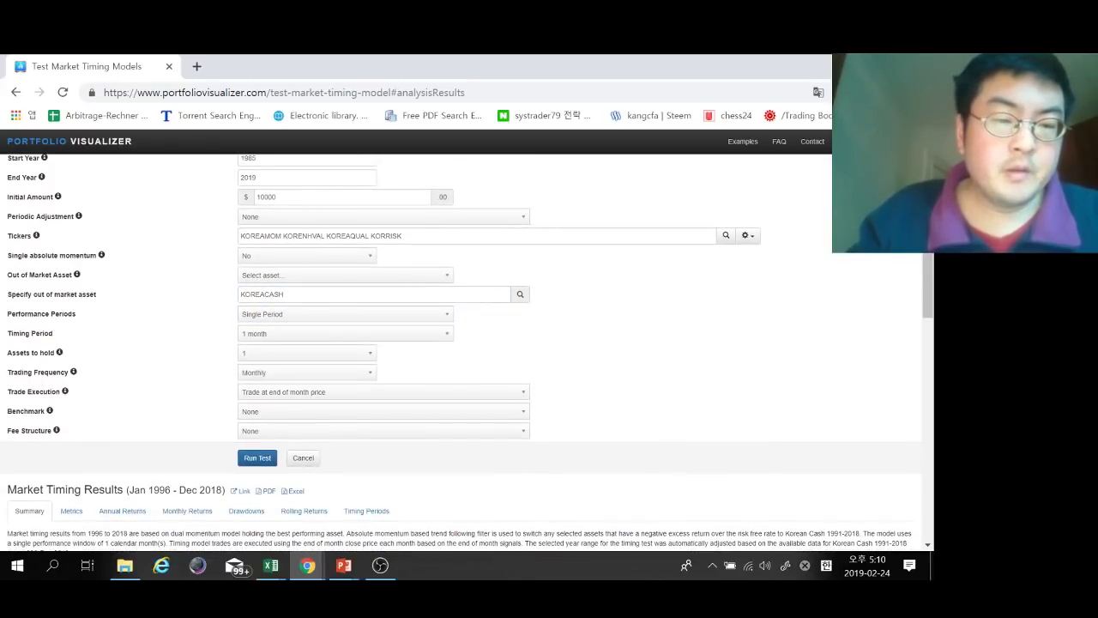
pyautogui.click(307, 352)
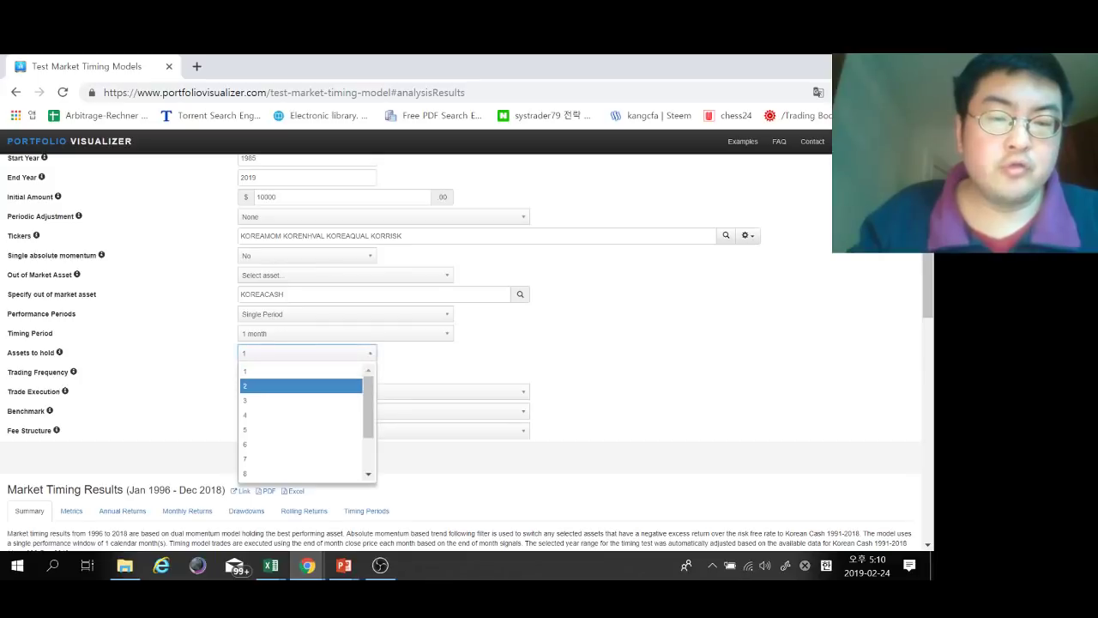
pyautogui.click(300, 385)
pyautogui.scroll(-1, 464, 352)
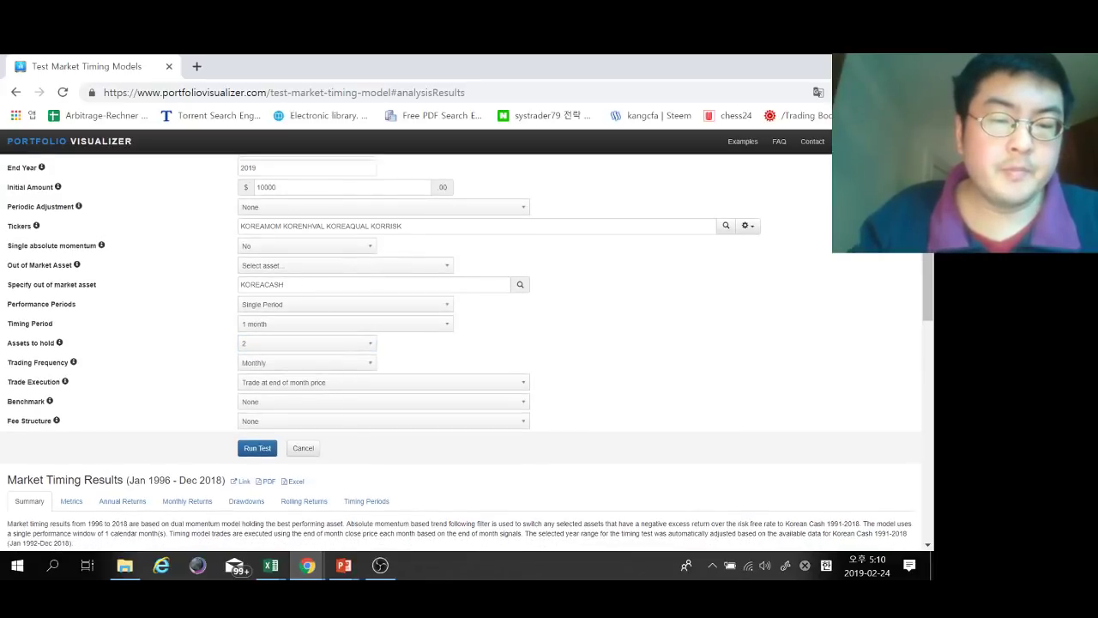
pyautogui.click(258, 447)
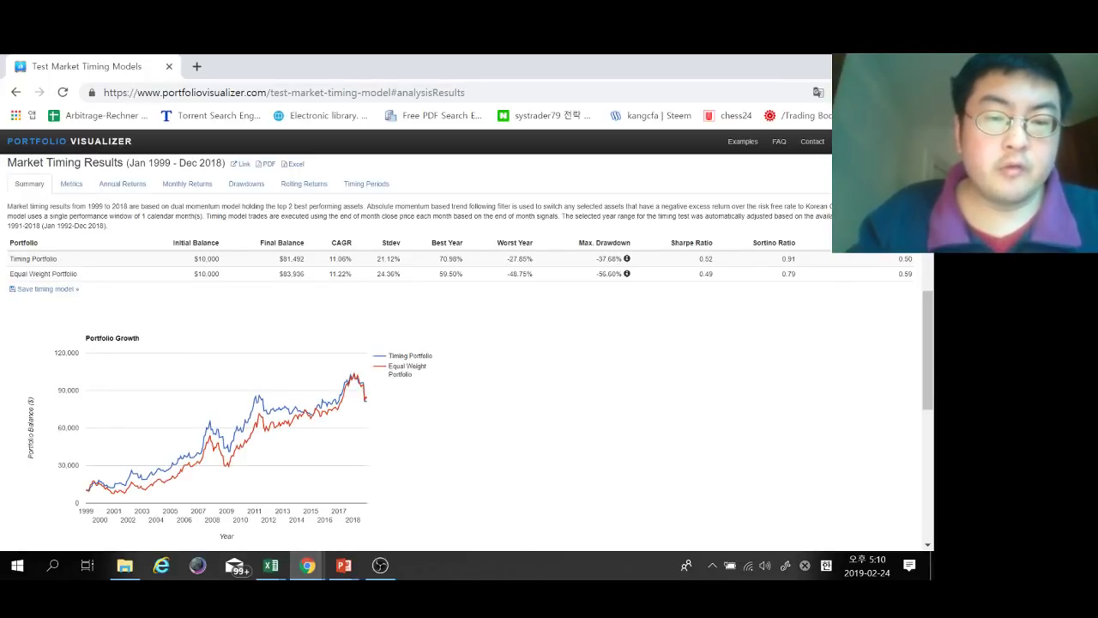
# Step: Compare the CAGR and Sharpe ratio of the timing portfolio with the equal weight portfolio for the four-factor test
pyautogui.doubleClick(338, 274)
pyautogui.moveTo(346, 274); pyautogui.dragTo(353, 274)
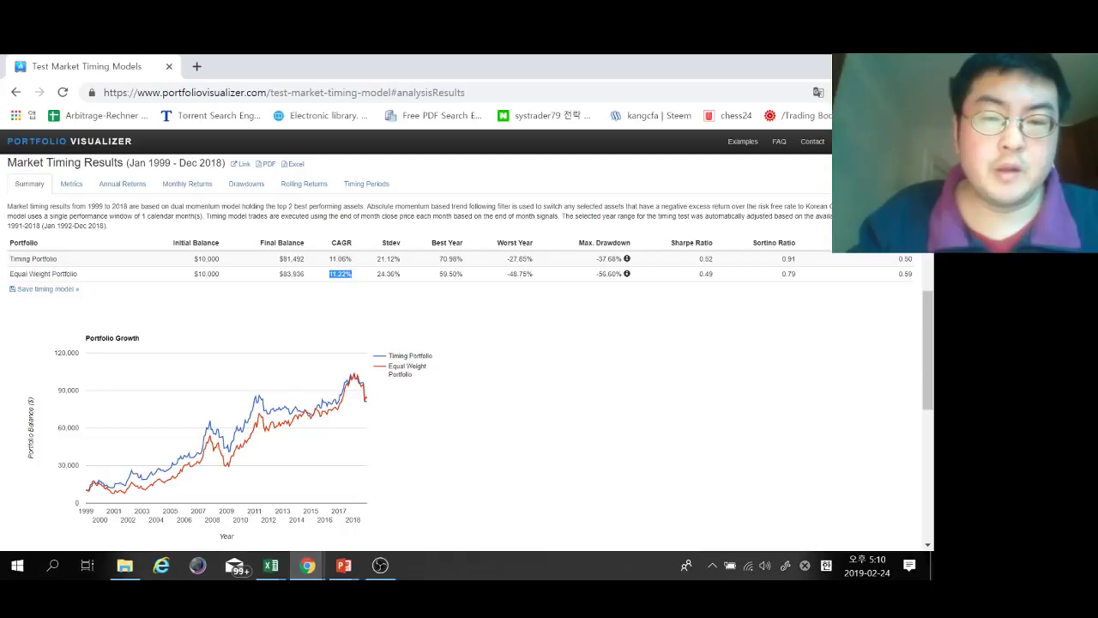
pyautogui.click(351, 274)
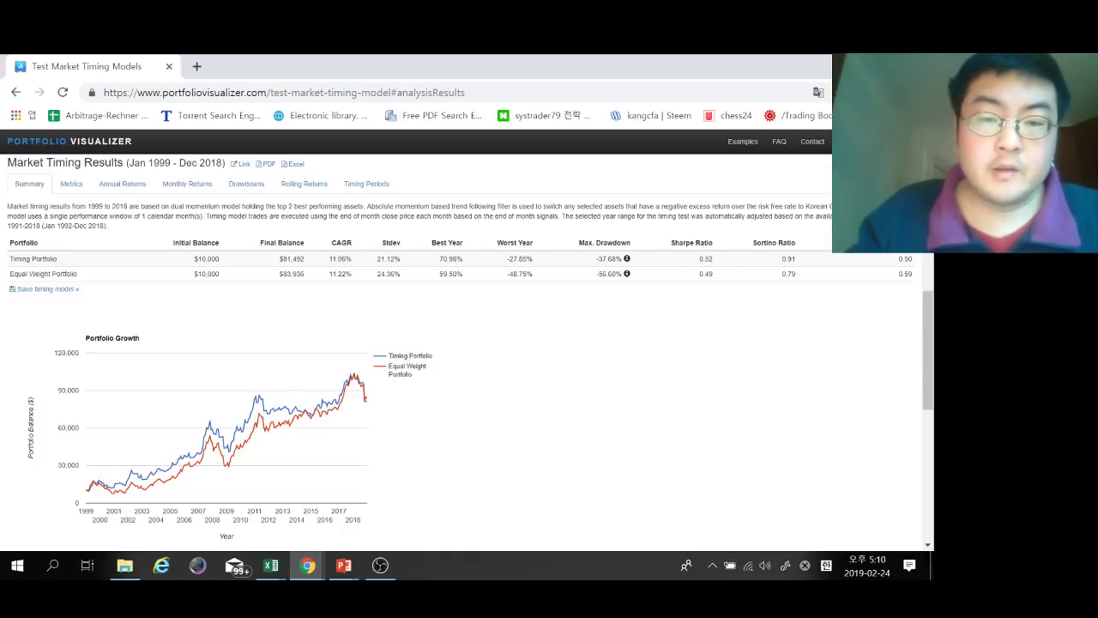
pyautogui.moveTo(377, 258)
pyautogui.mouseDown()
pyautogui.moveTo(400, 258)
pyautogui.moveTo(378, 258)
pyautogui.mouseUp()
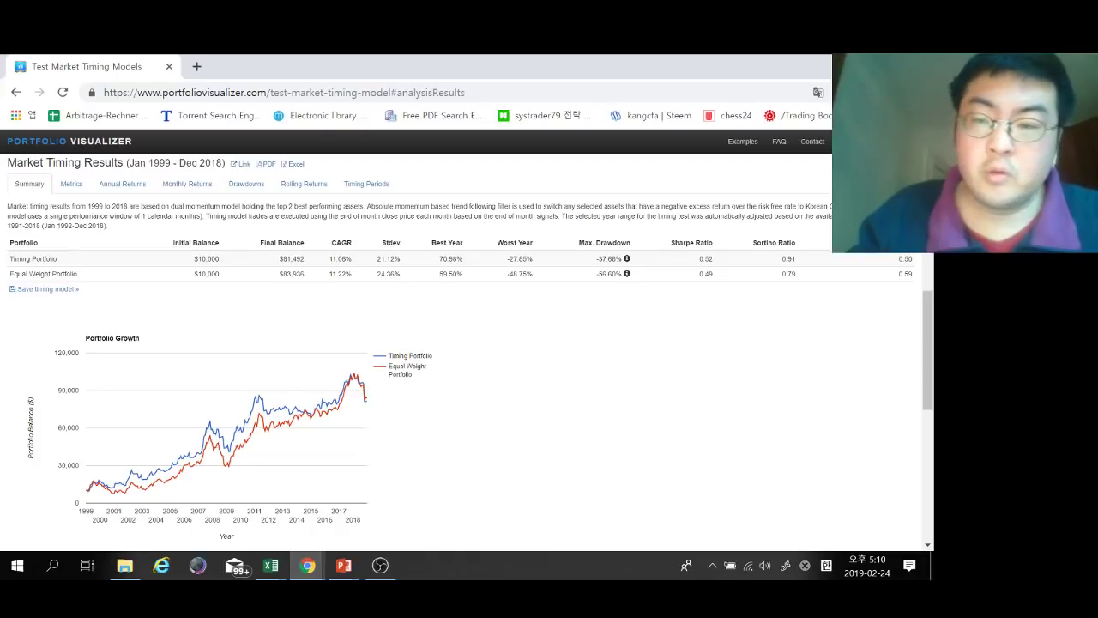
pyautogui.moveTo(698, 258); pyautogui.dragTo(713, 258)
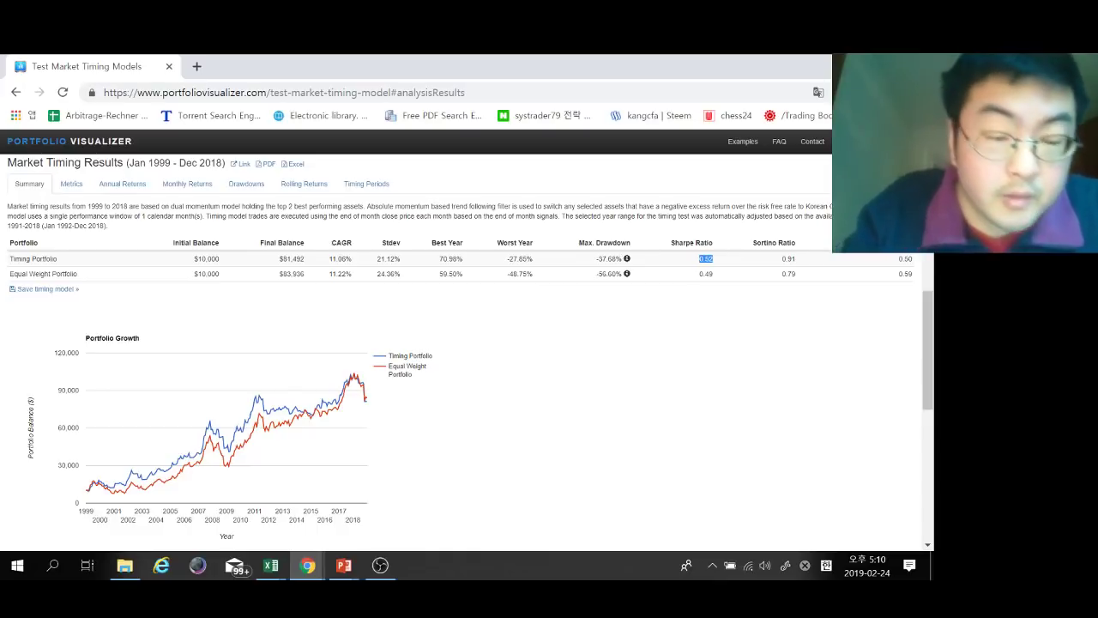
# Step: Set the timing period to 3 months and rerun the four-factor dual momentum test
pyautogui.scroll(3, 466, 353)
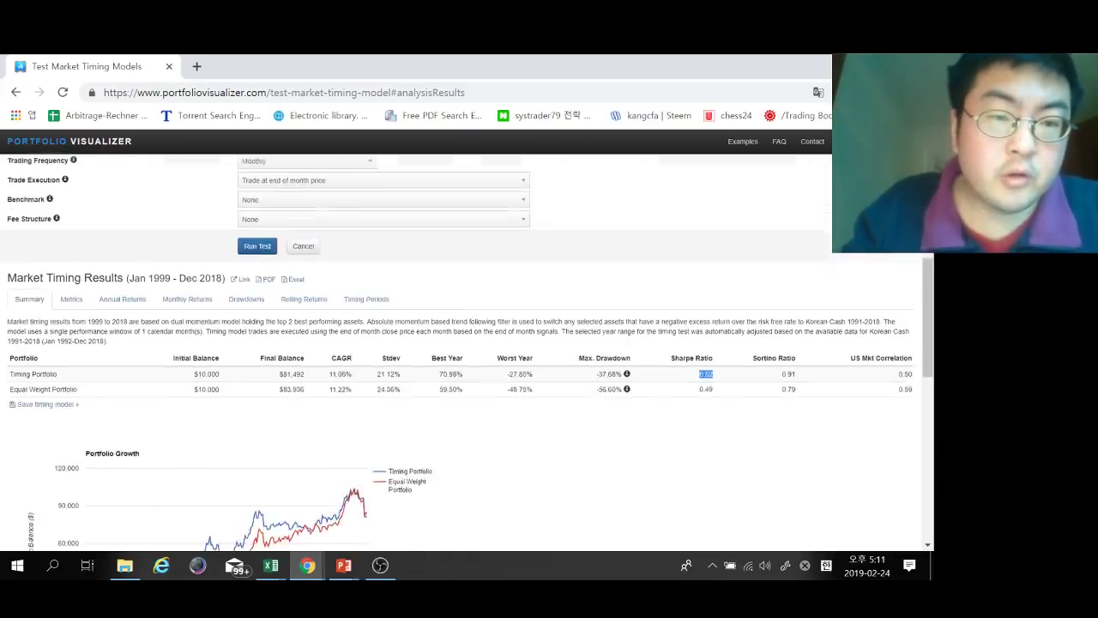
pyautogui.click(343, 224)
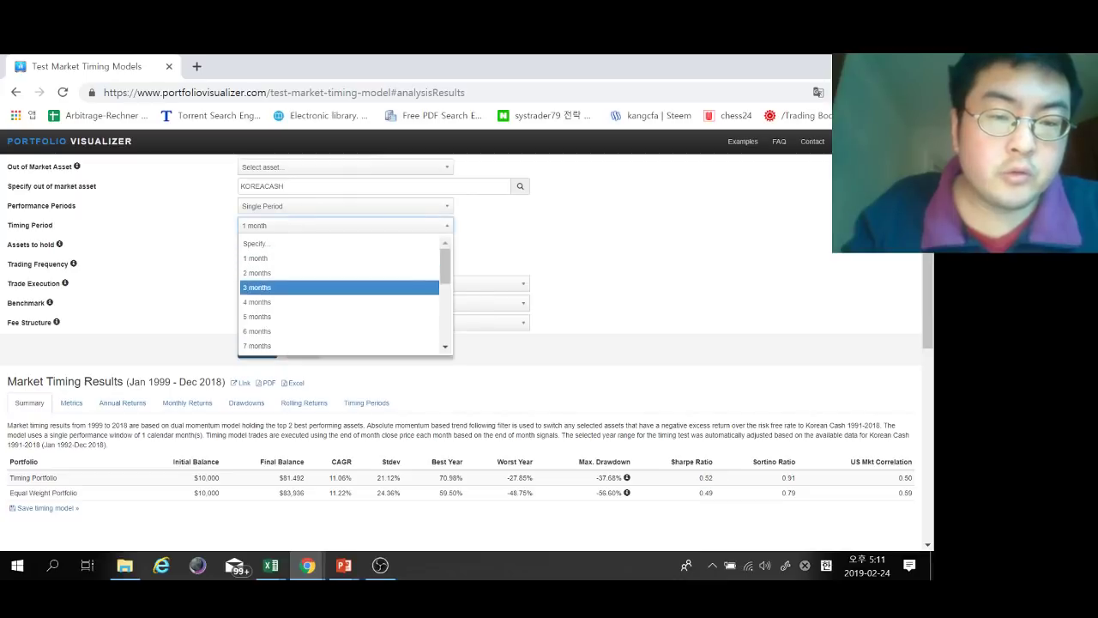
pyautogui.click(344, 287)
pyautogui.click(257, 349)
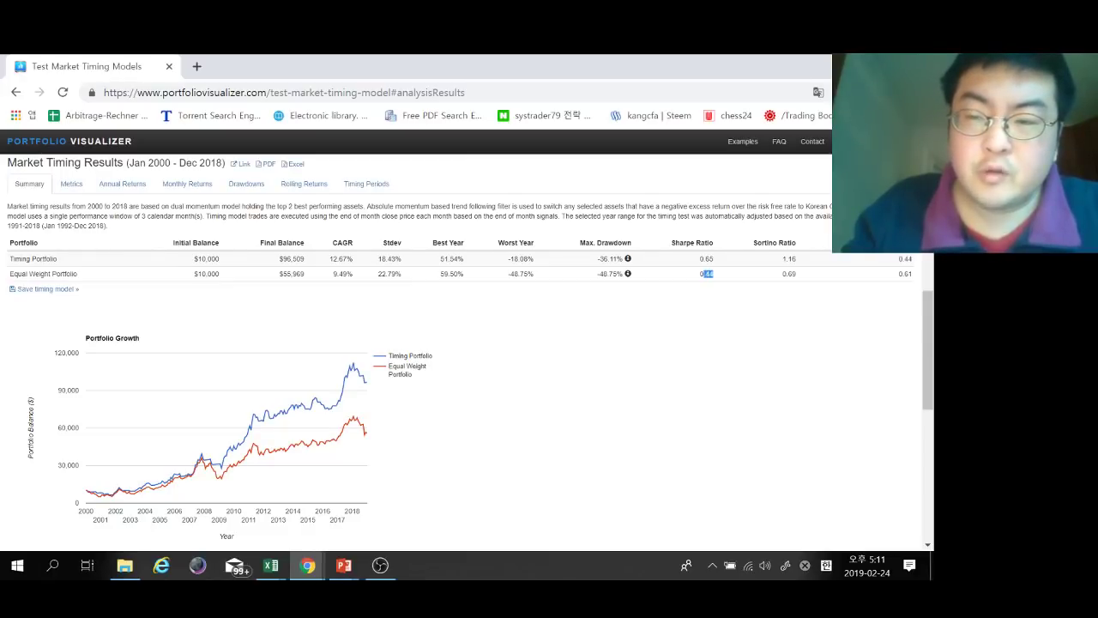
# Step: Set the timing period to 6 months and rerun the four-factor dual momentum test
pyautogui.scroll(3, 709, 257)
pyautogui.scroll(1, 345, 257)
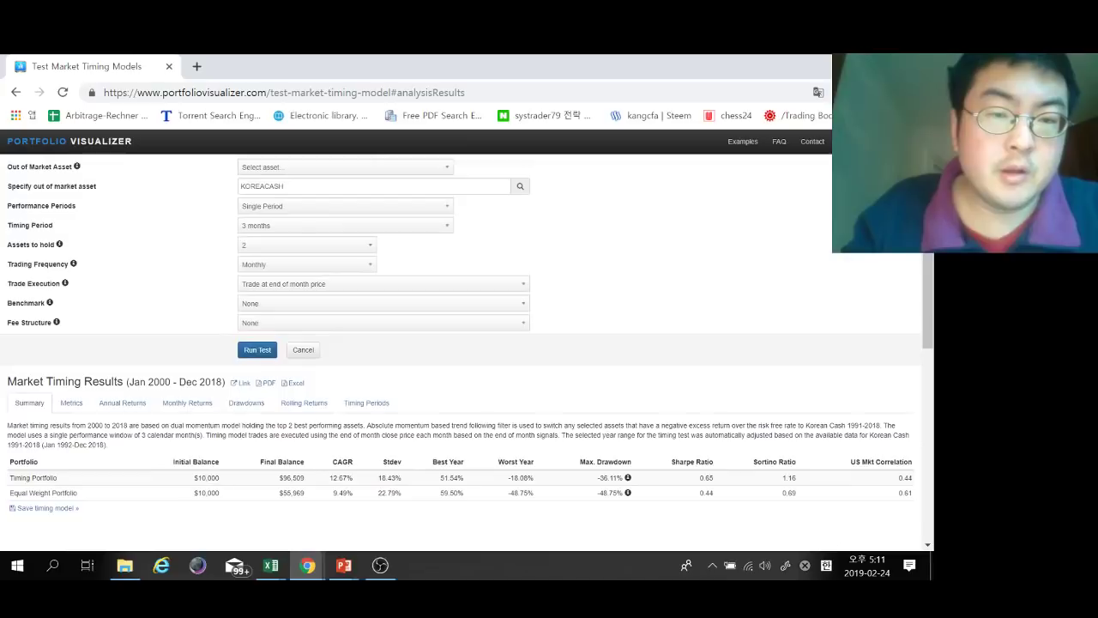
pyautogui.click(345, 226)
pyautogui.click(335, 331)
pyautogui.click(257, 350)
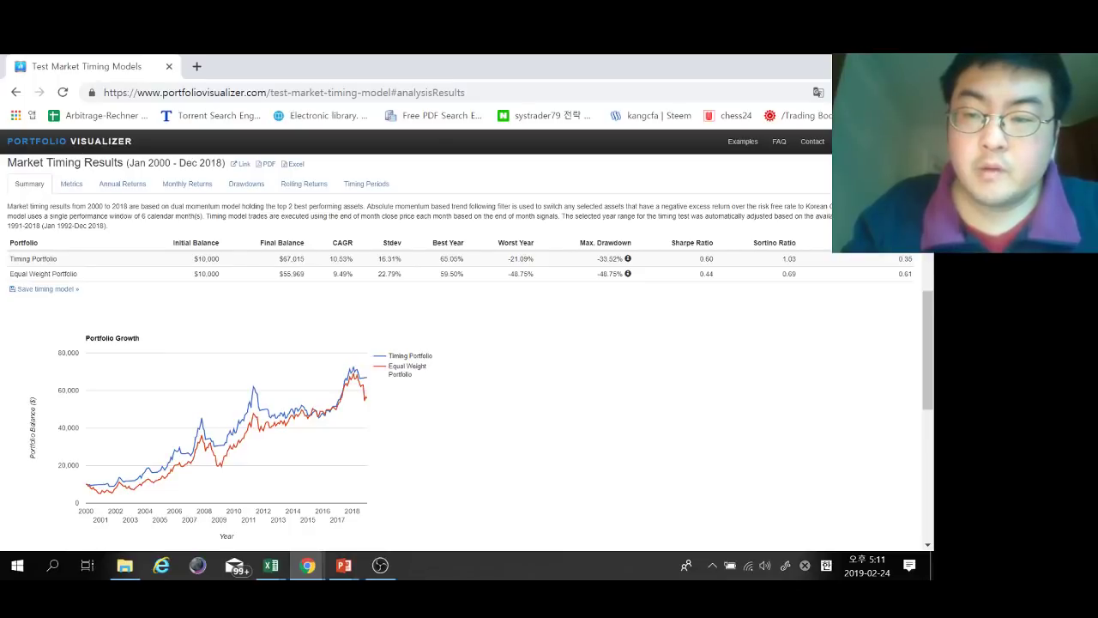
# Step: Set the timing period to 9 months and rerun the four-factor dual momentum test
pyautogui.moveTo(382, 259); pyautogui.dragTo(401, 259)
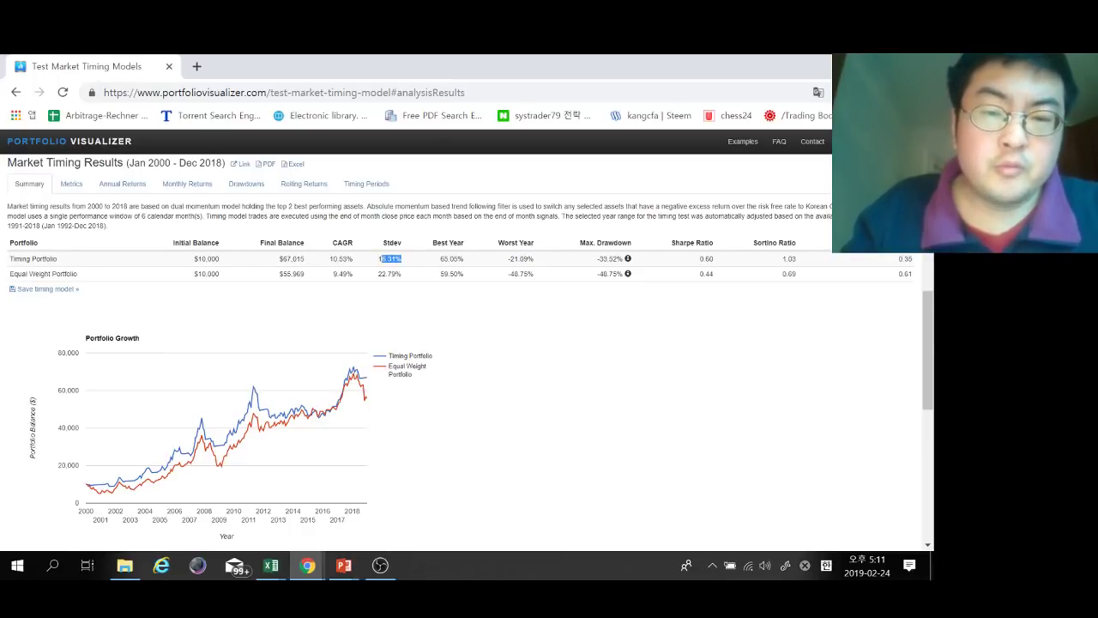
pyautogui.moveTo(699, 258); pyautogui.dragTo(713, 259)
pyautogui.scroll(3, 466, 348)
pyautogui.click(343, 225)
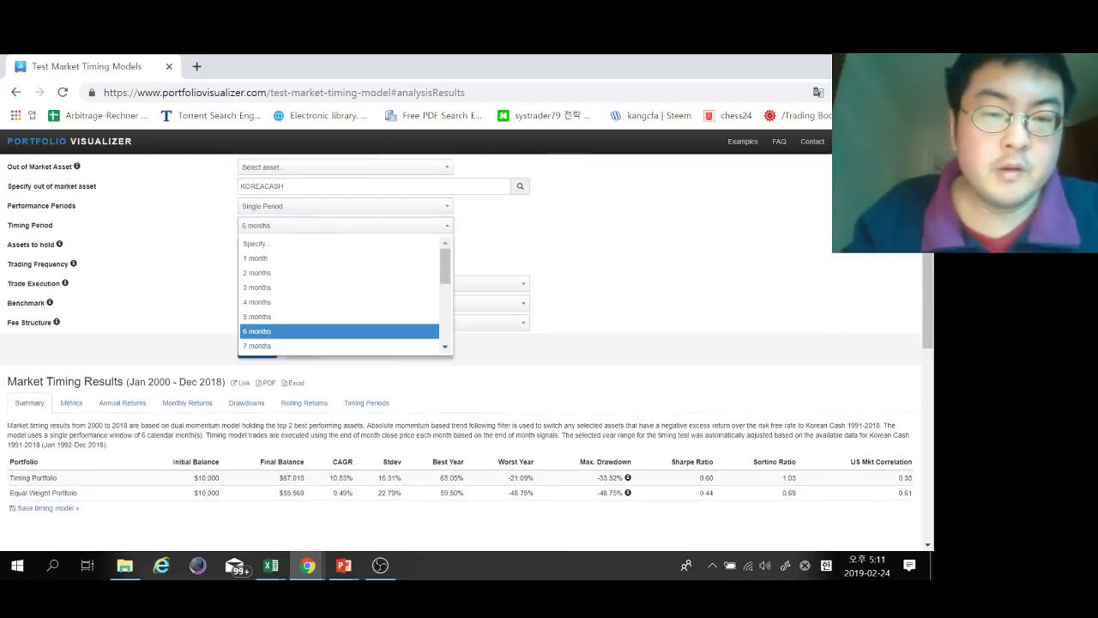
pyautogui.click(257, 302)
pyautogui.click(258, 350)
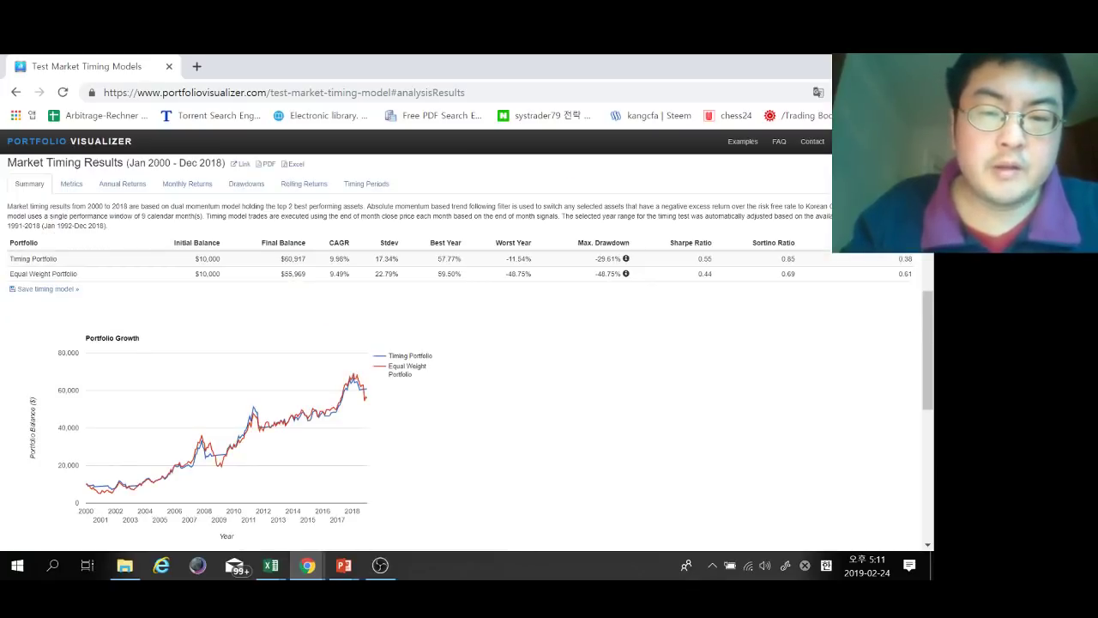
# Step: Set the timing period to 12 months and rerun the four-factor dual momentum test
pyautogui.moveTo(399, 259); pyautogui.dragTo(378, 259)
pyautogui.moveTo(698, 259); pyautogui.dragTo(713, 259)
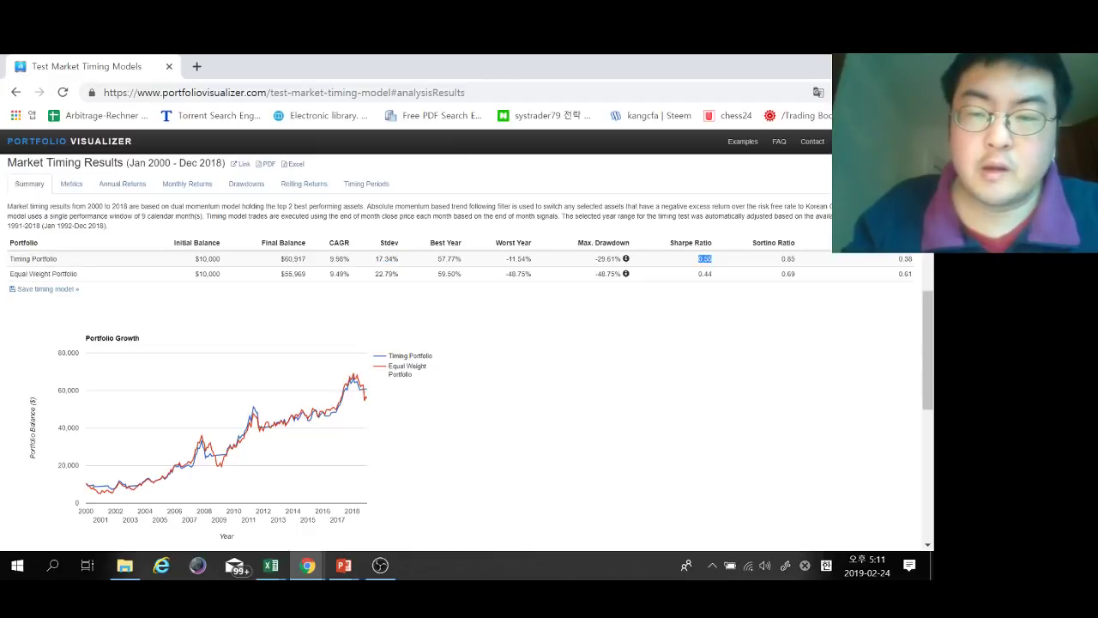
pyautogui.click(713, 260)
pyautogui.scroll(1, 703, 283)
pyautogui.scroll(3, 463, 343)
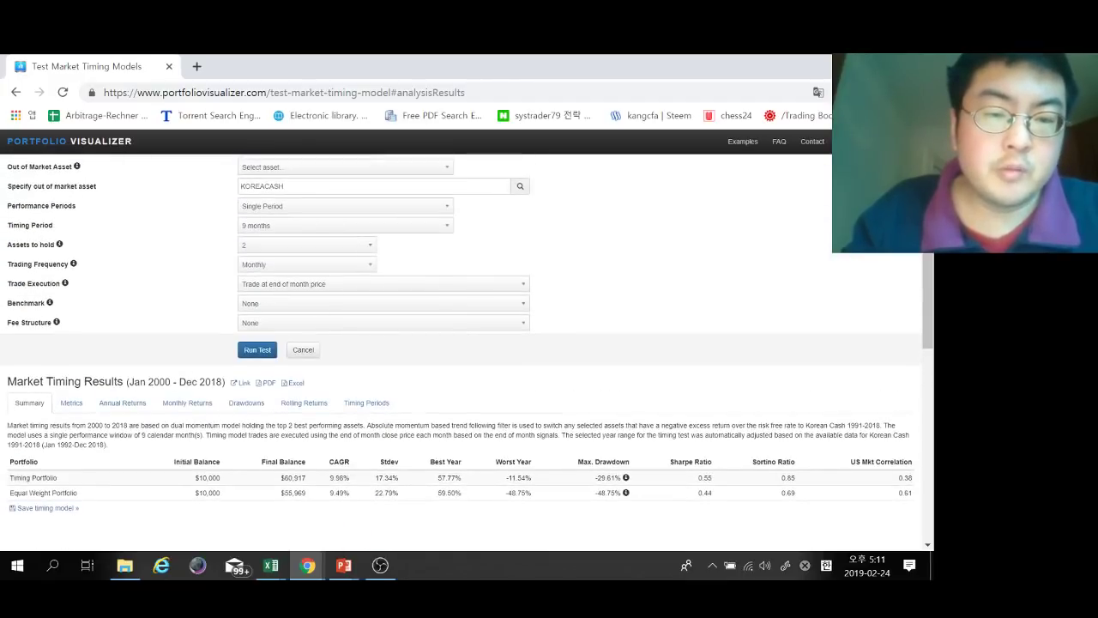
pyautogui.click(343, 226)
pyautogui.scroll(-1, 292, 316)
pyautogui.click(283, 317)
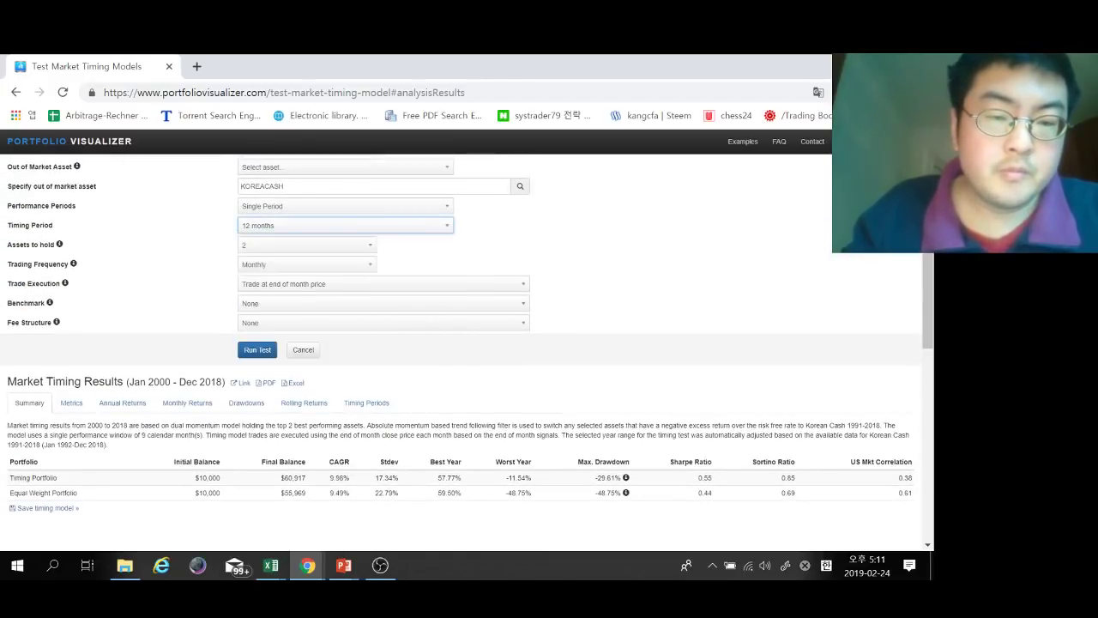
pyautogui.click(258, 350)
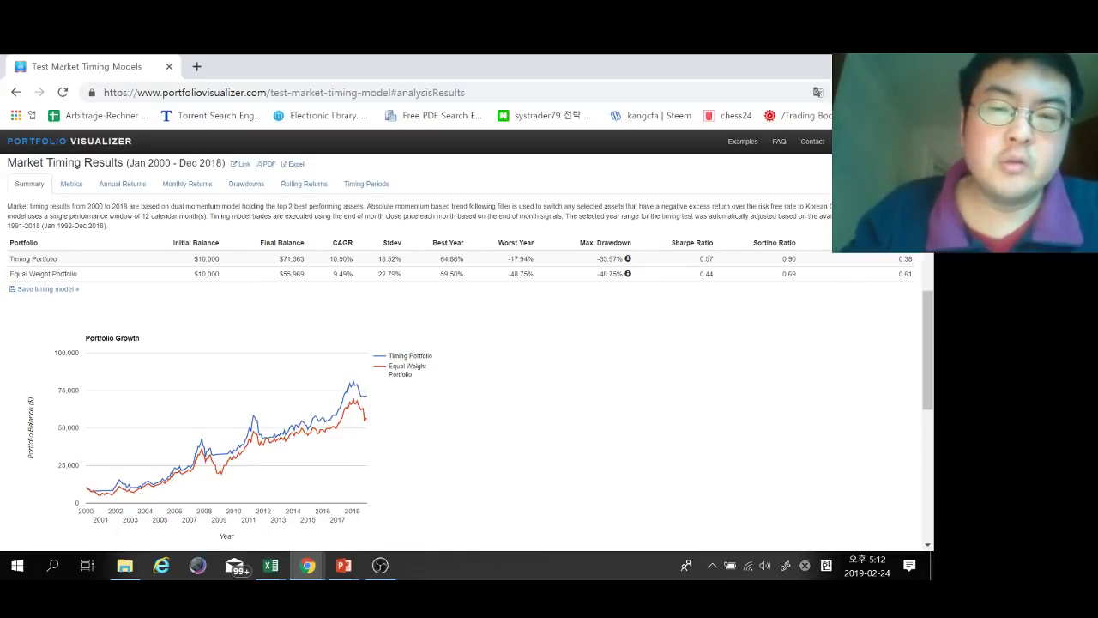
# Step: Set the single timing period back to 6 months
pyautogui.scroll(2, 366, 381)
pyautogui.scroll(2, 461, 352)
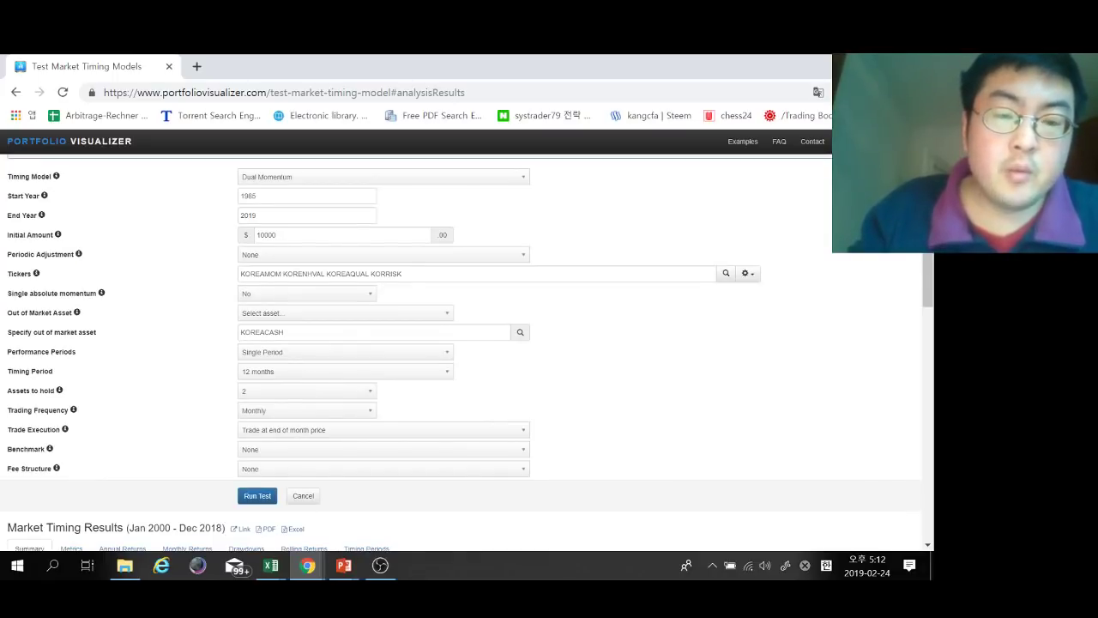
pyautogui.click(345, 371)
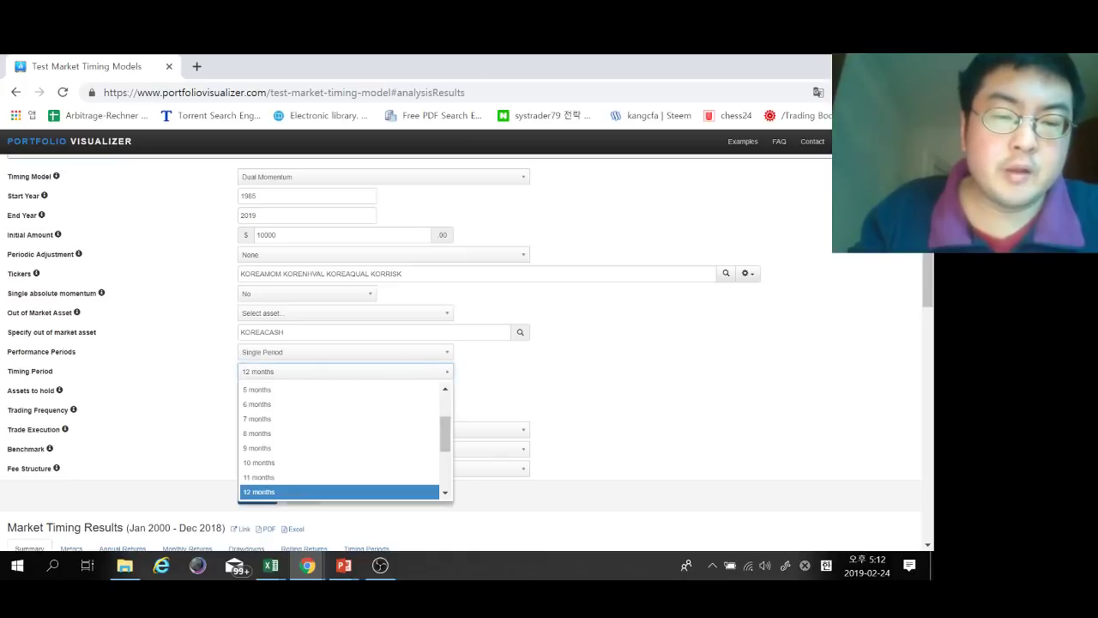
pyautogui.press('Up')
pyautogui.press('Up')
pyautogui.press('Up')
pyautogui.press('Up')
pyautogui.press('Up')
pyautogui.press('Up')
pyautogui.press('Return')
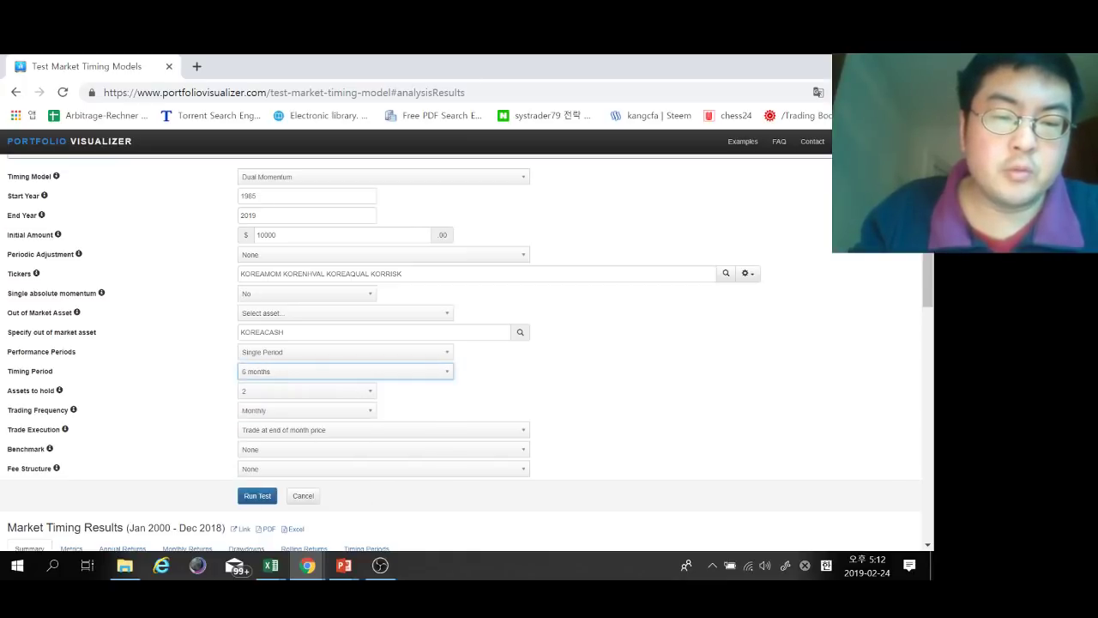
# Step: Switch the performance periods to Multiple Periods and set the five timing period lengths to 1, 3, 6, 9 and 12 months
pyautogui.click(345, 351)
pyautogui.click(283, 385)
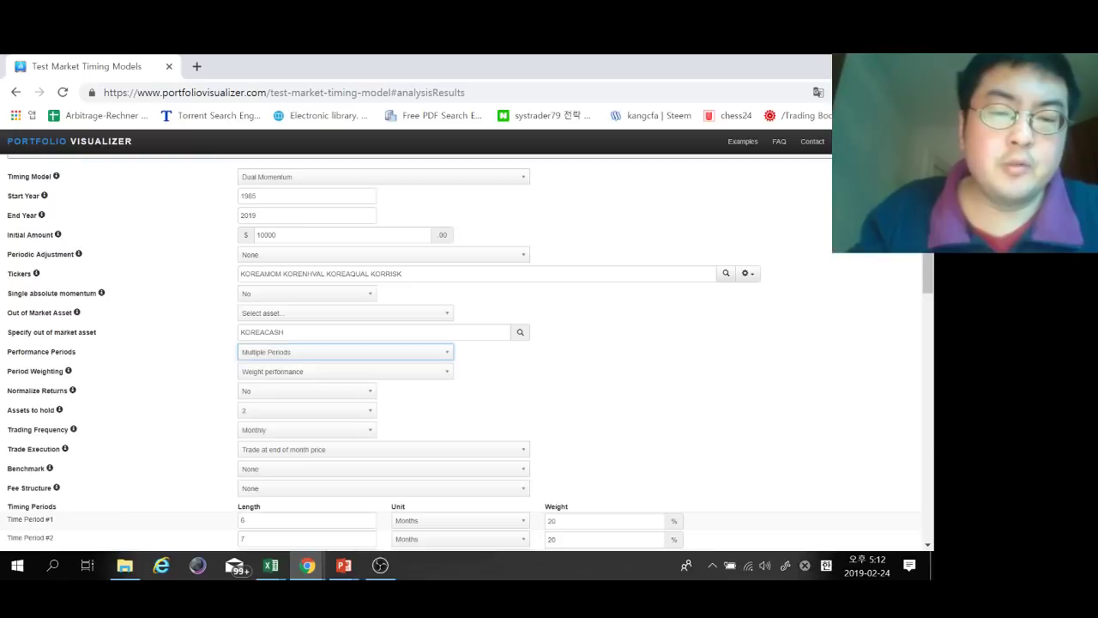
pyautogui.scroll(-1, 345, 384)
pyautogui.scroll(-1, 344, 385)
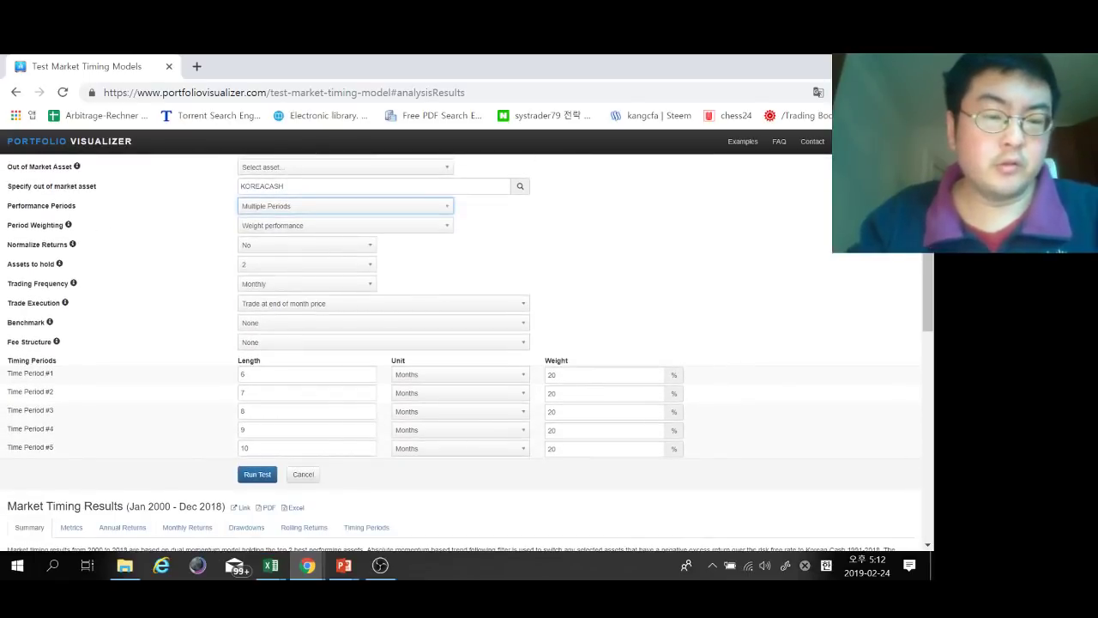
pyautogui.doubleClick(243, 374)
pyautogui.write('1')
pyautogui.press('Tab')
pyautogui.write('3')
pyautogui.press('Tab')
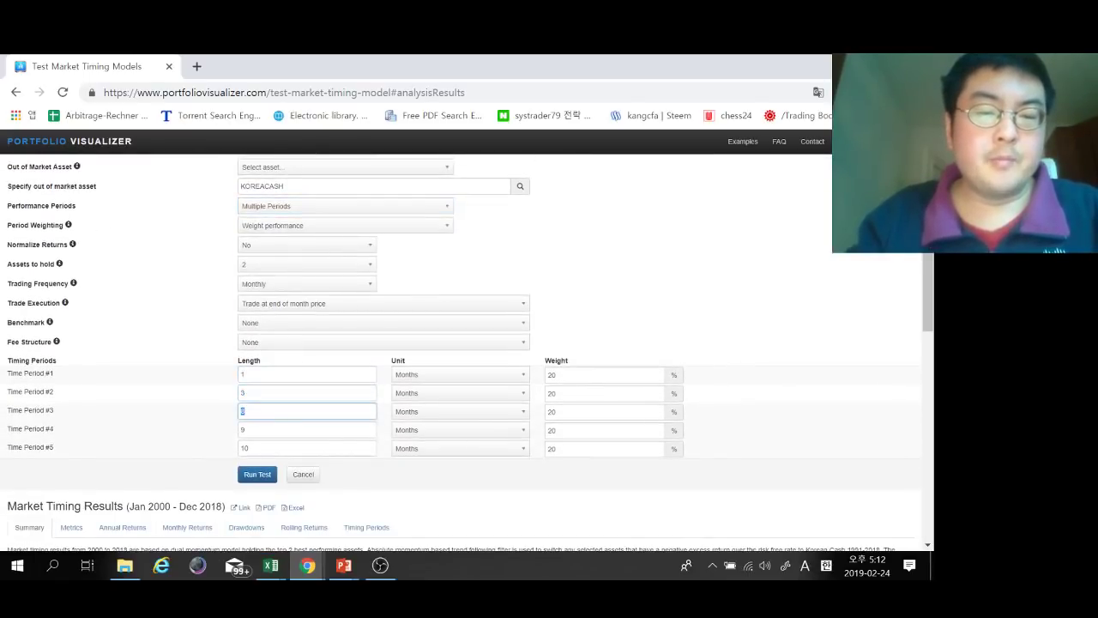
pyautogui.write('6')
pyautogui.press('Tab')
pyautogui.write('9')
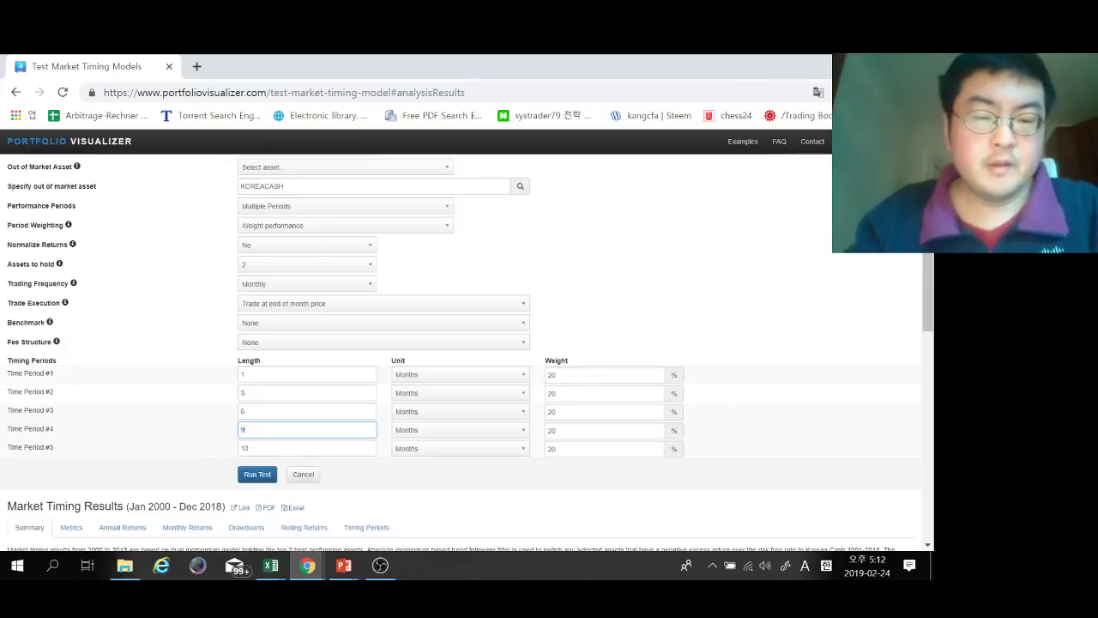
pyautogui.press('Tab')
pyautogui.write('12')
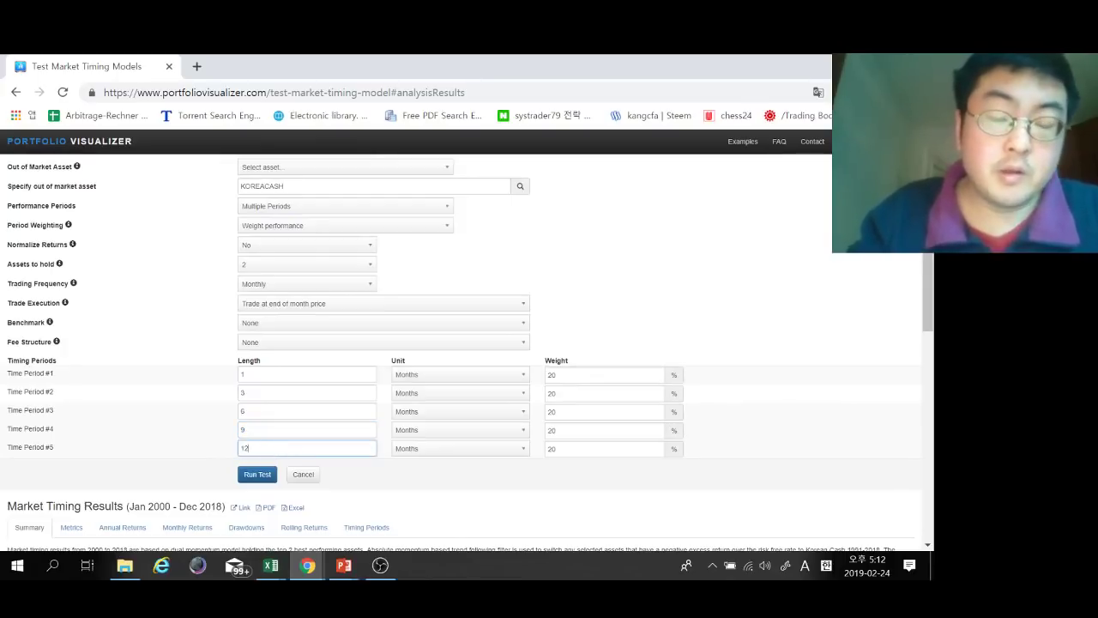
pyautogui.click(257, 474)
pyautogui.scroll(1, 346, 257)
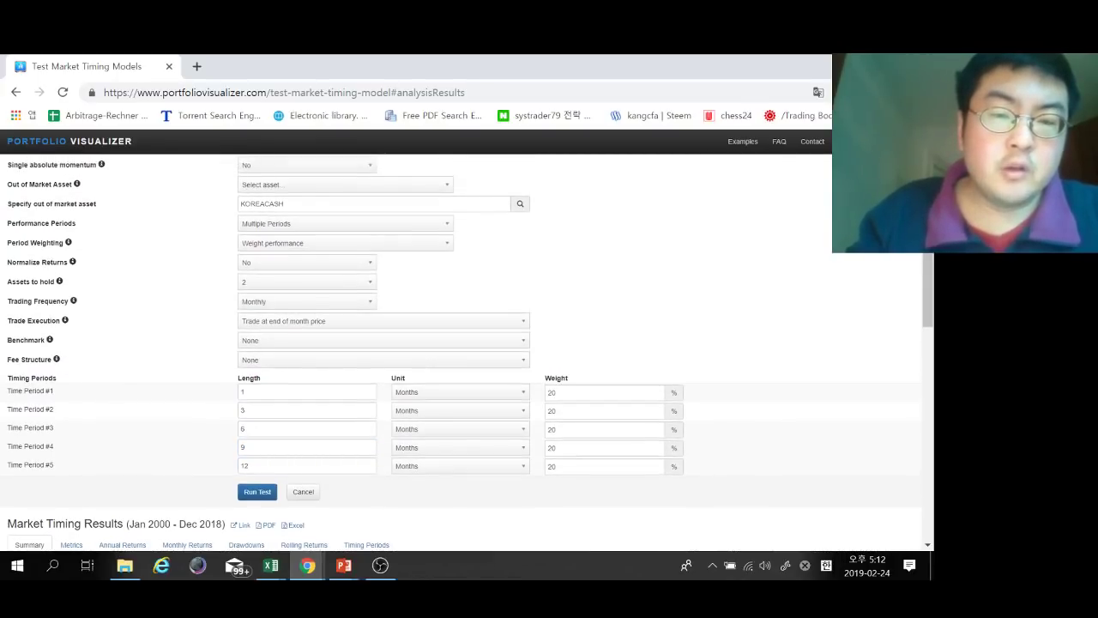
# Step: Review the period weighting options, keep Weight performance, and run the multi-period dual momentum test
pyautogui.click(345, 243)
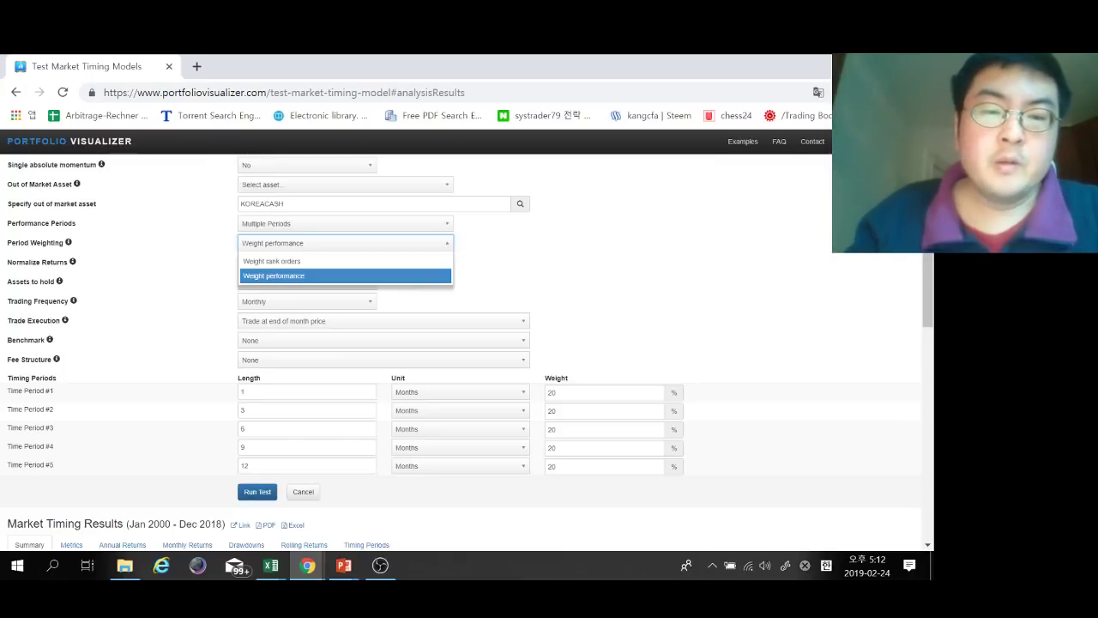
pyautogui.press('Up')
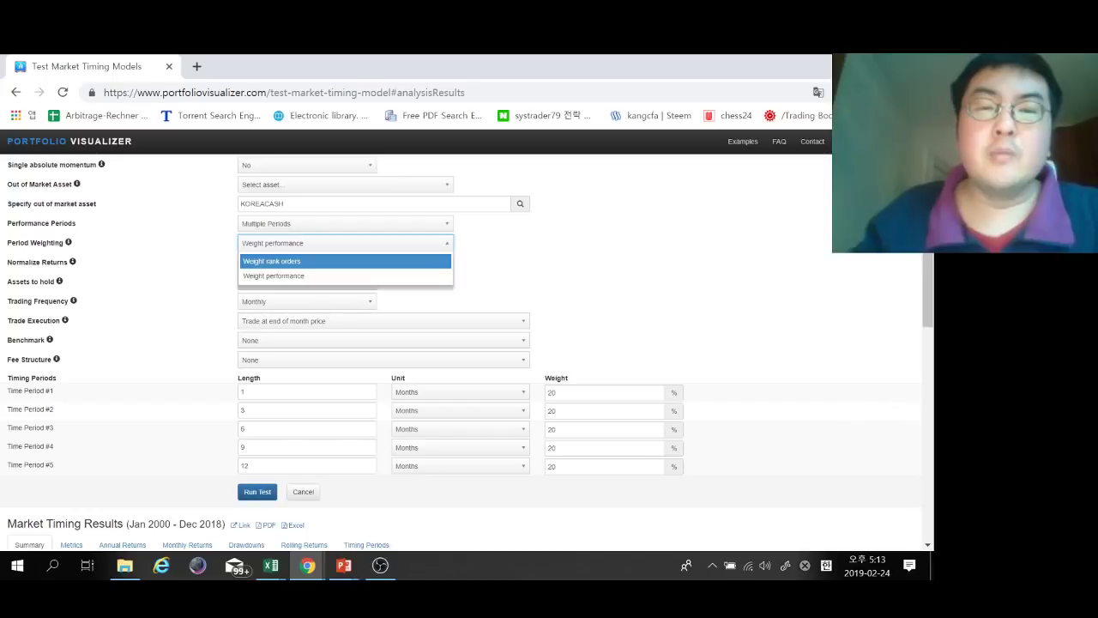
pyautogui.click(345, 244)
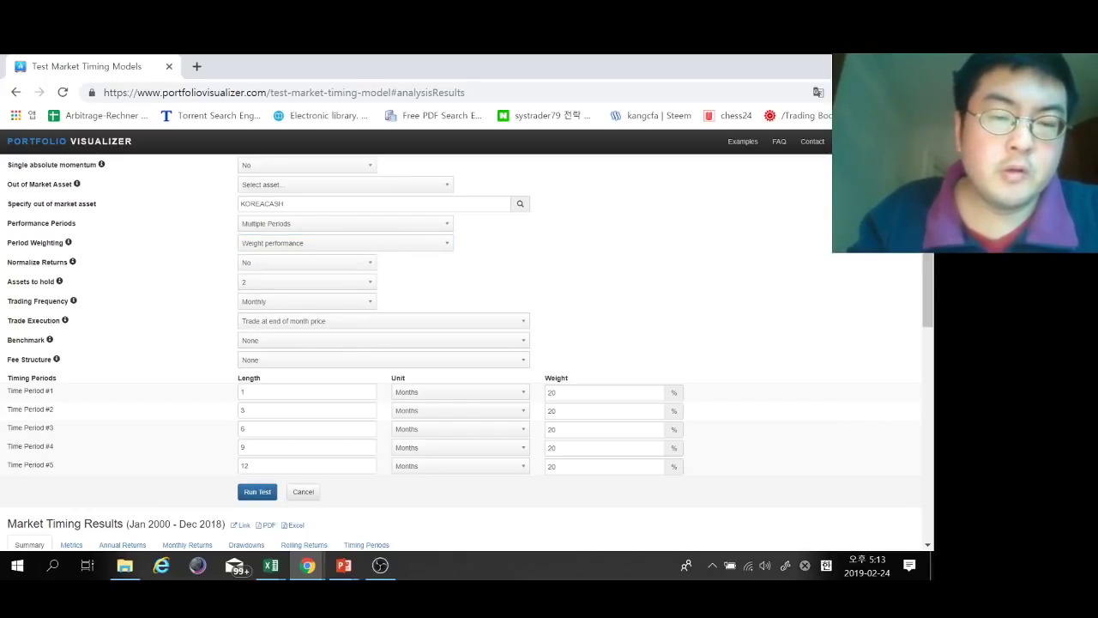
pyautogui.click(292, 392)
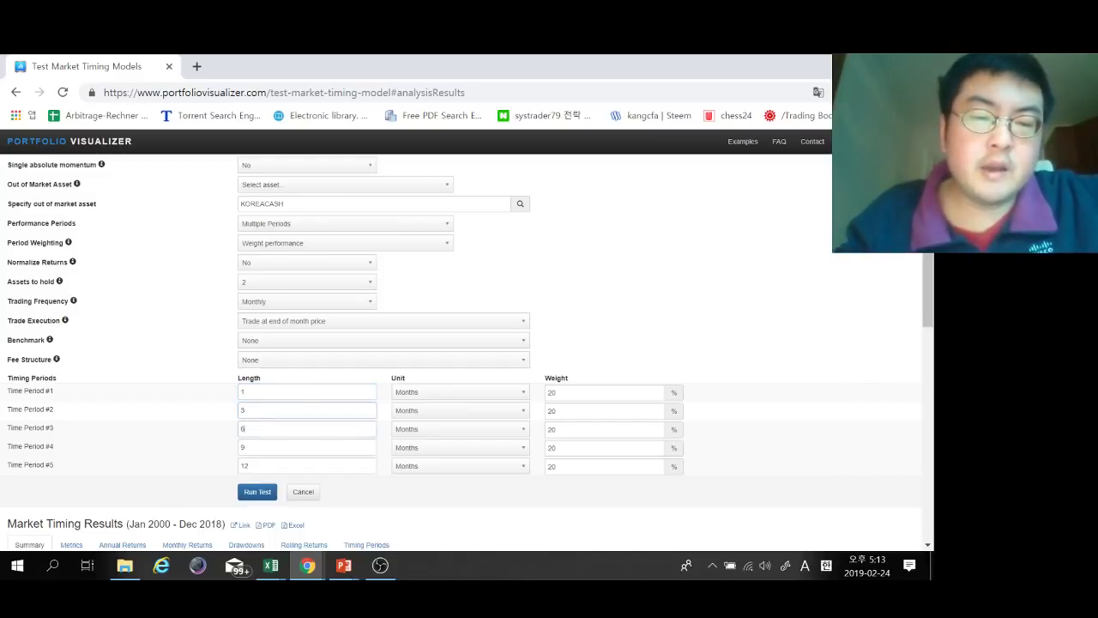
pyautogui.click(274, 429)
pyautogui.click(275, 447)
pyautogui.click(274, 466)
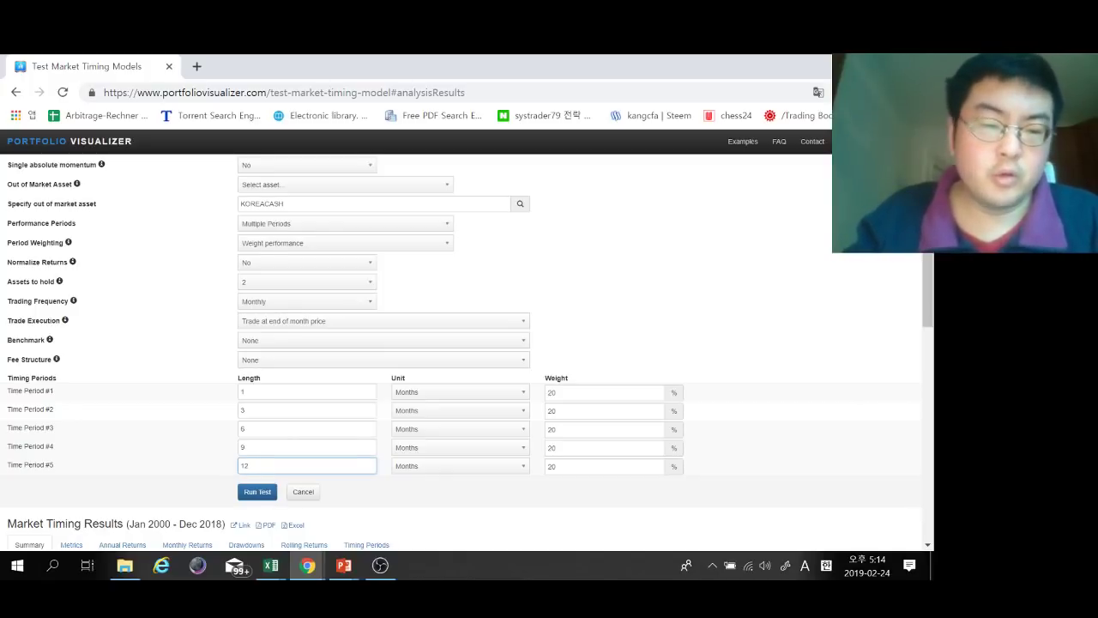
pyautogui.press('Return')
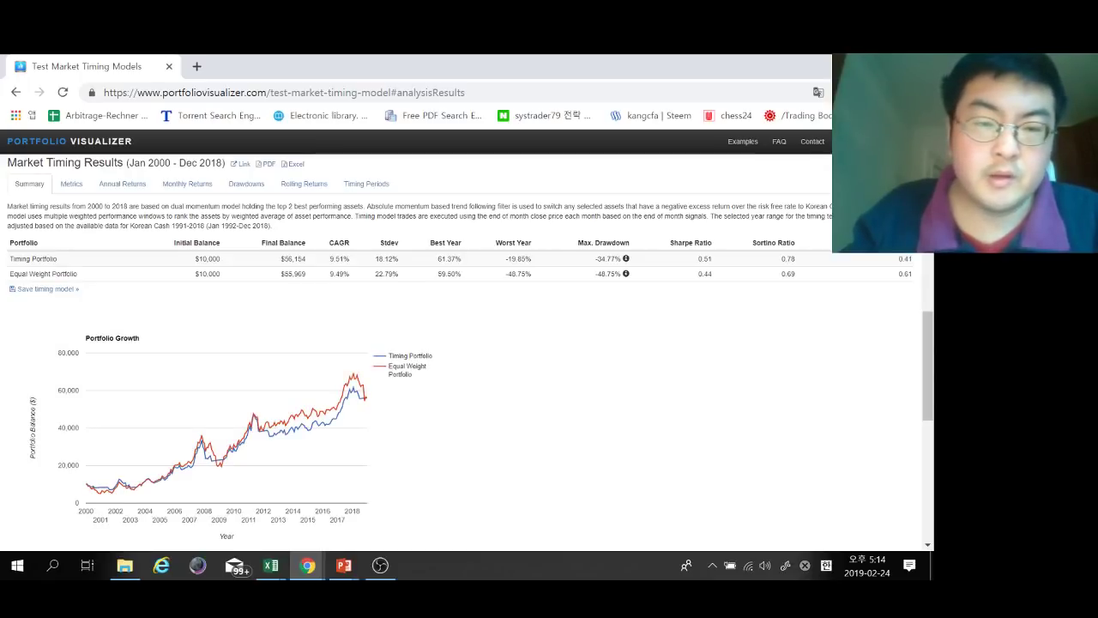
# Step: Change the period weighting to Weight rank orders and rerun the multi-period dual momentum test
pyautogui.moveTo(329, 259); pyautogui.dragTo(350, 274)
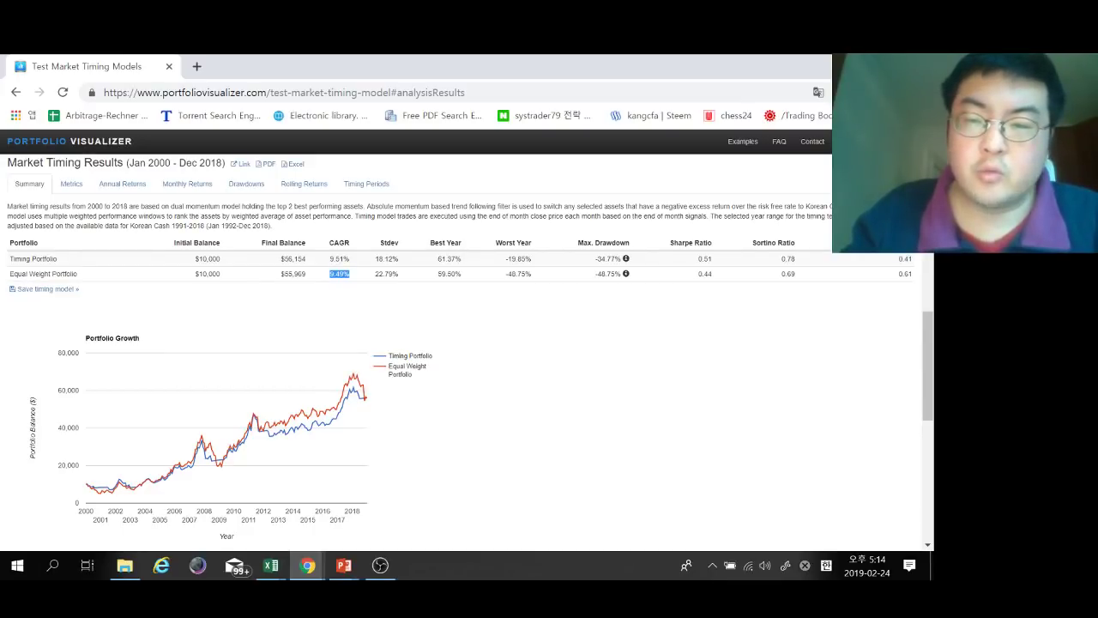
pyautogui.moveTo(697, 259); pyautogui.dragTo(712, 259)
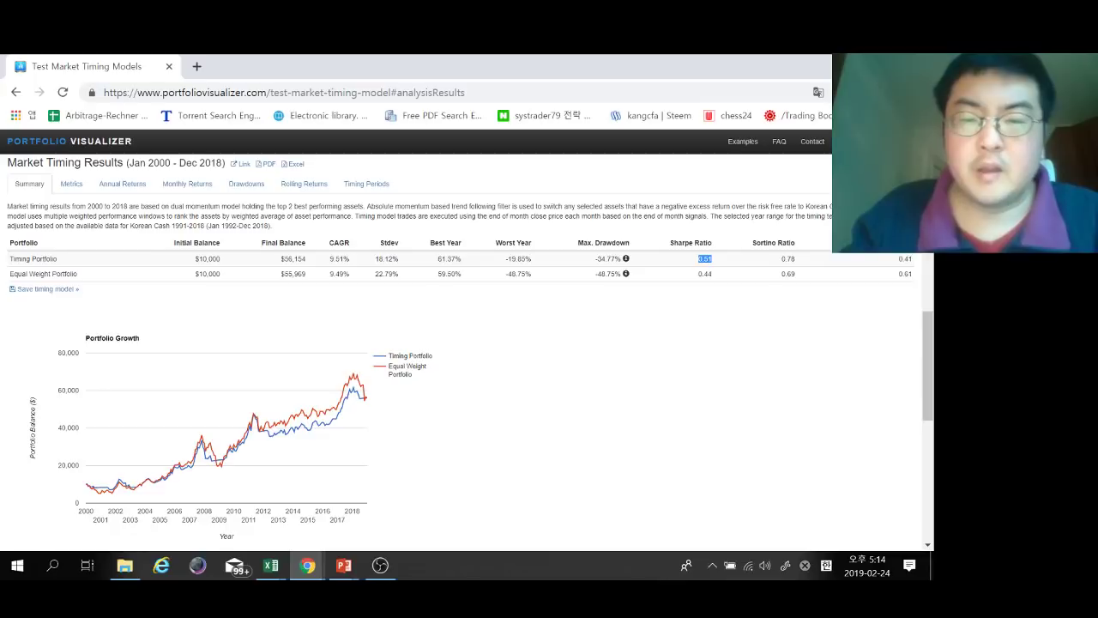
pyautogui.moveTo(595, 258); pyautogui.dragTo(620, 258)
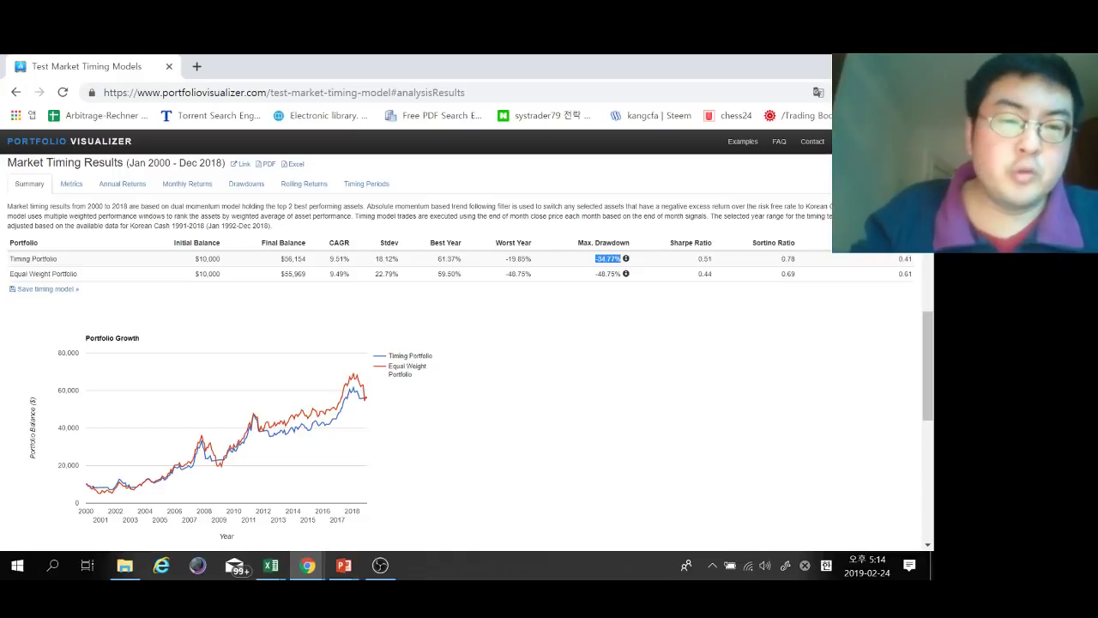
pyautogui.scroll(4, 463, 343)
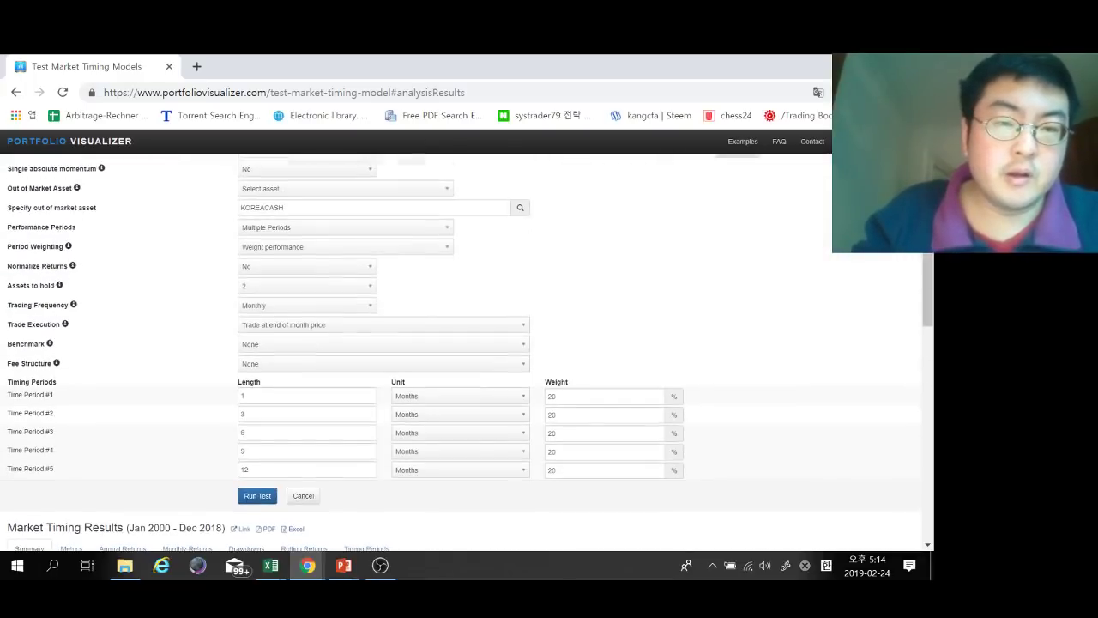
pyautogui.click(300, 247)
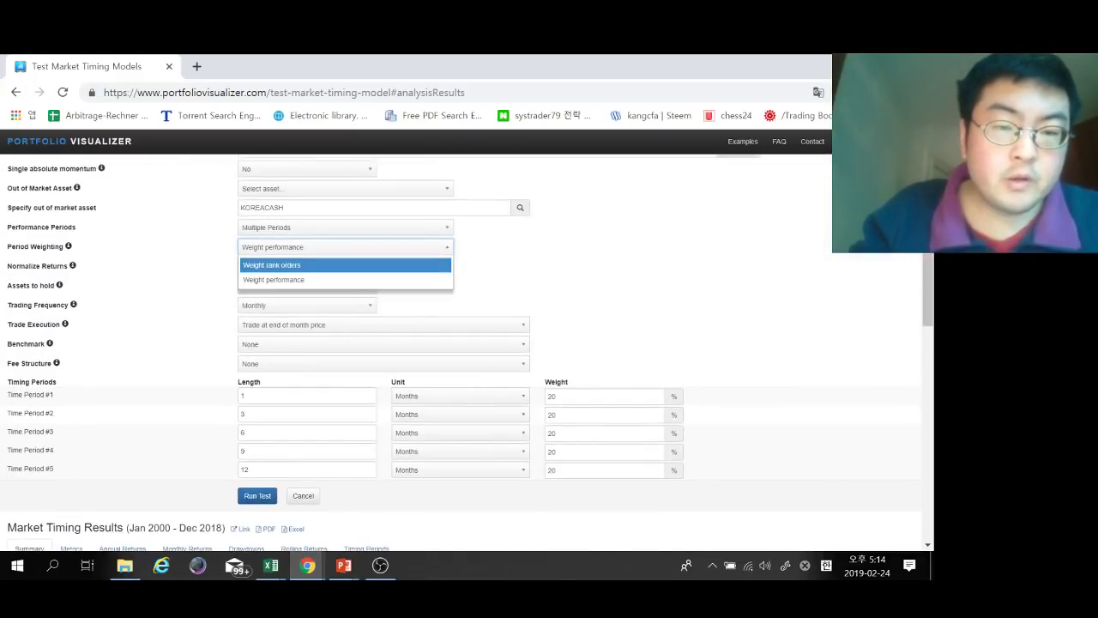
pyautogui.click(291, 264)
pyautogui.click(257, 476)
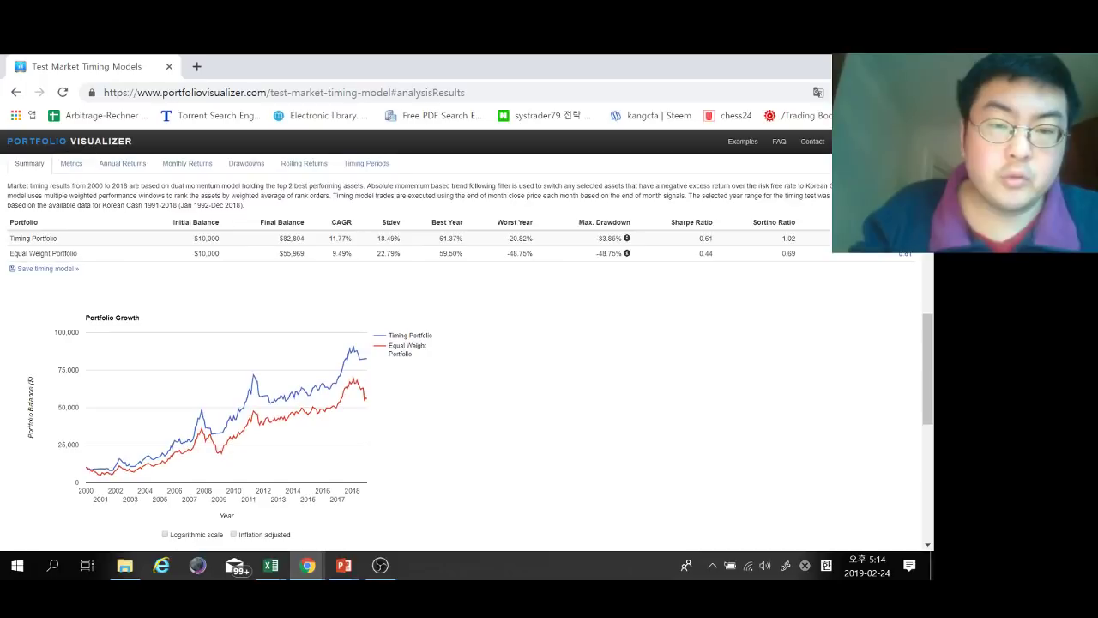
# Step: Check the timing portfolio's CAGR, maximum drawdown, standard deviation and Sharpe ratio for the rank-weighted test
pyautogui.moveTo(352, 239); pyautogui.dragTo(338, 239)
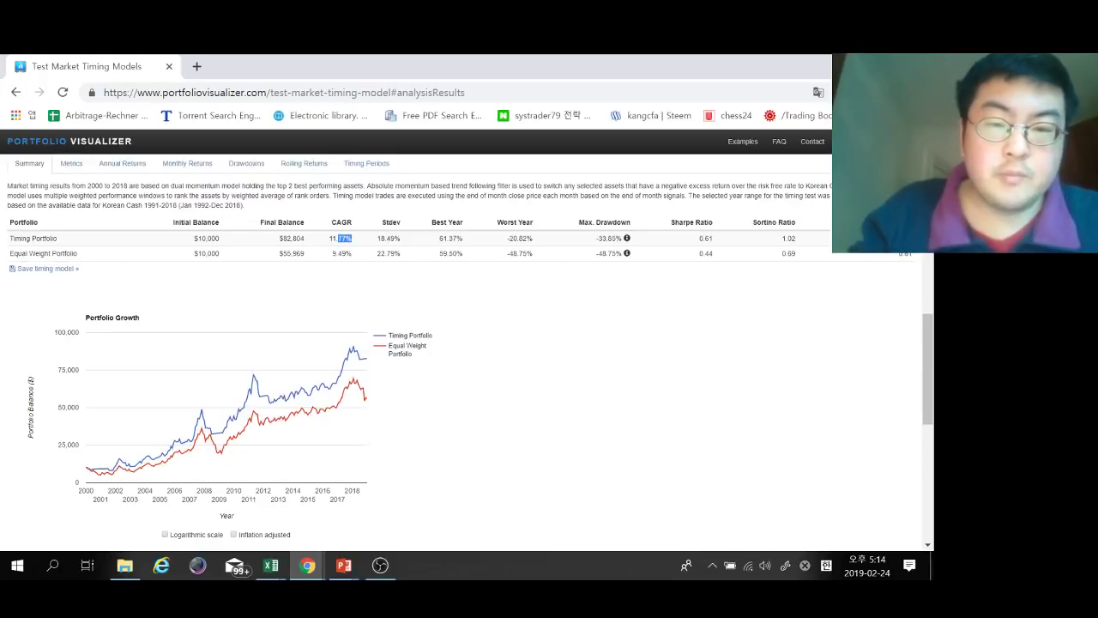
pyautogui.moveTo(622, 238); pyautogui.dragTo(599, 239)
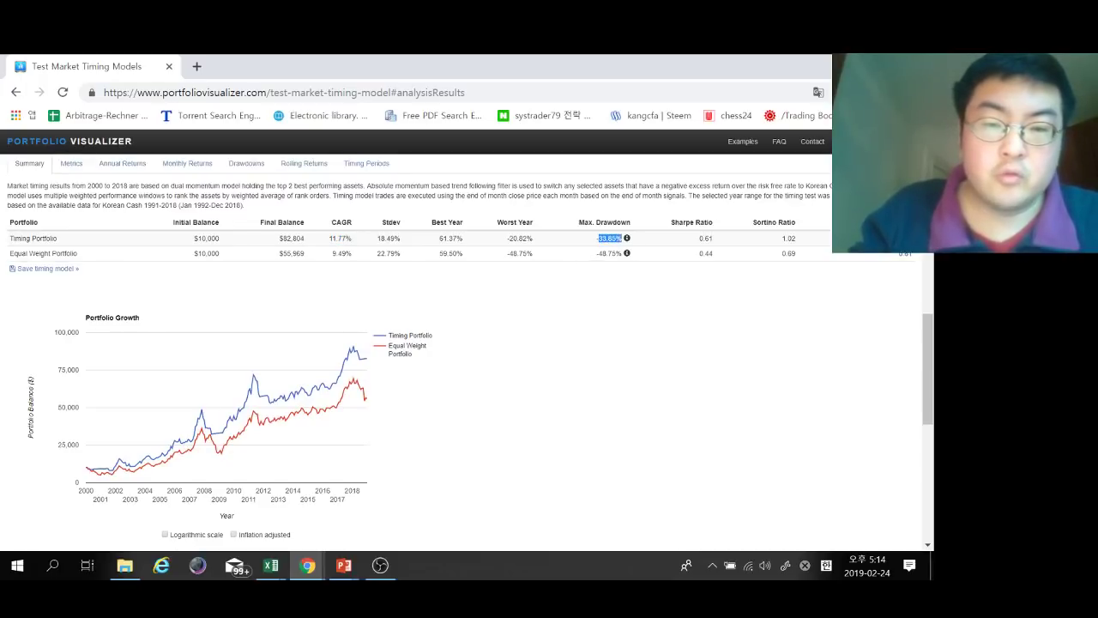
pyautogui.moveTo(377, 238); pyautogui.dragTo(401, 239)
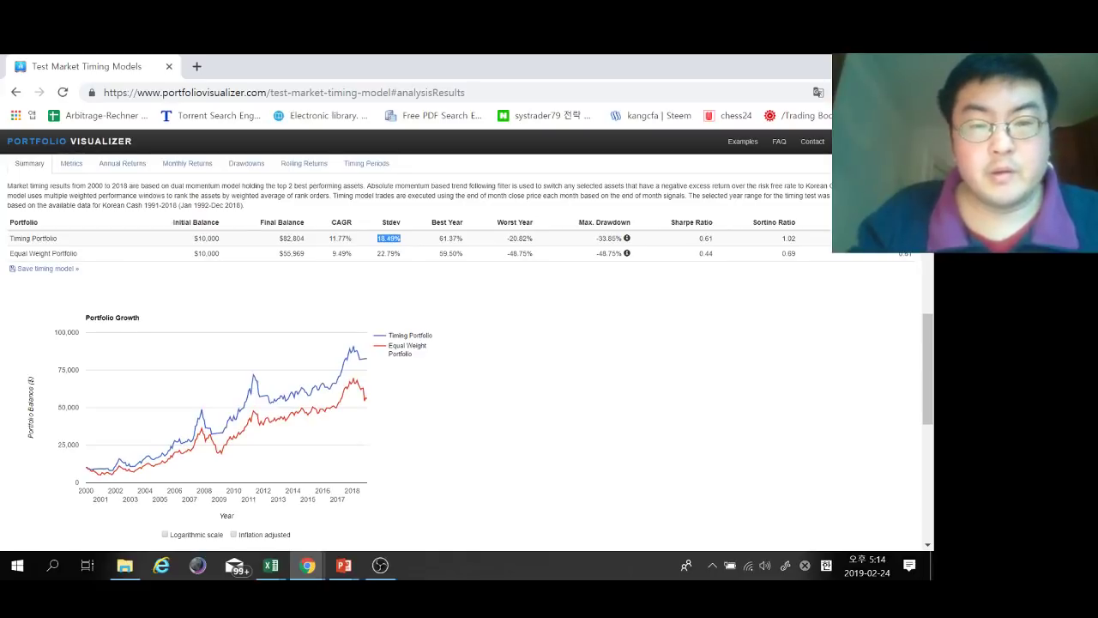
pyautogui.moveTo(698, 238); pyautogui.dragTo(713, 238)
pyautogui.click(714, 239)
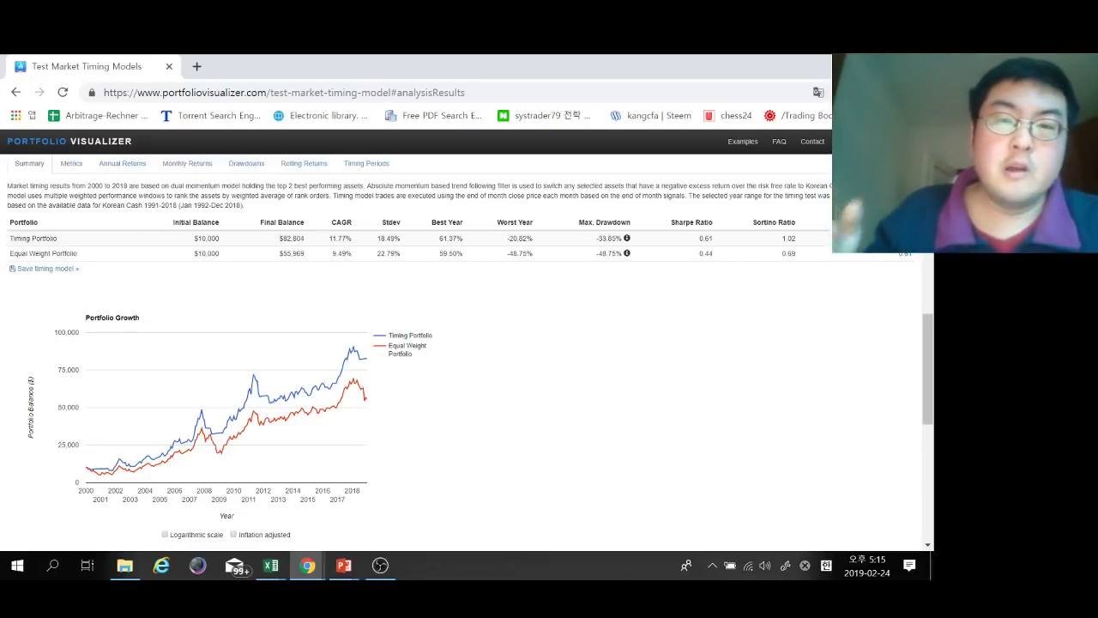
# Step: Switch to the PowerPoint slide show and advance from the dual momentum slide to "6. 한국 팩터모멘텀 결과 분석"
pyautogui.hotkey('alt', 'Tab')
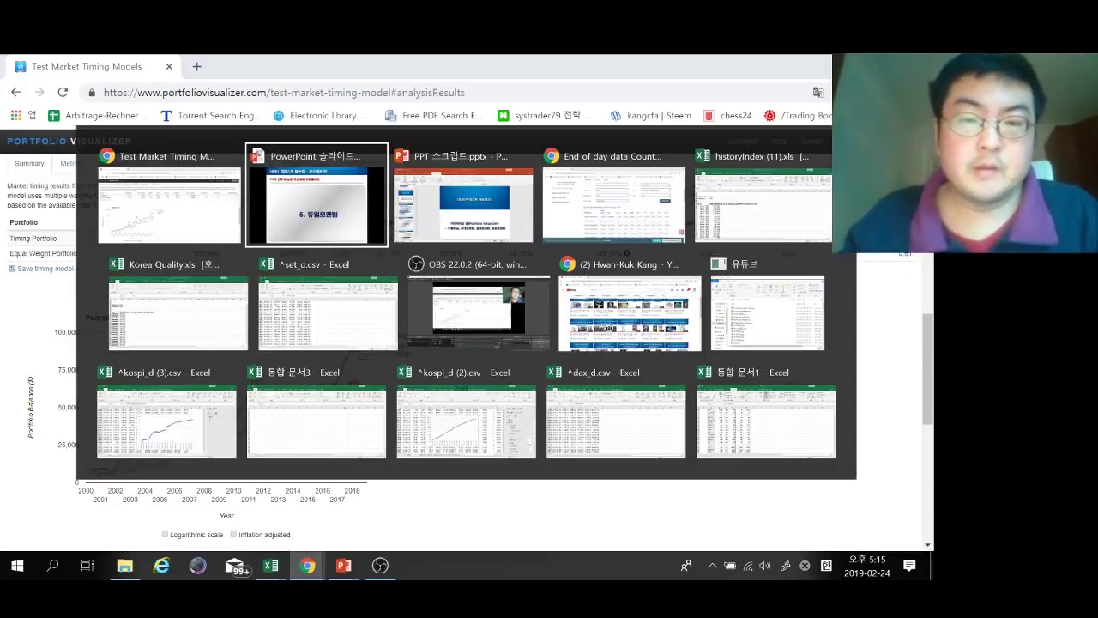
pyautogui.hotkey('alt', 'Tab')
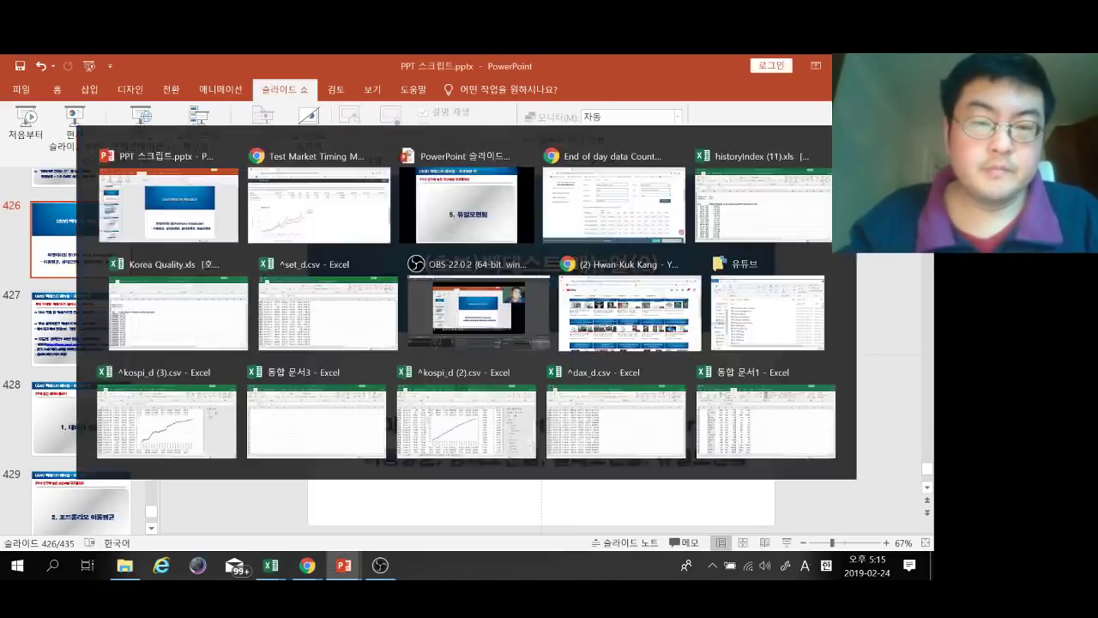
pyautogui.hotkey('alt', 'Tab')
pyautogui.hotkey('alt', 'Tab')
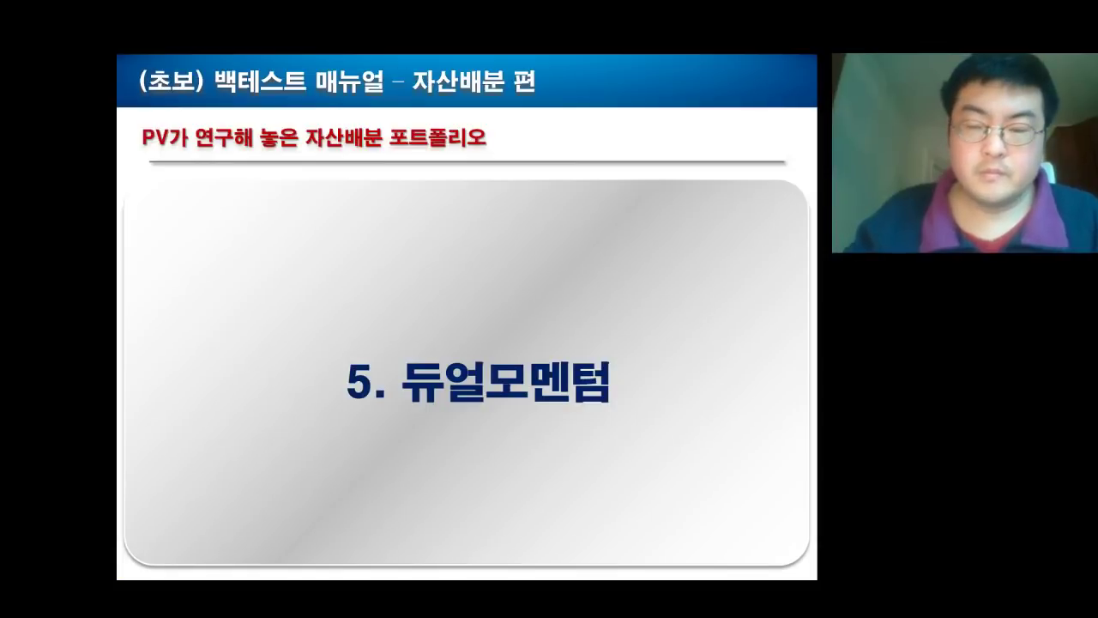
pyautogui.press('Right')
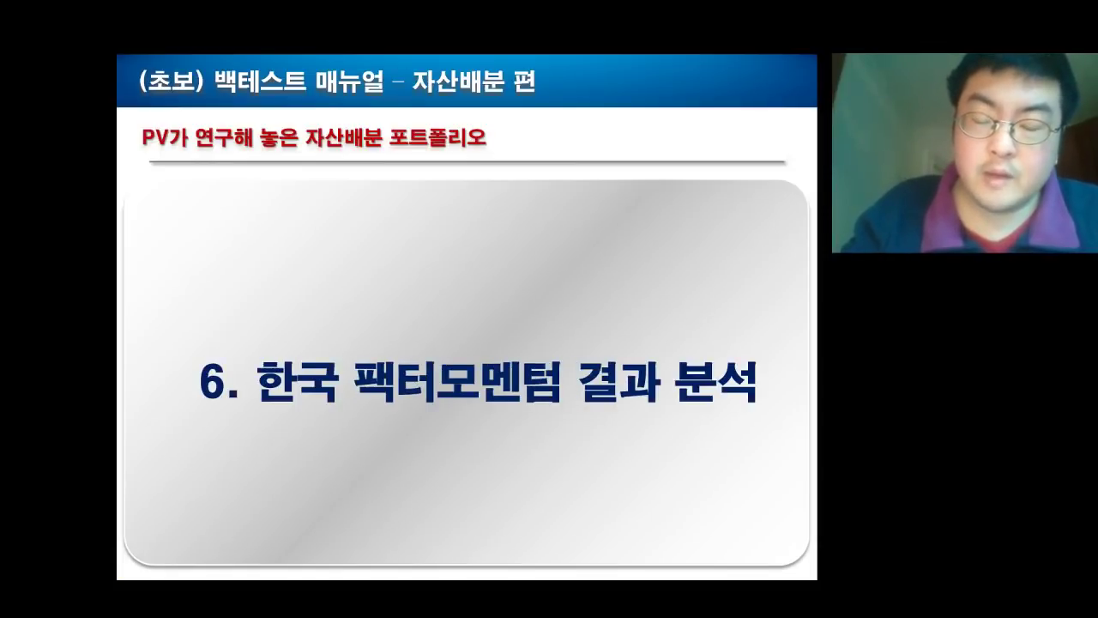